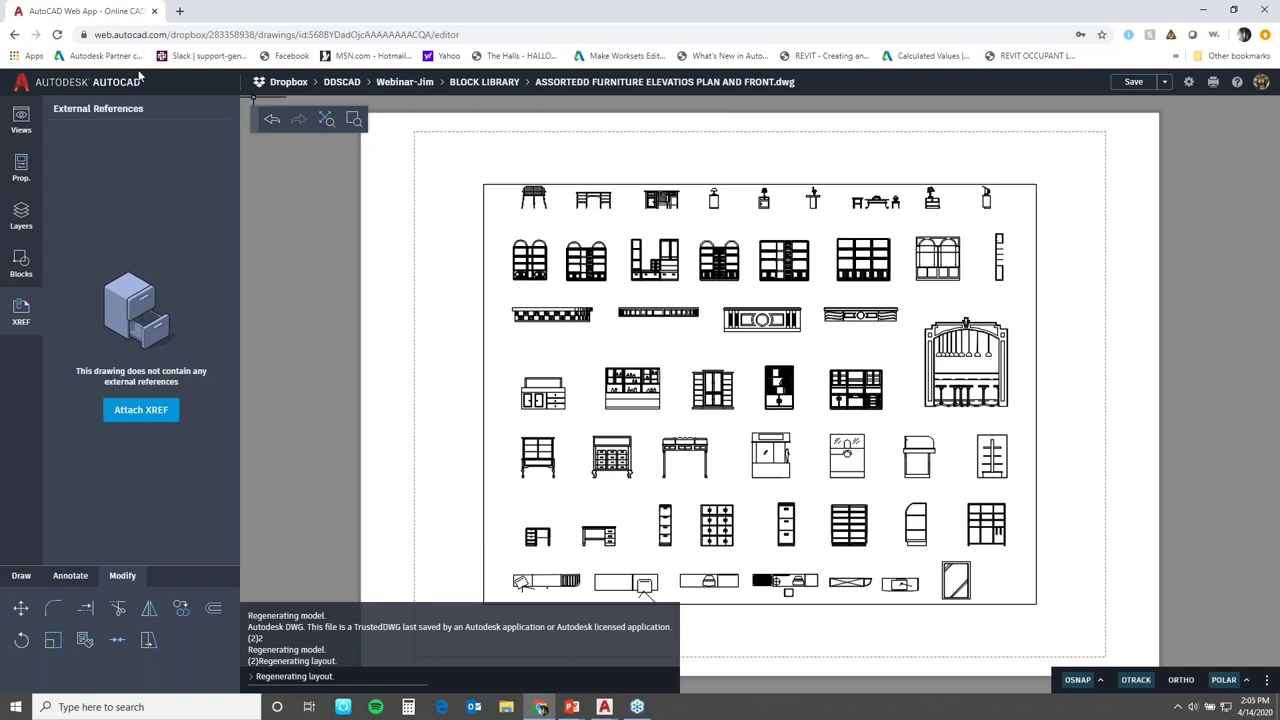
# Tour the Views (Presentación2), Properties, Layers and Blocks panels, ending on XREF with no external references.
pyautogui.click(21, 120)
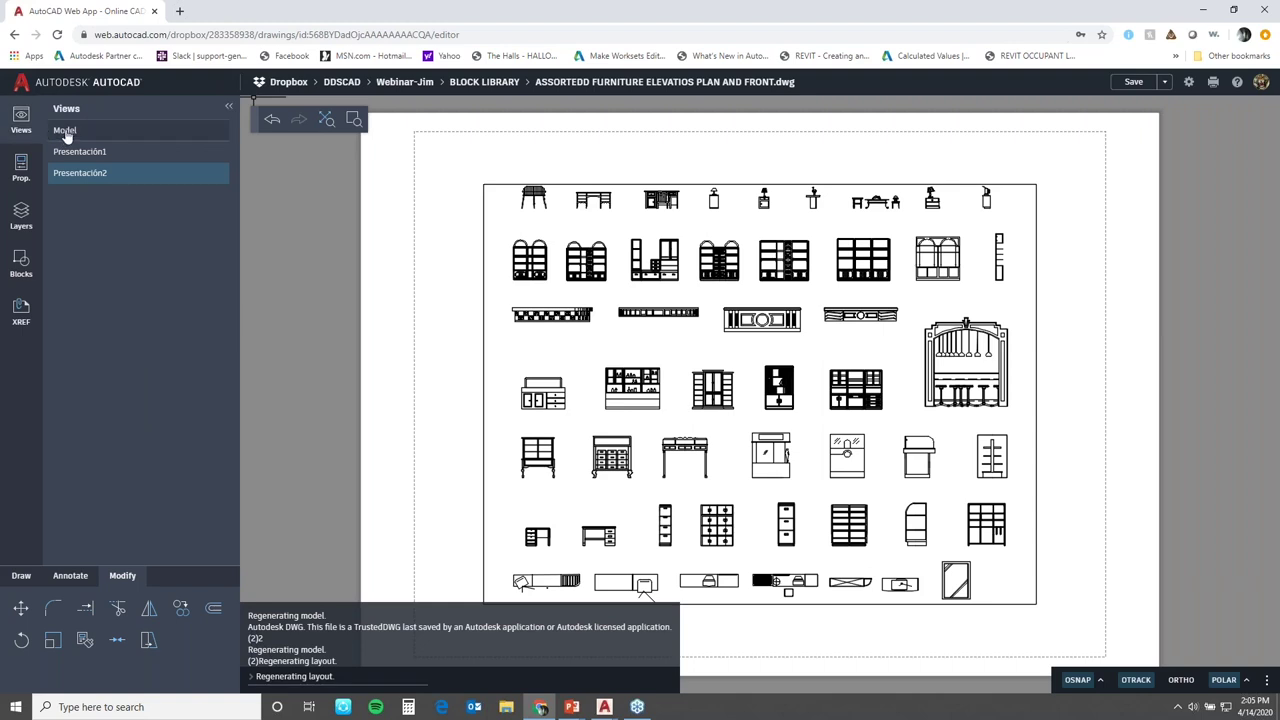
pyautogui.click(76, 176)
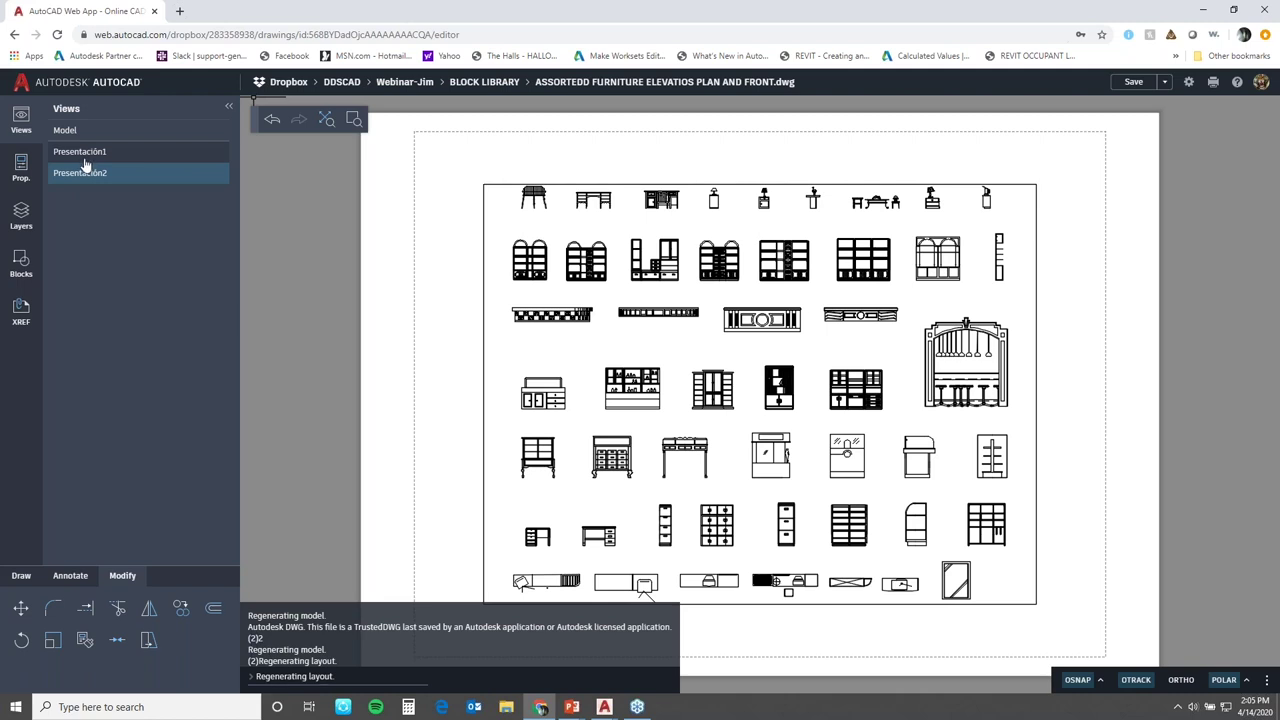
pyautogui.click(21, 165)
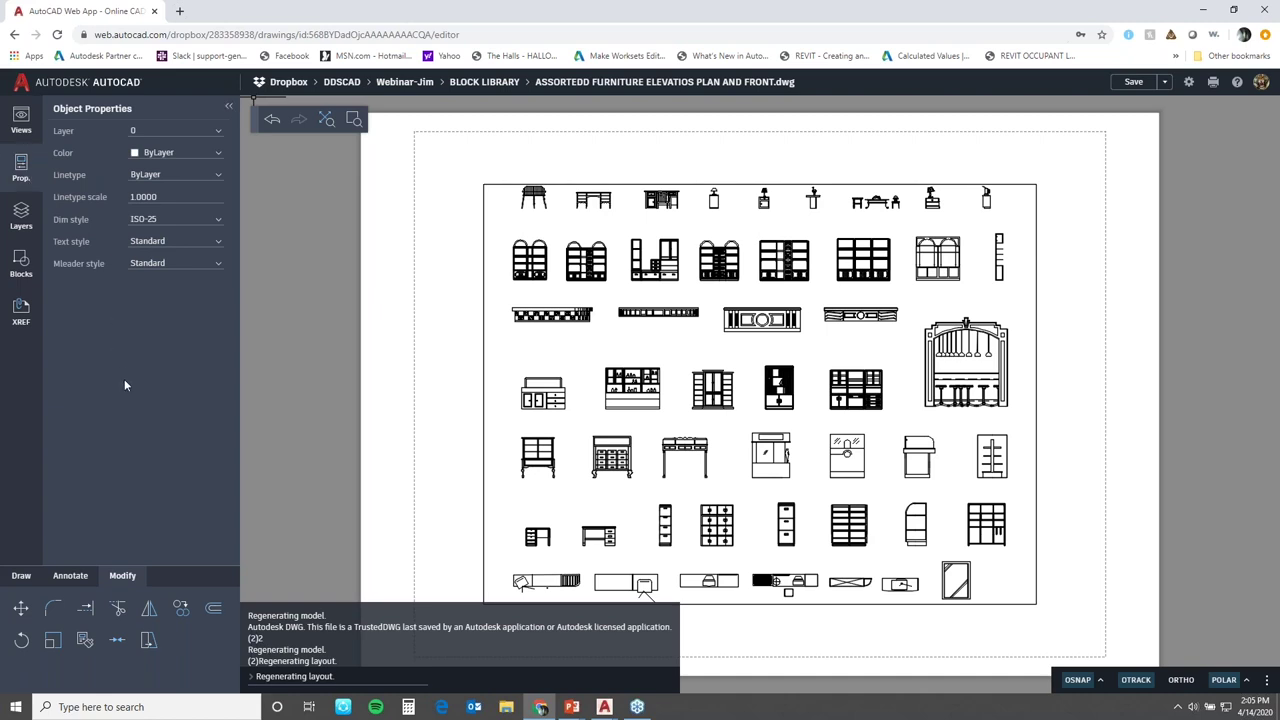
pyautogui.click(22, 216)
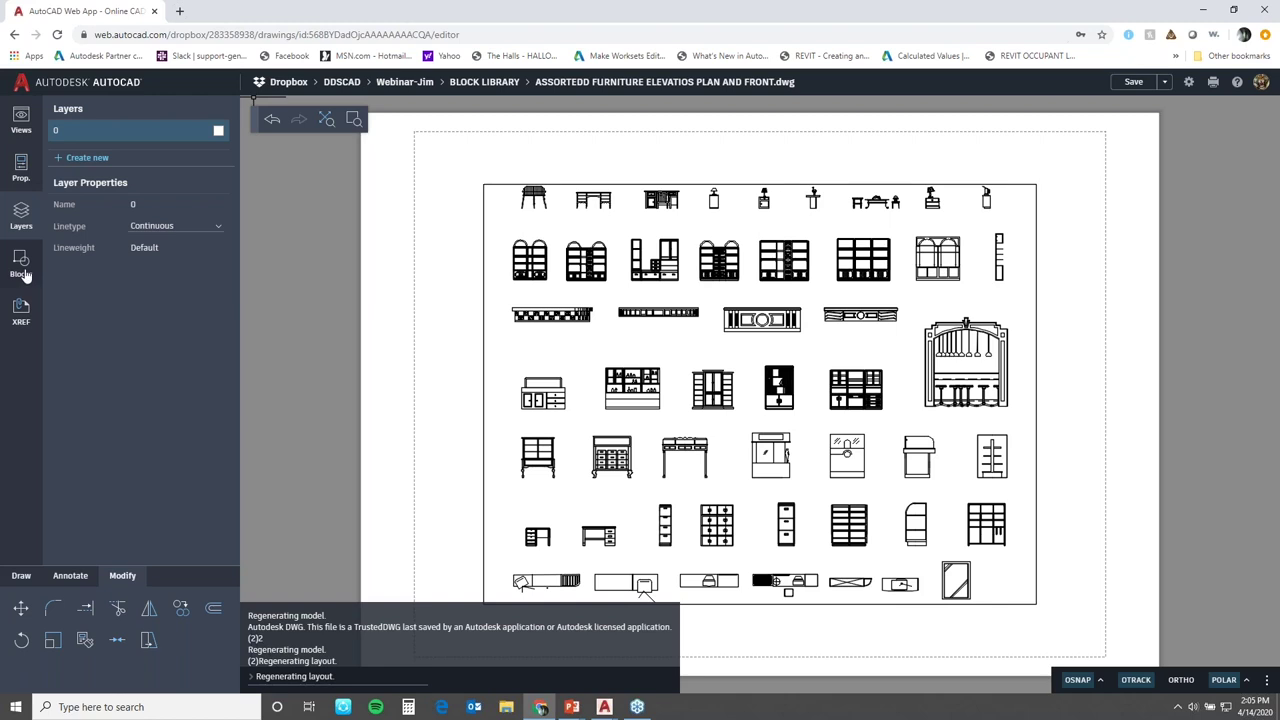
pyautogui.click(26, 275)
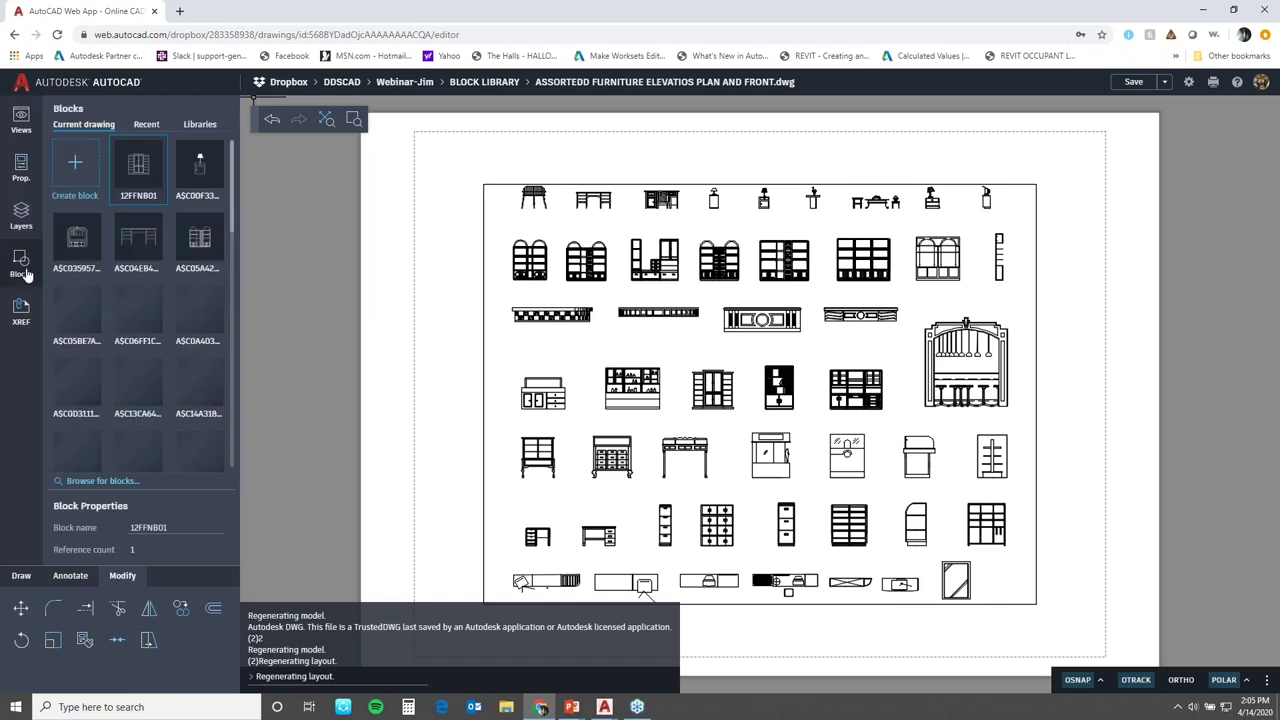
pyautogui.click(23, 313)
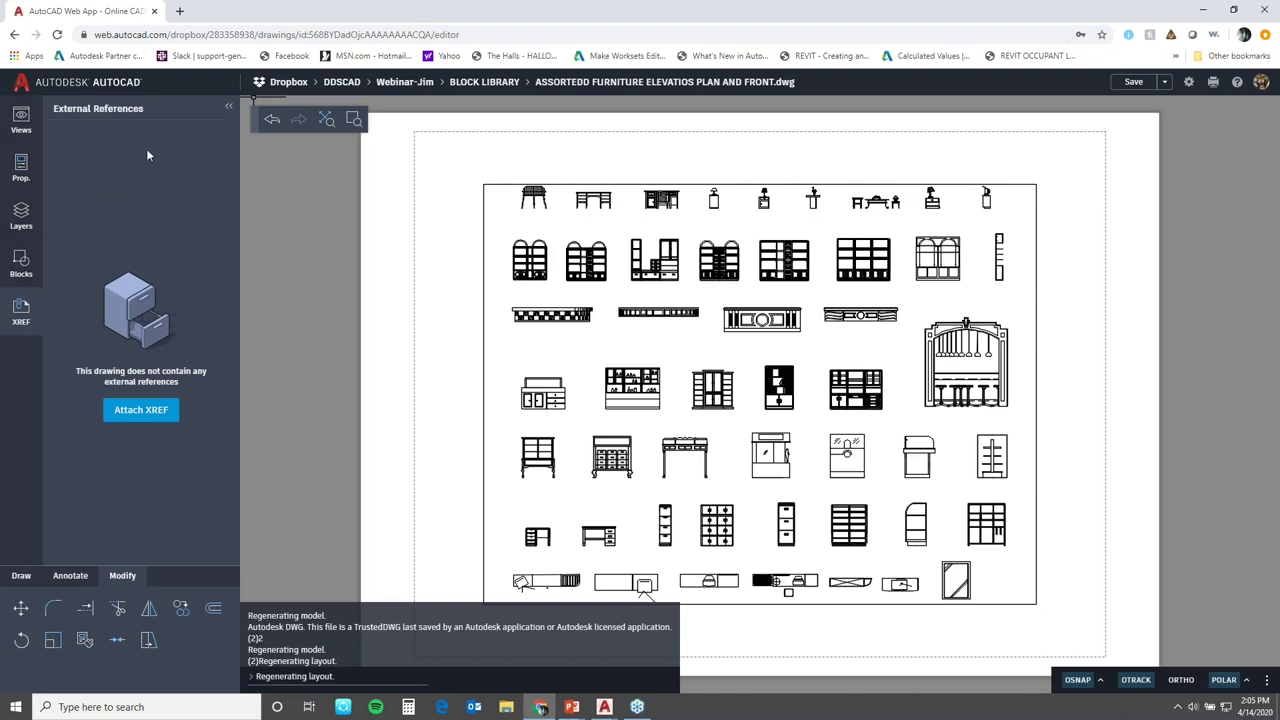
# Swap the XREF panel for the Views list and browse the Draw, Annotate and Modify tools.
pyautogui.click(227, 108)
pyautogui.click(21, 116)
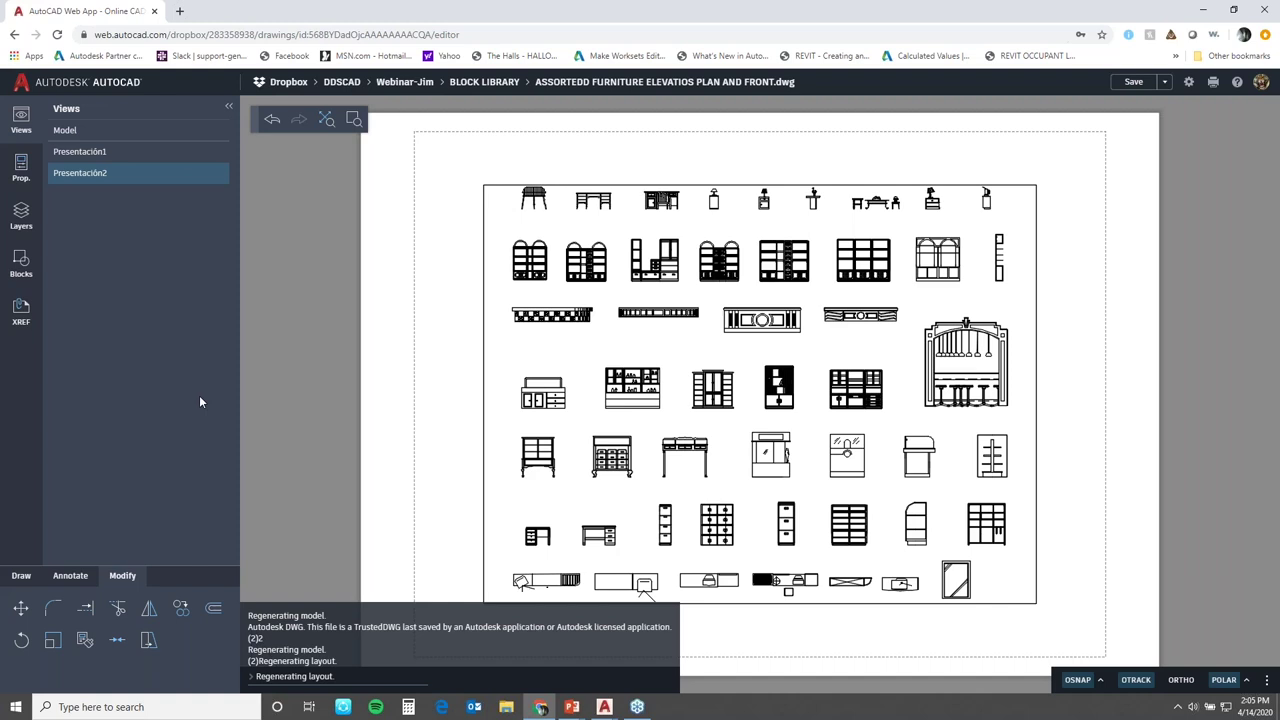
pyautogui.click(20, 578)
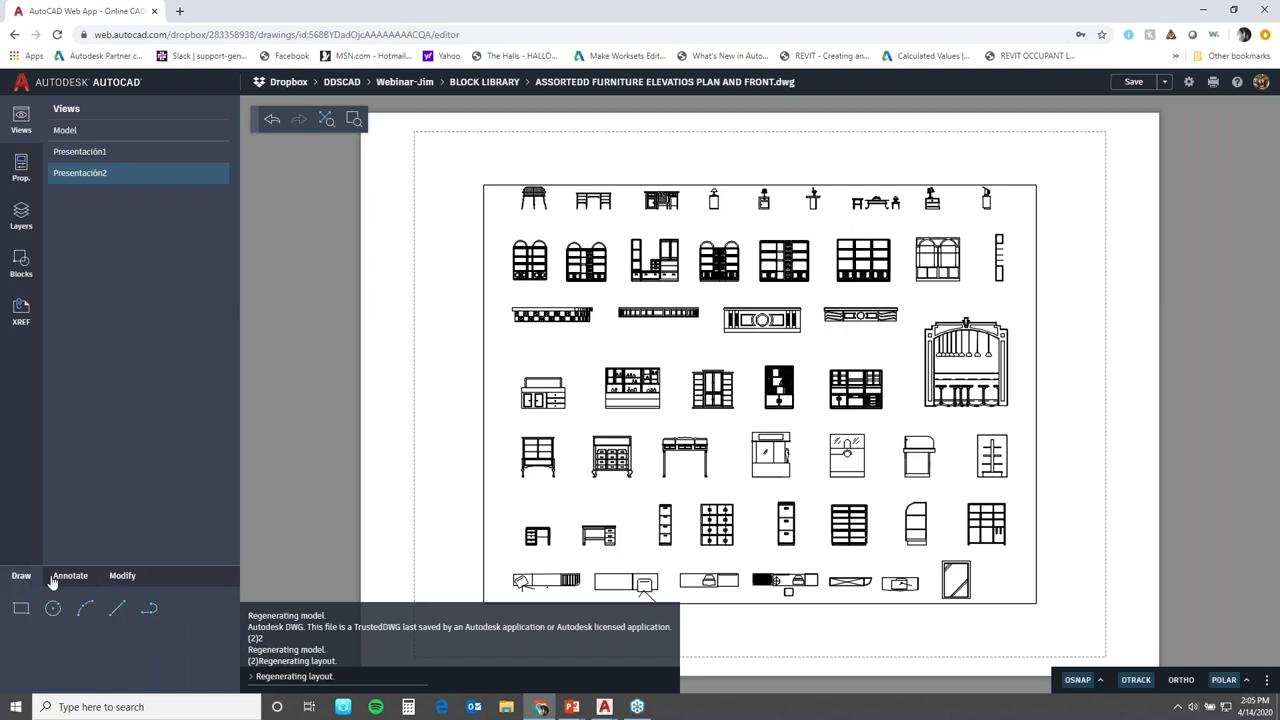
pyautogui.click(67, 577)
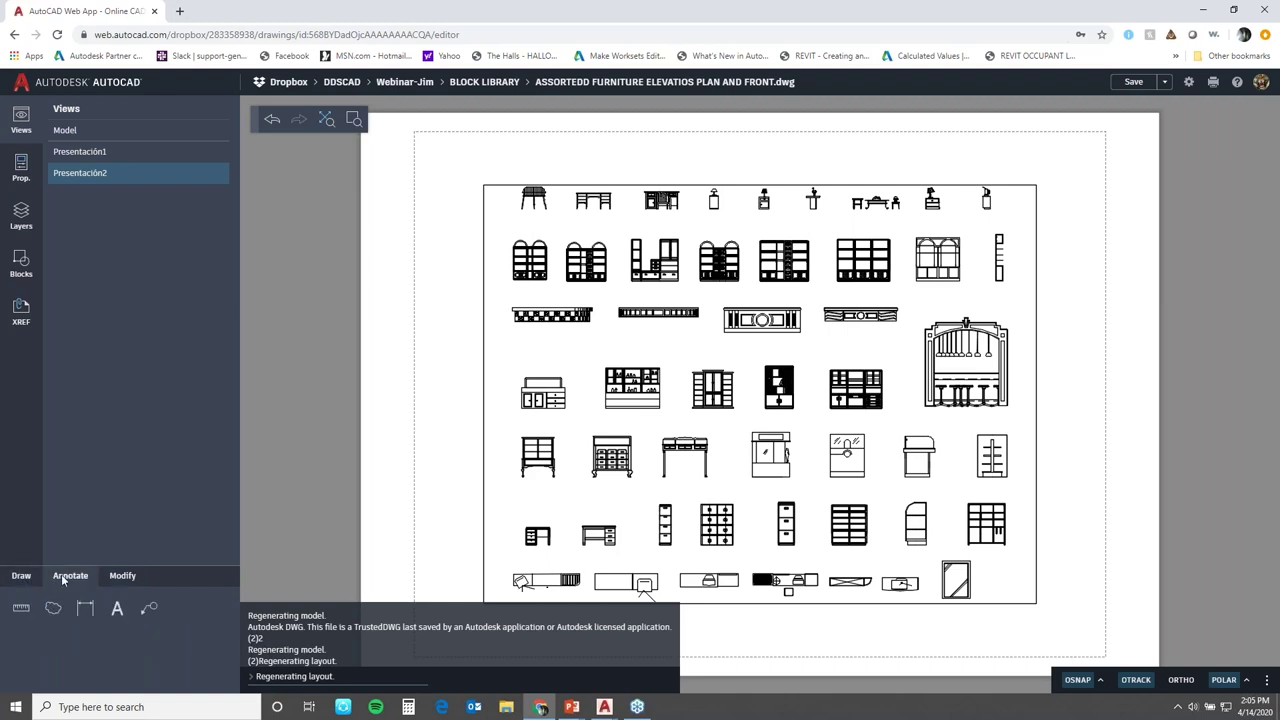
pyautogui.click(122, 577)
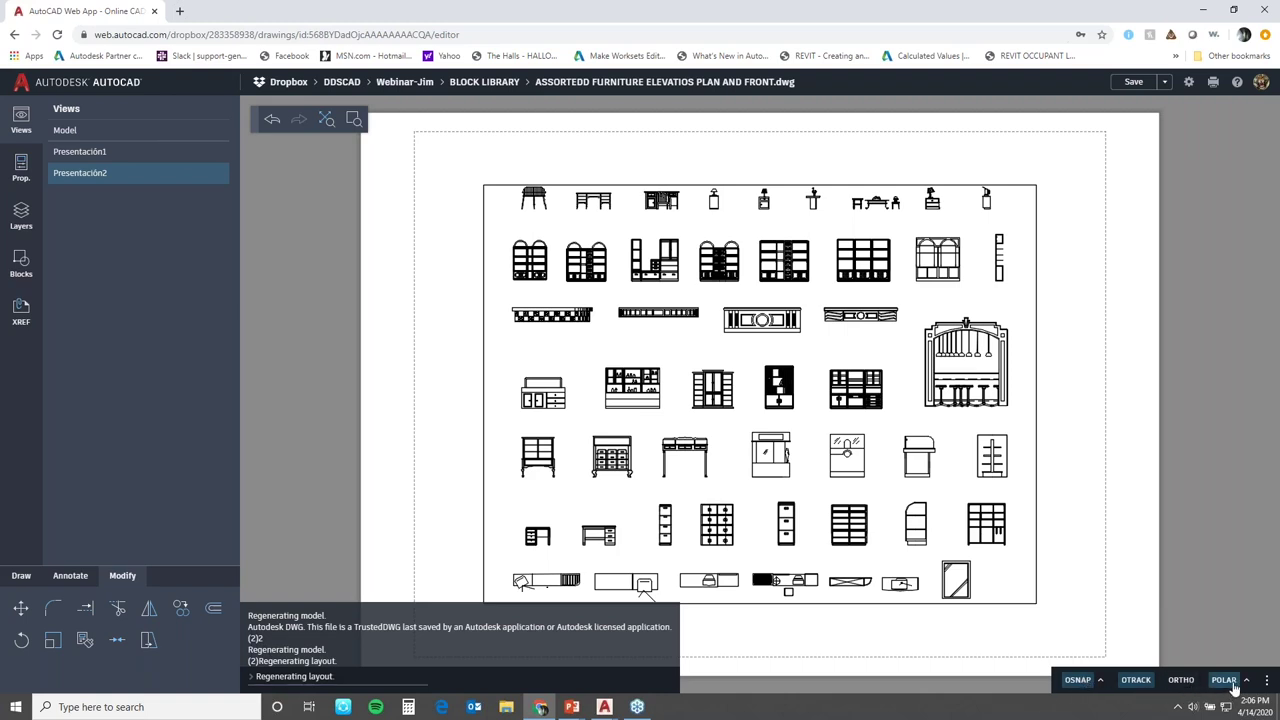
# After viewing the object snap options, enable the Coordinates readout in the status bar.
pyautogui.click(1100, 680)
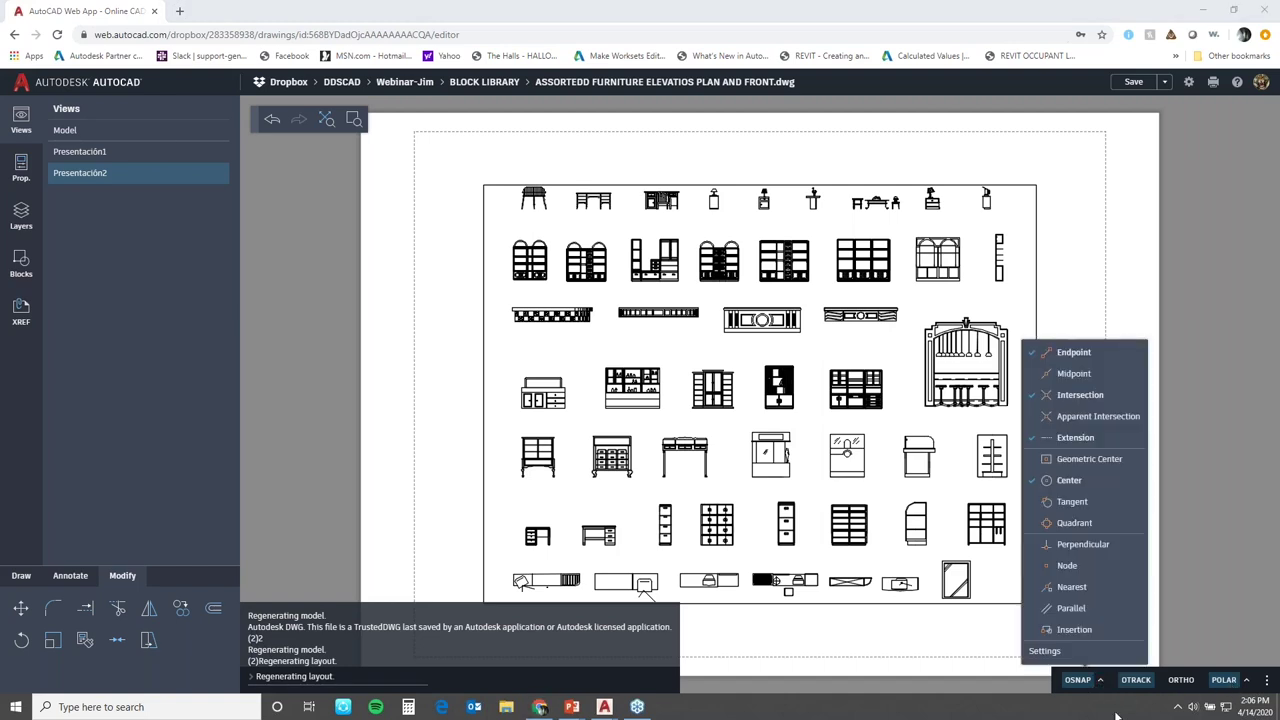
pyautogui.click(1264, 684)
pyautogui.click(1266, 681)
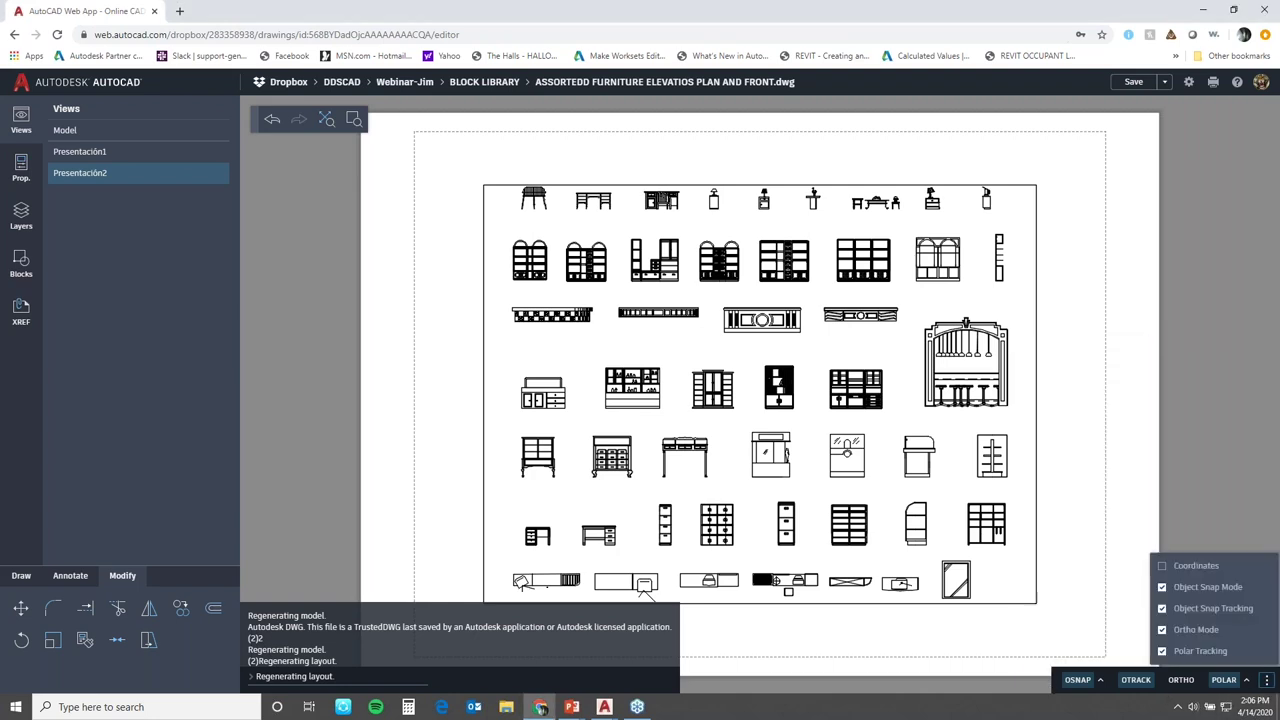
pyautogui.click(1162, 567)
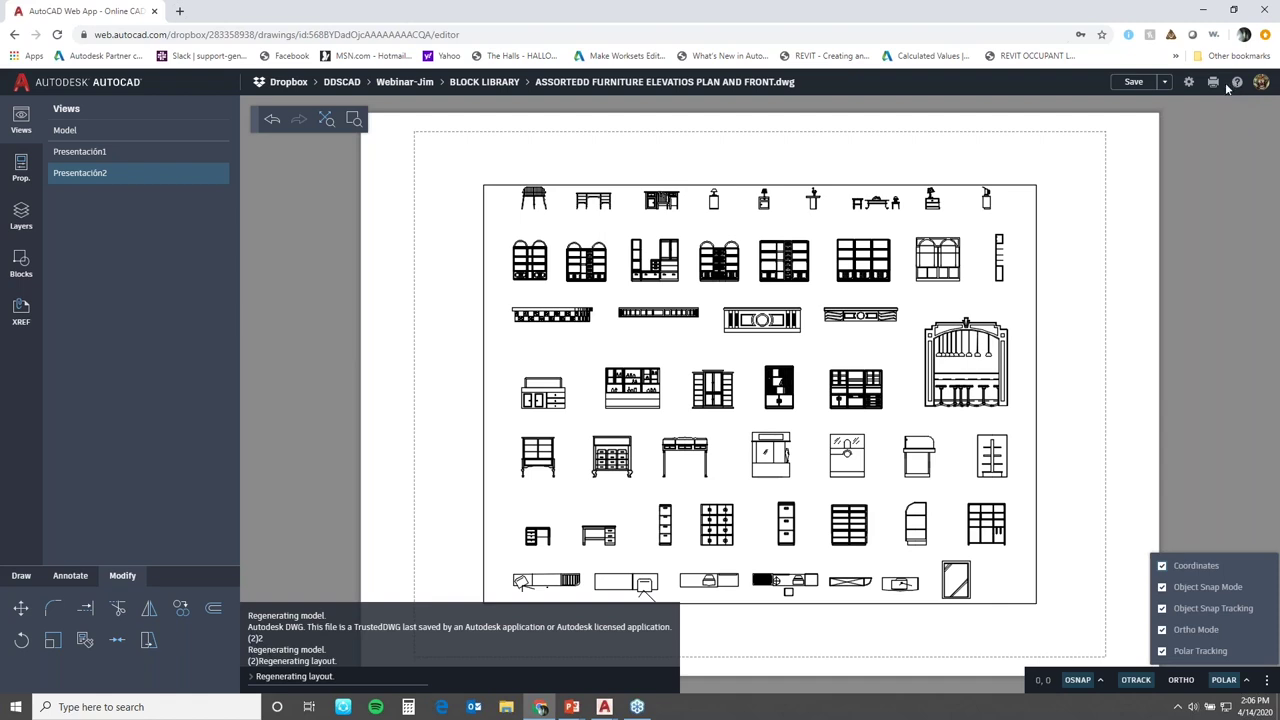
pyautogui.click(1213, 85)
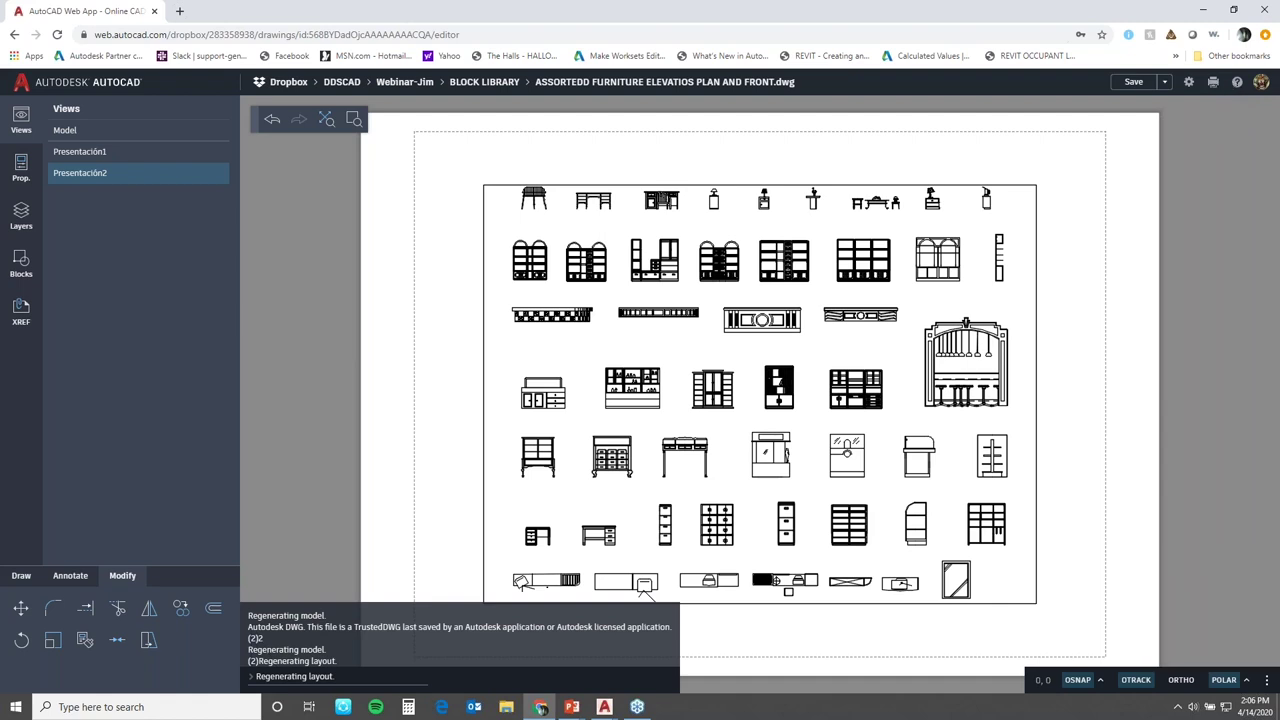
# Close the web app Settings dialog to return to the Presentación2 furniture layout.
pyautogui.click(1189, 84)
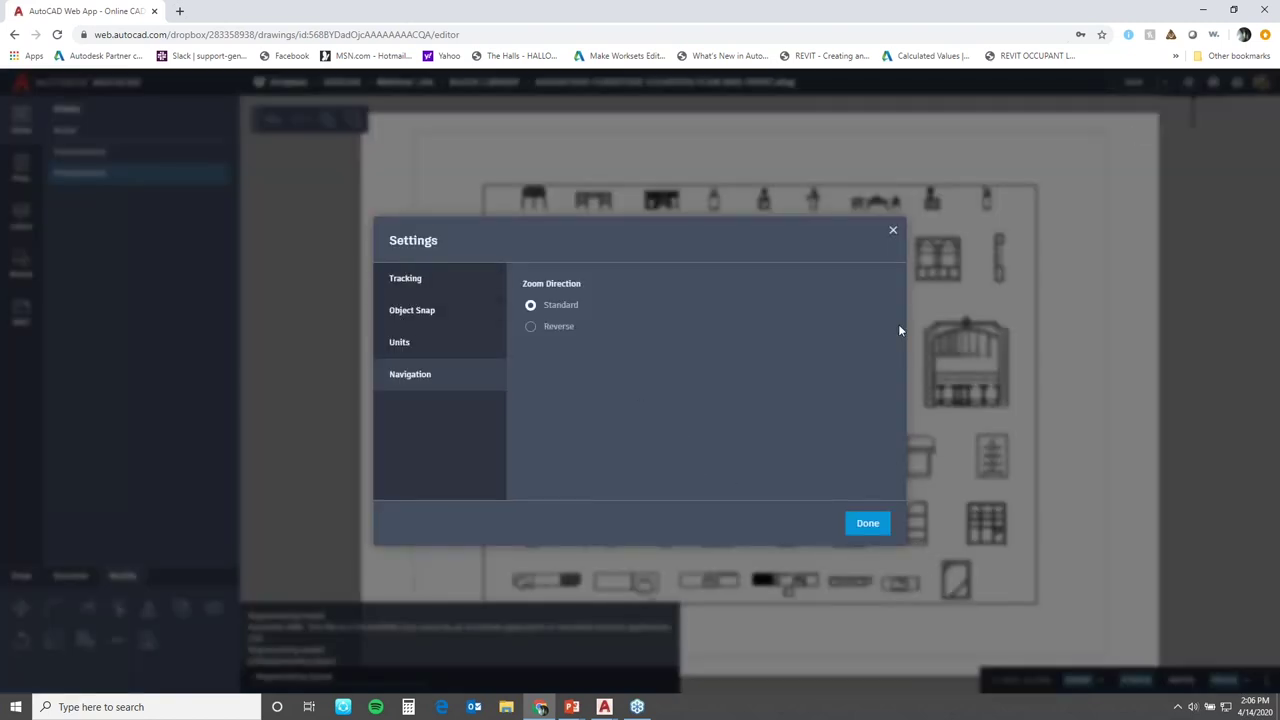
pyautogui.click(895, 233)
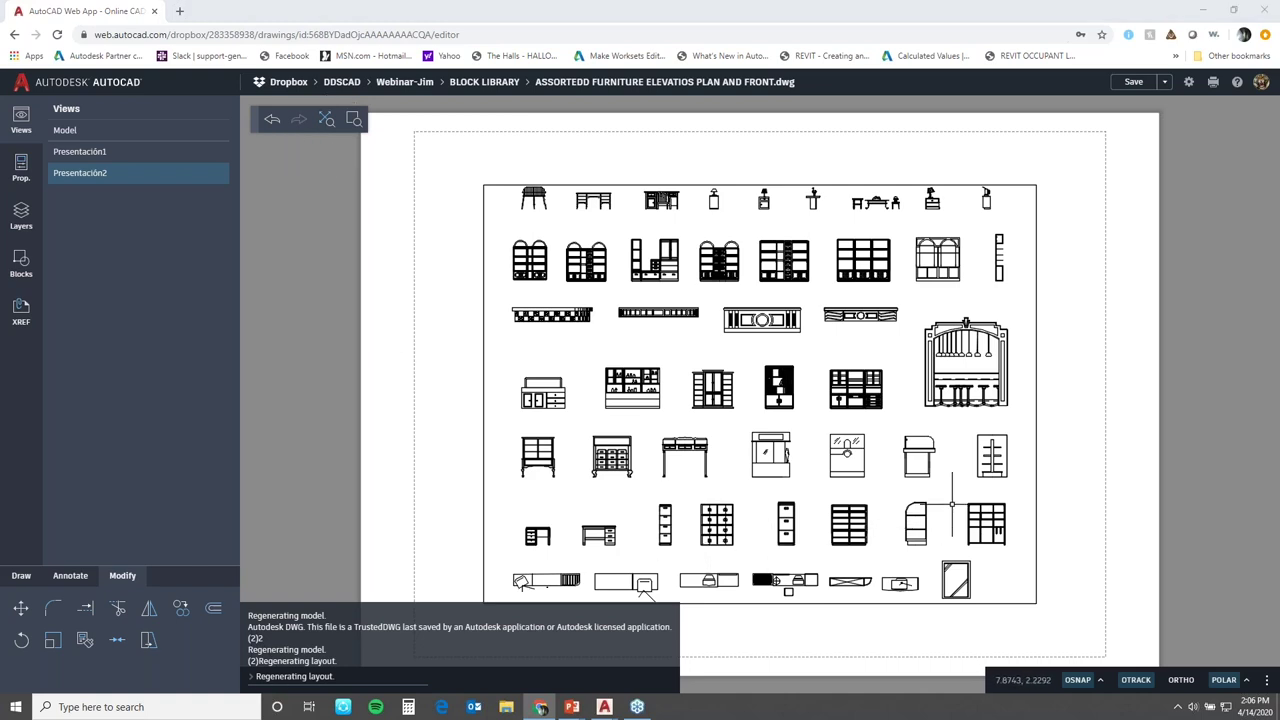
# Return to the PowerPoint slide show at the Graphics performance improvements slide.
pyautogui.hotkey('alt', 'Tab')
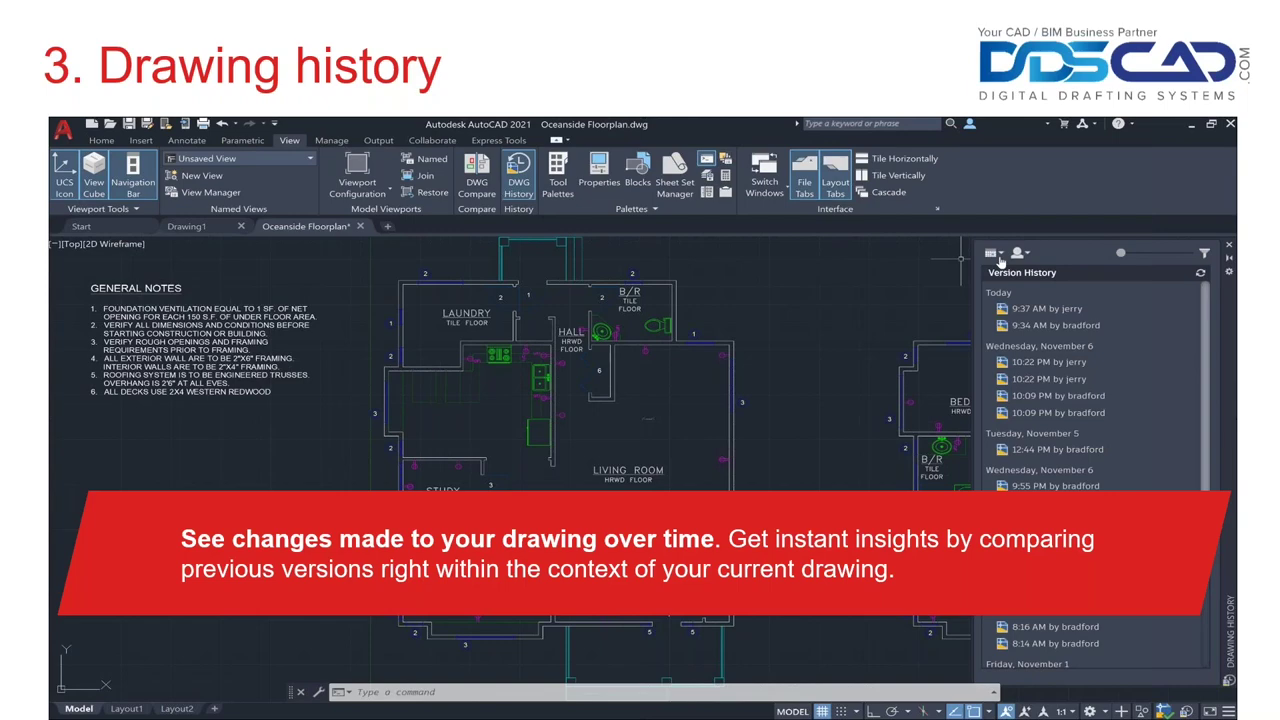
# Switch to the DWG HISTORY.dwg floor plan window in AutoCAD 2021.
pyautogui.hotkey('alt', 'Tab')
pyautogui.hotkey('alt', 'Tab')
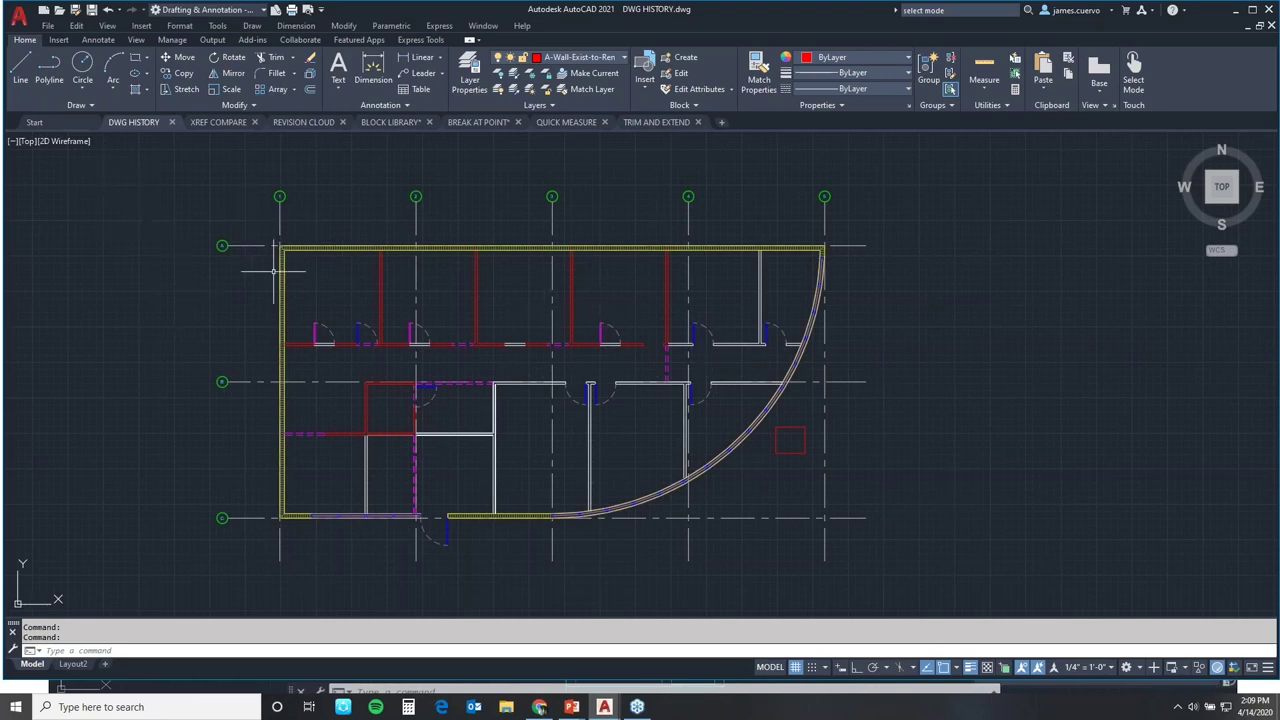
# Open the DWG History palette from the View tab and move it beside the floor plan.
pyautogui.click(56, 40)
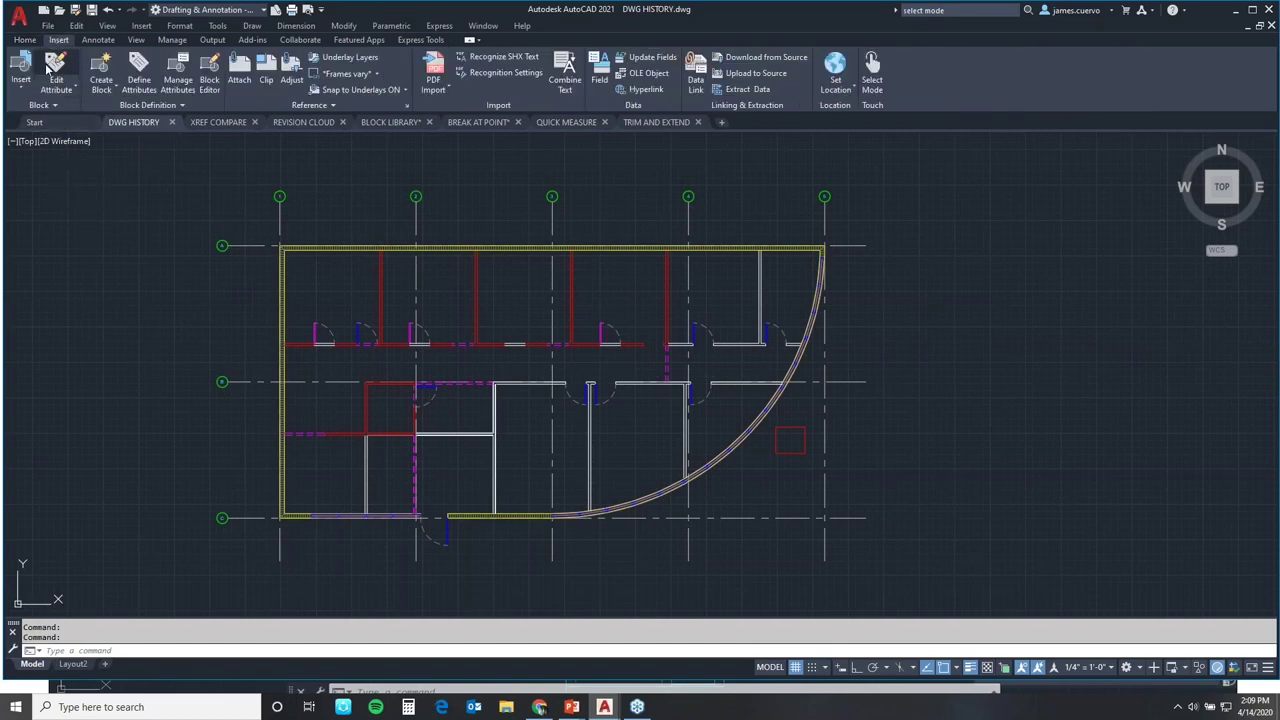
pyautogui.click(135, 40)
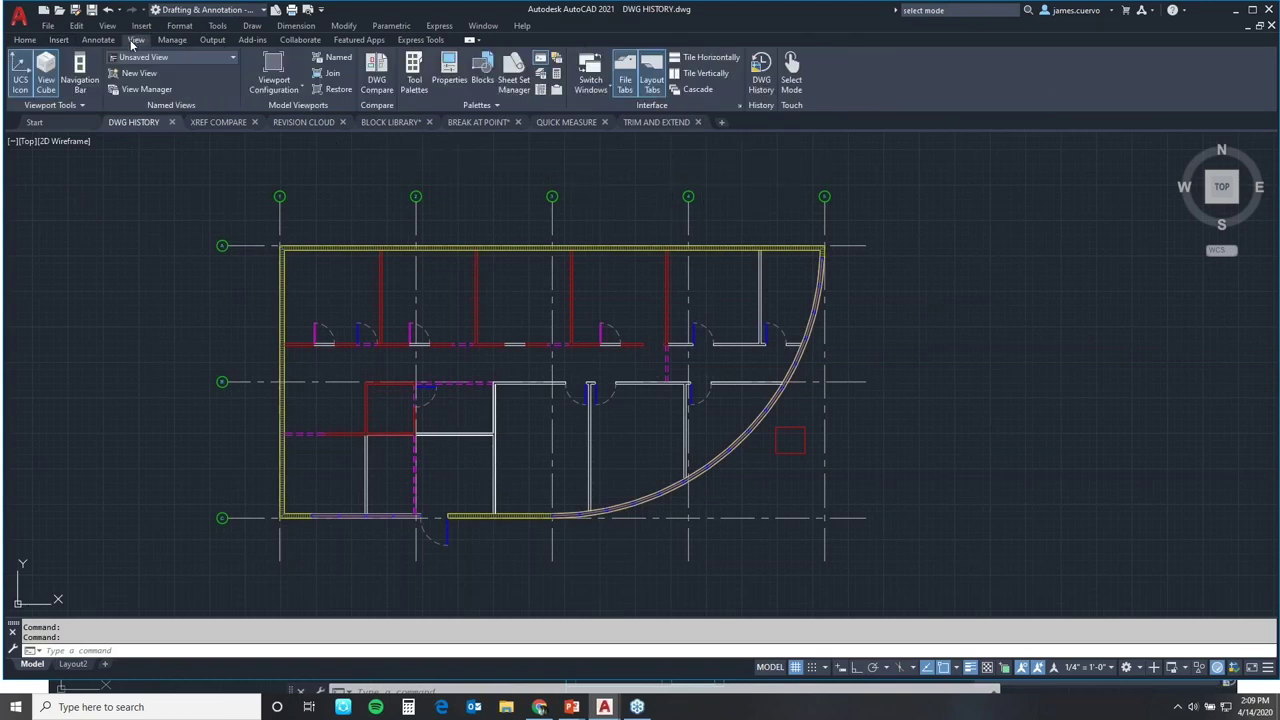
pyautogui.click(761, 86)
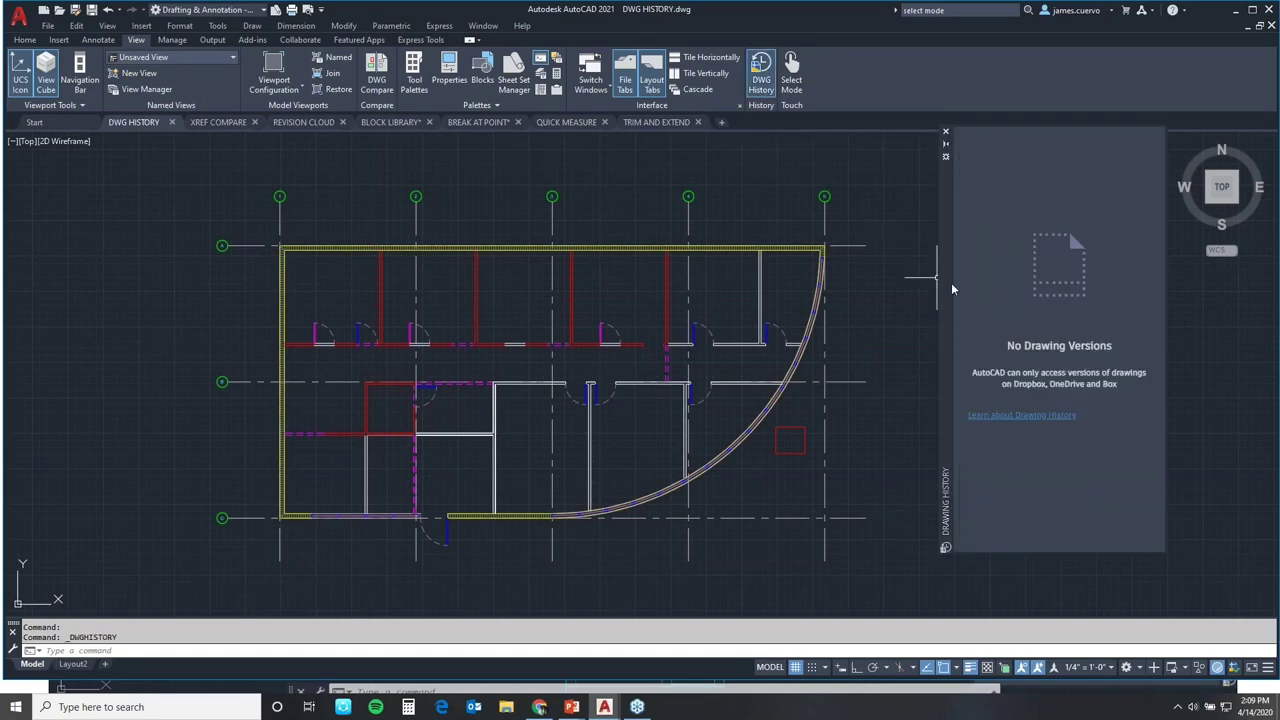
pyautogui.moveTo(948, 288); pyautogui.dragTo(885, 276)
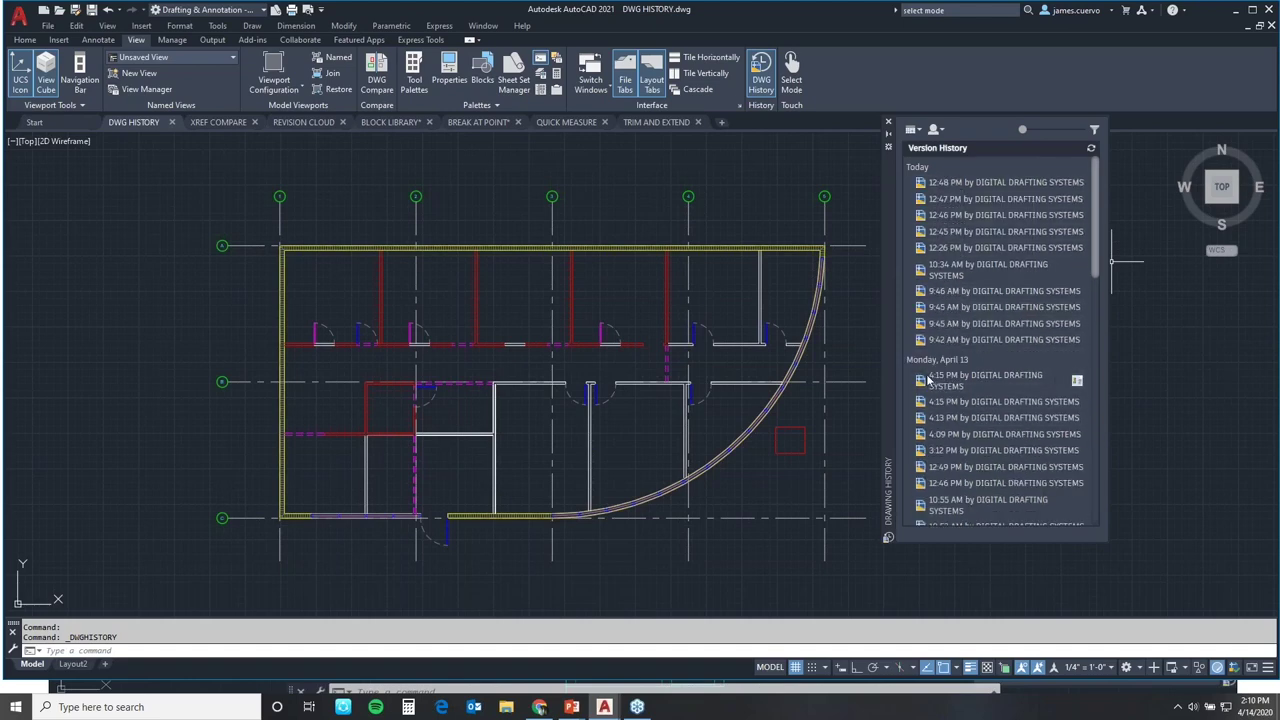
# Scroll through the saved versions, then open the user filter showing All Users checked.
pyautogui.scroll(-10, 945, 380)
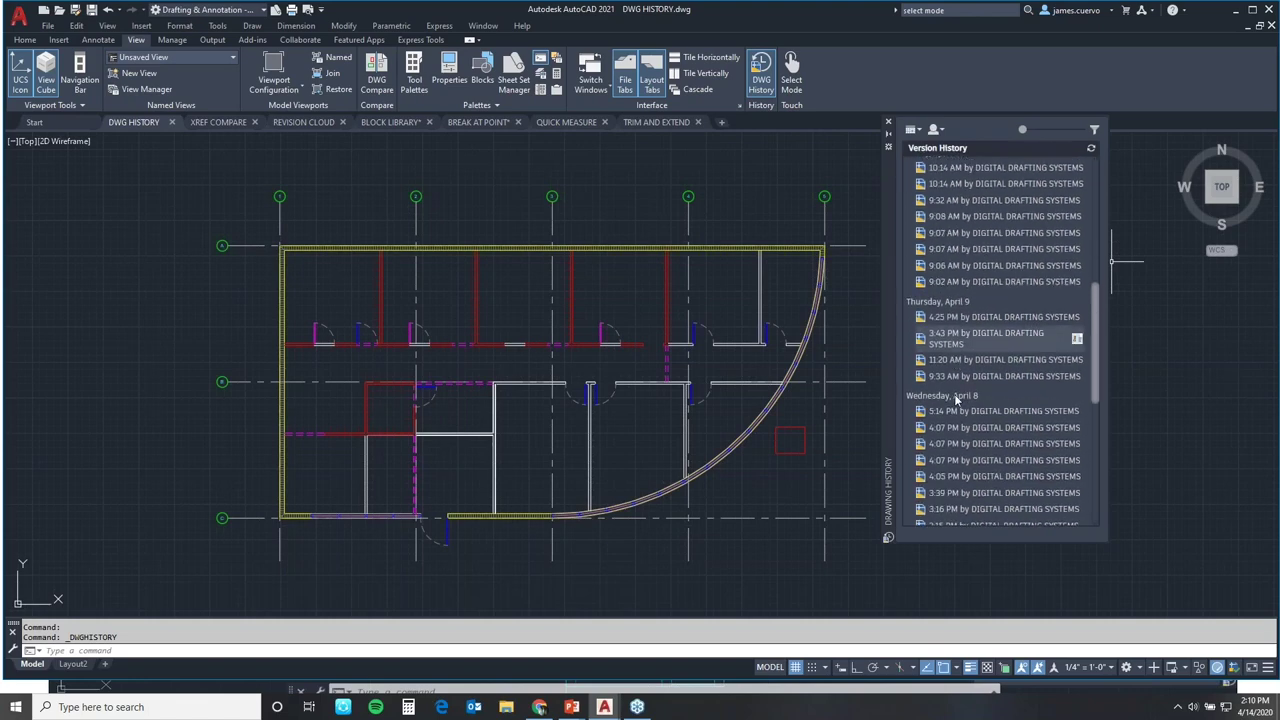
pyautogui.scroll(-5, 960, 410)
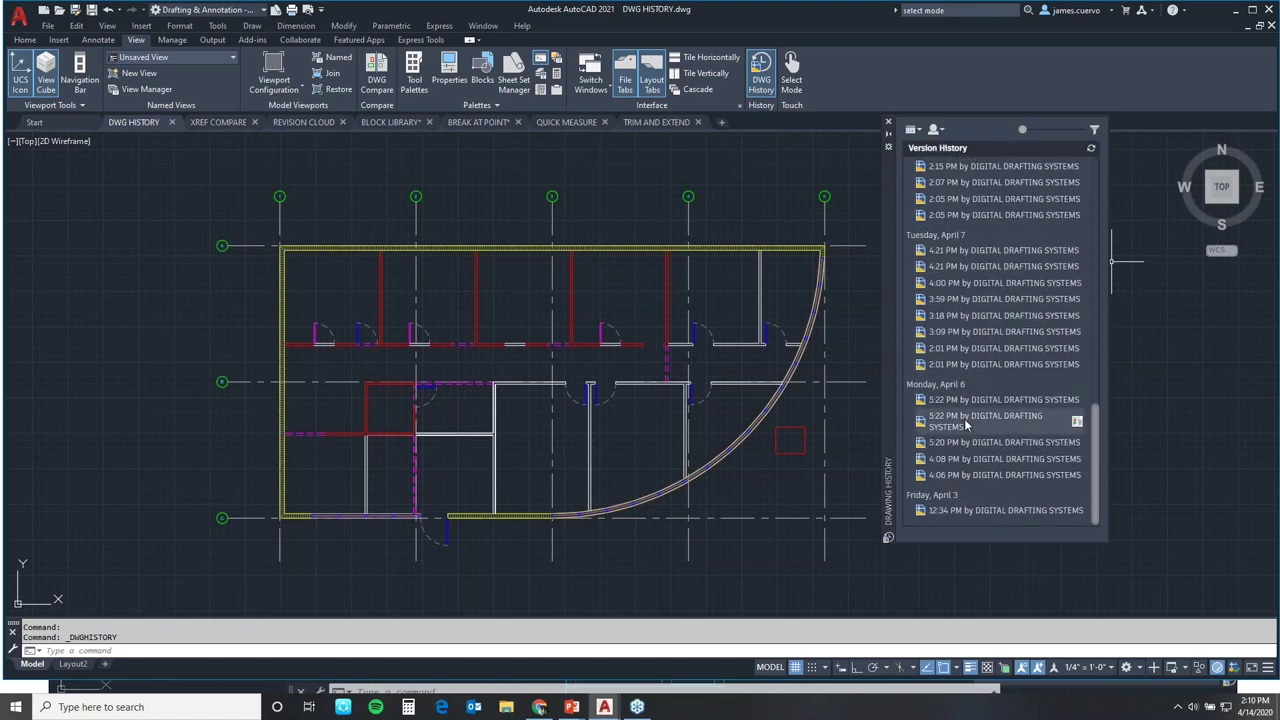
pyautogui.scroll(5, 962, 445)
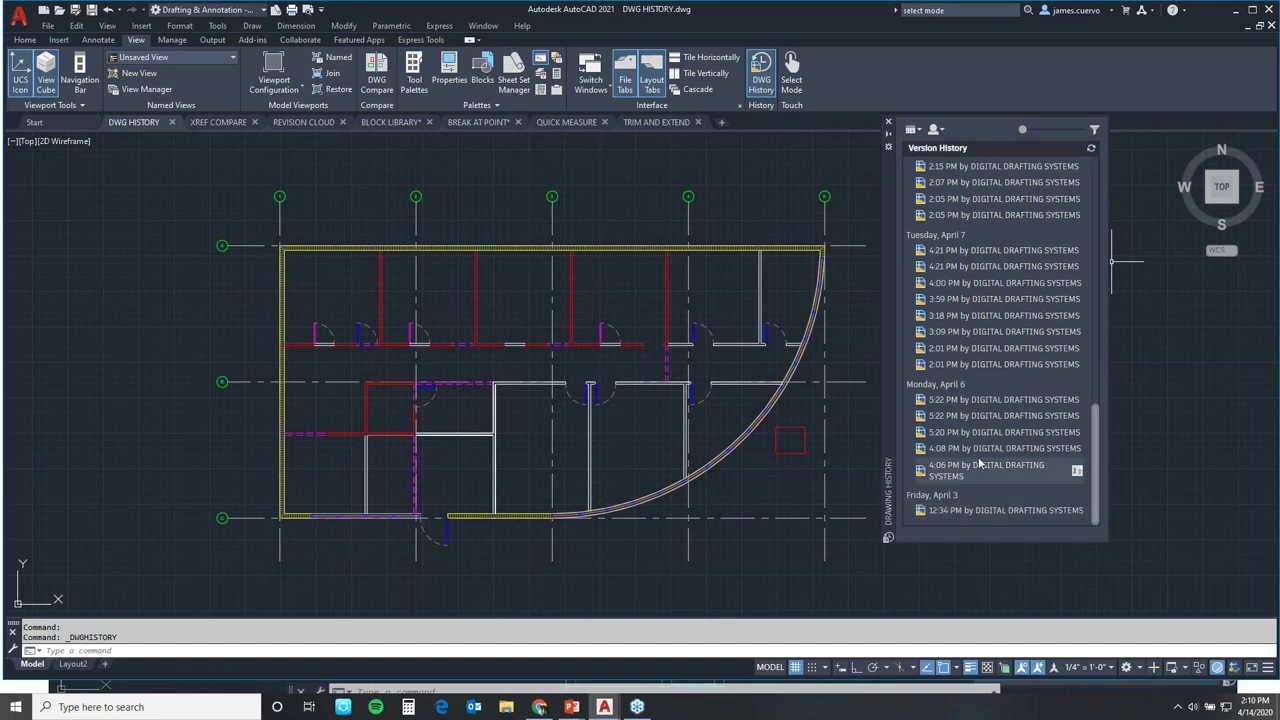
pyautogui.scroll(6, 960, 420)
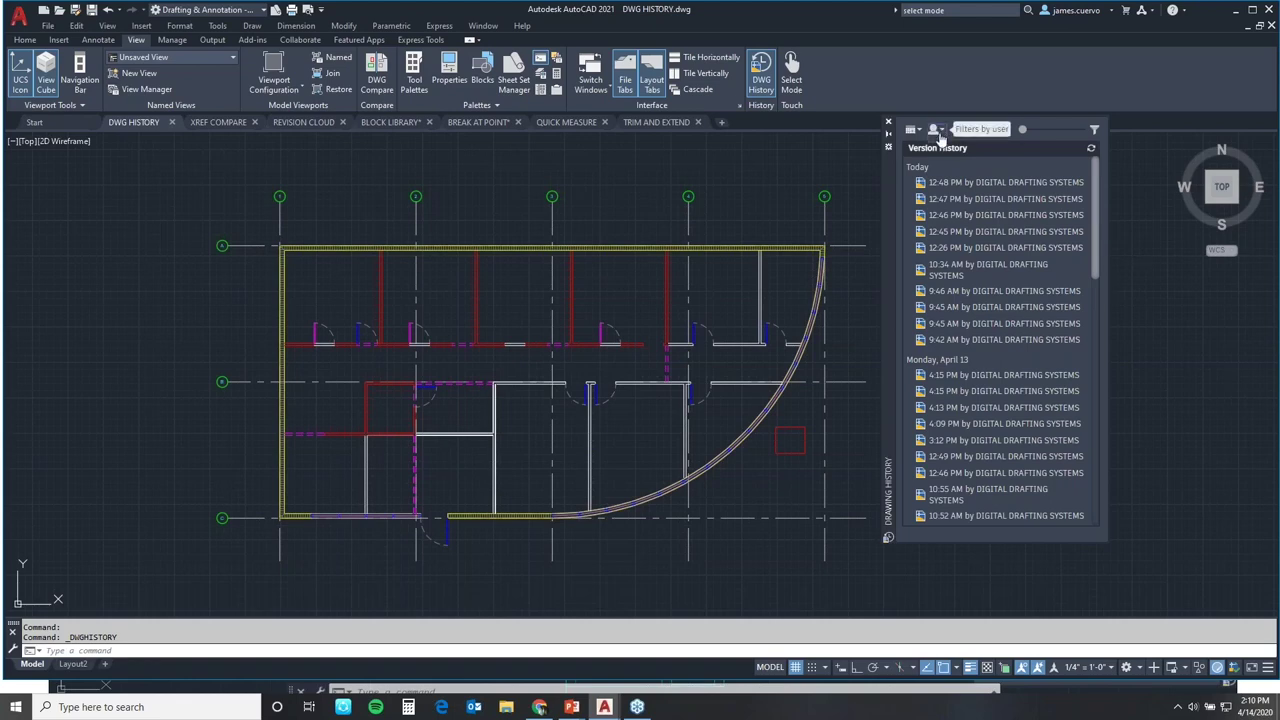
pyautogui.click(940, 137)
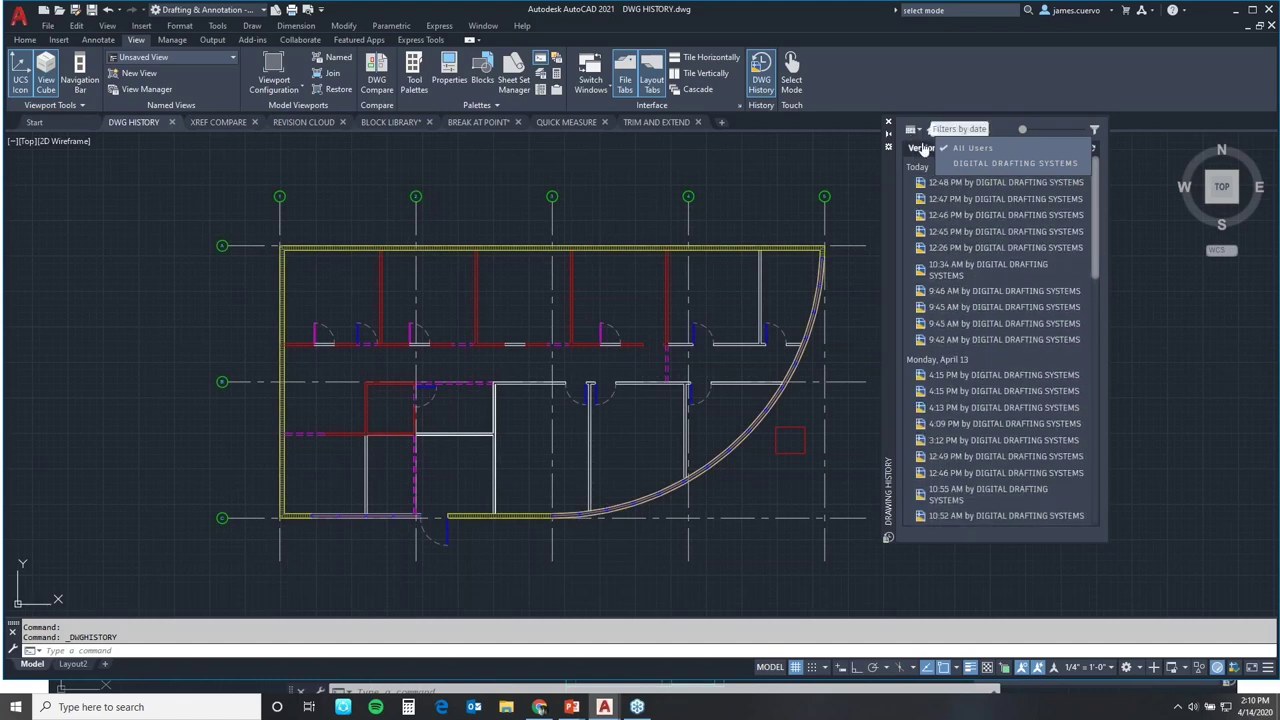
# Close the All Users filter, then open and dismiss the date filter calendar.
pyautogui.click(985, 130)
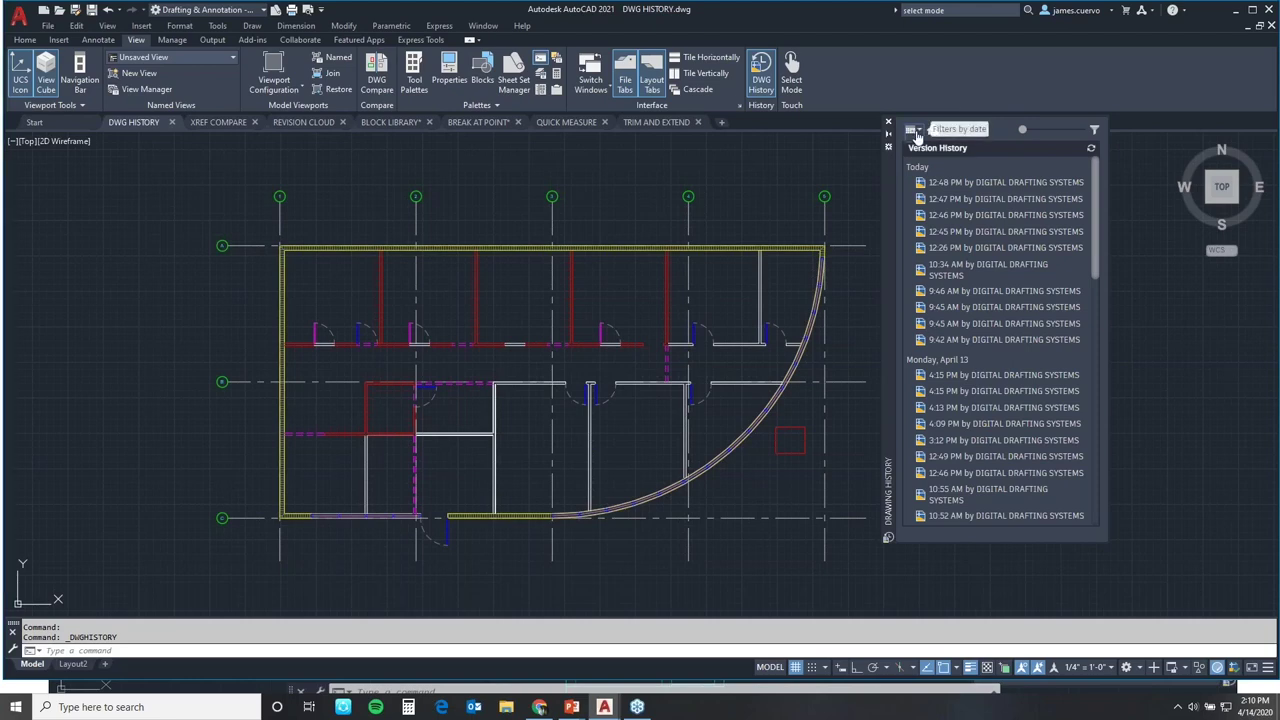
pyautogui.click(916, 131)
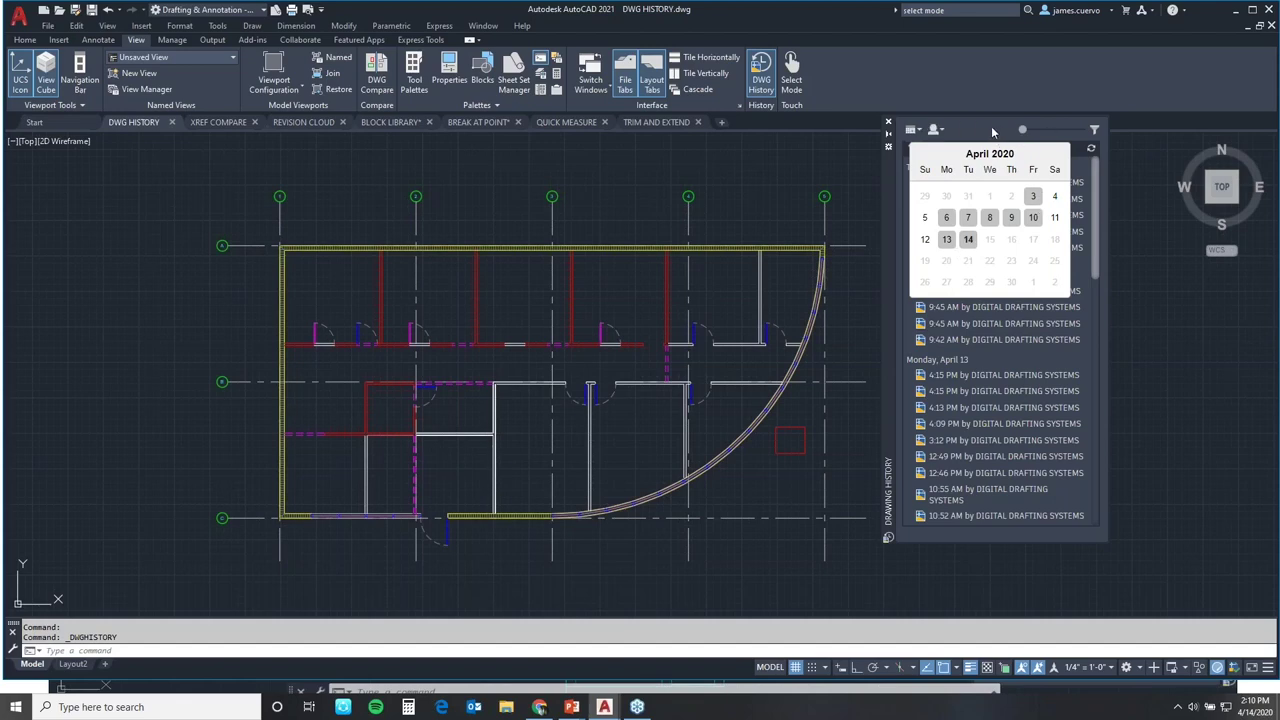
pyautogui.click(994, 133)
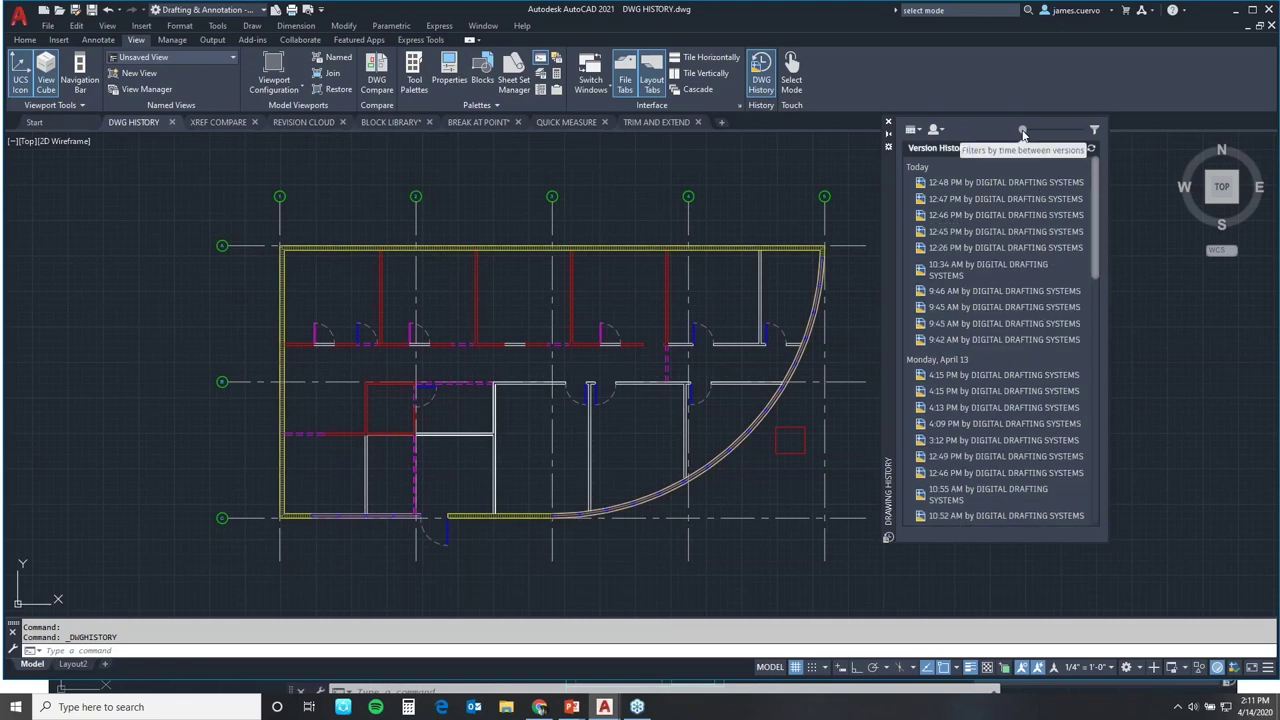
pyautogui.moveTo(1023, 135)
pyautogui.mouseDown()
pyautogui.moveTo(1084, 142)
pyautogui.moveTo(1020, 138)
pyautogui.mouseUp()
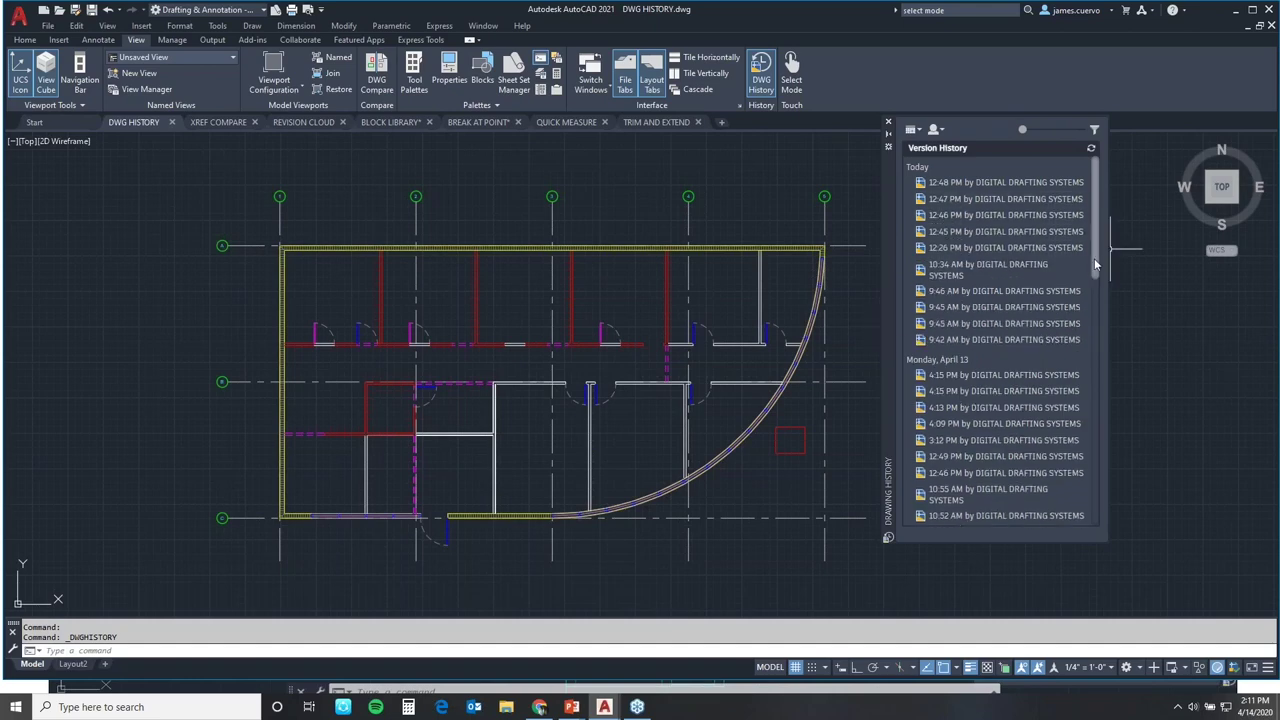
# Scroll the Version History list down past Monday, April 6 to the earliest save on April 3.
pyautogui.moveTo(1096, 257); pyautogui.dragTo(1112, 333)
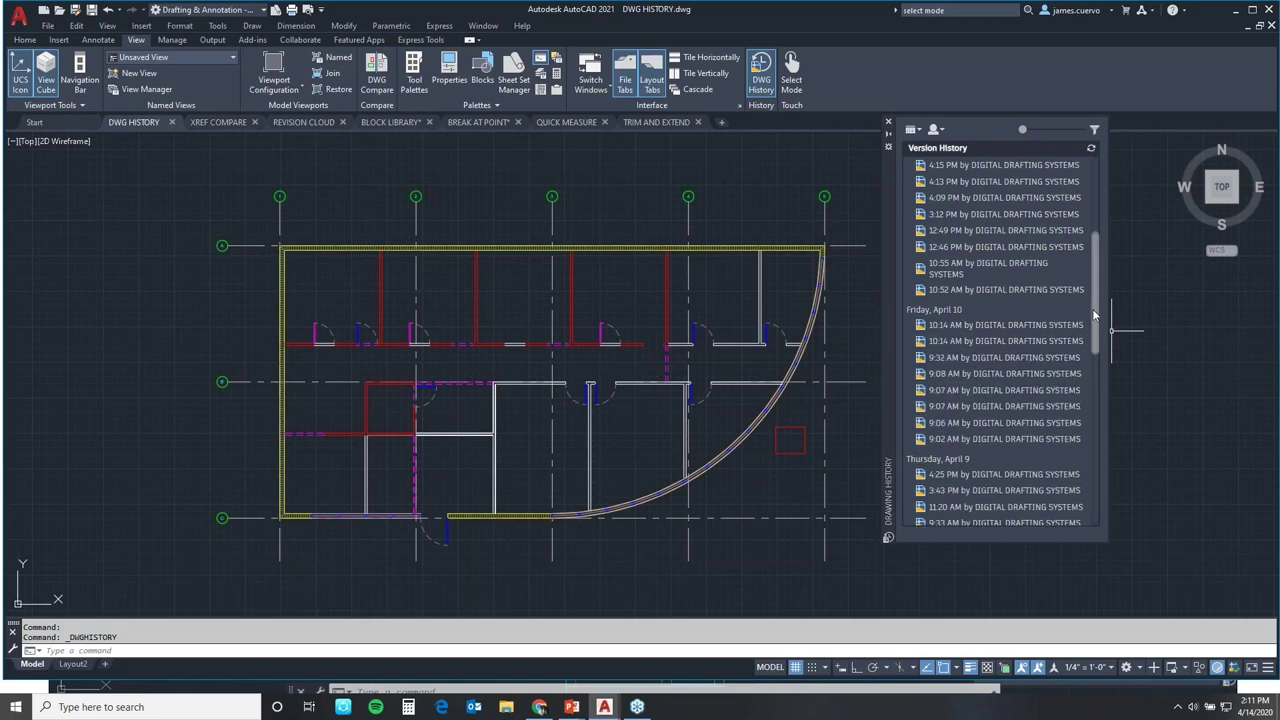
pyautogui.moveTo(1095, 316); pyautogui.dragTo(1123, 492)
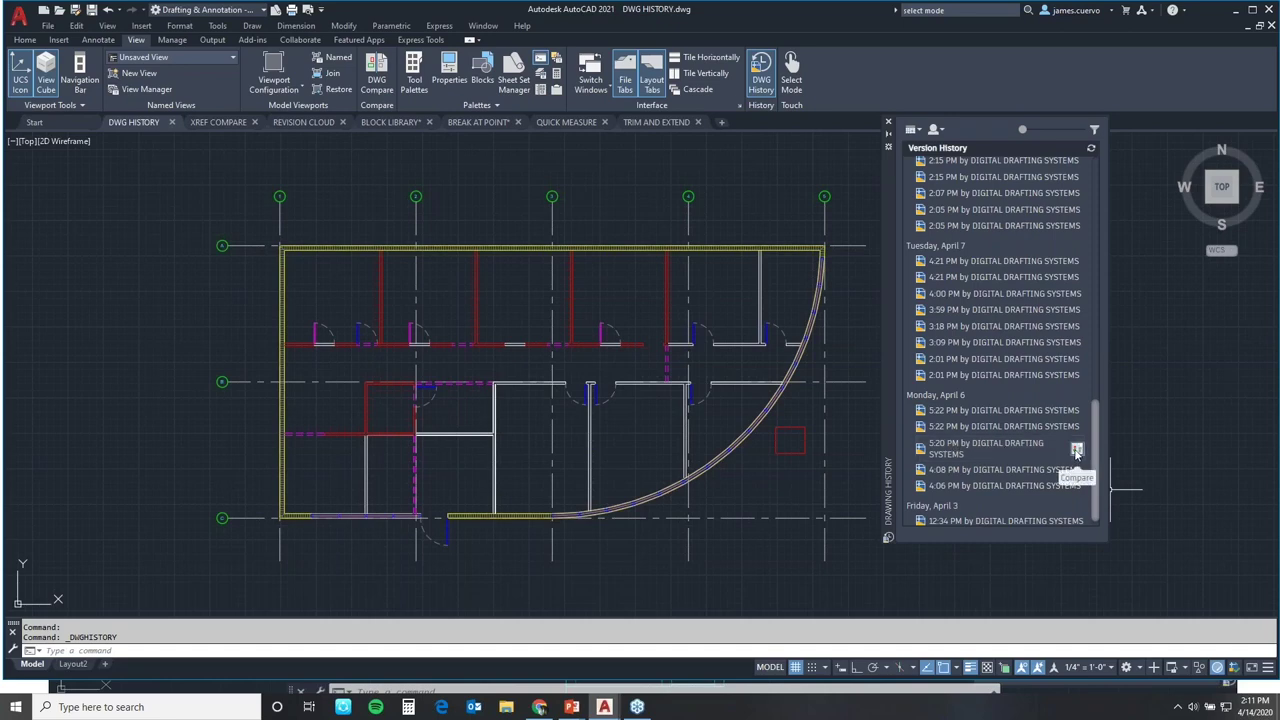
# Compare the drawing with the 5:20 PM April 6 version and move the differences legend to the left edge.
pyautogui.click(1004, 445)
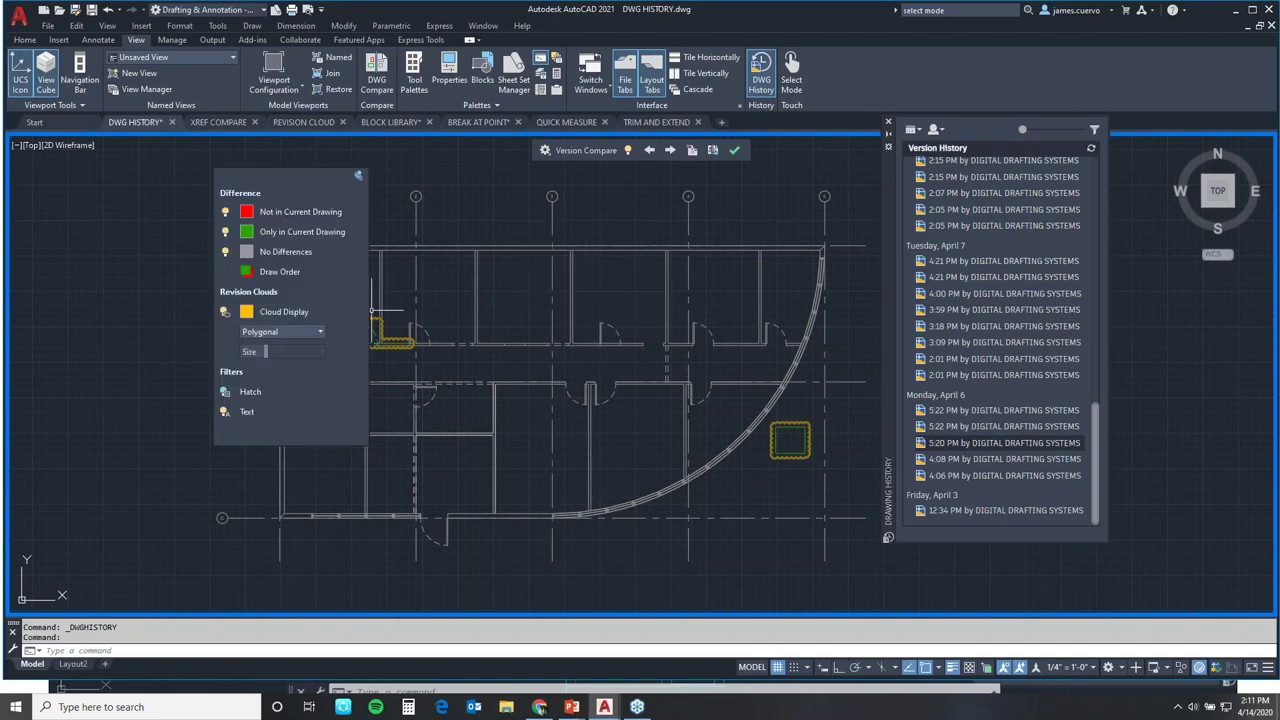
pyautogui.moveTo(293, 190); pyautogui.dragTo(157, 187)
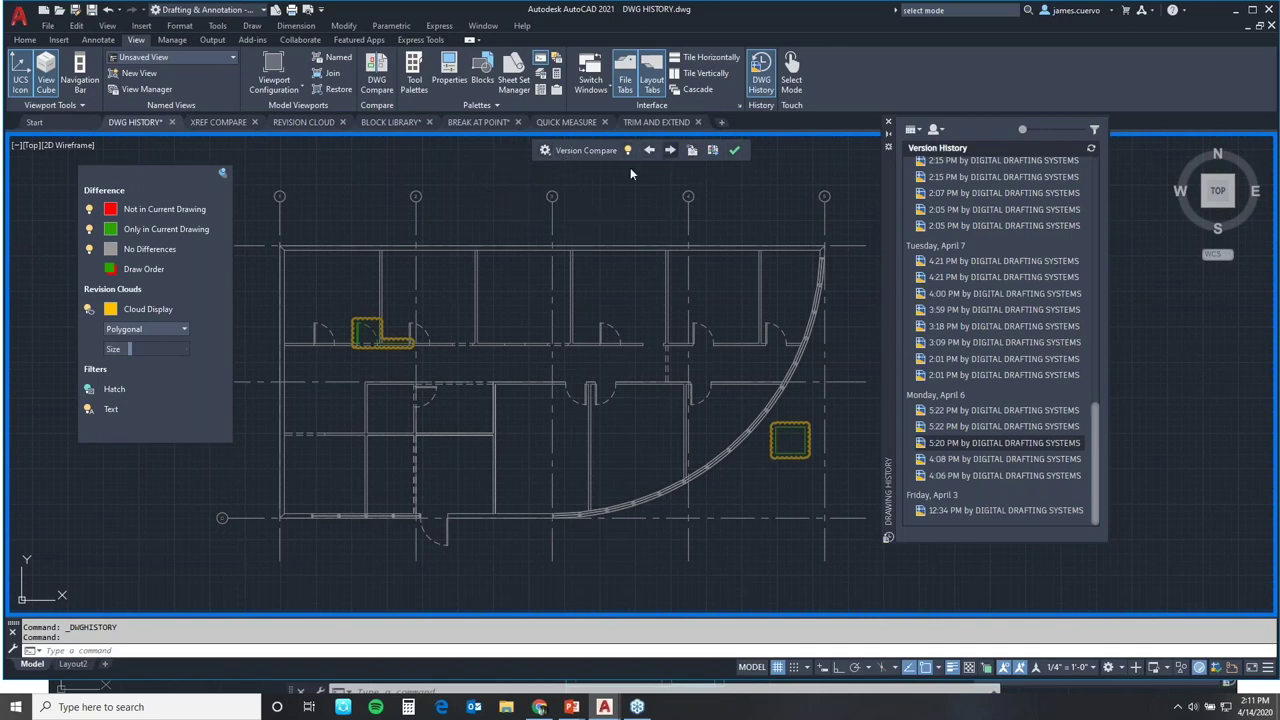
pyautogui.moveTo(175, 170)
pyautogui.mouseDown()
pyautogui.moveTo(166, 192)
pyautogui.moveTo(274, 175)
pyautogui.moveTo(158, 187)
pyautogui.moveTo(169, 183)
pyautogui.mouseUp()
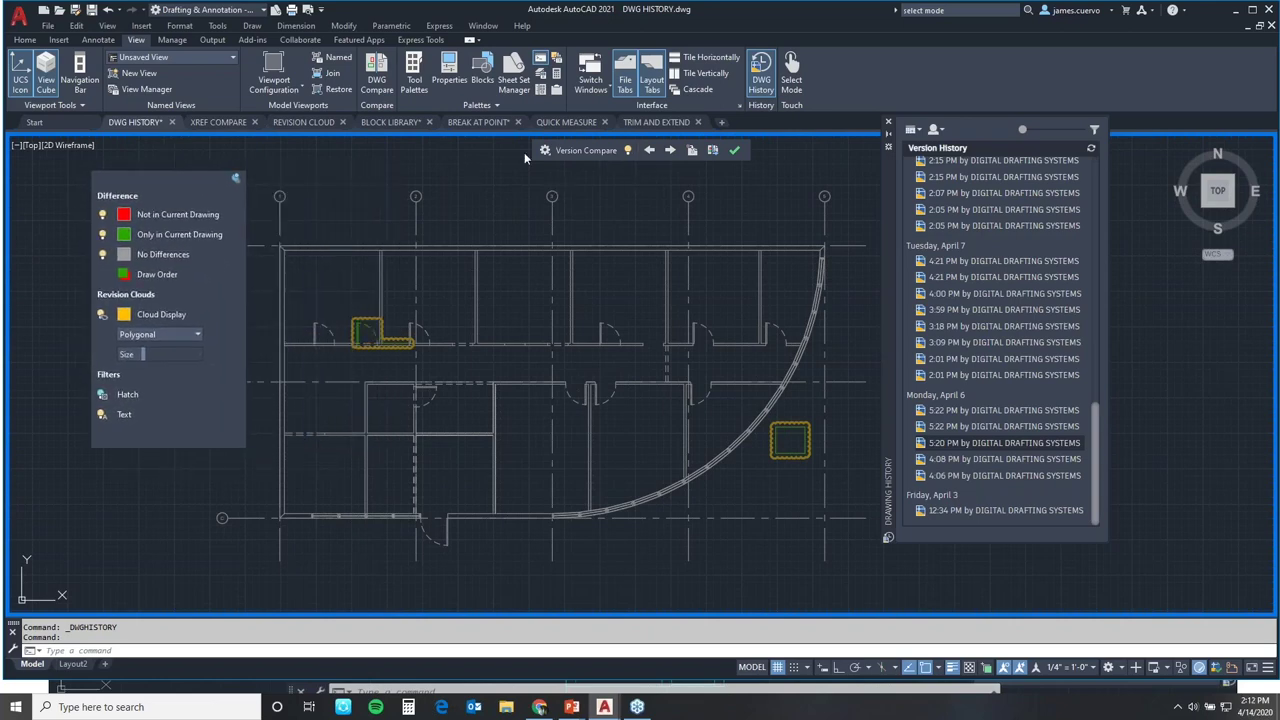
pyautogui.click(628, 151)
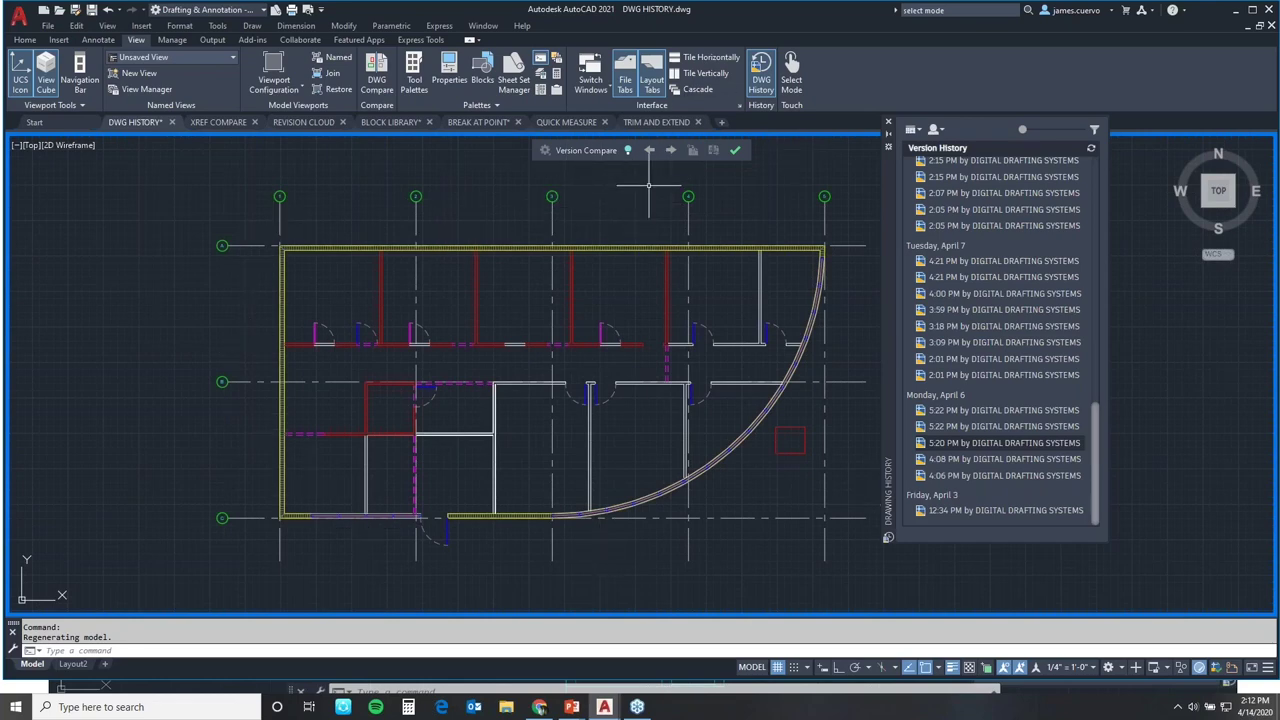
pyautogui.click(628, 151)
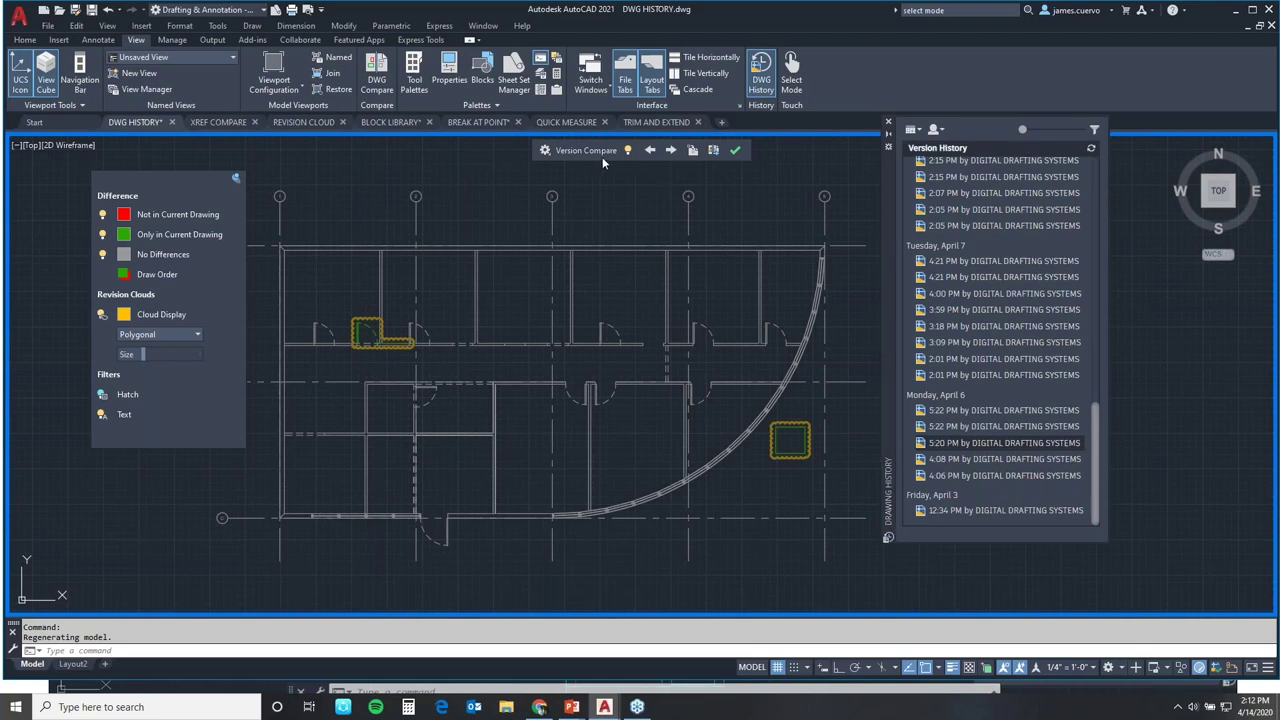
# Step through the four change sets with Next, then pan and zoom out to show both clouds.
pyautogui.click(671, 151)
pyautogui.click(671, 151)
pyautogui.click(671, 151)
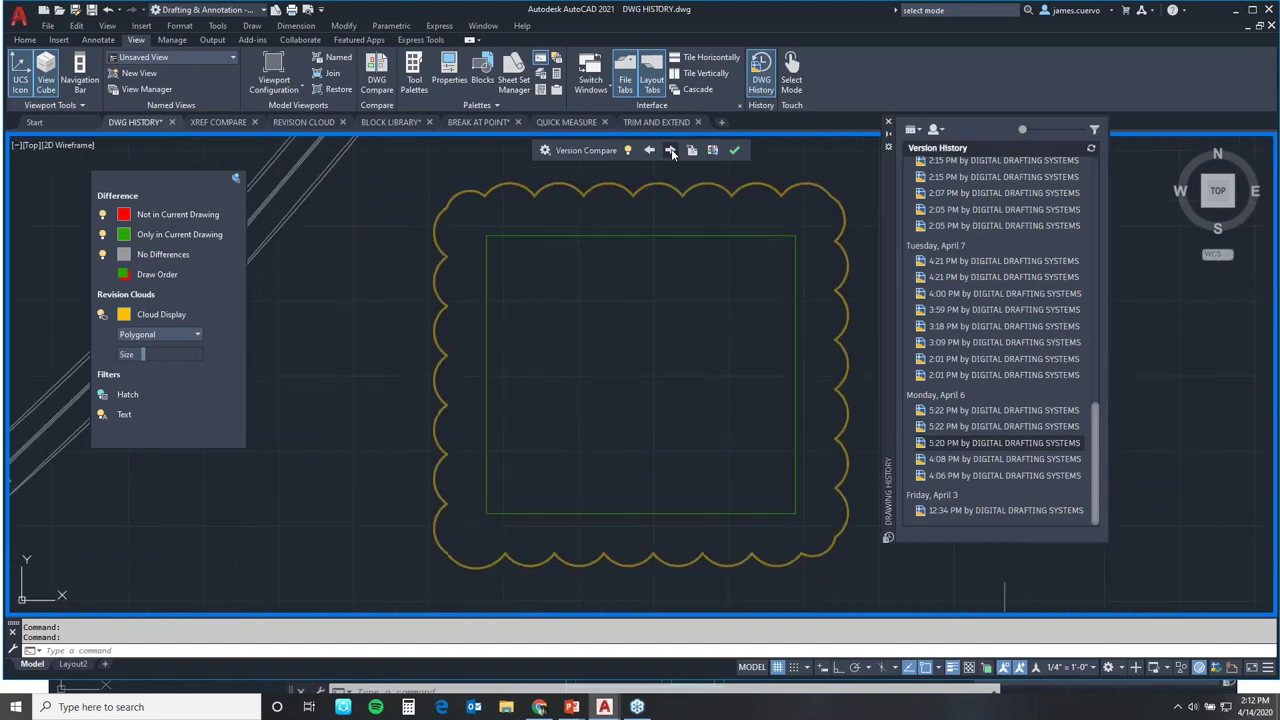
pyautogui.click(671, 151)
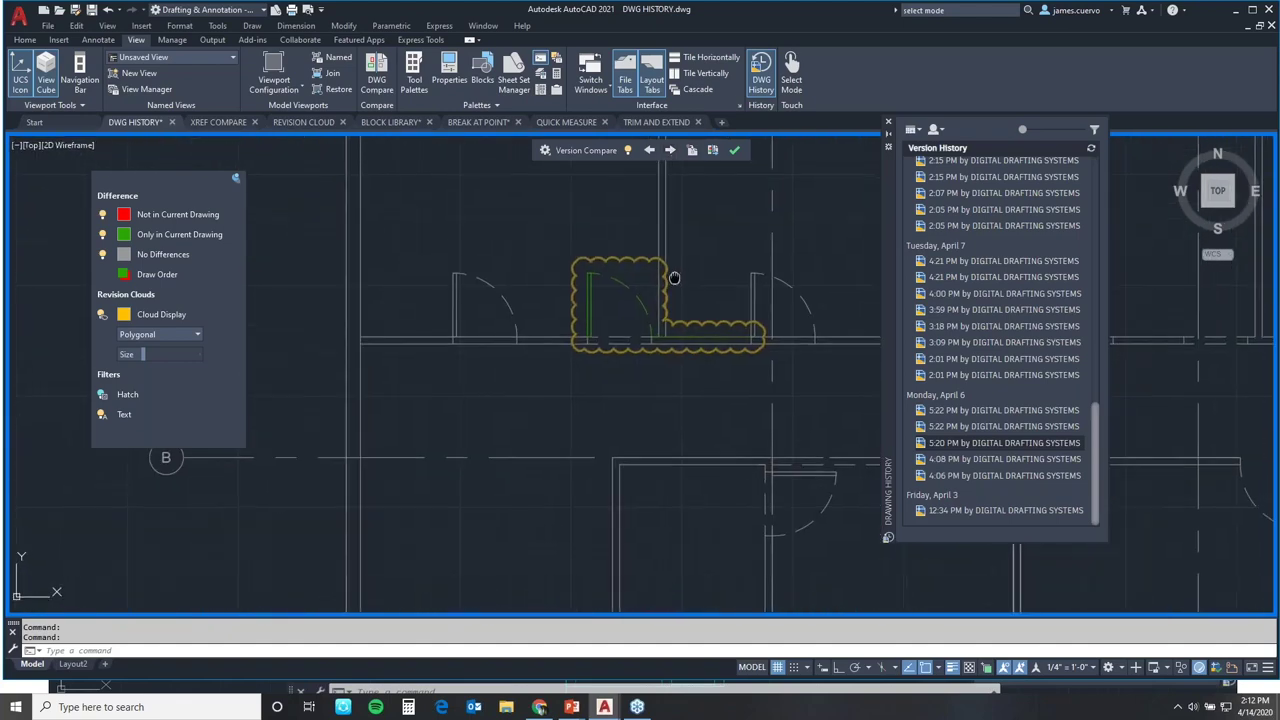
pyautogui.scroll(-3, 662, 245)
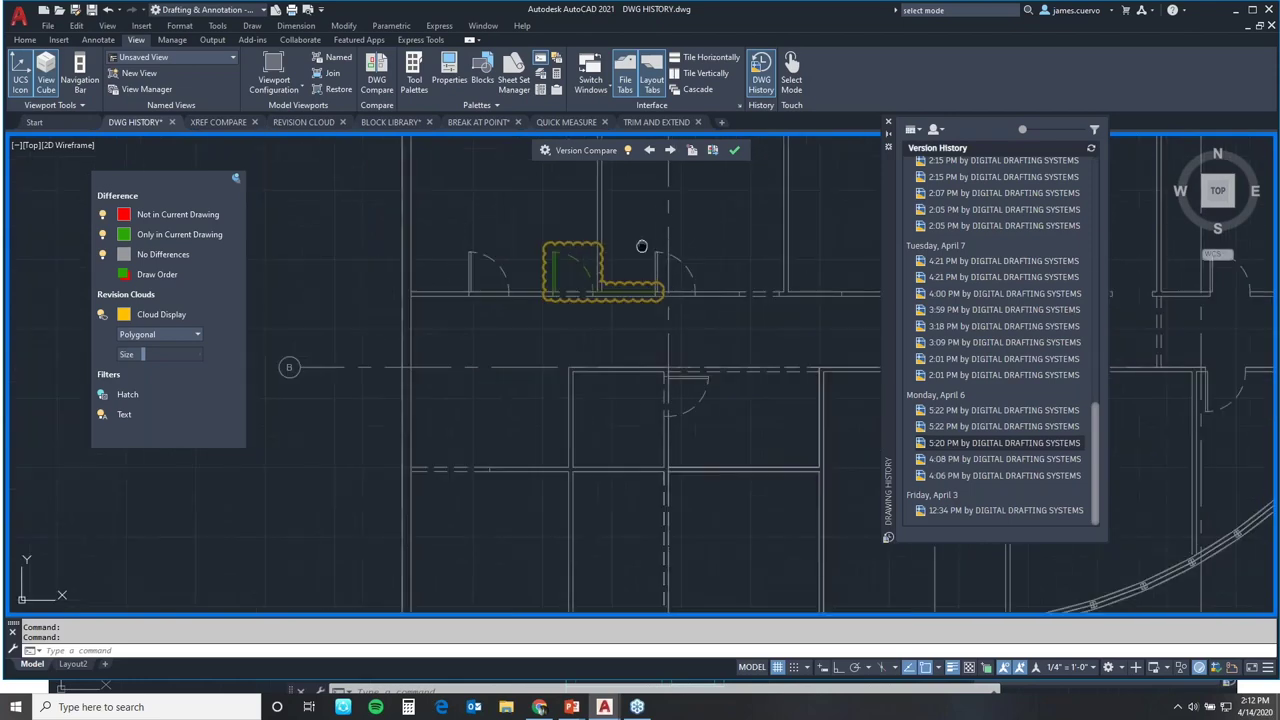
pyautogui.scroll(2, 612, 276)
pyautogui.moveTo(612, 276); pyautogui.dragTo(474, 286, button='middle')
pyautogui.scroll(-2, 474, 286)
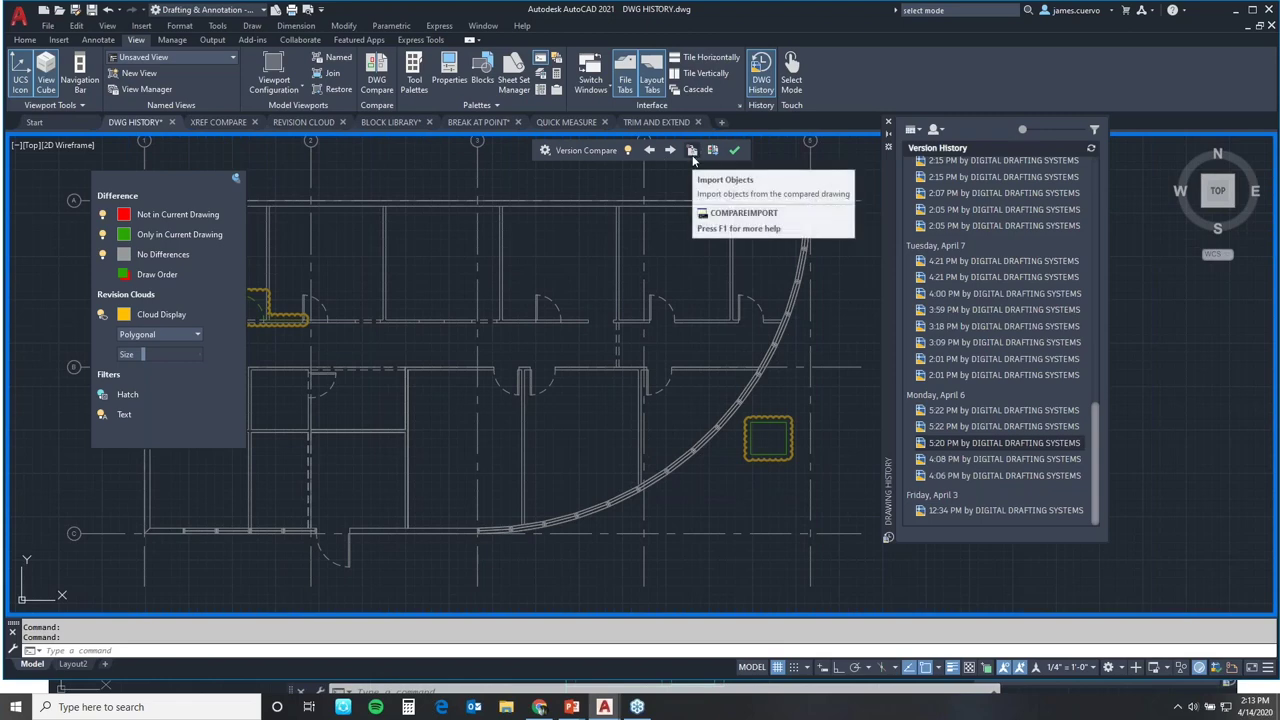
# Import the line inside the door-area revision cloud from the older version.
pyautogui.click(693, 154)
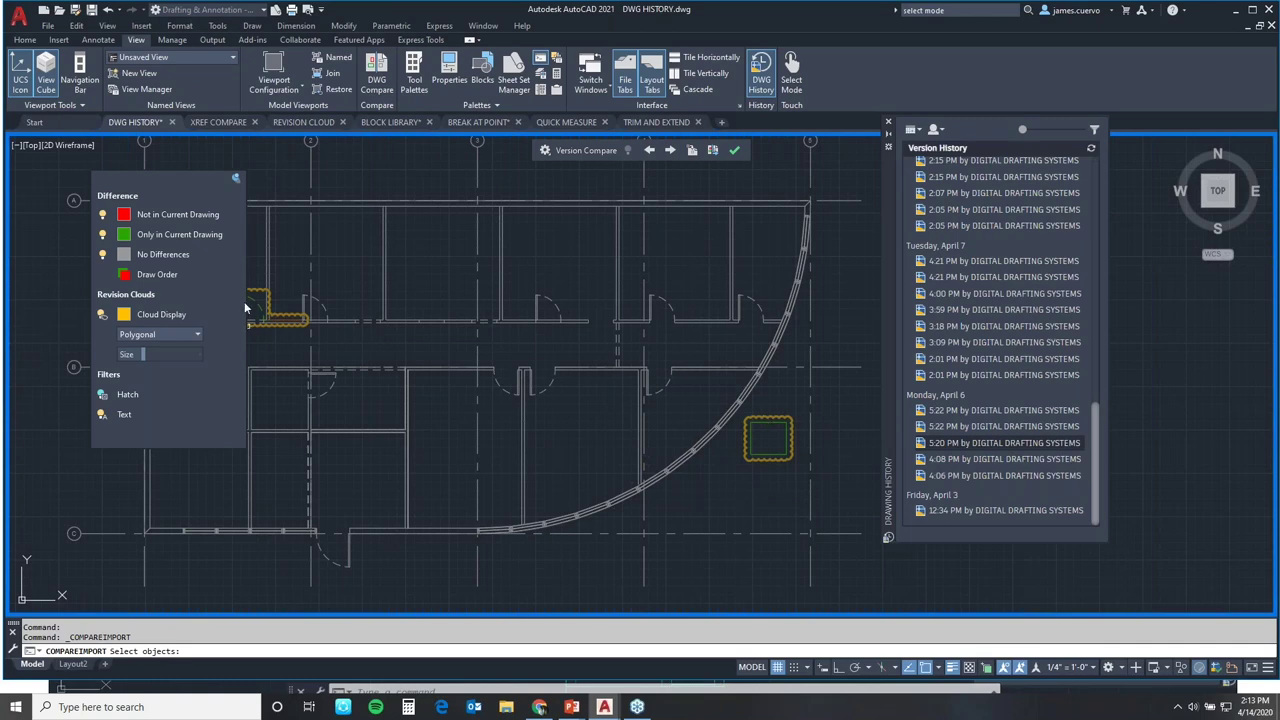
pyautogui.moveTo(329, 329); pyautogui.dragTo(658, 396, button='middle')
pyautogui.scroll(6, 591, 403)
pyautogui.click(599, 378)
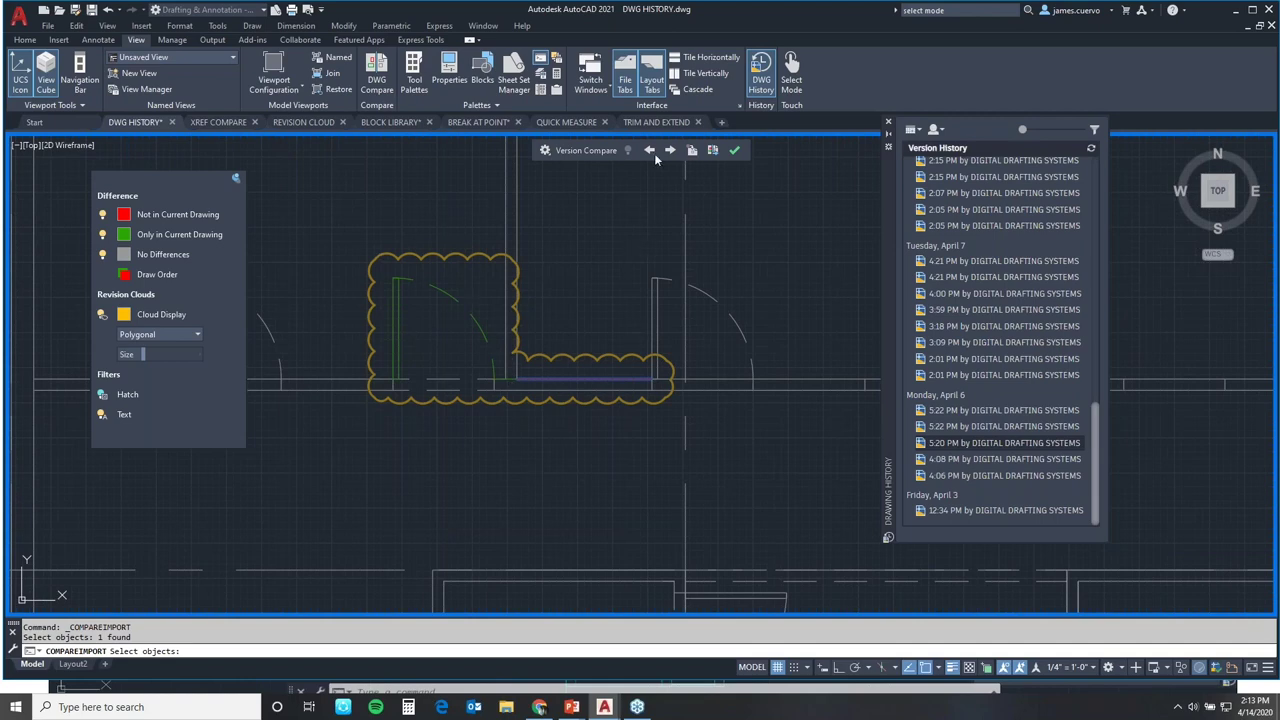
pyautogui.press('Return')
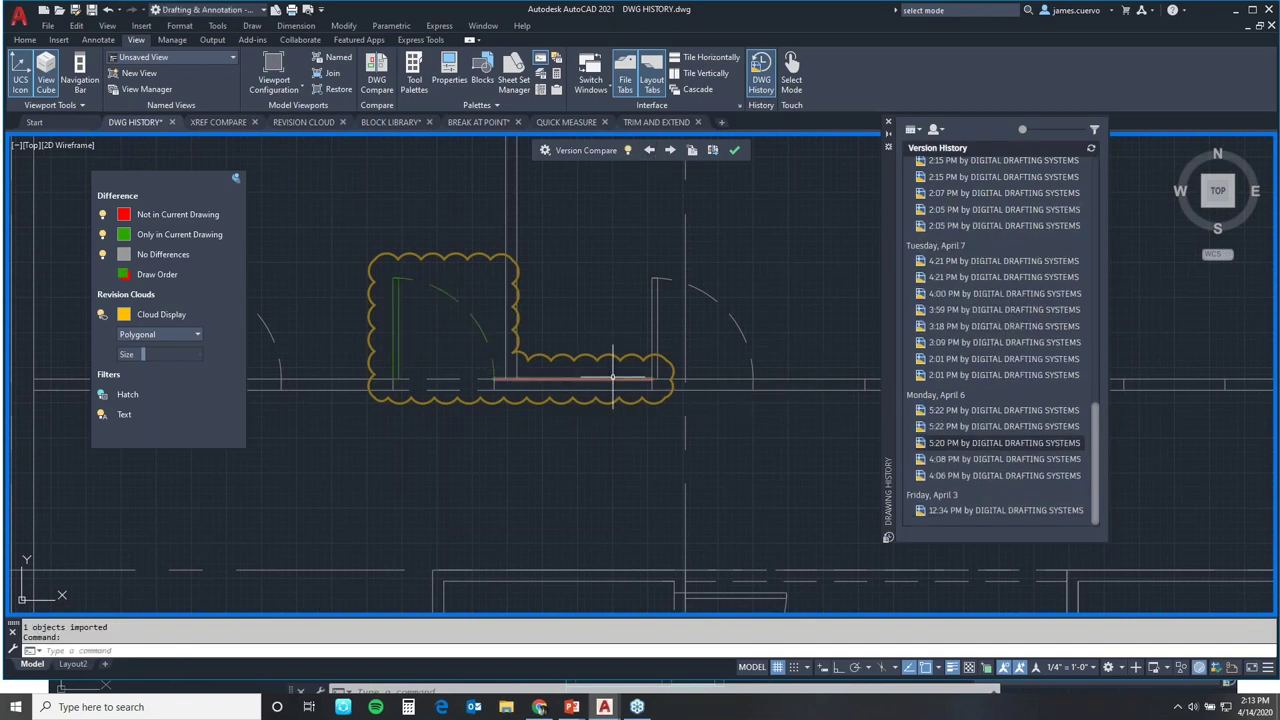
# Start a second import, try picking the imported line, then cancel it.
pyautogui.click(693, 151)
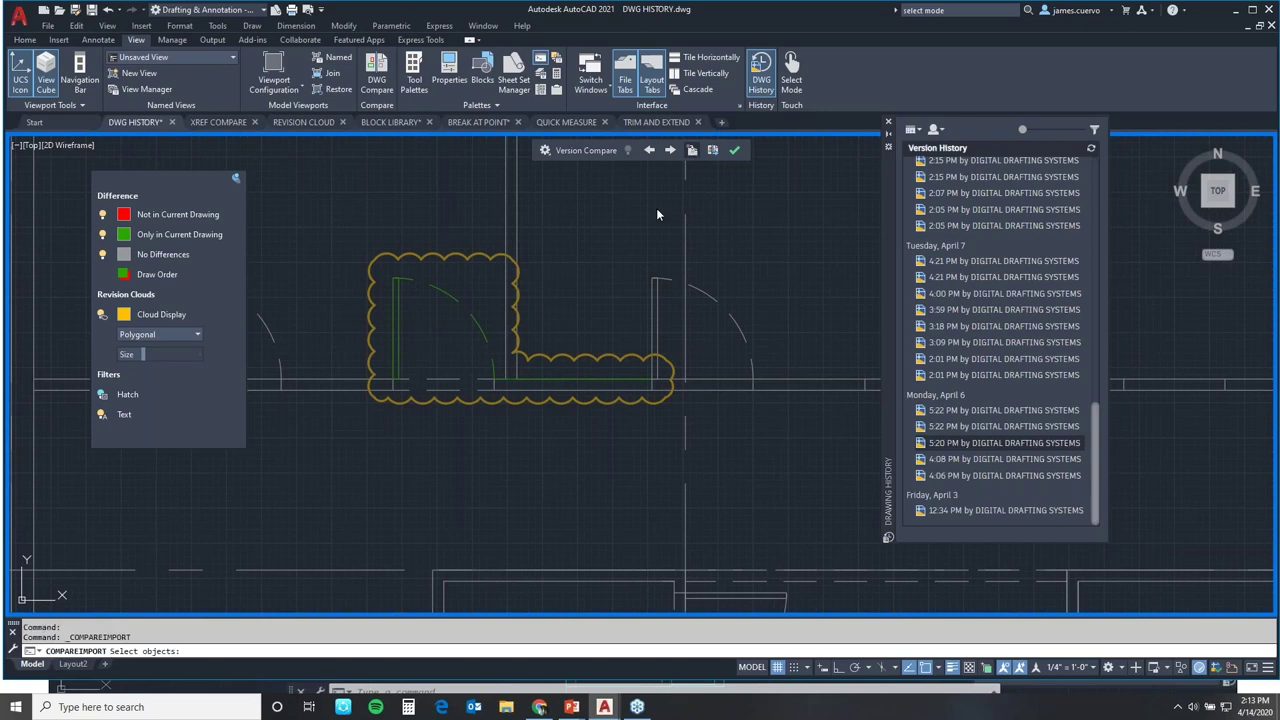
pyautogui.click(626, 377)
pyautogui.click(627, 378)
pyautogui.press('Escape')
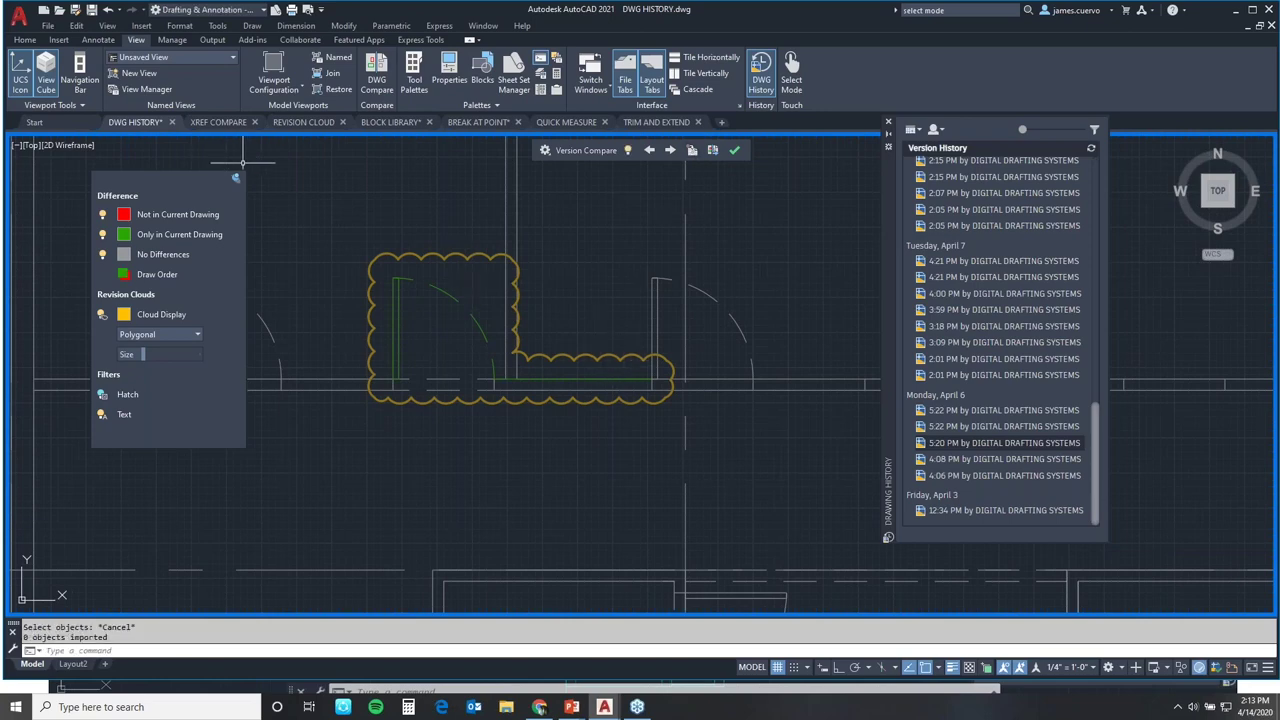
# Exit the version comparison and cancel a started erase command.
pyautogui.click(734, 151)
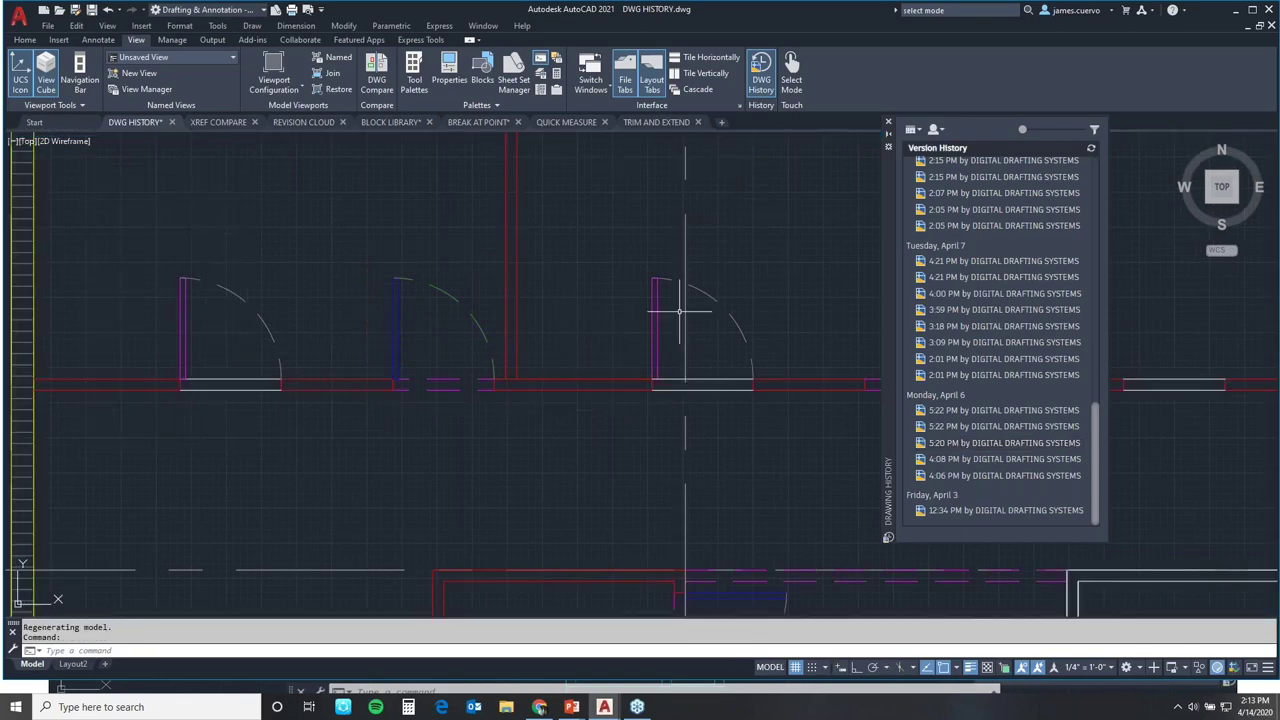
pyautogui.press('Escape')
pyautogui.write('e')
pyautogui.press('Return')
pyautogui.press('Escape')
# Copy the right-hand door to a spot above the original.
pyautogui.write('co')
pyautogui.press('Return')
pyautogui.click(657, 271)
pyautogui.click(623, 303)
pyautogui.press('Return')
pyautogui.click(630, 300)
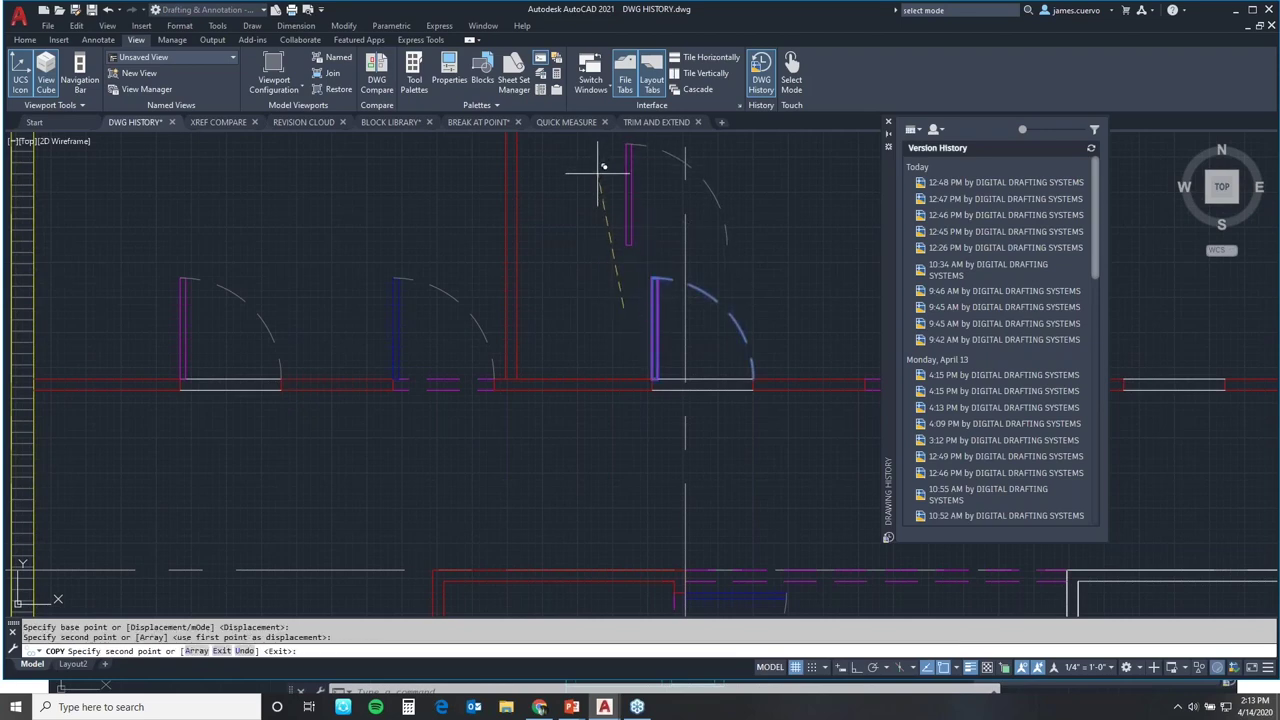
pyautogui.click(600, 172)
pyautogui.press('Escape')
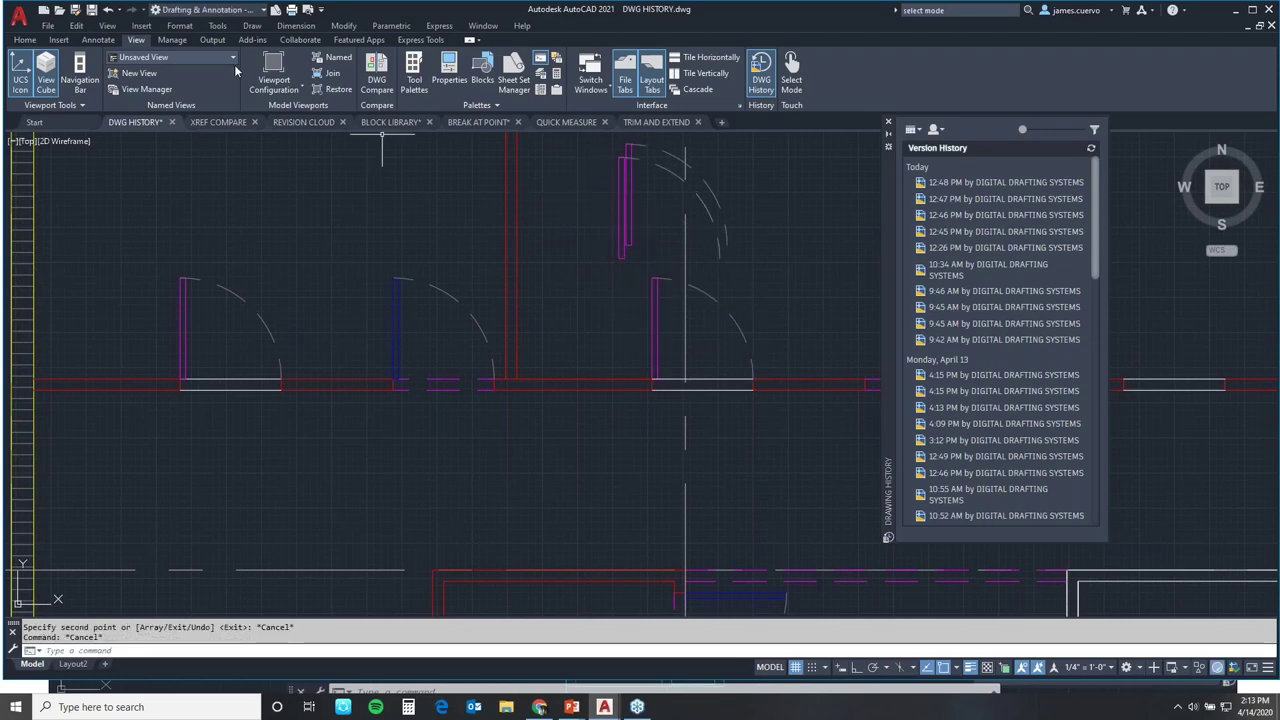
# Save the drawing and bring up the Version History list beside the plan.
pyautogui.click(91, 9)
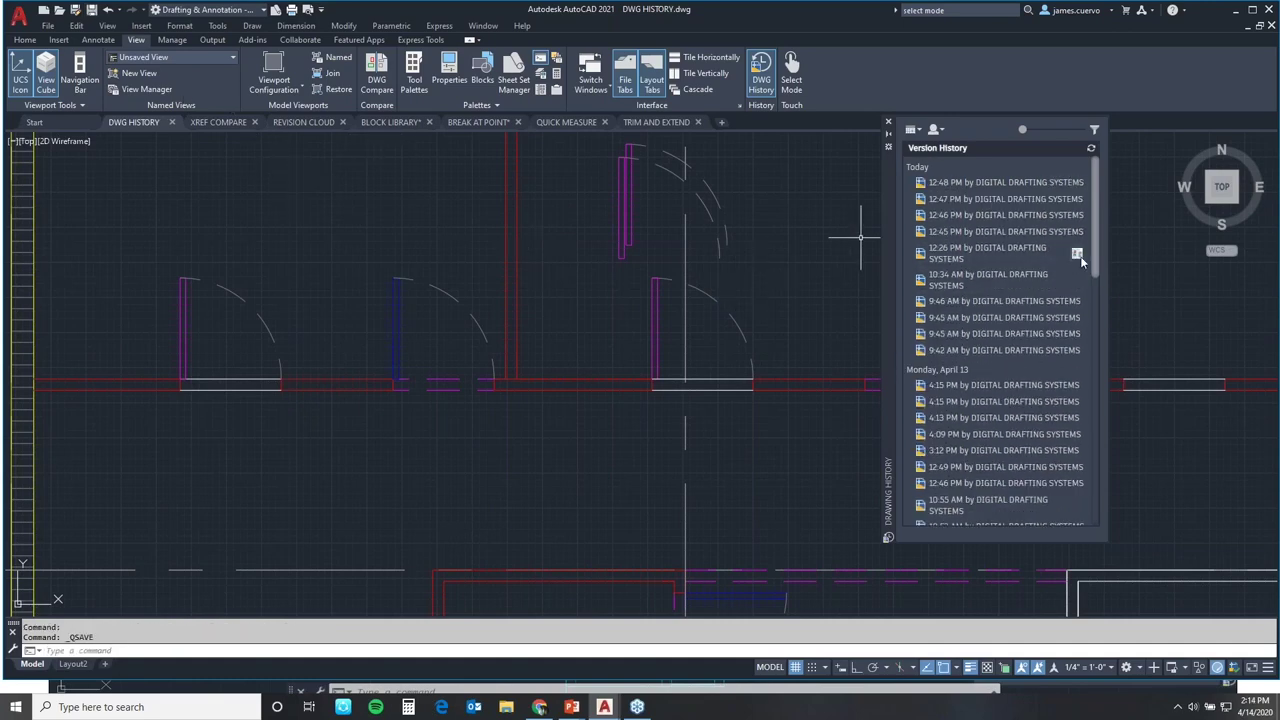
pyautogui.moveTo(1095, 258); pyautogui.dragTo(1118, 474)
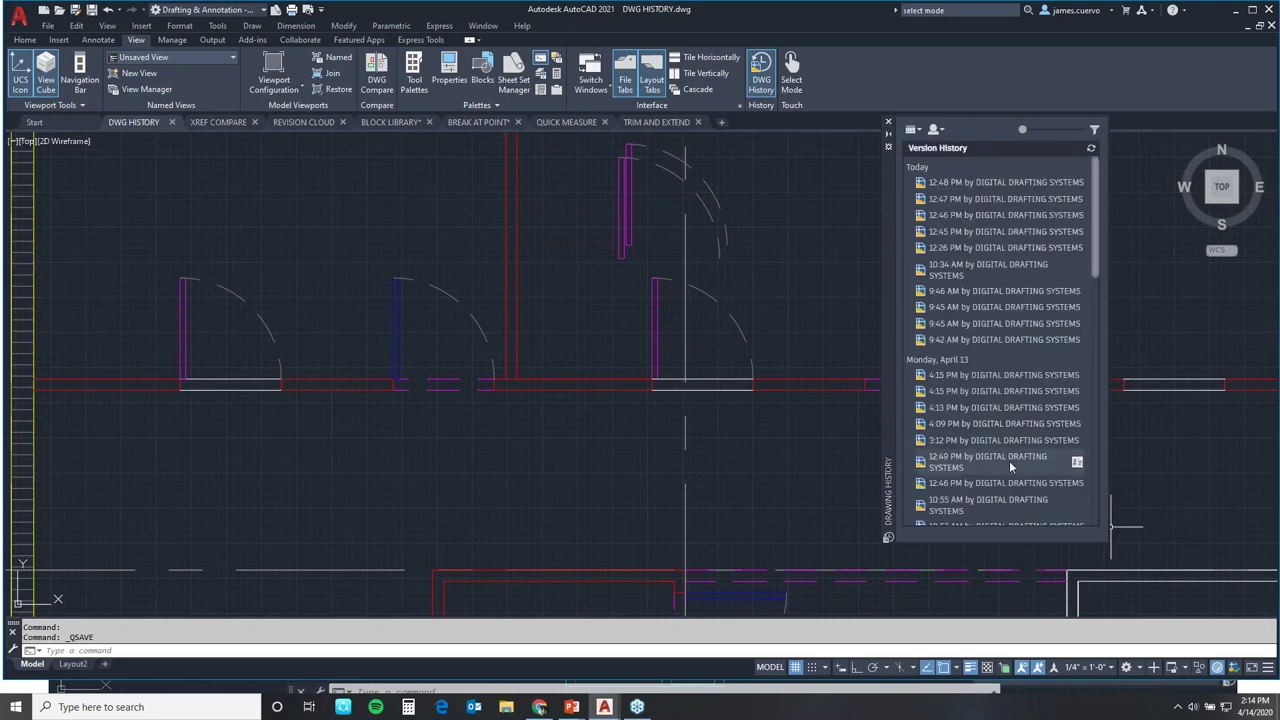
pyautogui.scroll(-10, 1009, 460)
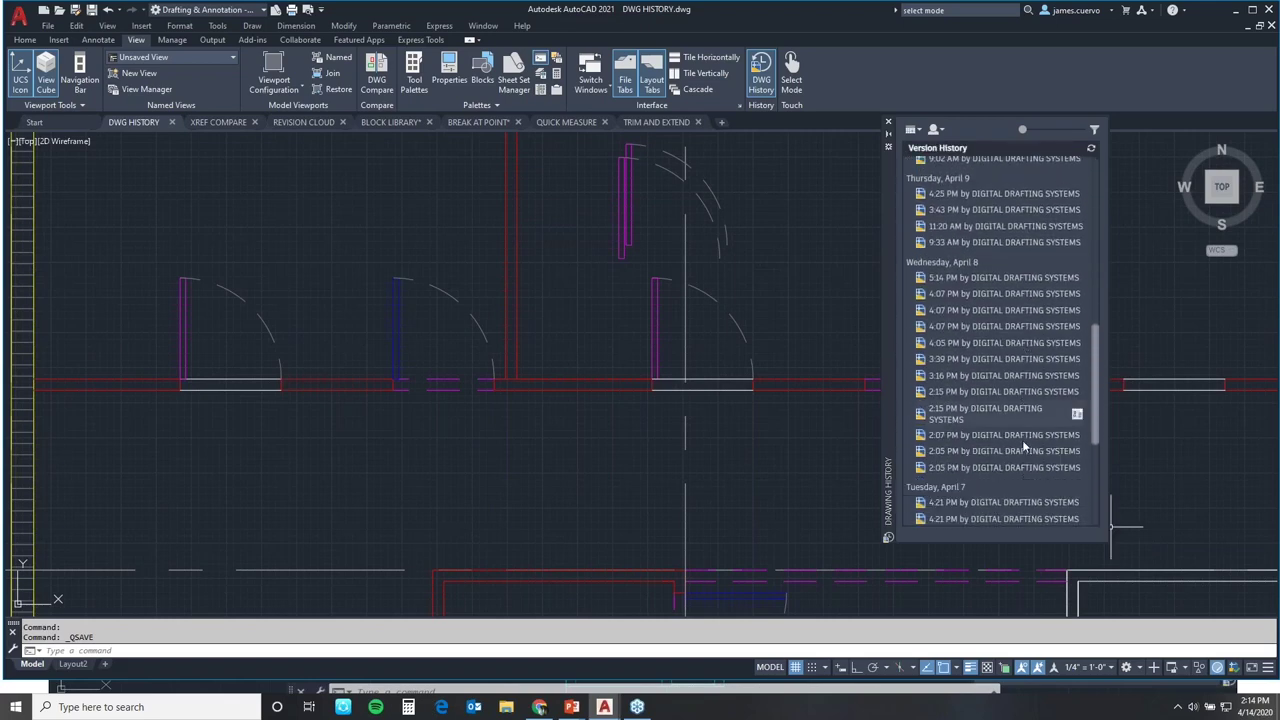
pyautogui.scroll(-5, 1023, 445)
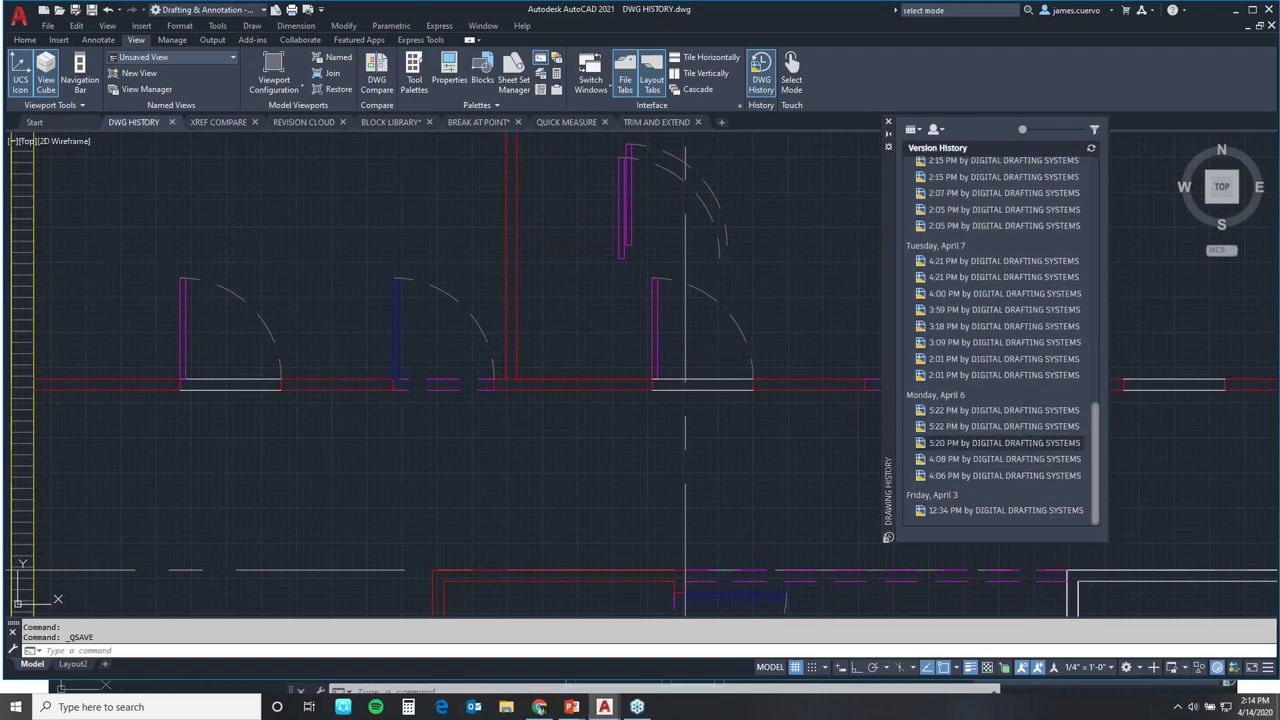
# Compare against an earlier saved version and try importing objects from the upper cloud.
pyautogui.click(1060, 442)
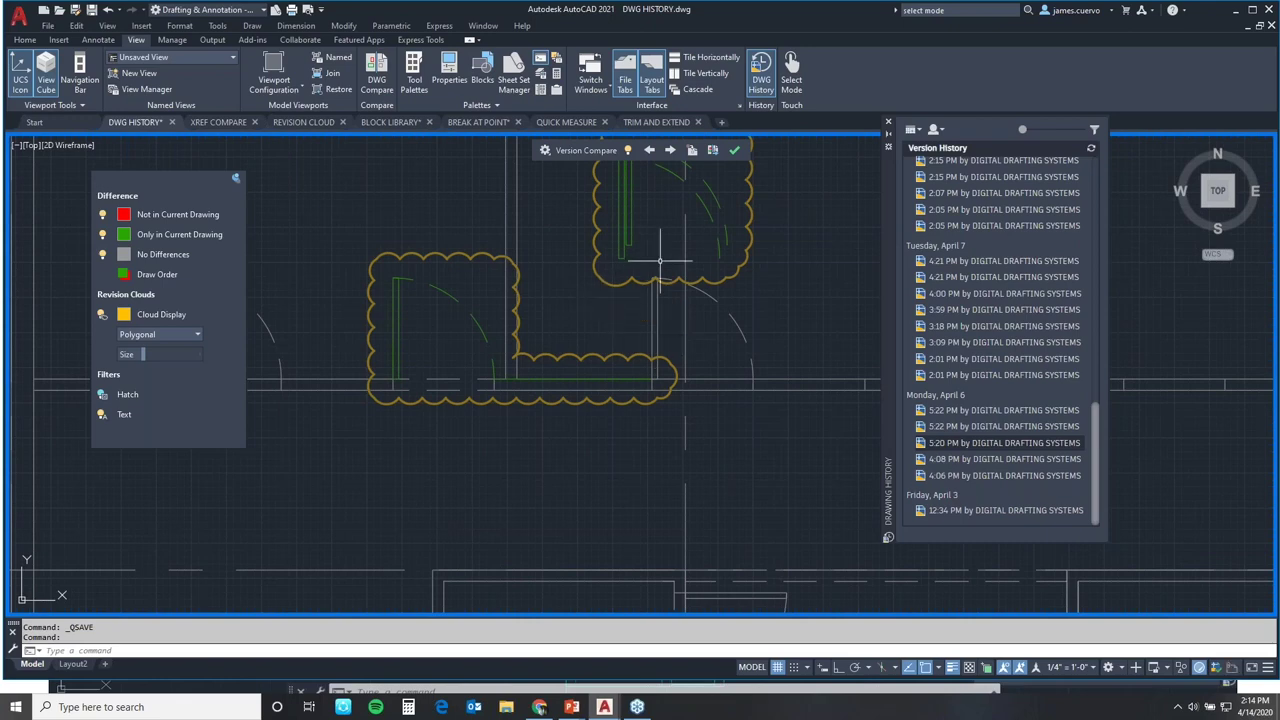
pyautogui.moveTo(660, 260)
pyautogui.mouseDown(button='middle')
pyautogui.moveTo(580, 391)
pyautogui.moveTo(517, 366)
pyautogui.mouseUp(button='middle')
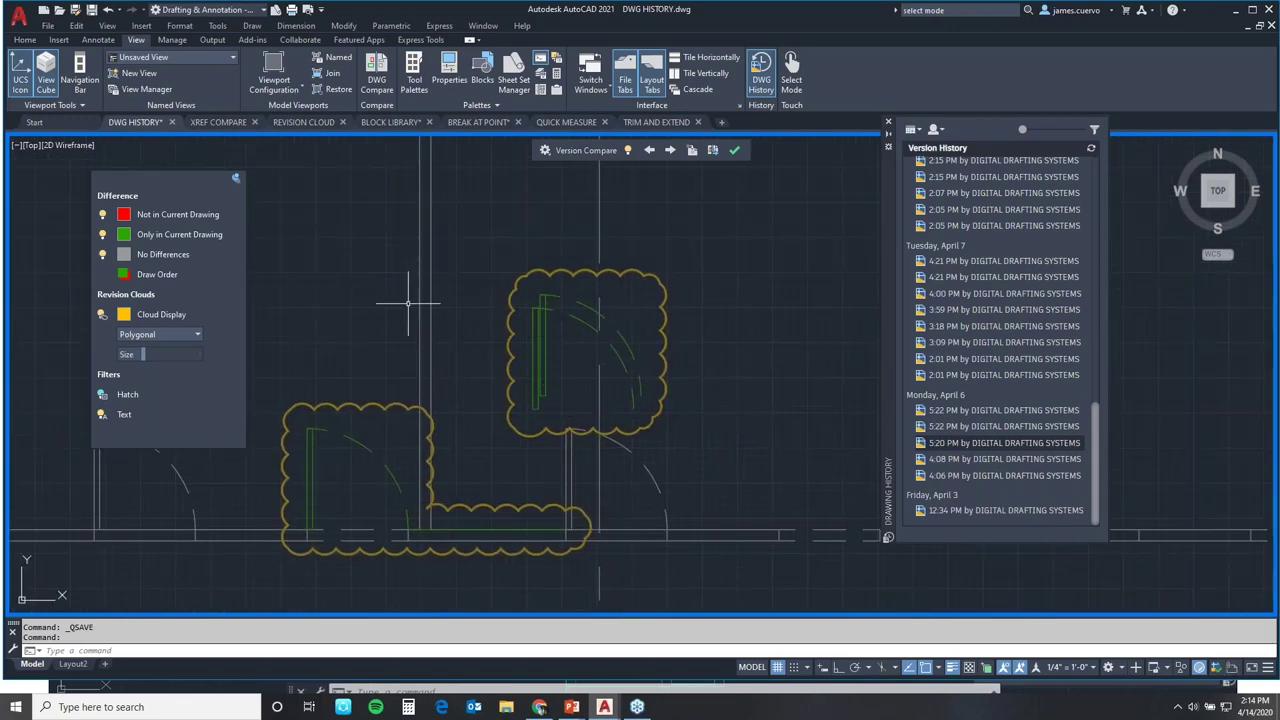
pyautogui.click(691, 151)
pyautogui.click(588, 293)
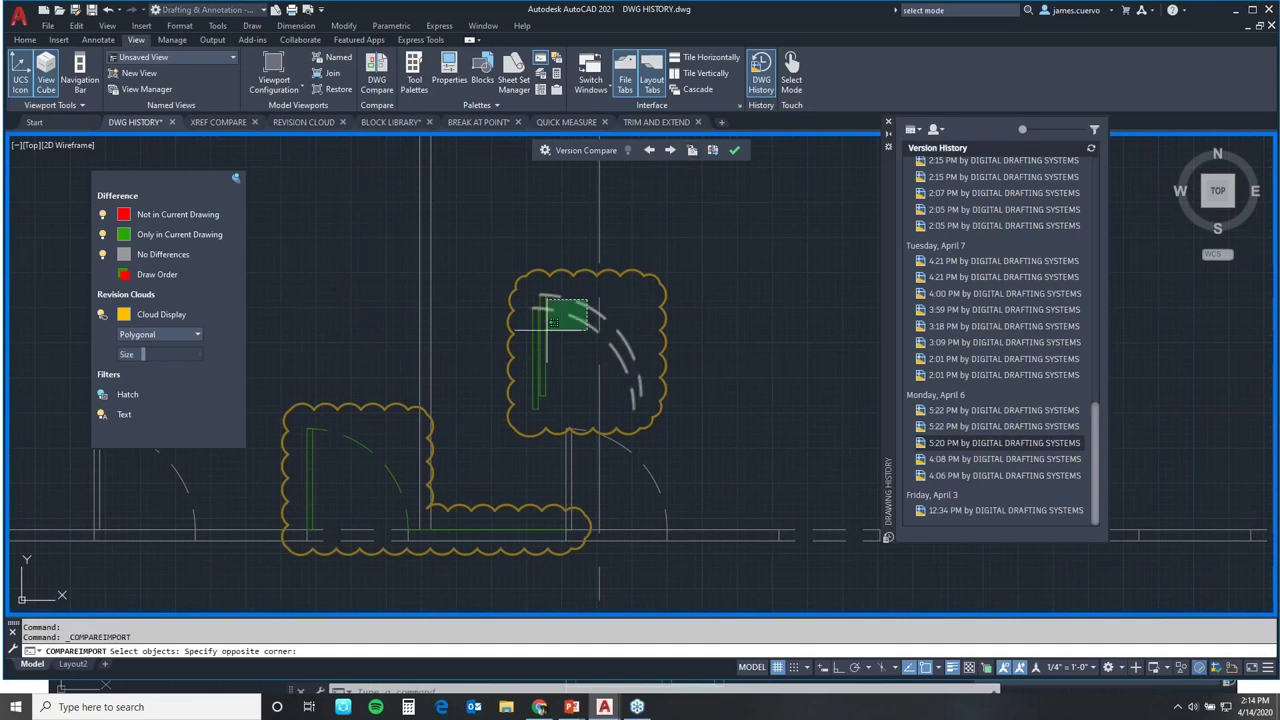
pyautogui.click(523, 357)
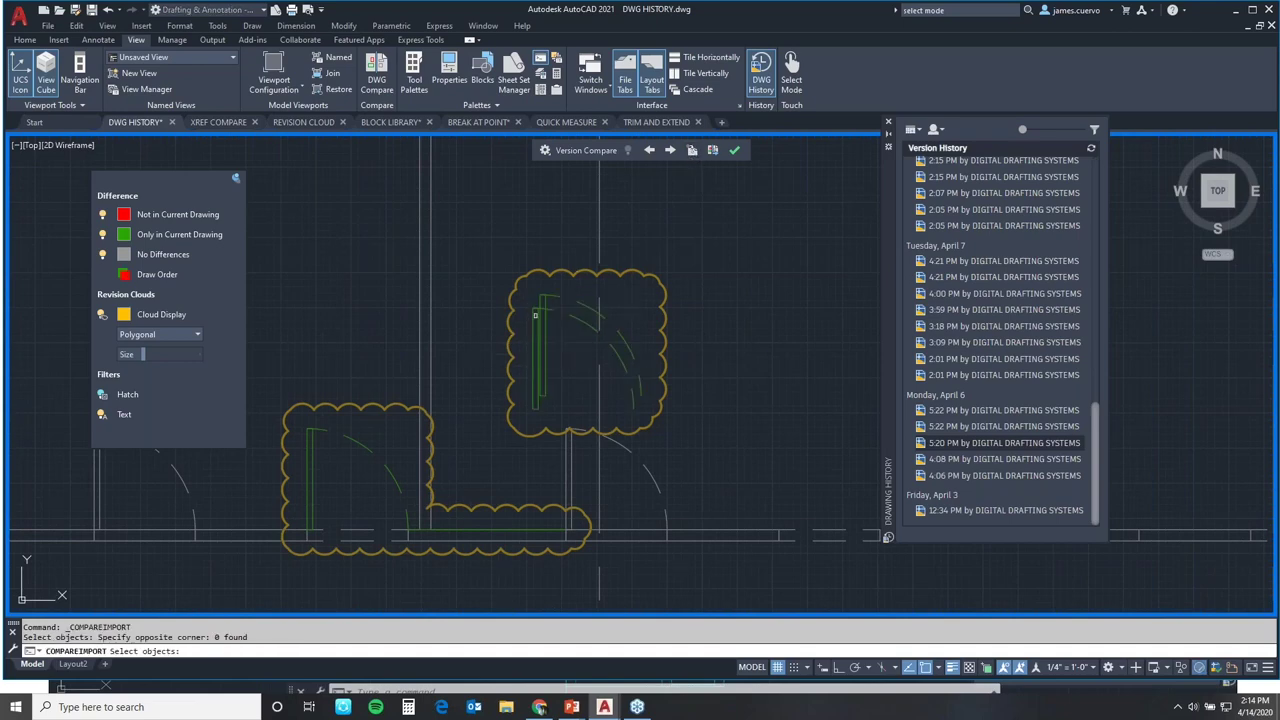
pyautogui.click(557, 285)
pyautogui.click(528, 327)
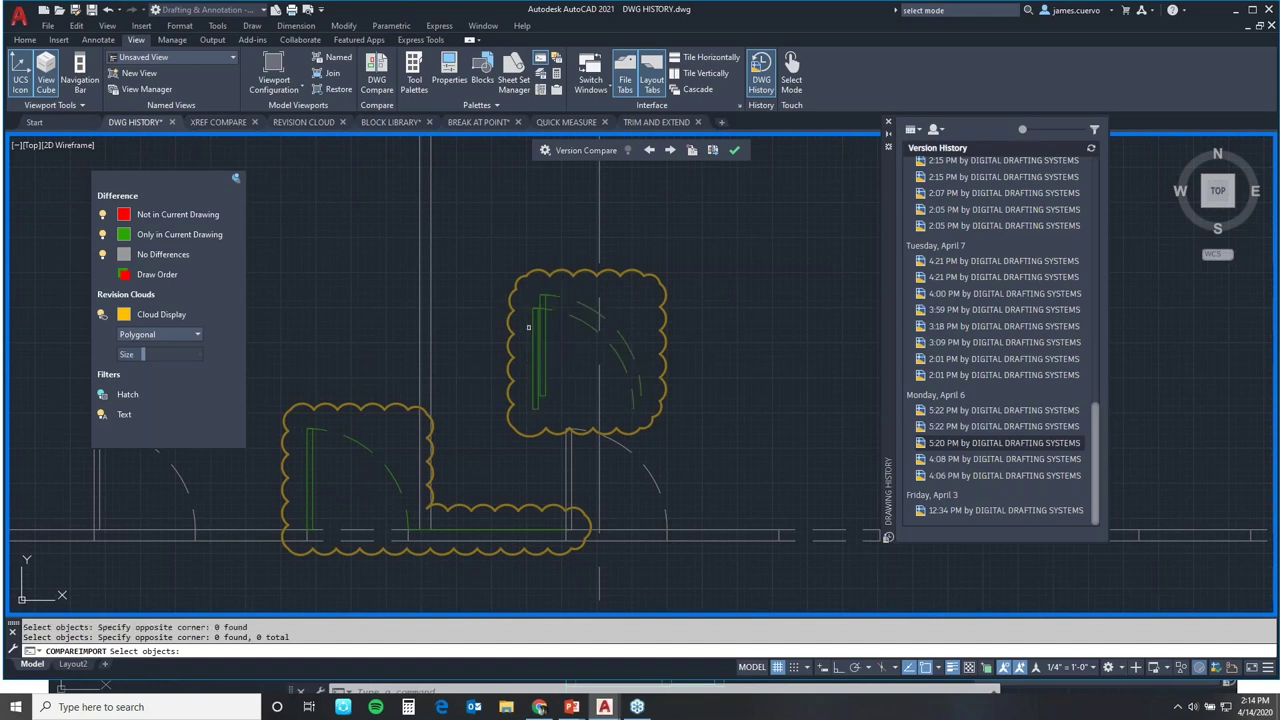
pyautogui.press('Return')
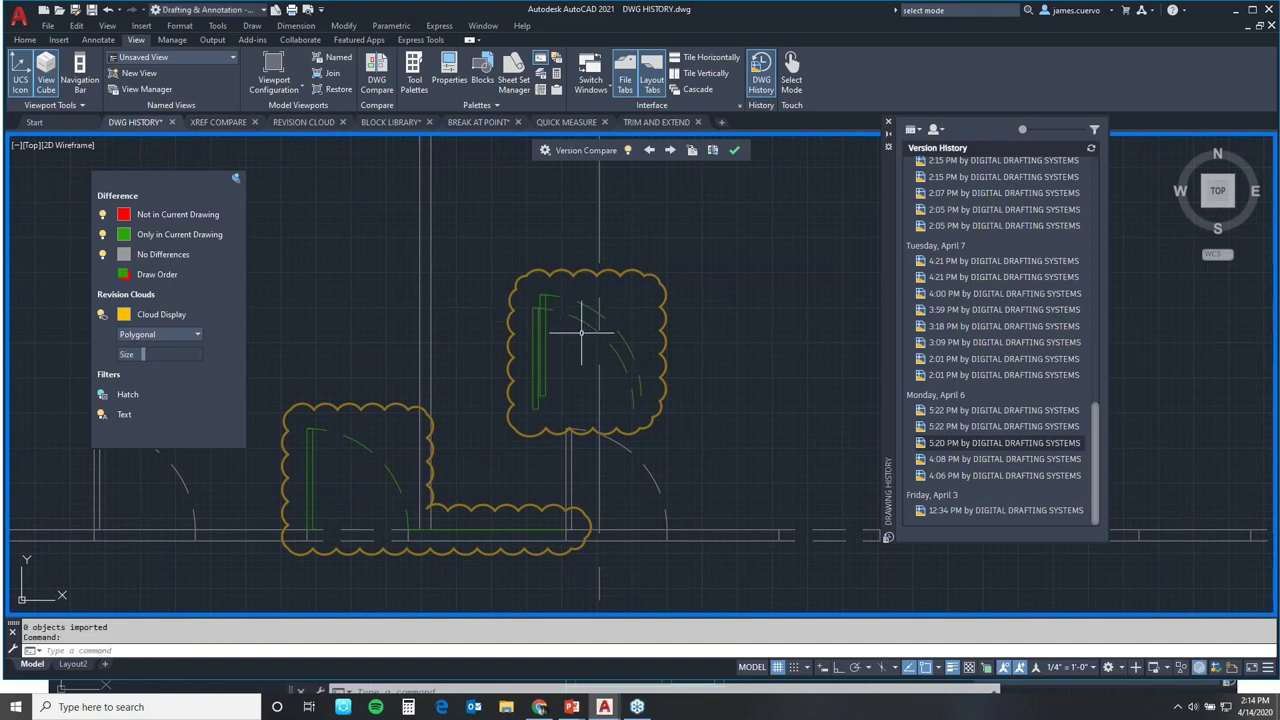
pyautogui.press('Escape')
# Erase the upper revision cloud's contents with a window selection.
pyautogui.write('e')
pyautogui.press('Return')
pyautogui.click(497, 260)
pyautogui.click(708, 475)
pyautogui.press('Return')
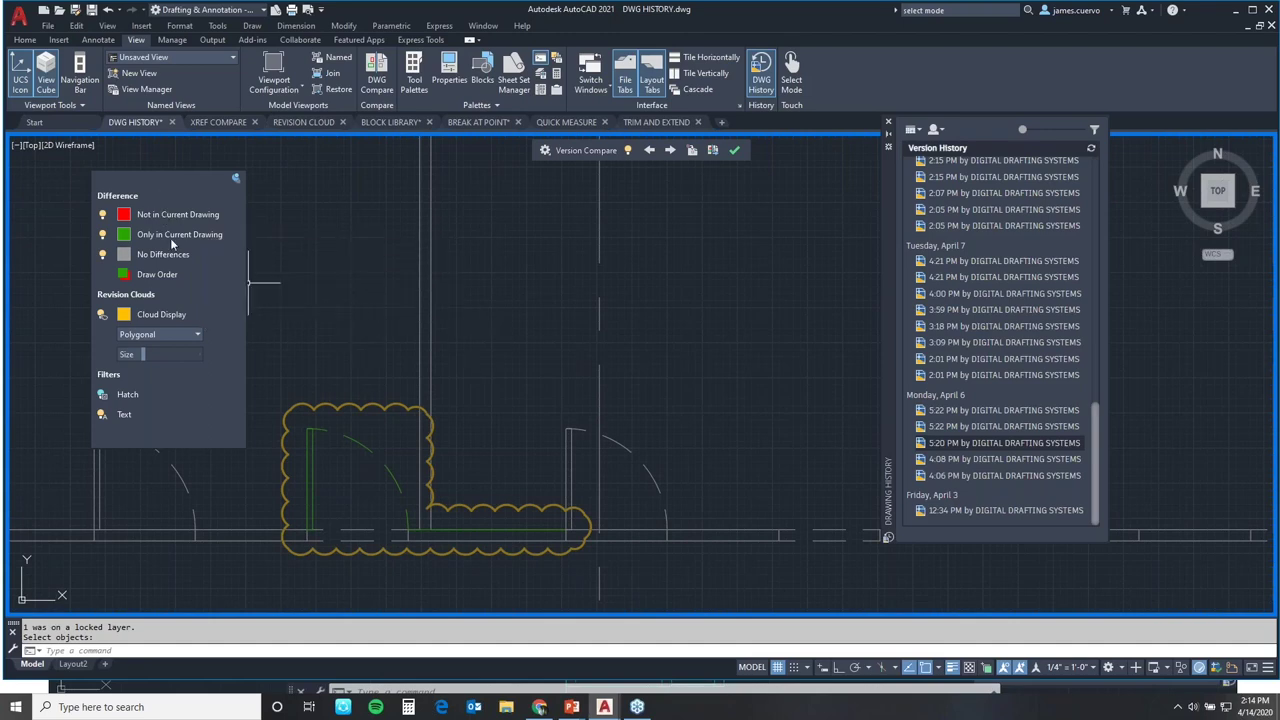
# Zoom out until the whole compared floor plan and both revision clouds are visible.
pyautogui.scroll(-5, 643, 424)
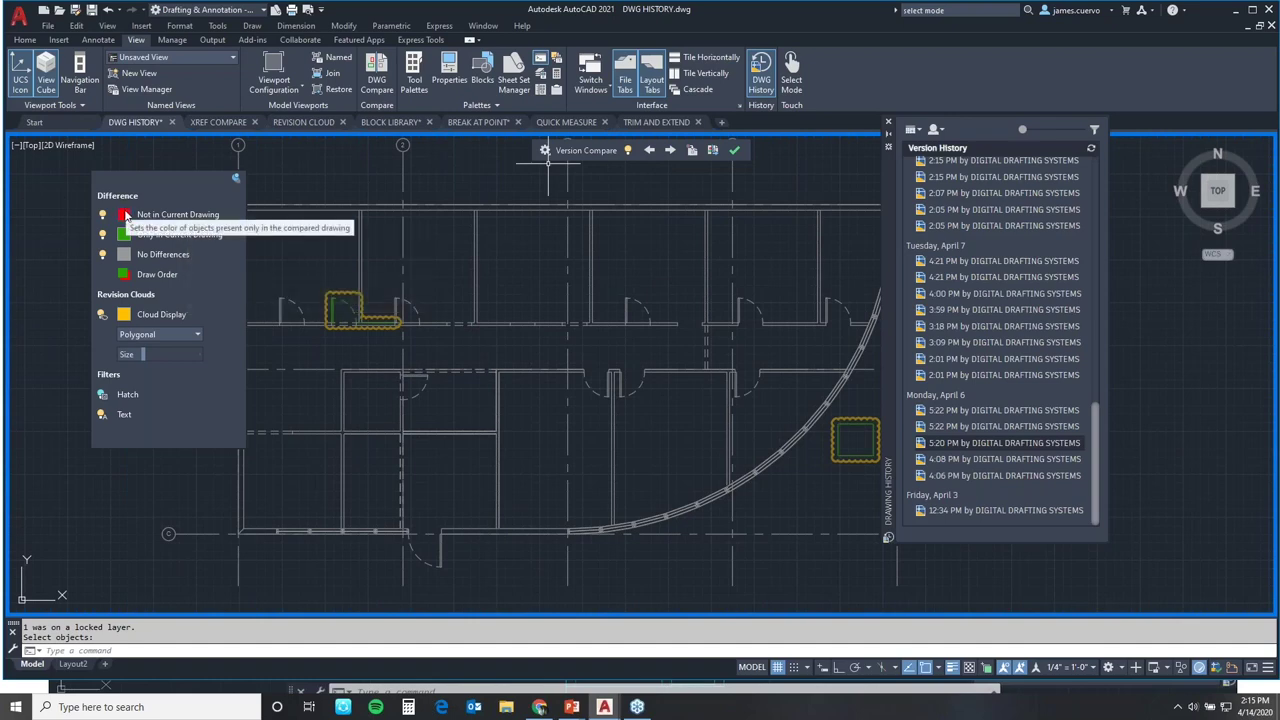
pyautogui.click(125, 215)
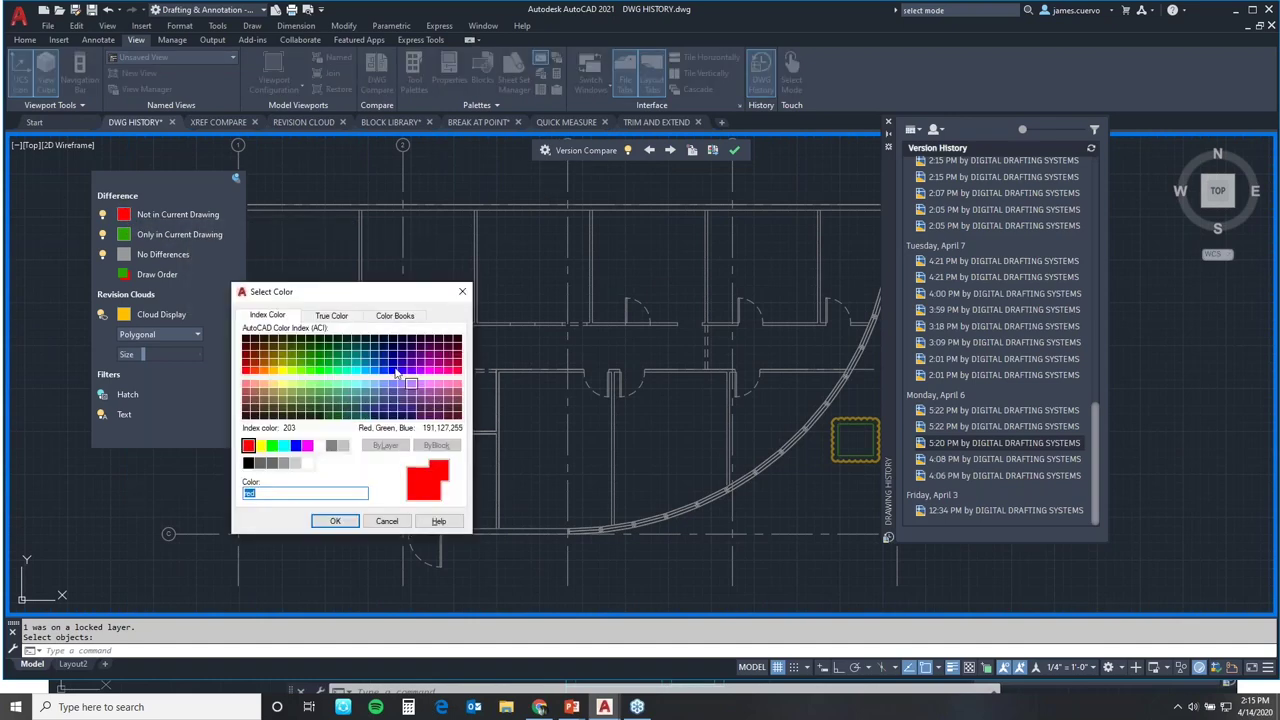
pyautogui.click(386, 522)
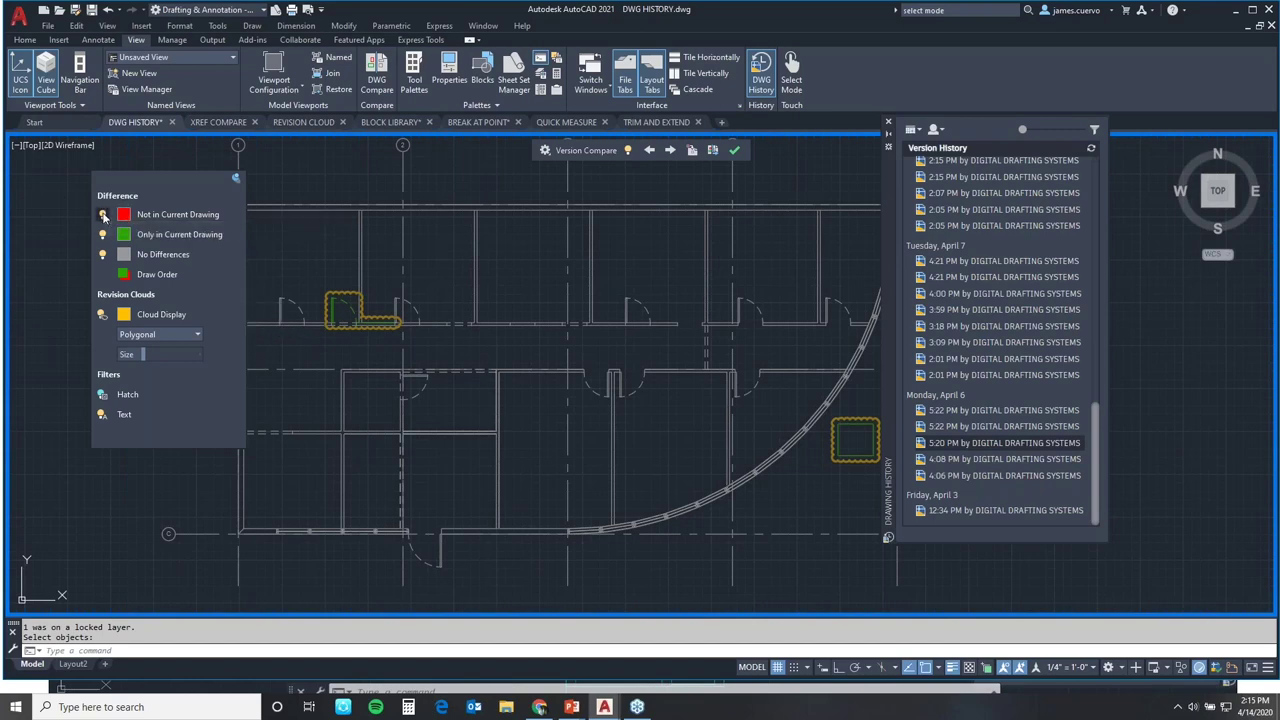
pyautogui.click(103, 255)
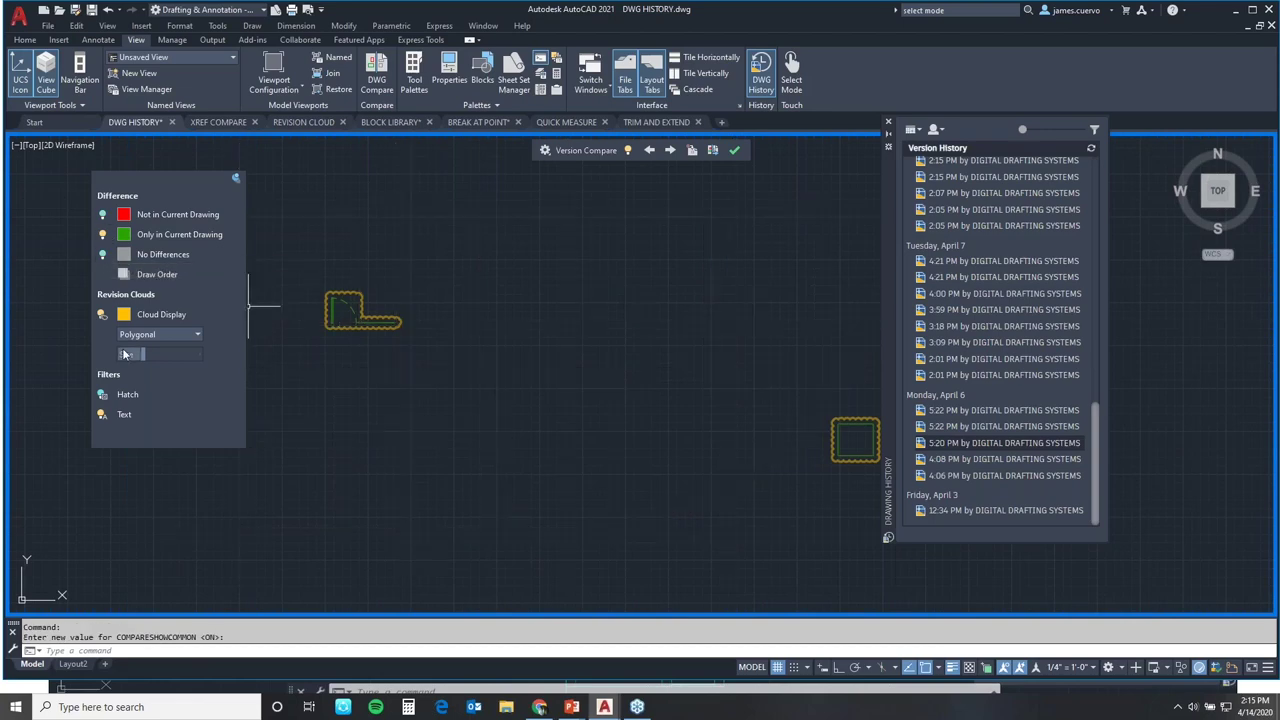
pyautogui.click(103, 255)
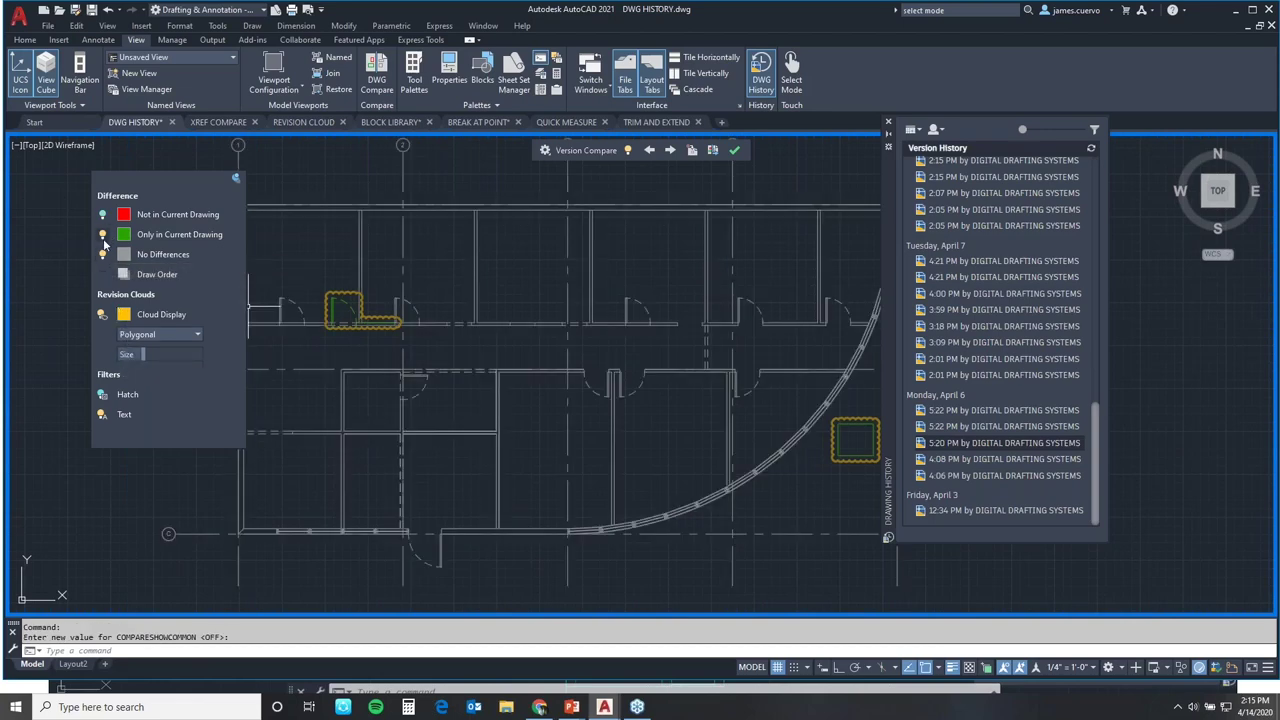
pyautogui.click(103, 214)
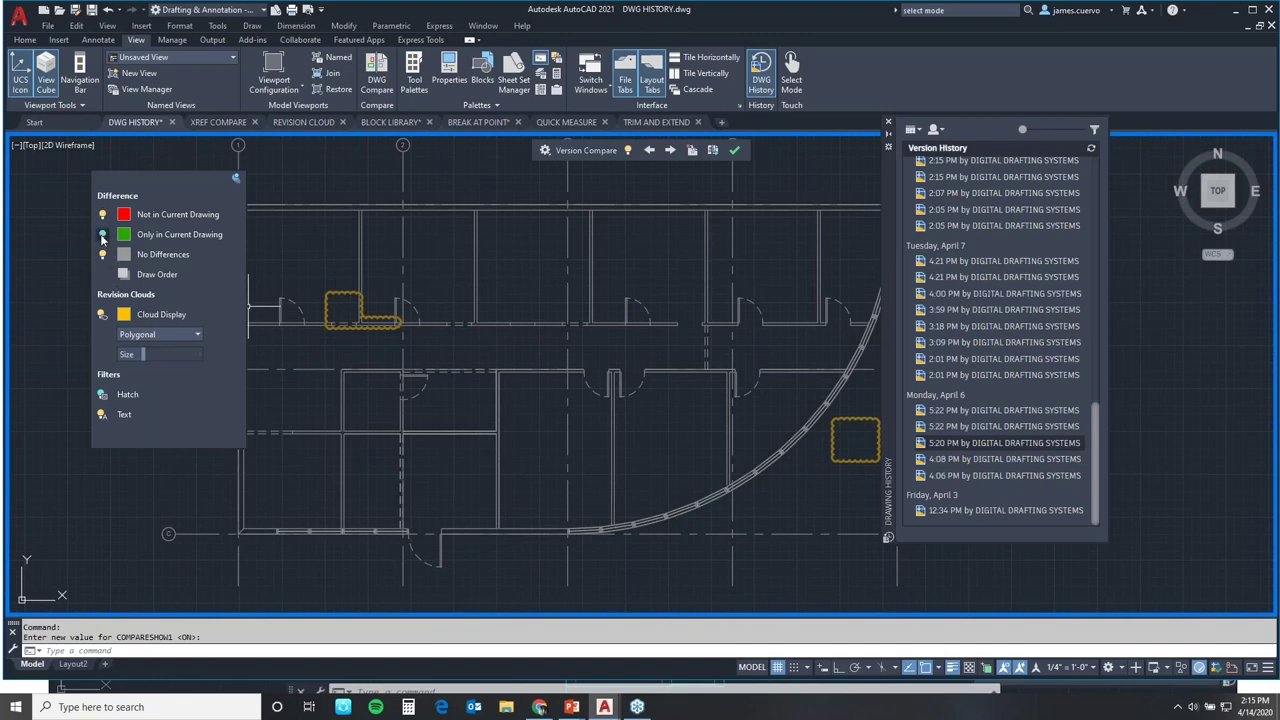
pyautogui.click(102, 236)
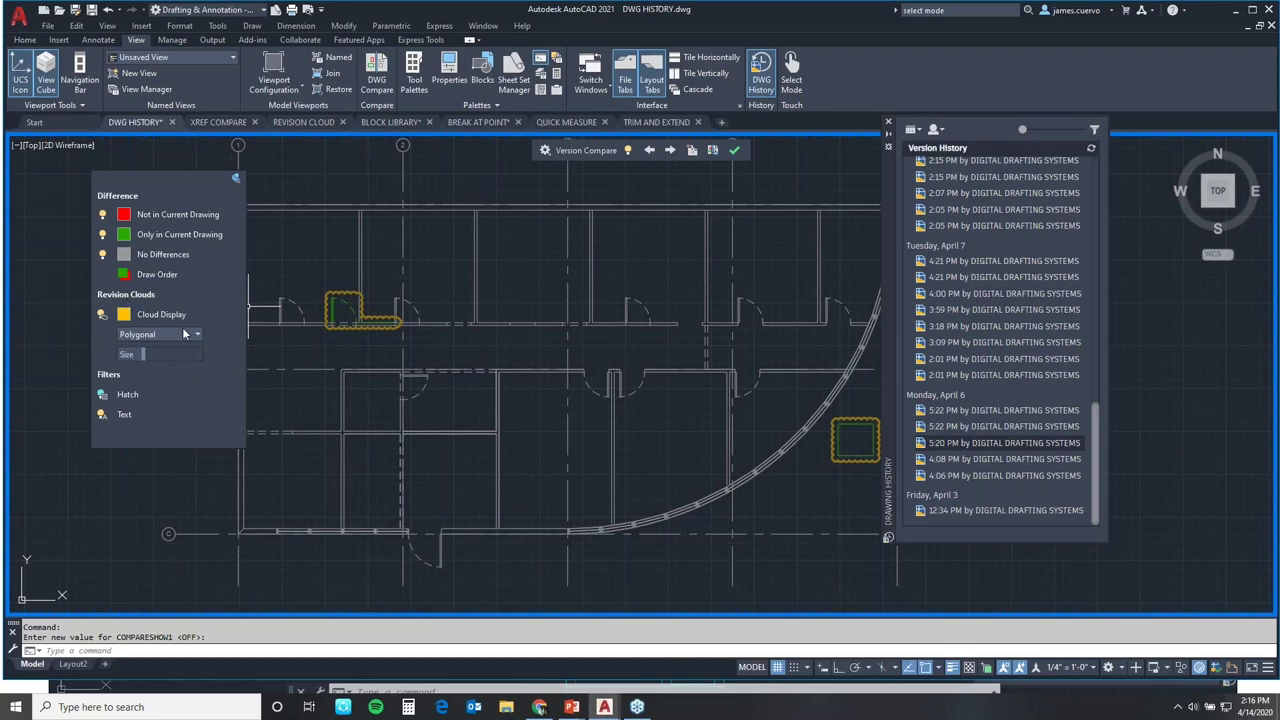
# Turn Cloud Display off and on, then cancel the cloud colour dialog.
pyautogui.click(103, 316)
pyautogui.click(103, 316)
pyautogui.click(123, 315)
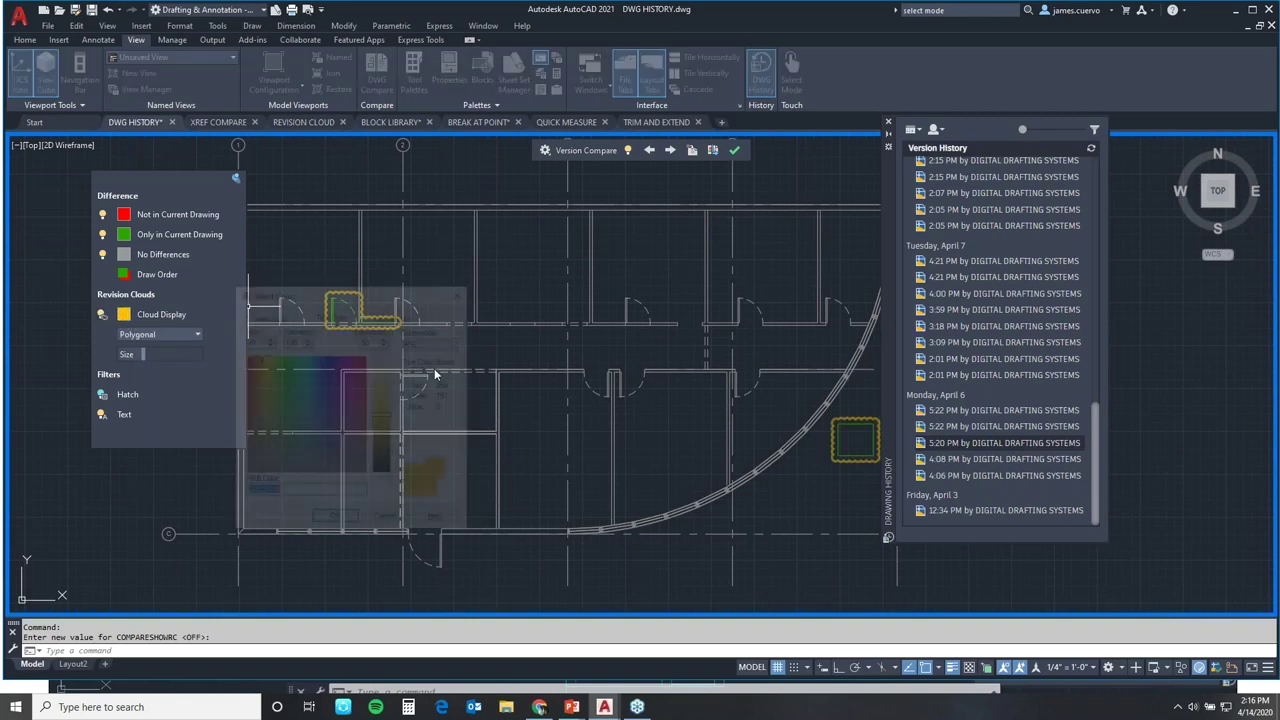
pyautogui.click(388, 521)
# Make the changed door's revision cloud Rectangular and set its size slider to 11.
pyautogui.scroll(3, 377, 305)
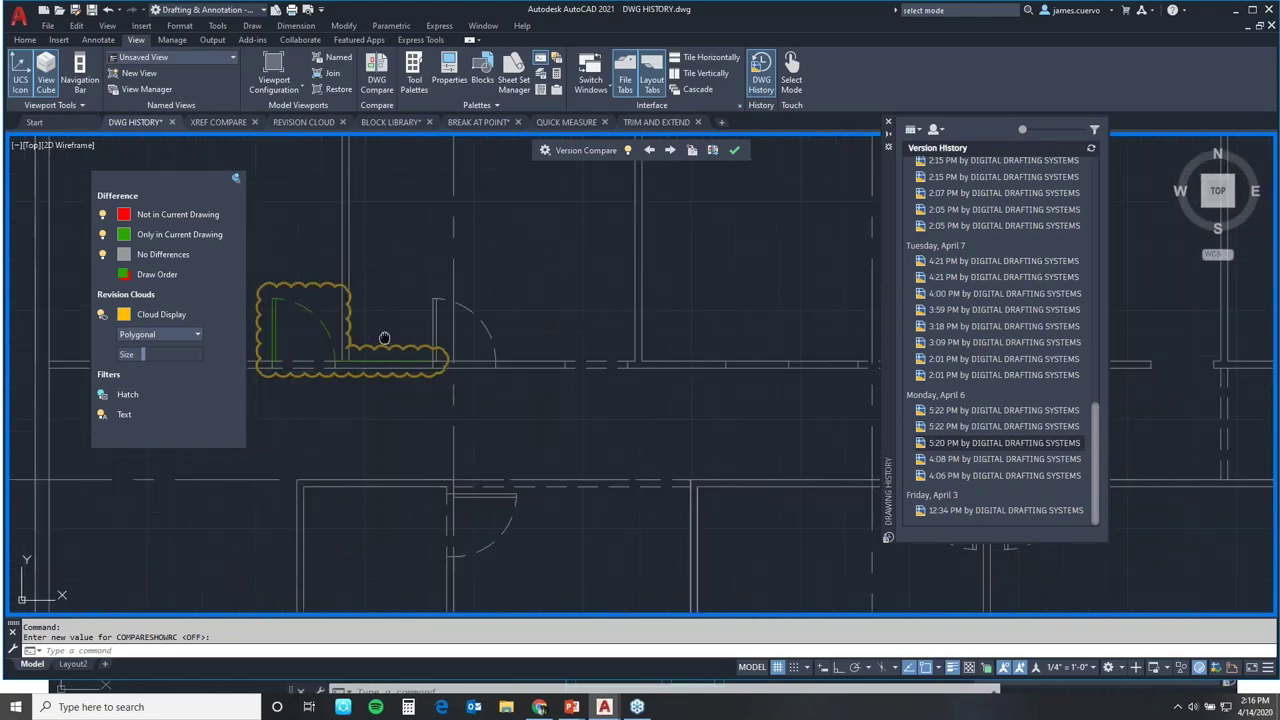
pyautogui.moveTo(377, 305); pyautogui.dragTo(549, 382, button='middle')
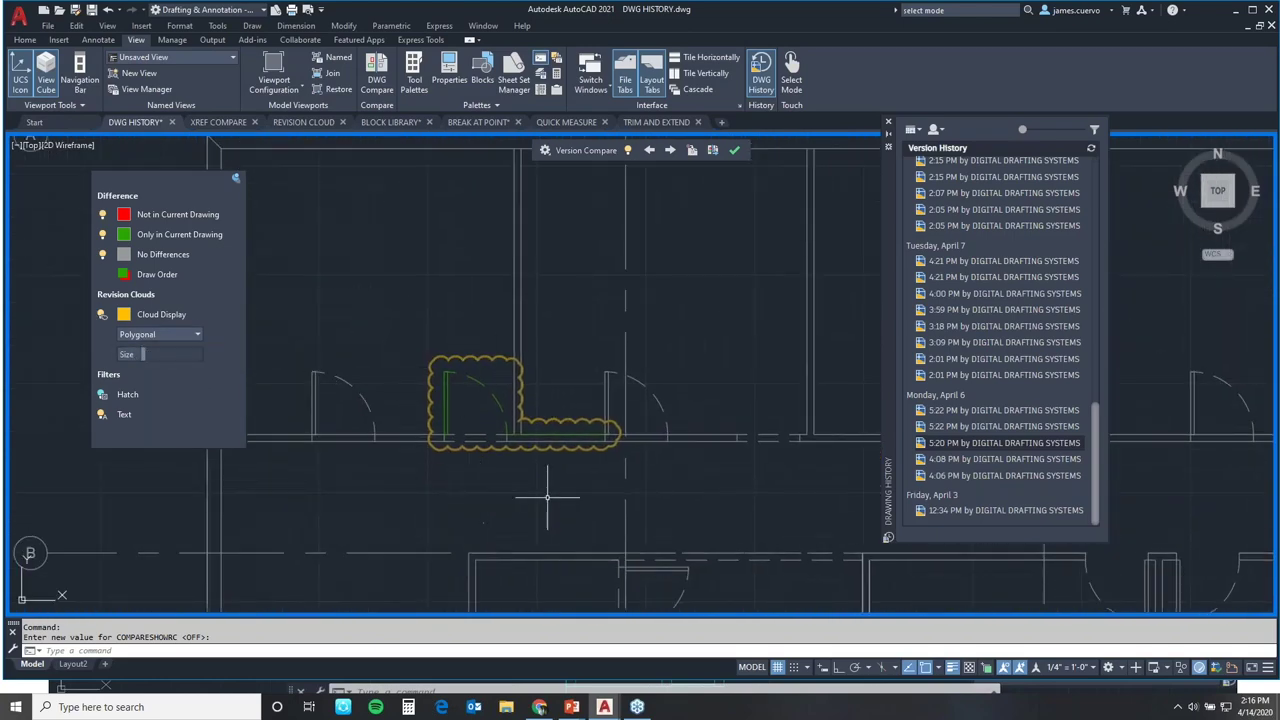
pyautogui.click(168, 335)
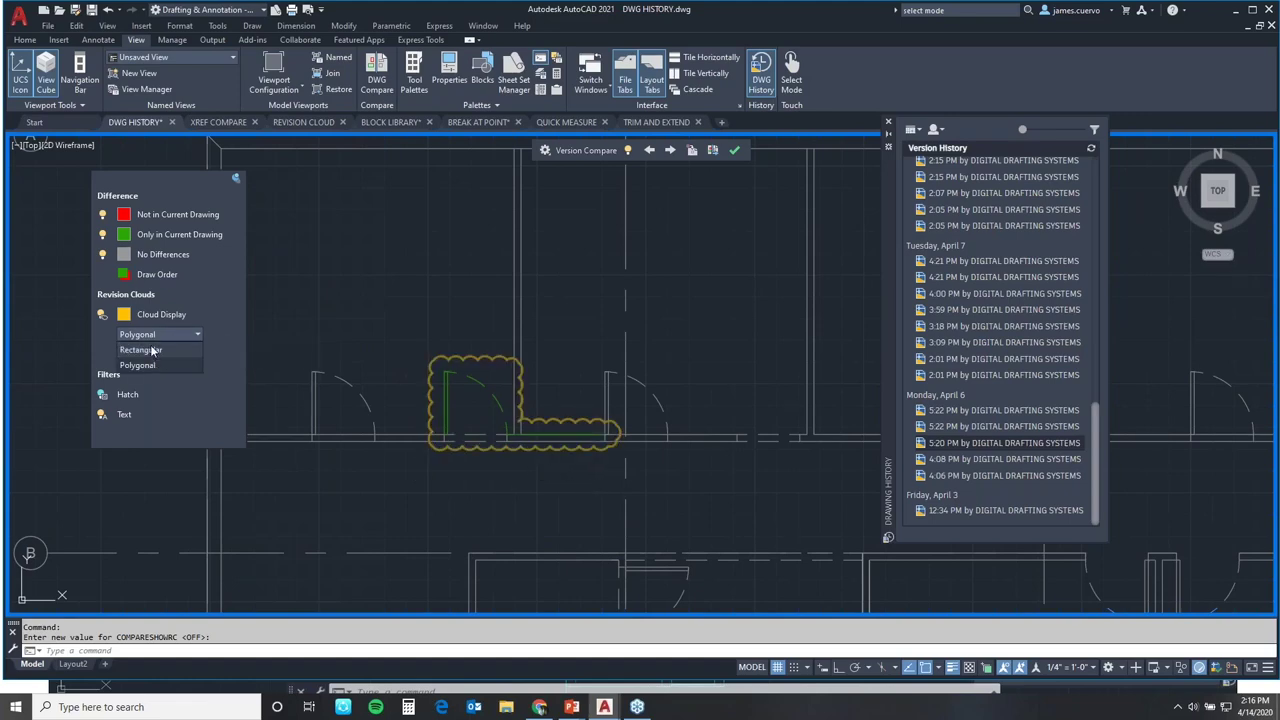
pyautogui.click(152, 350)
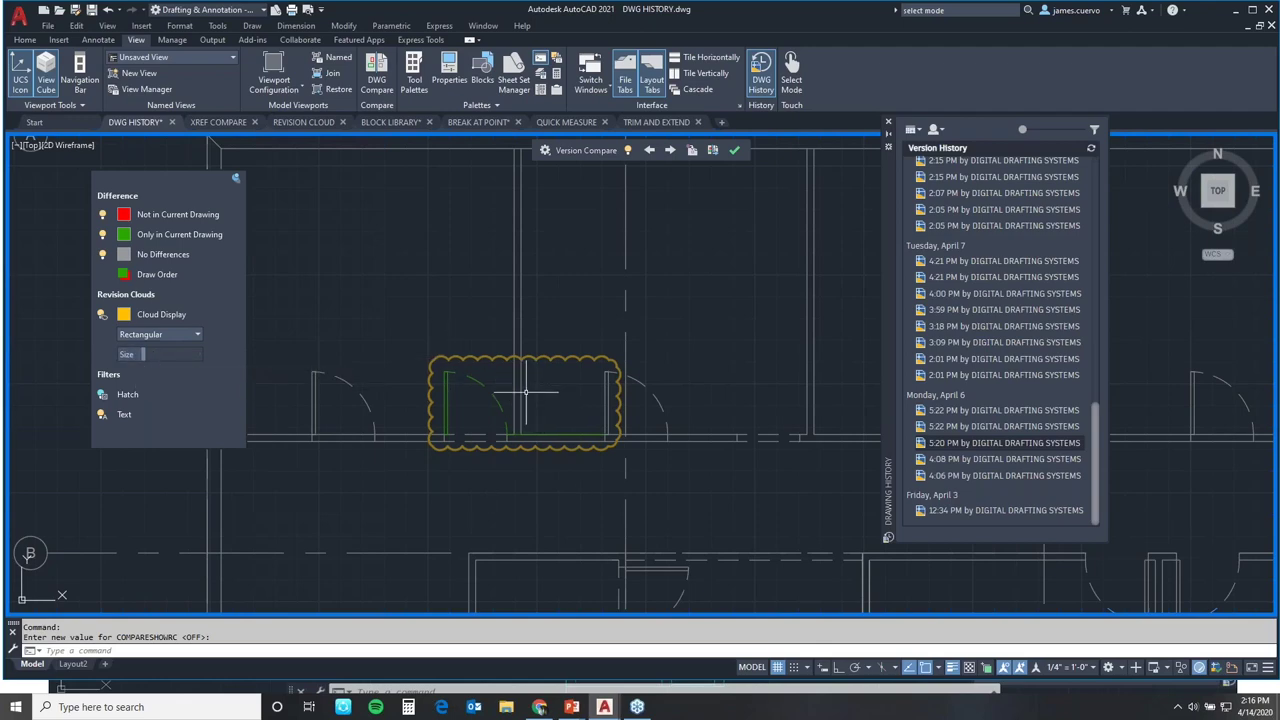
pyautogui.scroll(5, 475, 362)
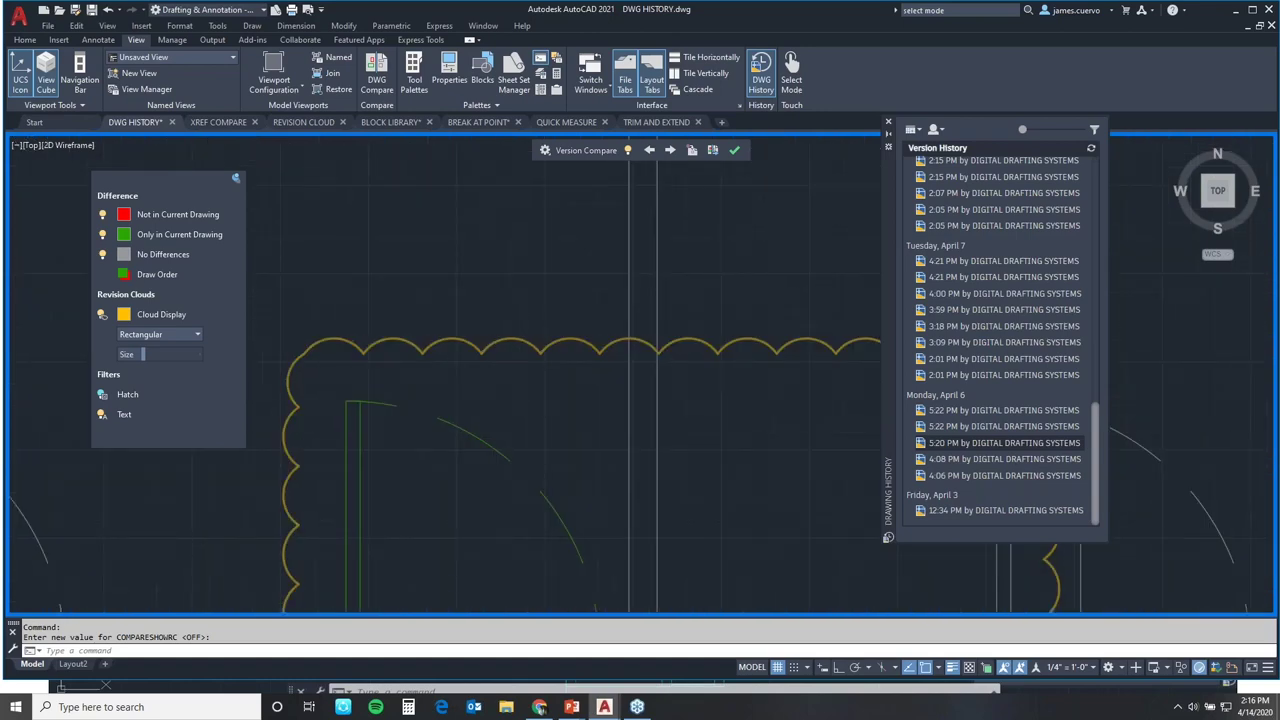
pyautogui.scroll(-4, 525, 364)
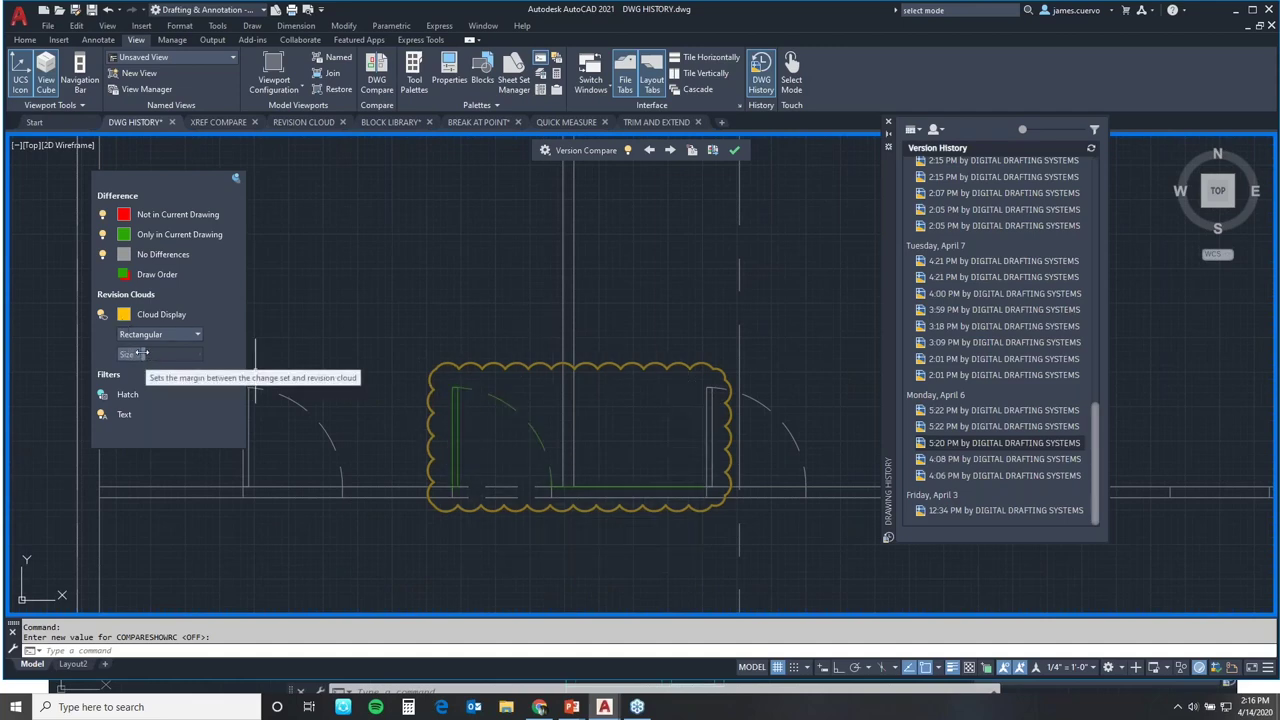
pyautogui.moveTo(143, 354)
pyautogui.mouseDown()
pyautogui.moveTo(180, 354)
pyautogui.moveTo(136, 349)
pyautogui.moveTo(182, 364)
pyautogui.moveTo(152, 368)
pyautogui.mouseUp()
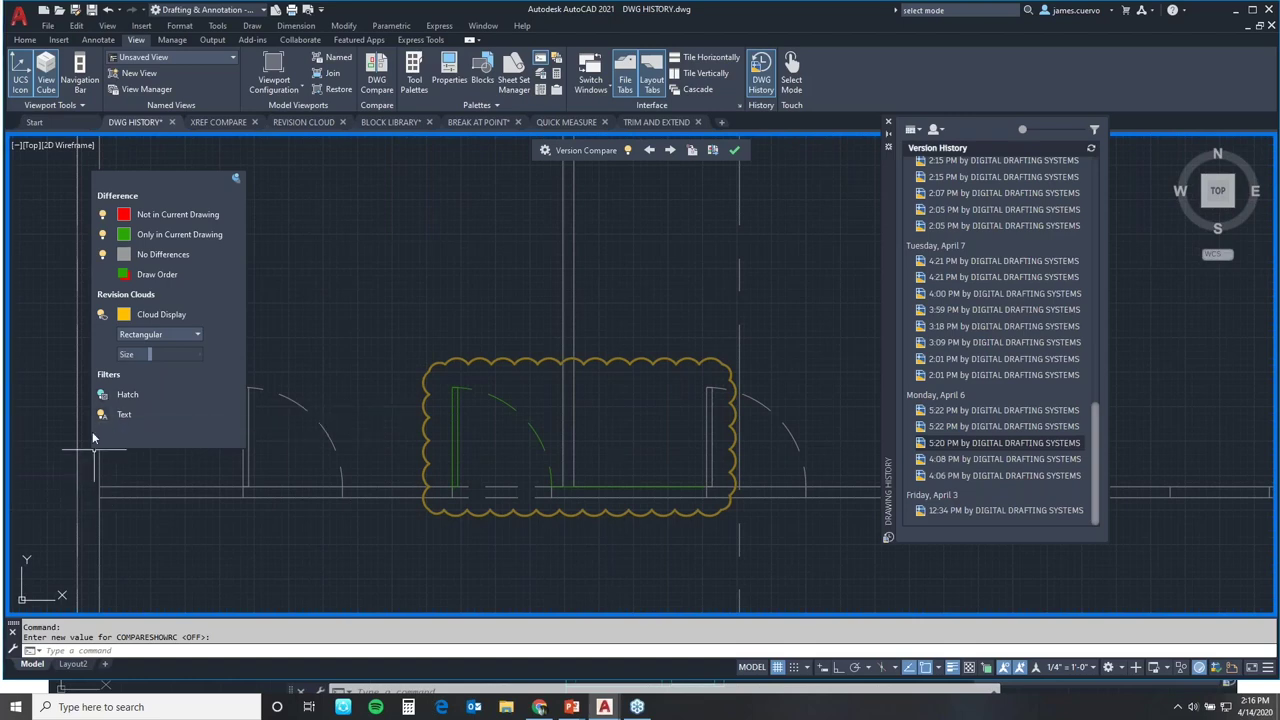
pyautogui.click(103, 395)
pyautogui.click(103, 395)
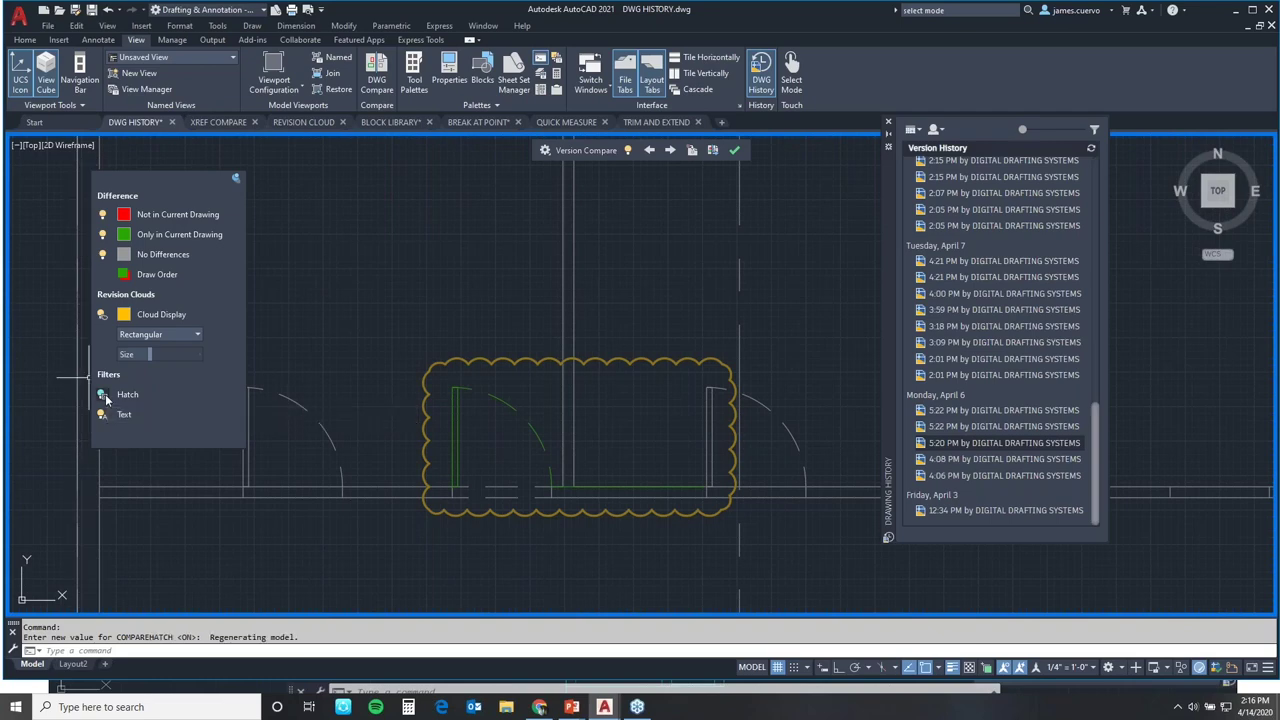
pyautogui.moveTo(343, 297)
pyautogui.mouseDown(button='middle')
pyautogui.moveTo(644, 357)
pyautogui.moveTo(816, 182)
pyautogui.mouseUp(button='middle')
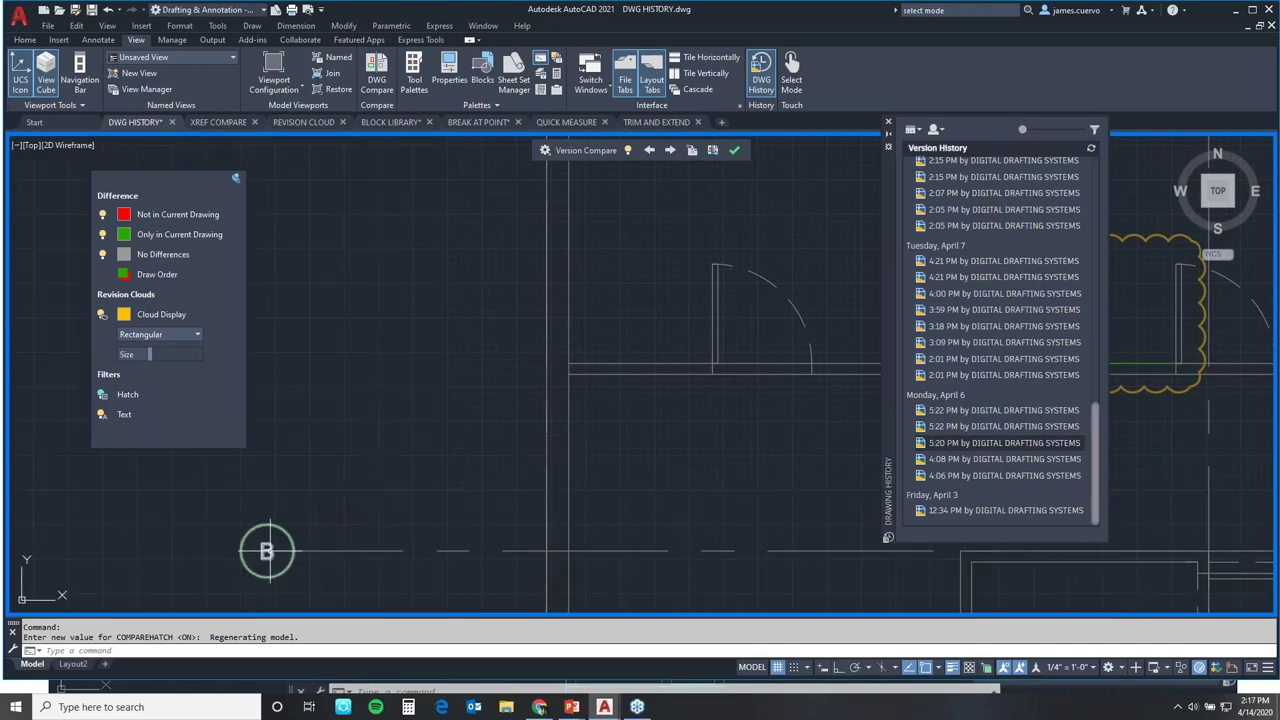
pyautogui.click(101, 414)
pyautogui.click(102, 414)
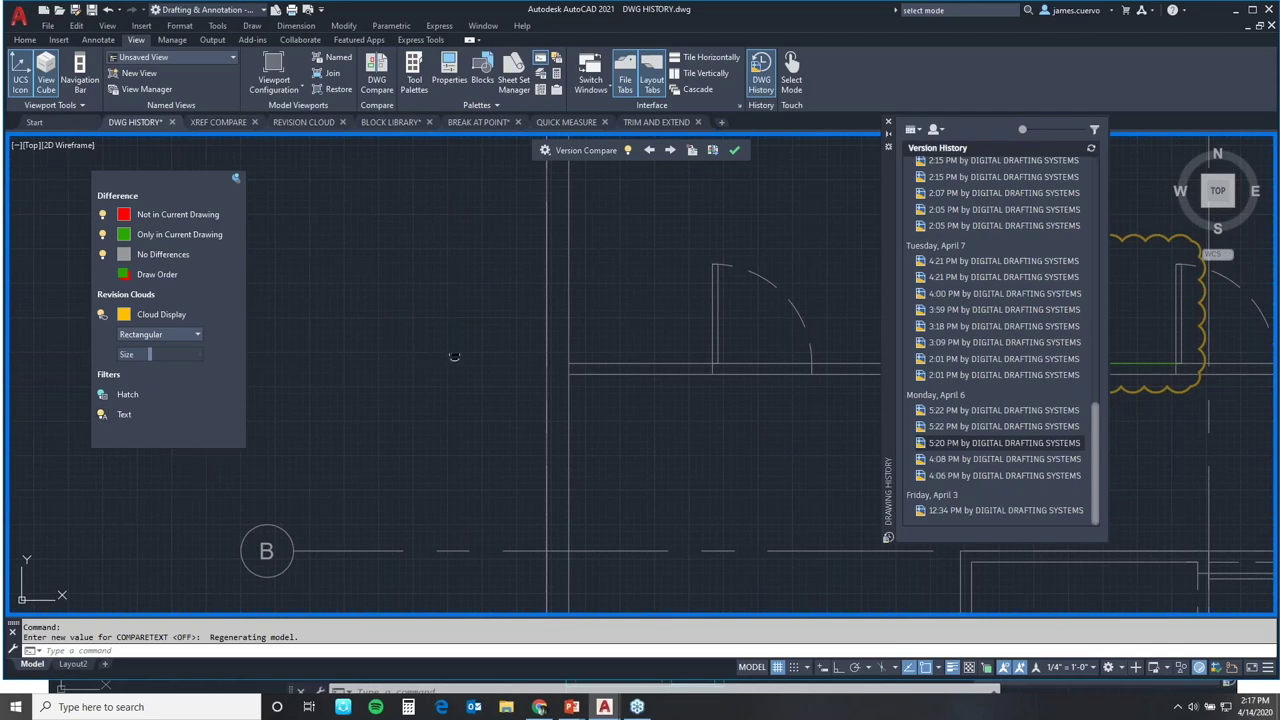
pyautogui.moveTo(454, 356); pyautogui.dragTo(327, 314, button='middle')
# Begin exporting the comparison as a drawing, select 'Older Version' in the file name, then cancel.
pyautogui.scroll(-7, 476, 287)
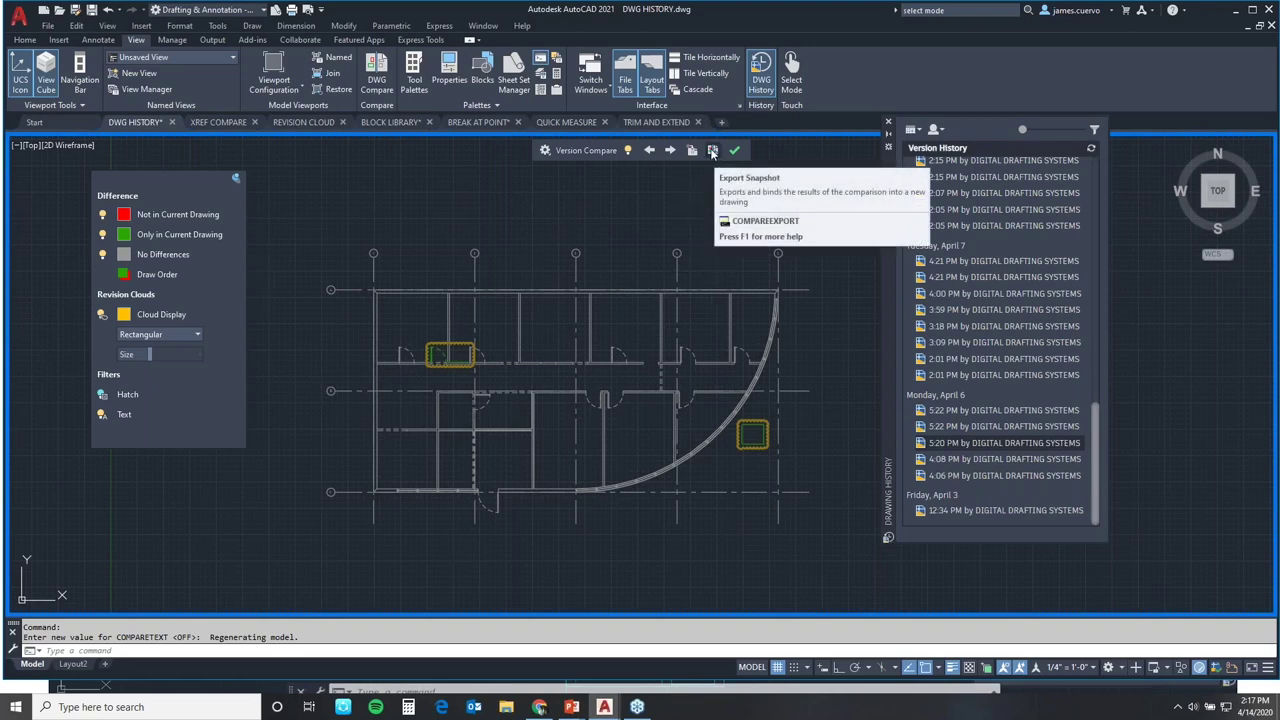
pyautogui.click(712, 150)
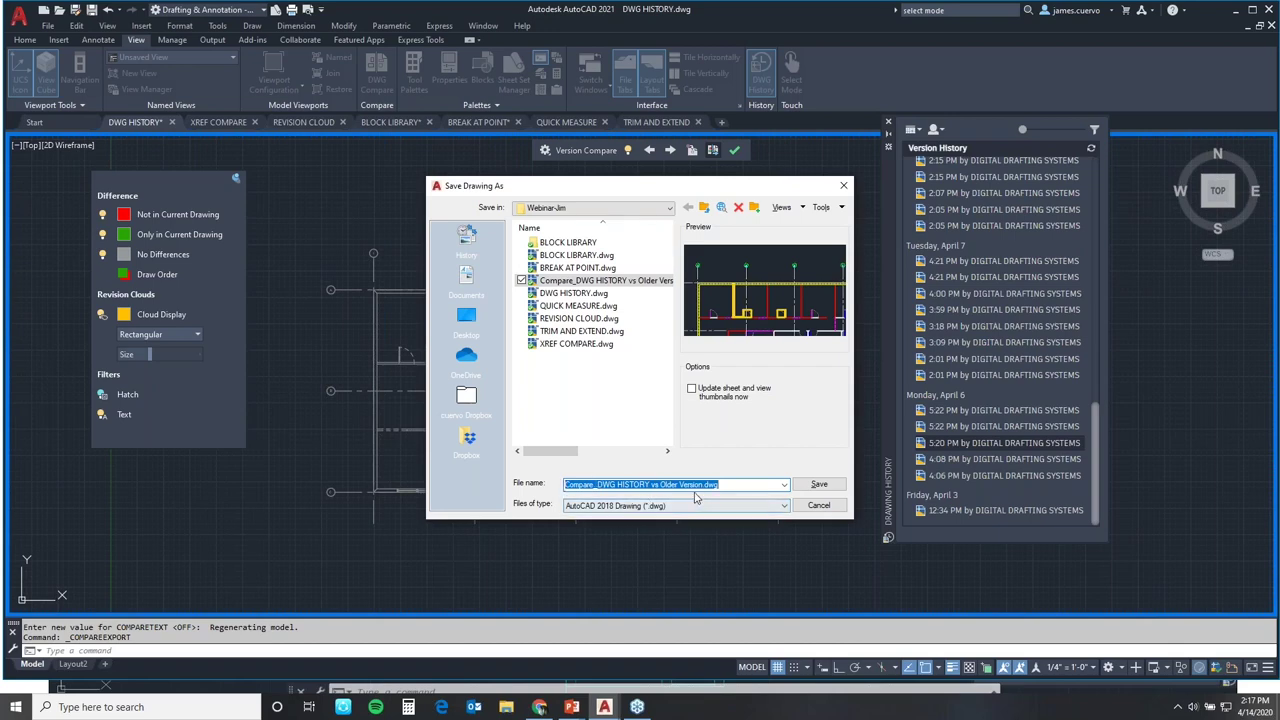
pyautogui.moveTo(660, 484); pyautogui.dragTo(706, 485)
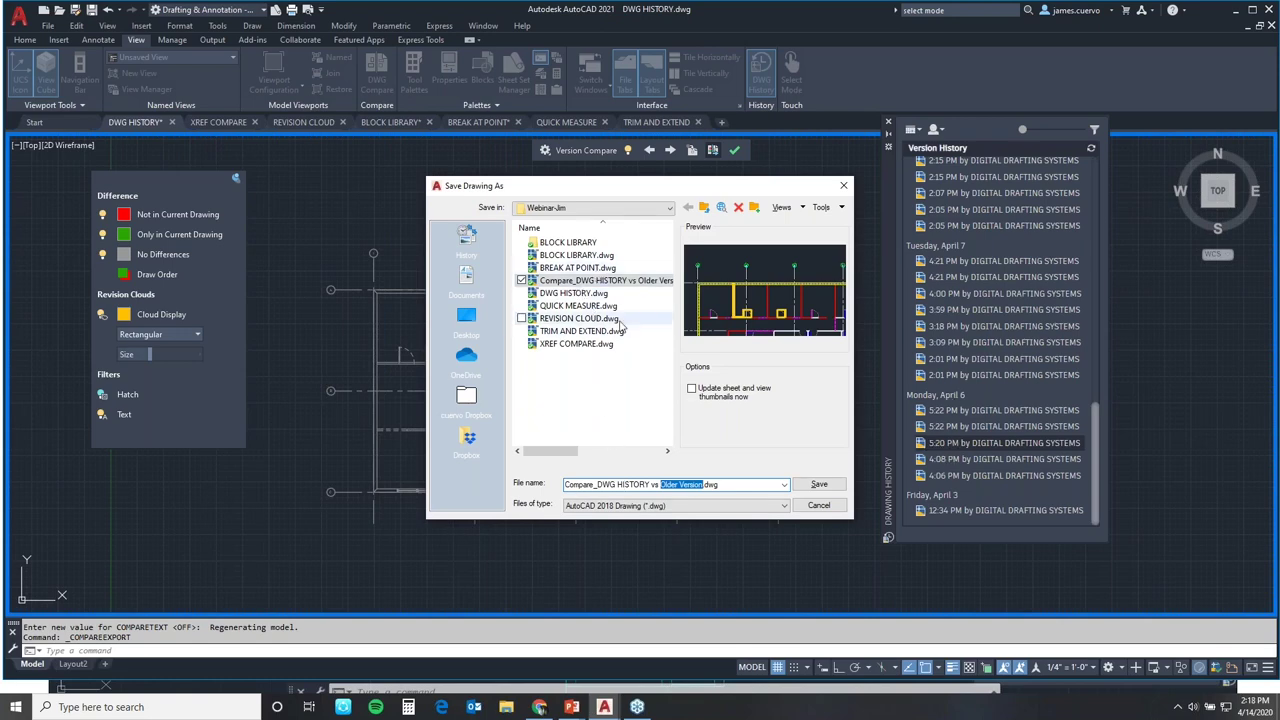
pyautogui.click(819, 506)
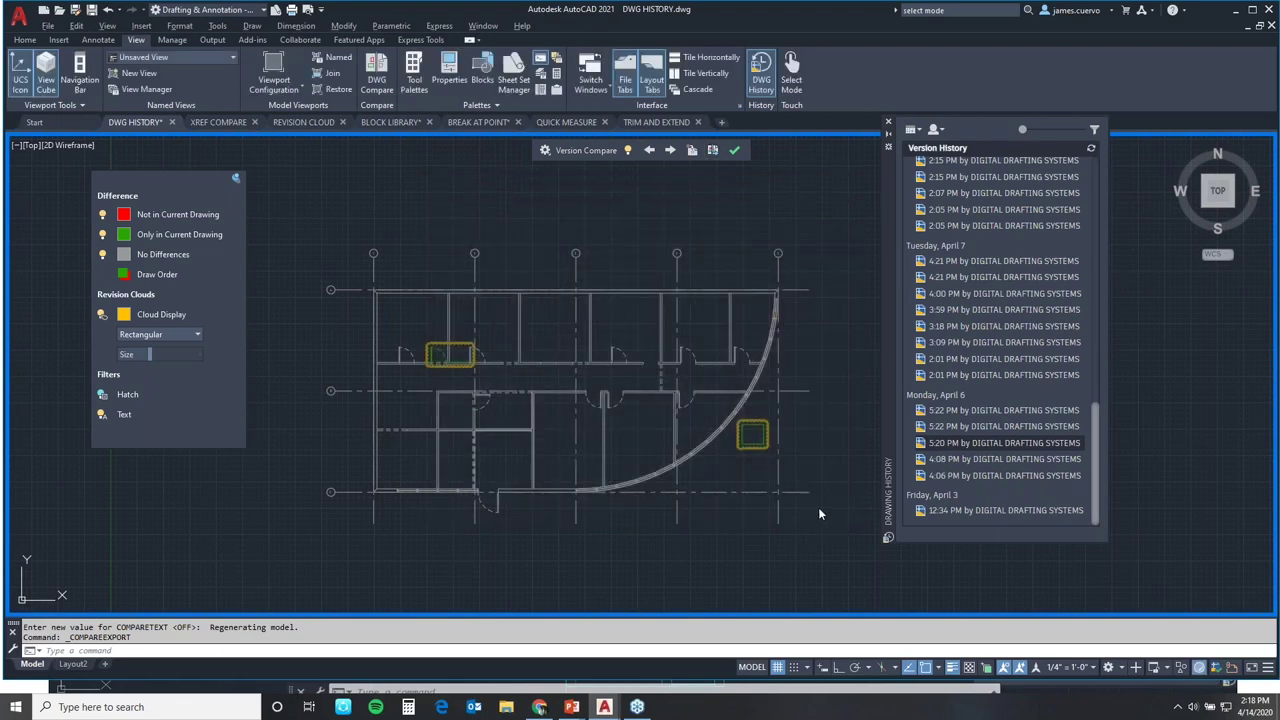
# Advance the PowerPoint slideshow to the '4. Xref compare' slide and return to AutoCAD.
pyautogui.hotkey('alt', 'Tab')
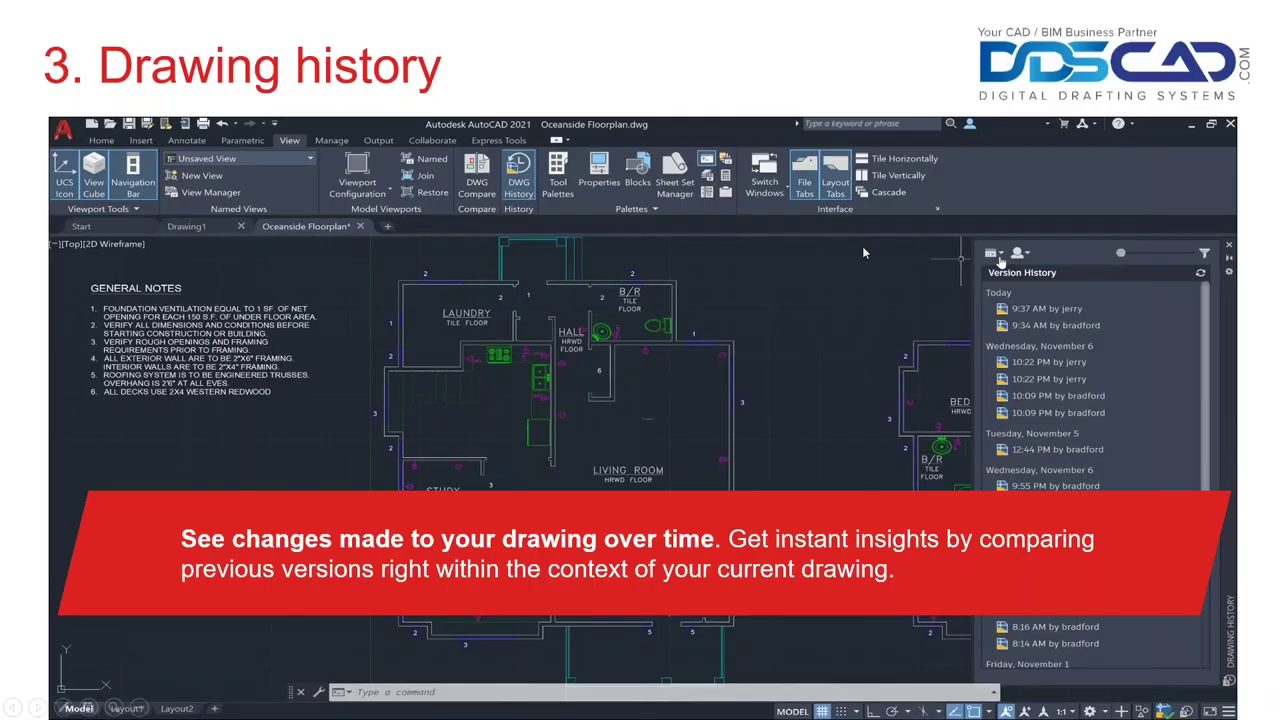
pyautogui.click(864, 253)
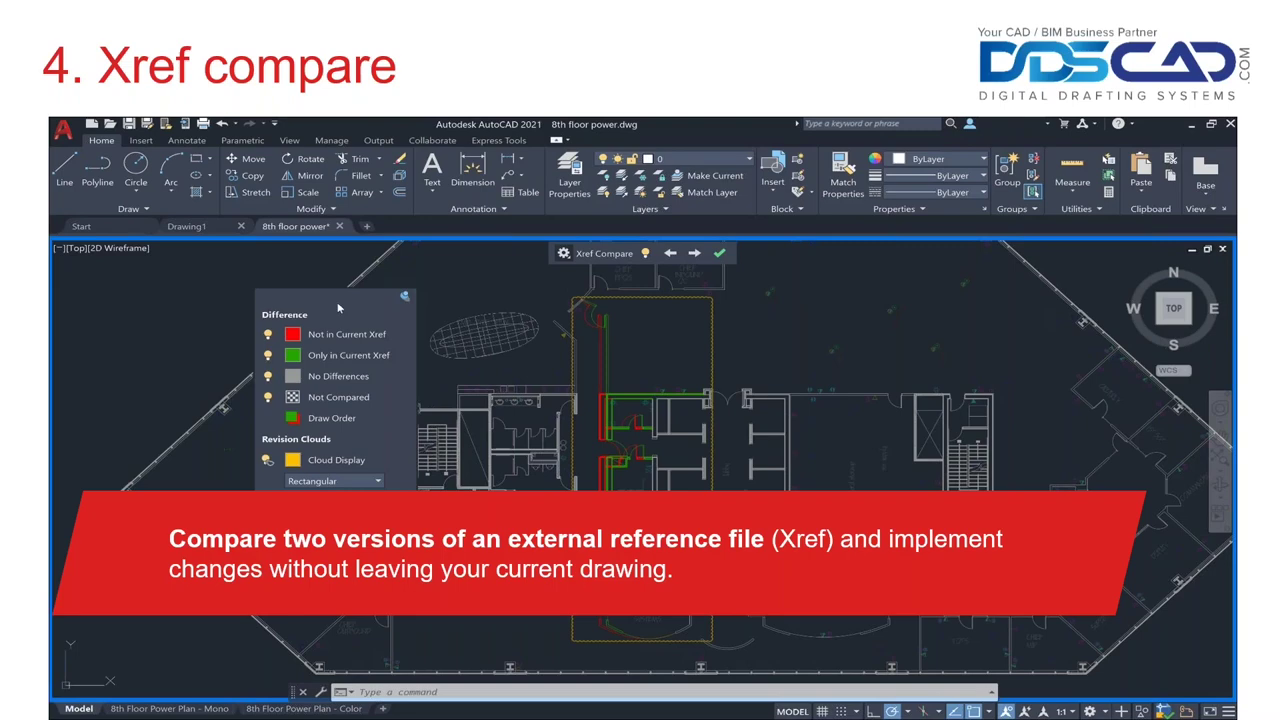
pyautogui.hotkey('alt', 'Tab')
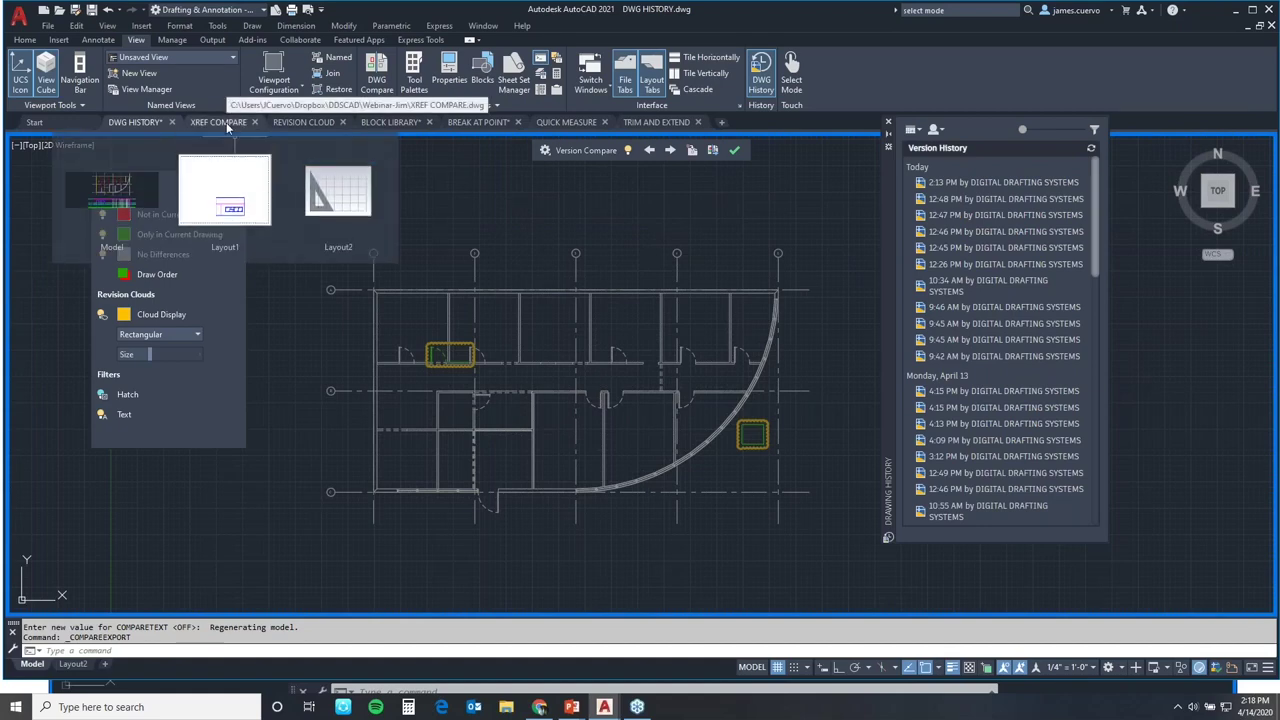
# Switch to the XREF COMPARE.dwg drawing tab.
pyautogui.click(226, 122)
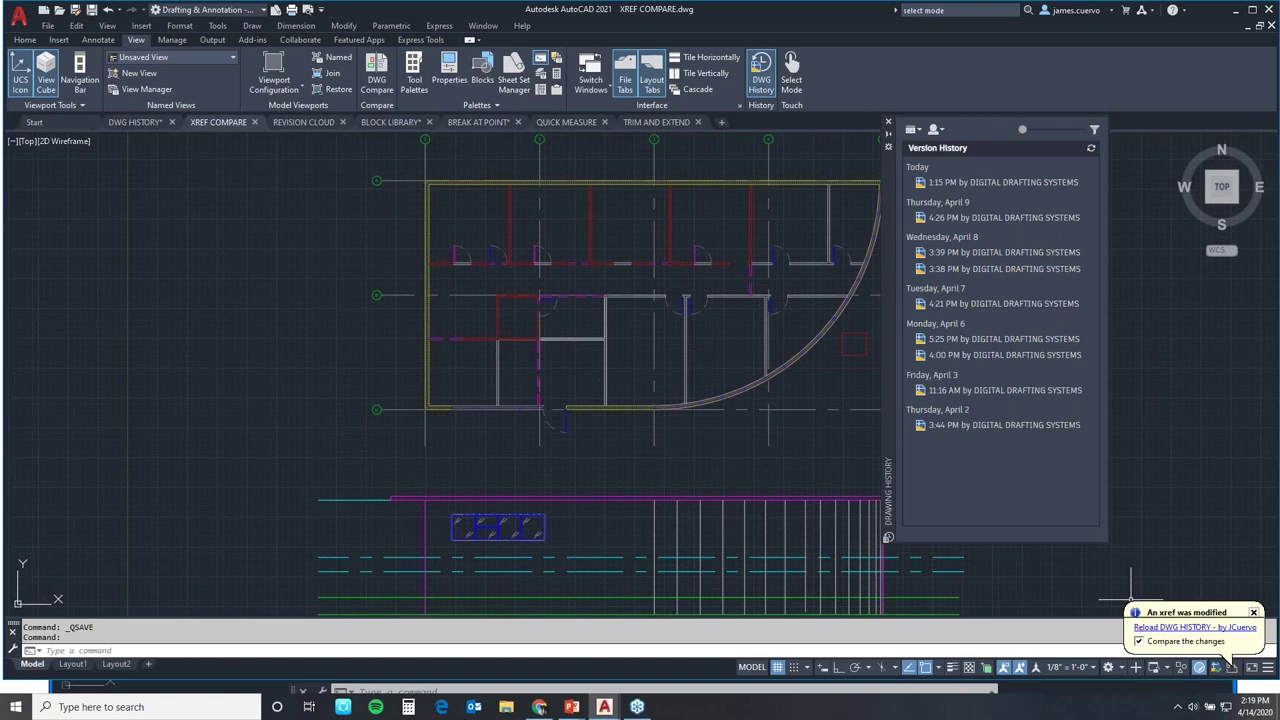
# Reload the modified DWG HISTORY xref with Compare on, and toggle the comparison colours on and off.
pyautogui.click(1171, 628)
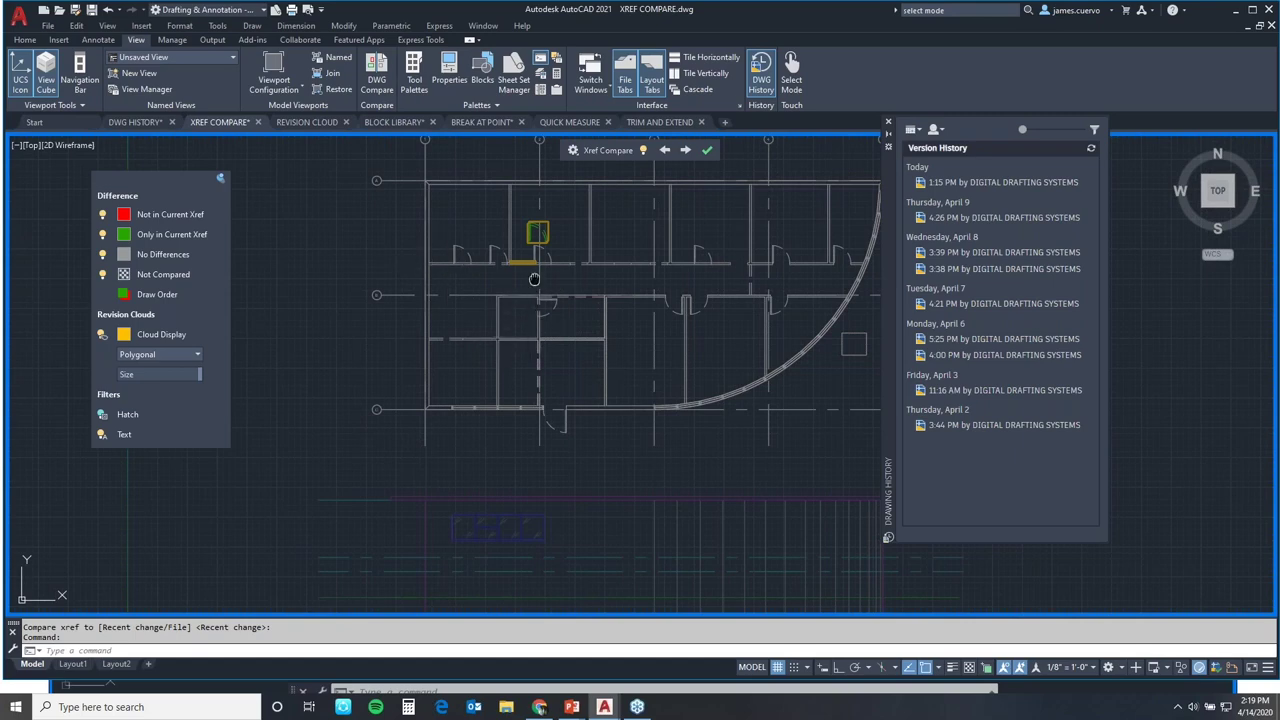
pyautogui.moveTo(535, 278); pyautogui.dragTo(470, 349, button='middle')
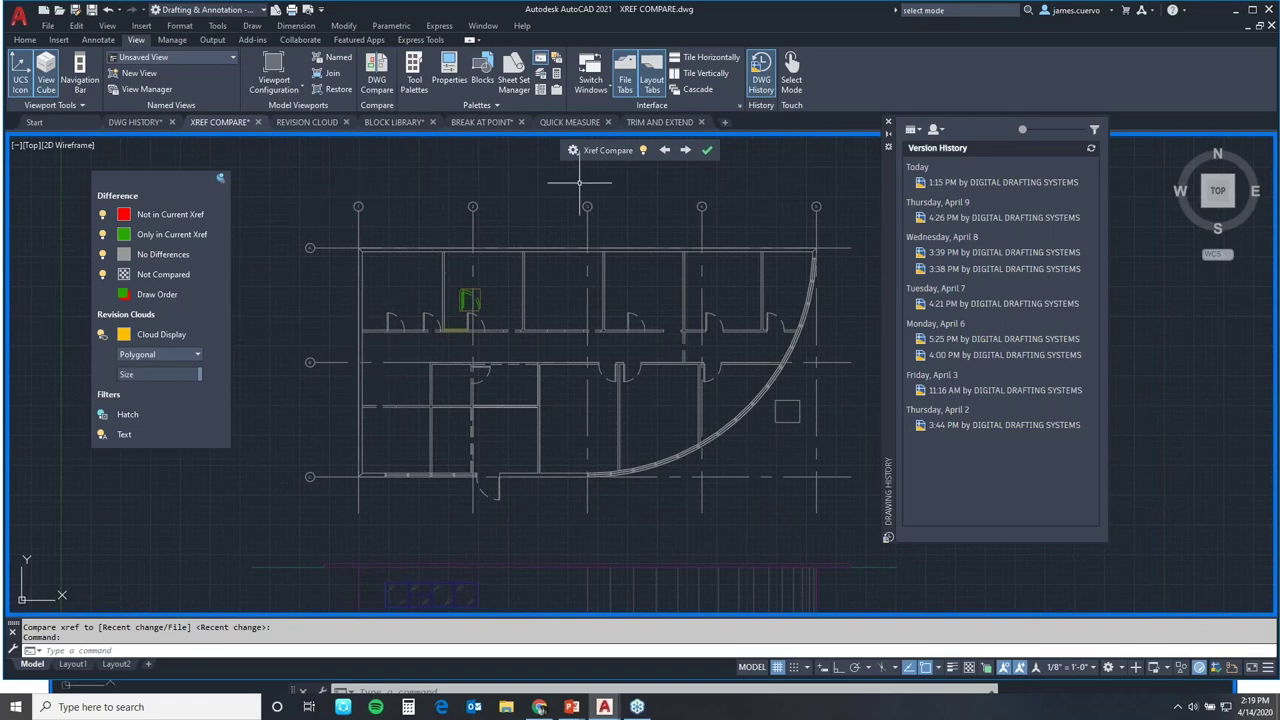
pyautogui.click(643, 152)
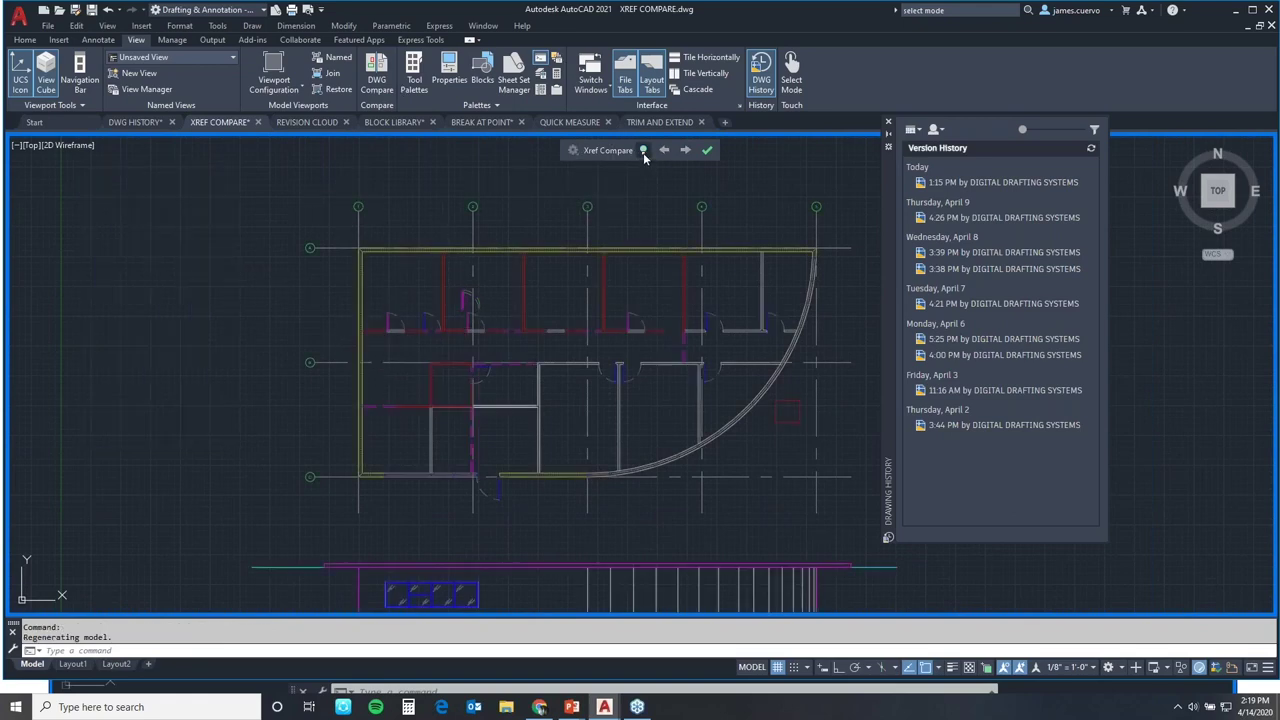
pyautogui.click(643, 151)
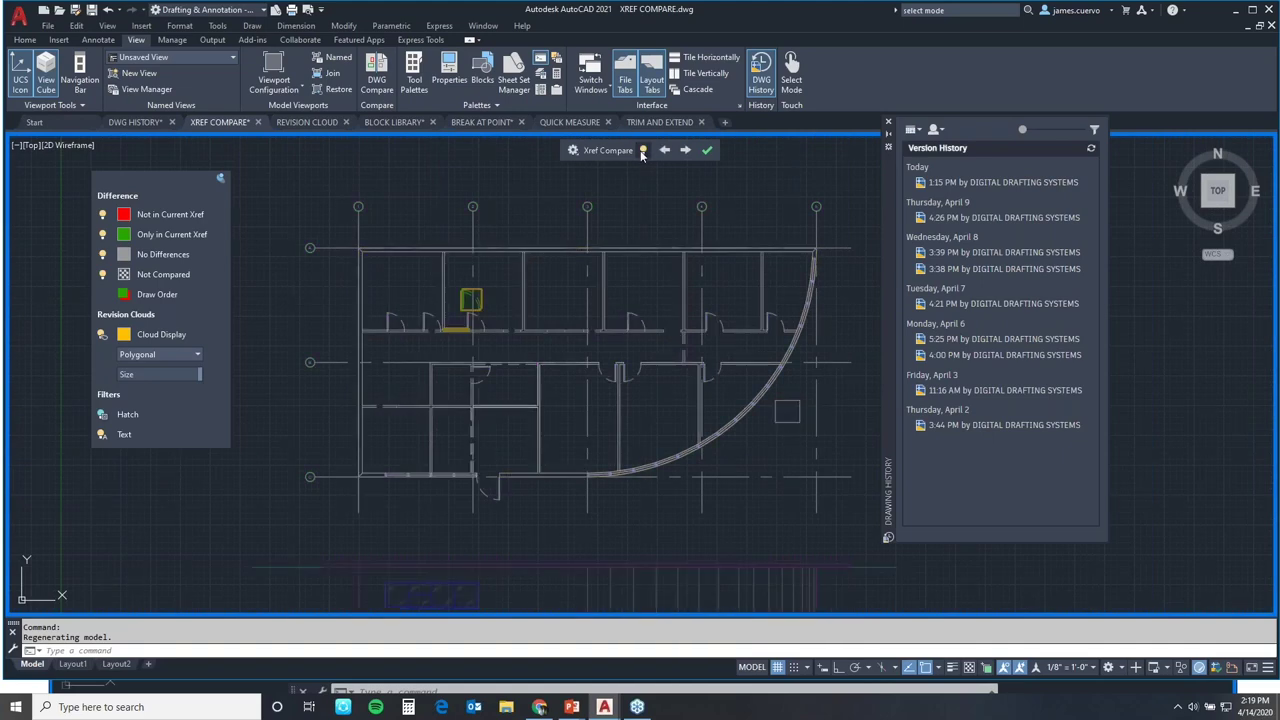
# Step through the four marked xref changes with the next-change arrow.
pyautogui.click(685, 151)
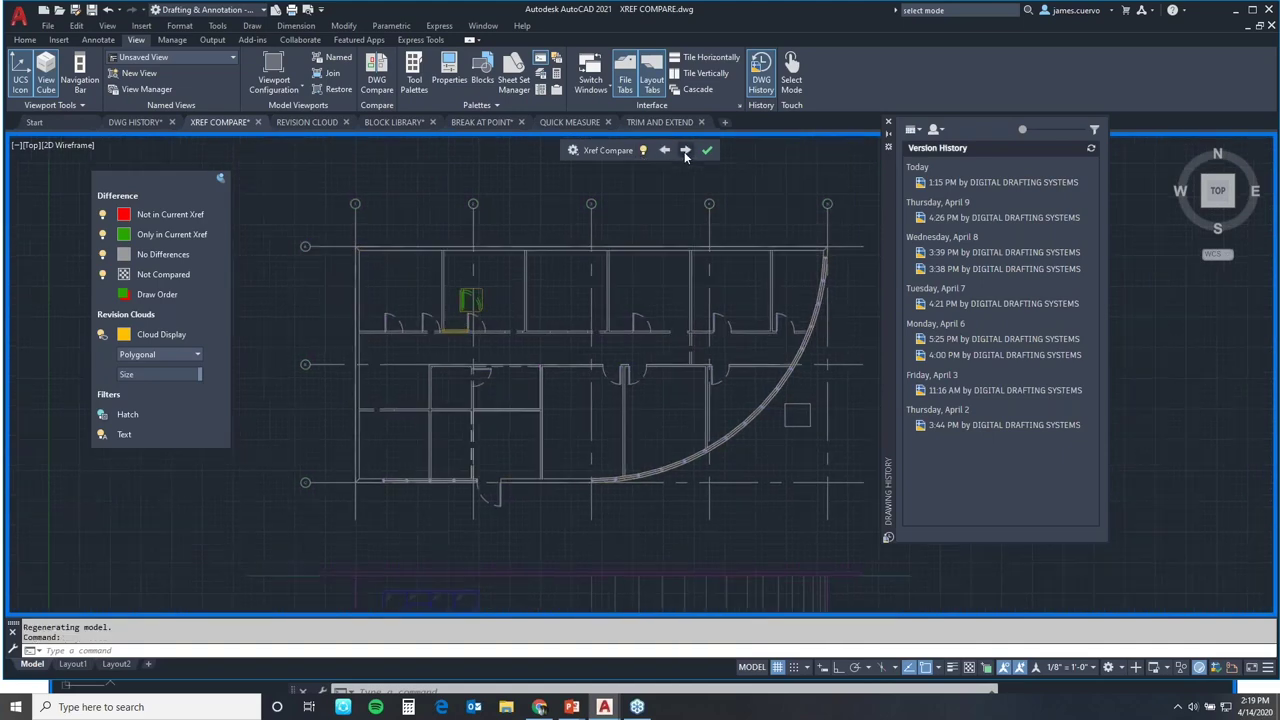
pyautogui.click(685, 151)
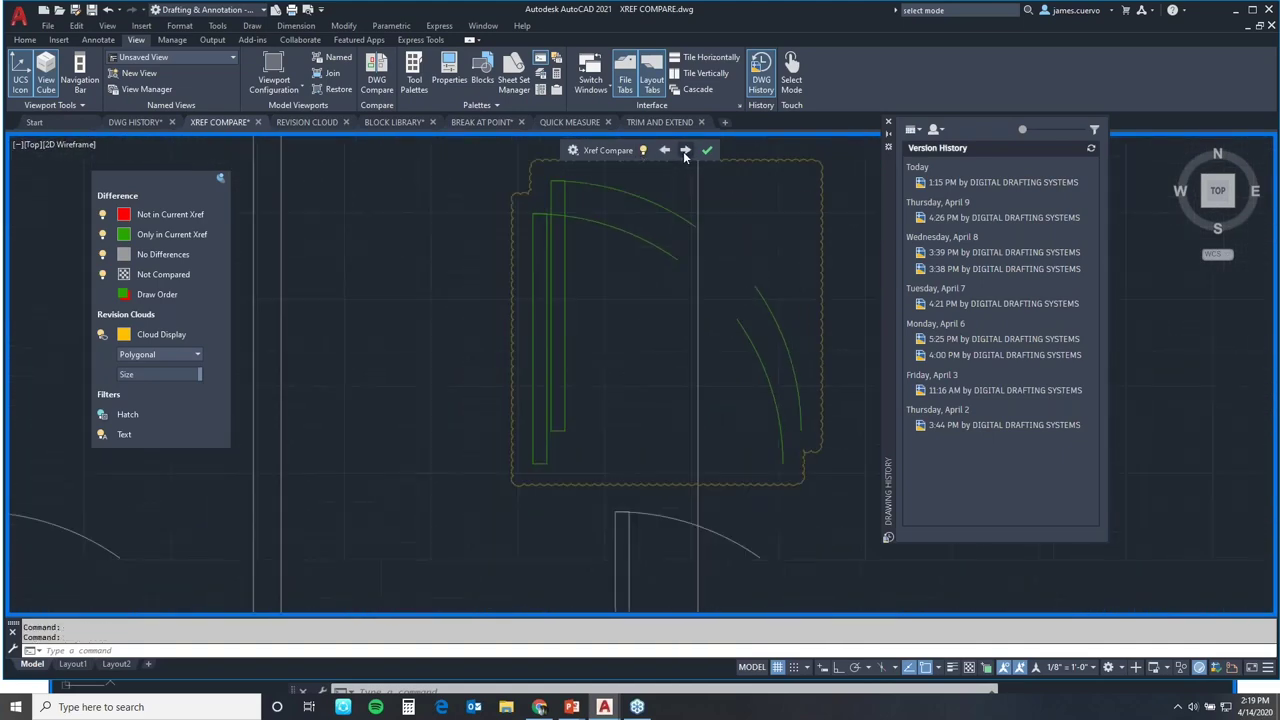
pyautogui.click(685, 151)
pyautogui.click(685, 151)
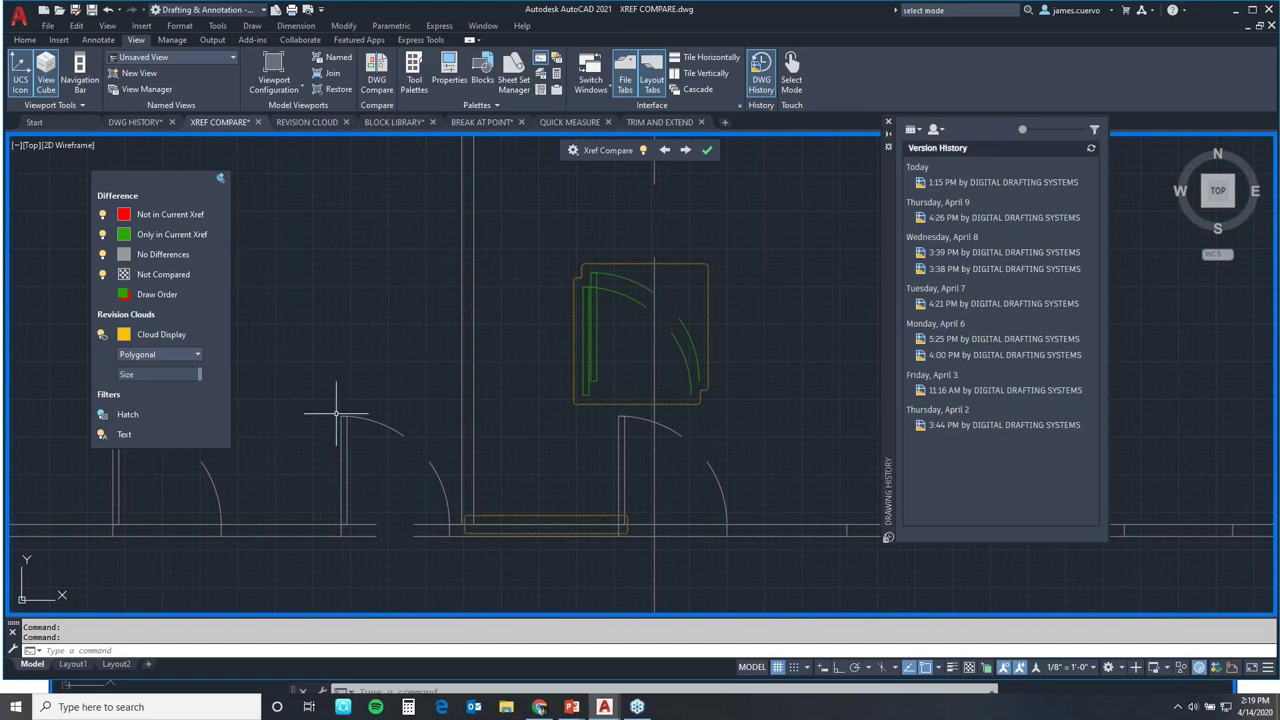
pyautogui.scroll(-5, 456, 378)
pyautogui.scroll(5, 527, 471)
pyautogui.moveTo(527, 471); pyautogui.dragTo(563, 408, button='middle')
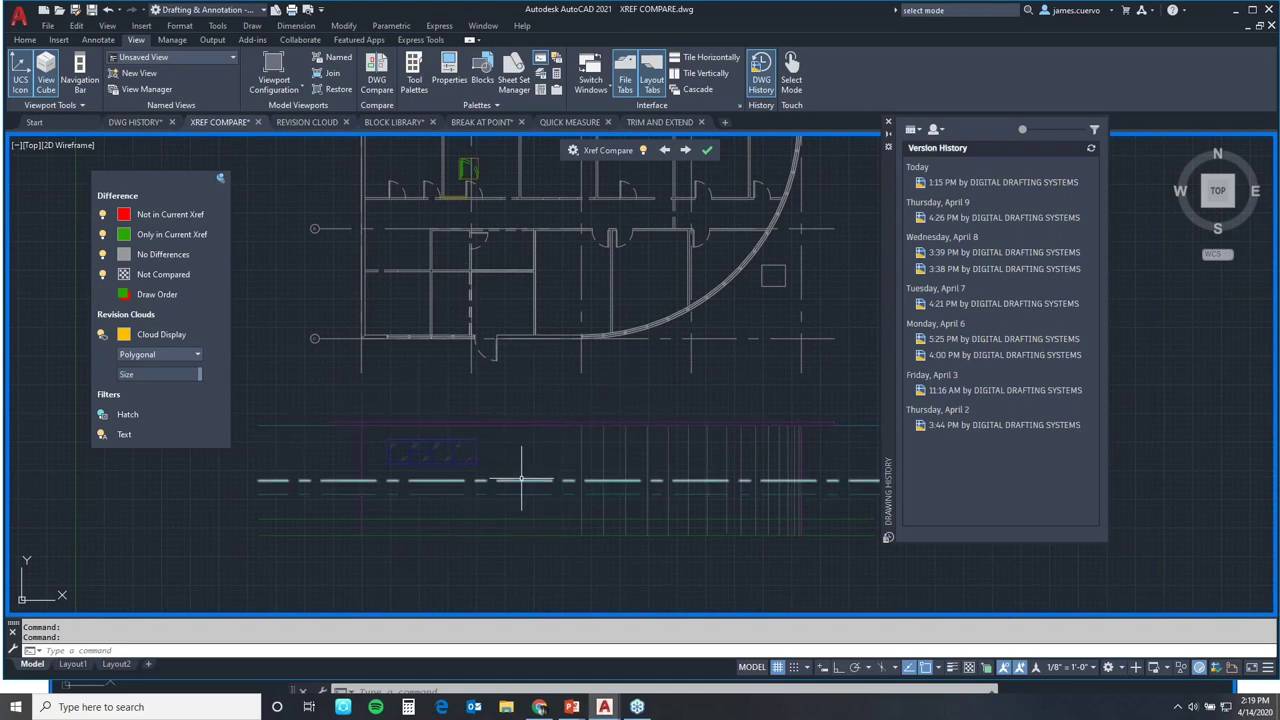
pyautogui.click(103, 275)
pyautogui.click(103, 276)
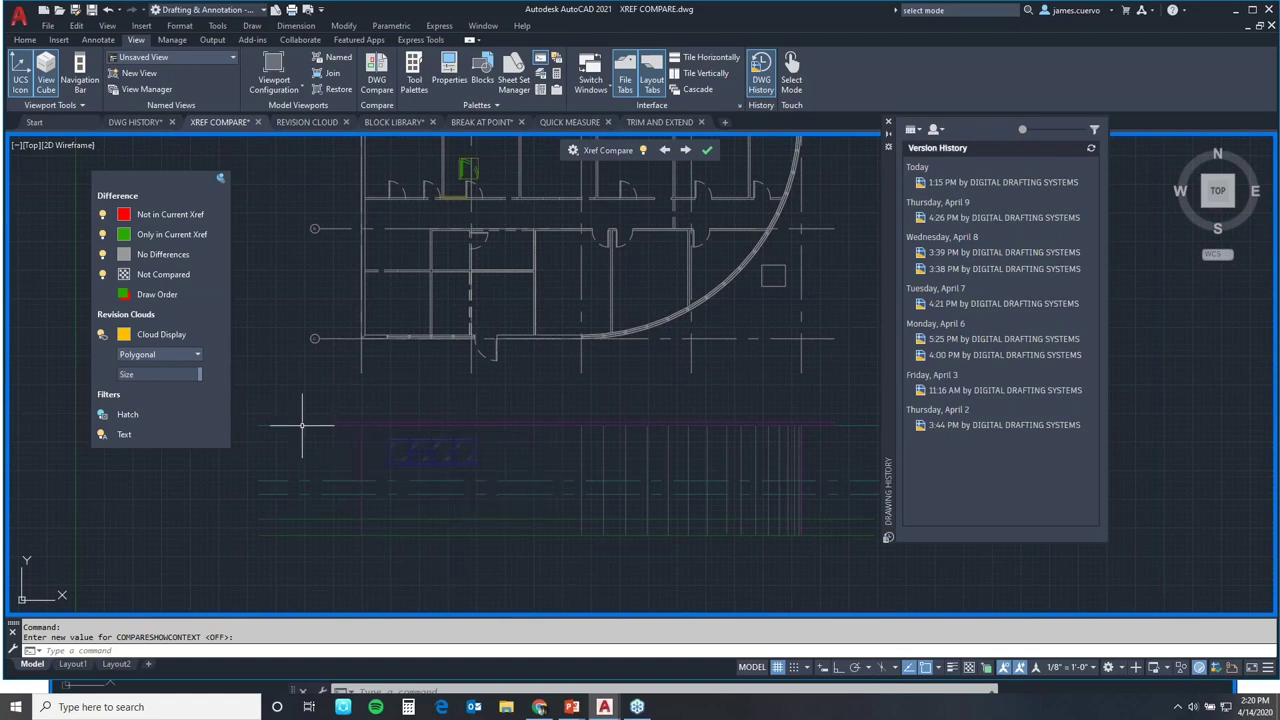
pyautogui.click(124, 276)
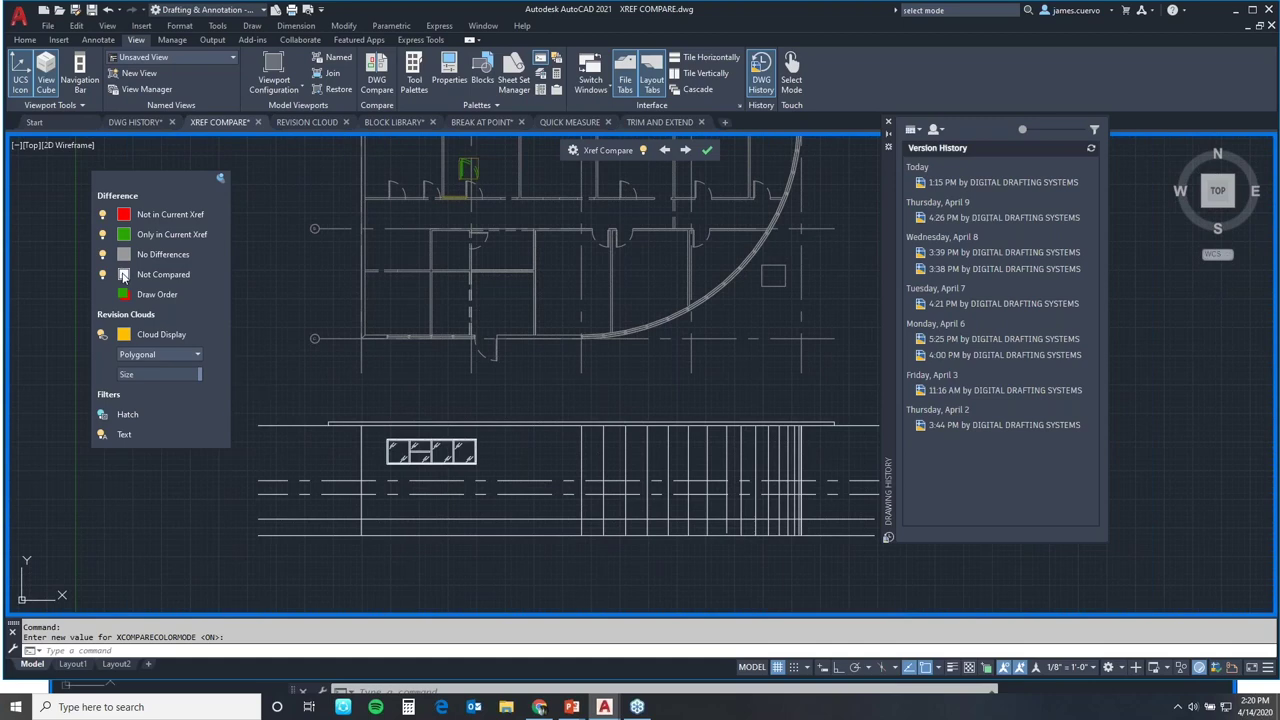
pyautogui.click(124, 276)
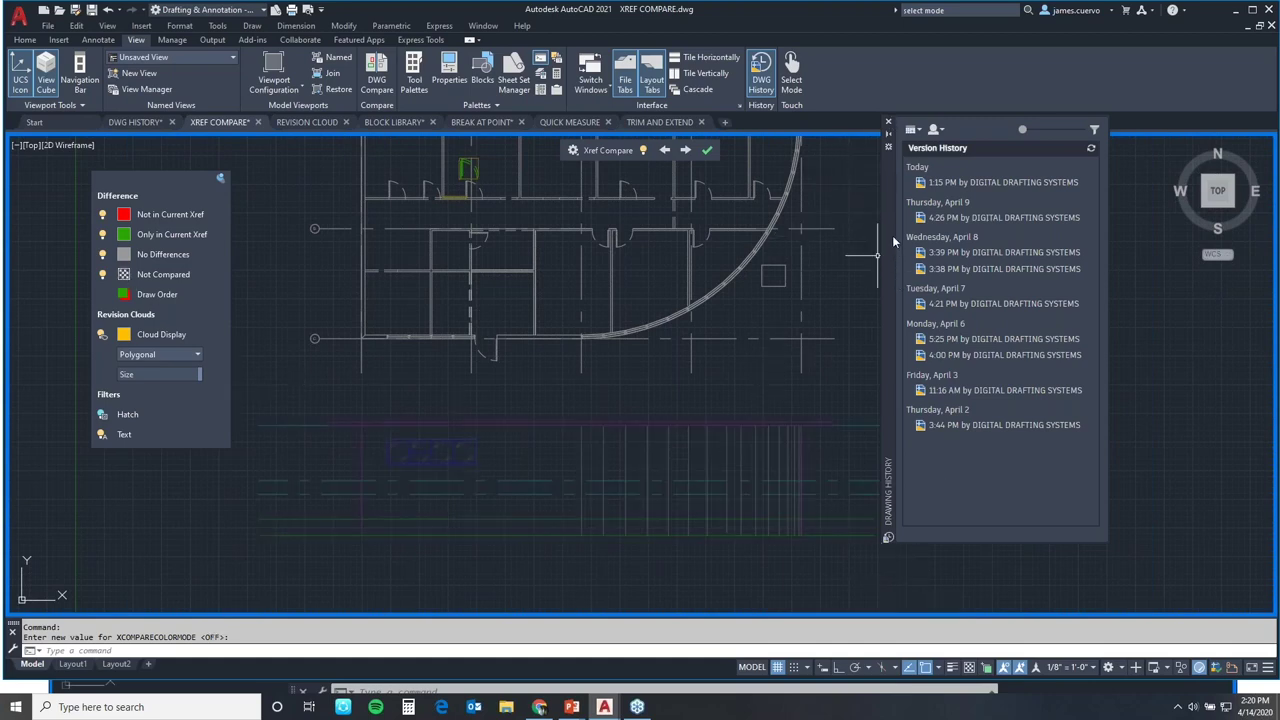
# Close the Drawing History palette, move the Xref Compare settings panel to the left edge, and check the slides.
pyautogui.click(888, 125)
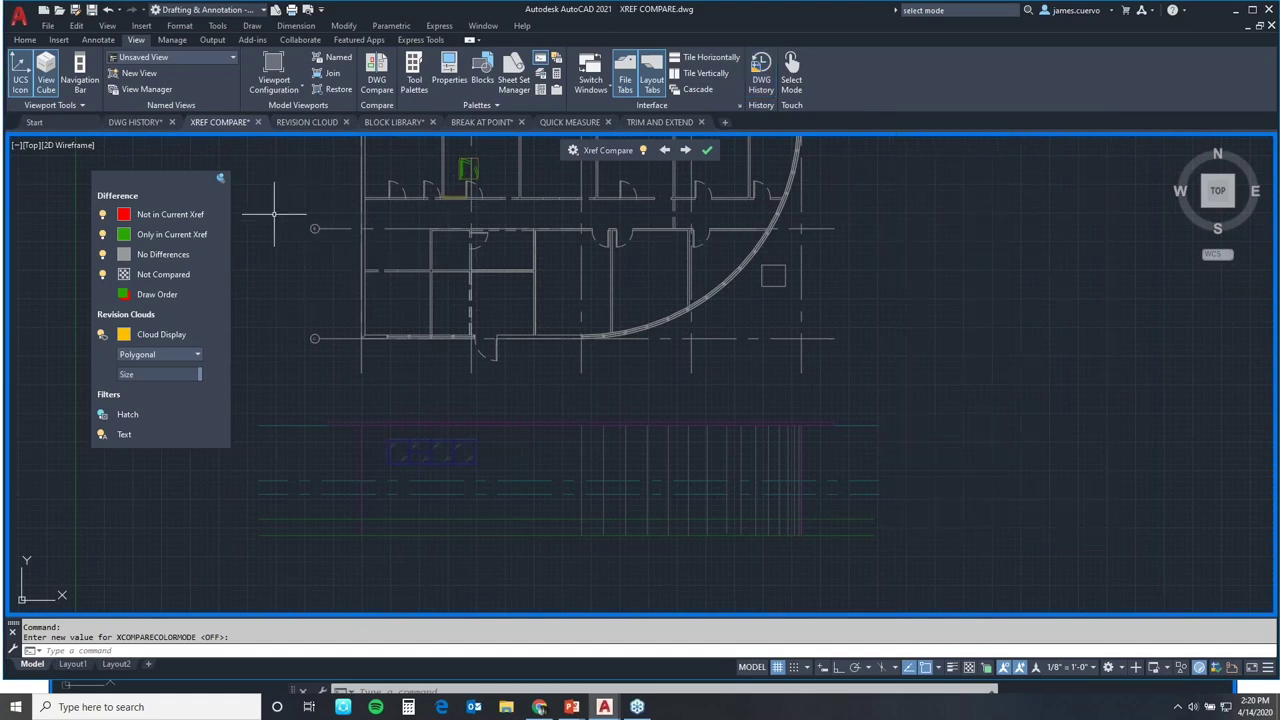
pyautogui.moveTo(127, 181); pyautogui.dragTo(153, 182)
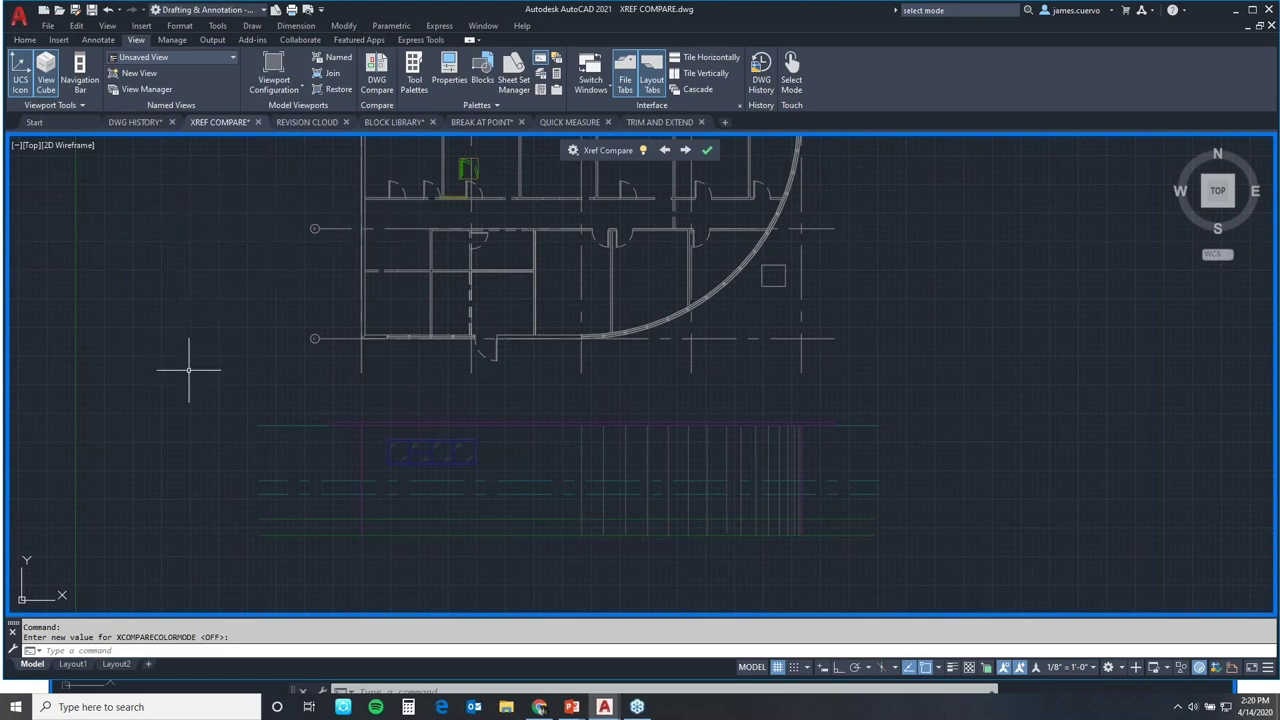
pyautogui.click(575, 151)
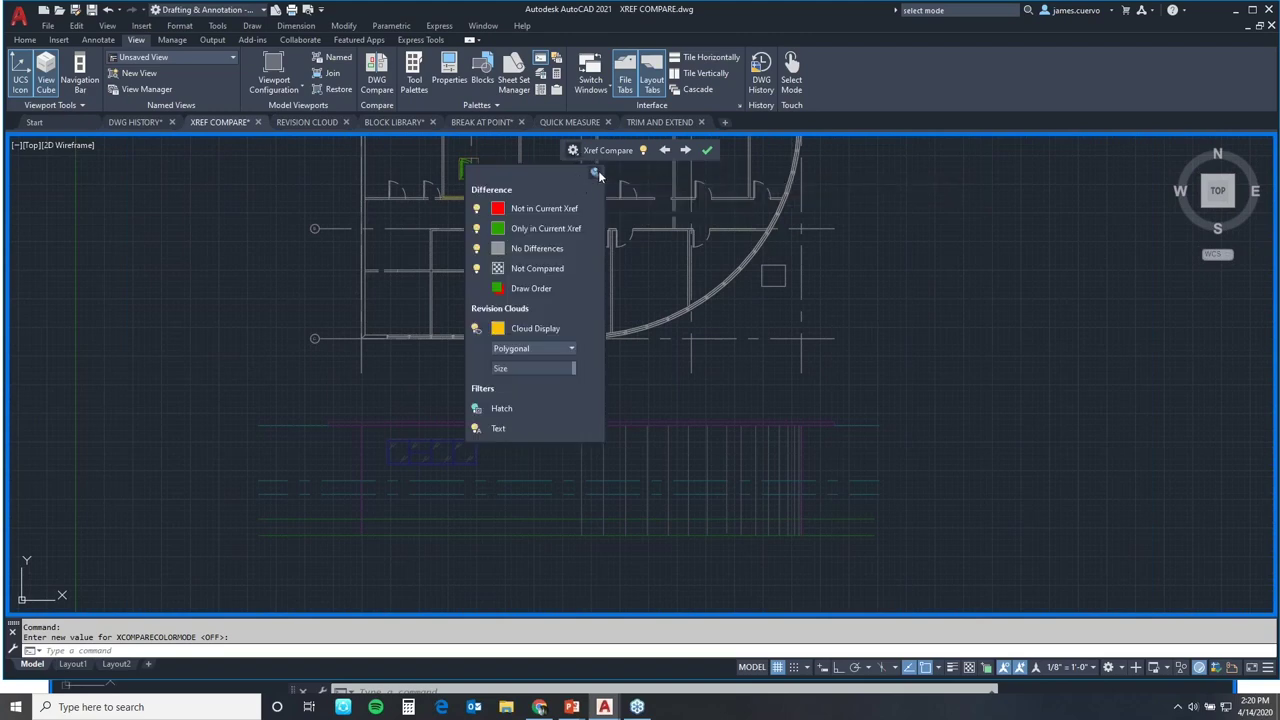
pyautogui.moveTo(552, 177)
pyautogui.mouseDown()
pyautogui.moveTo(293, 166)
pyautogui.moveTo(157, 181)
pyautogui.mouseUp()
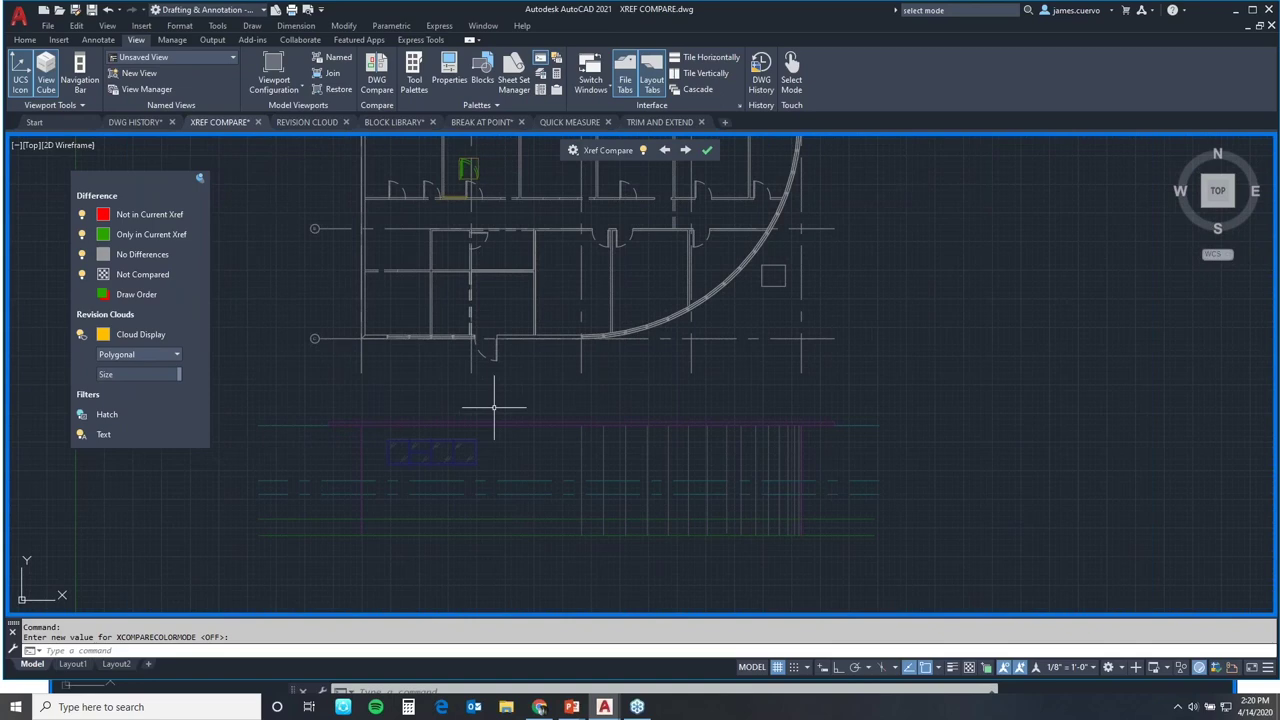
pyautogui.hotkey('alt', 'Tab')
pyautogui.hotkey('alt', 'Tab')
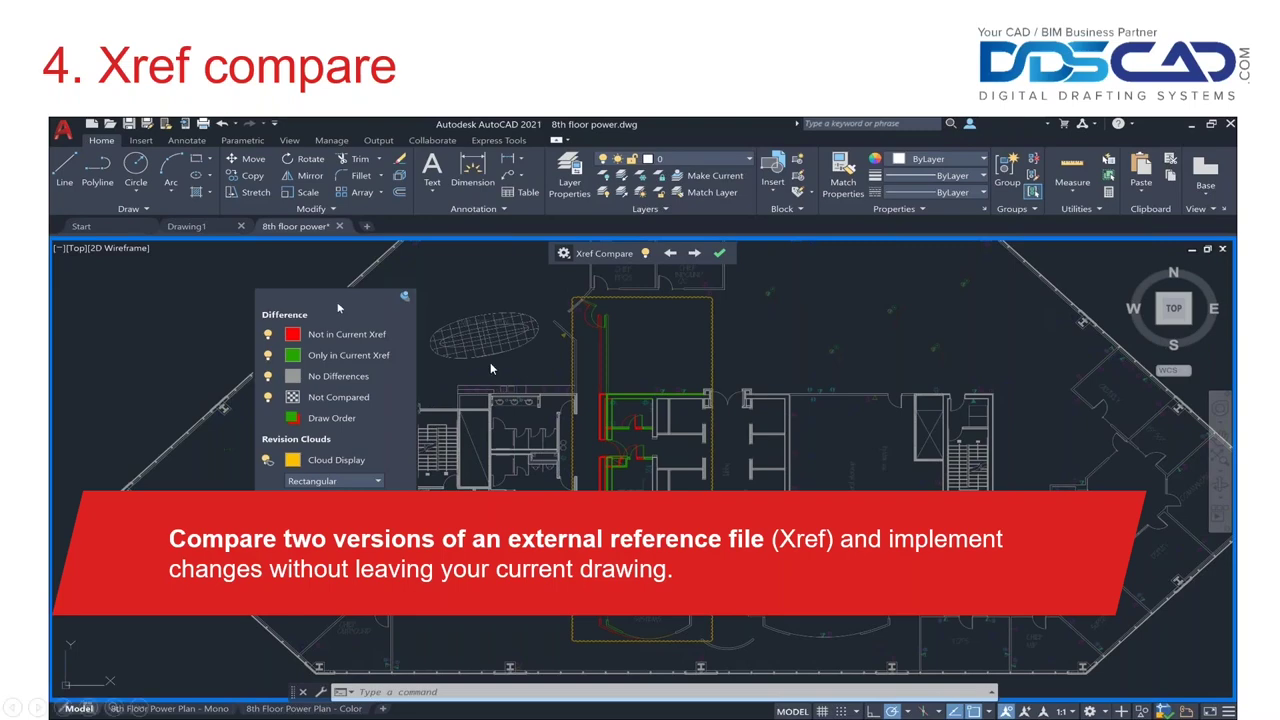
pyautogui.hotkey('alt', 'Tab')
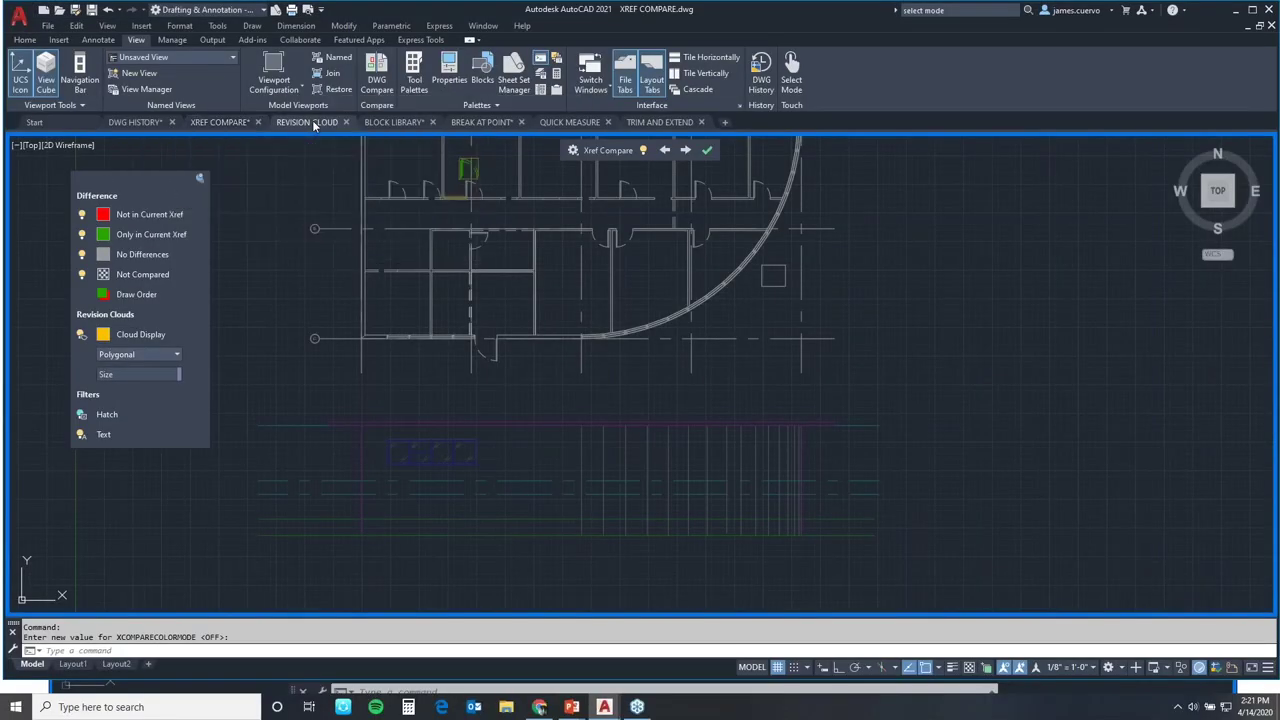
# Open REVISION CLOUD.dwg and expand the Home tab Draw panel's Revision Cloud flyout.
pyautogui.click(313, 124)
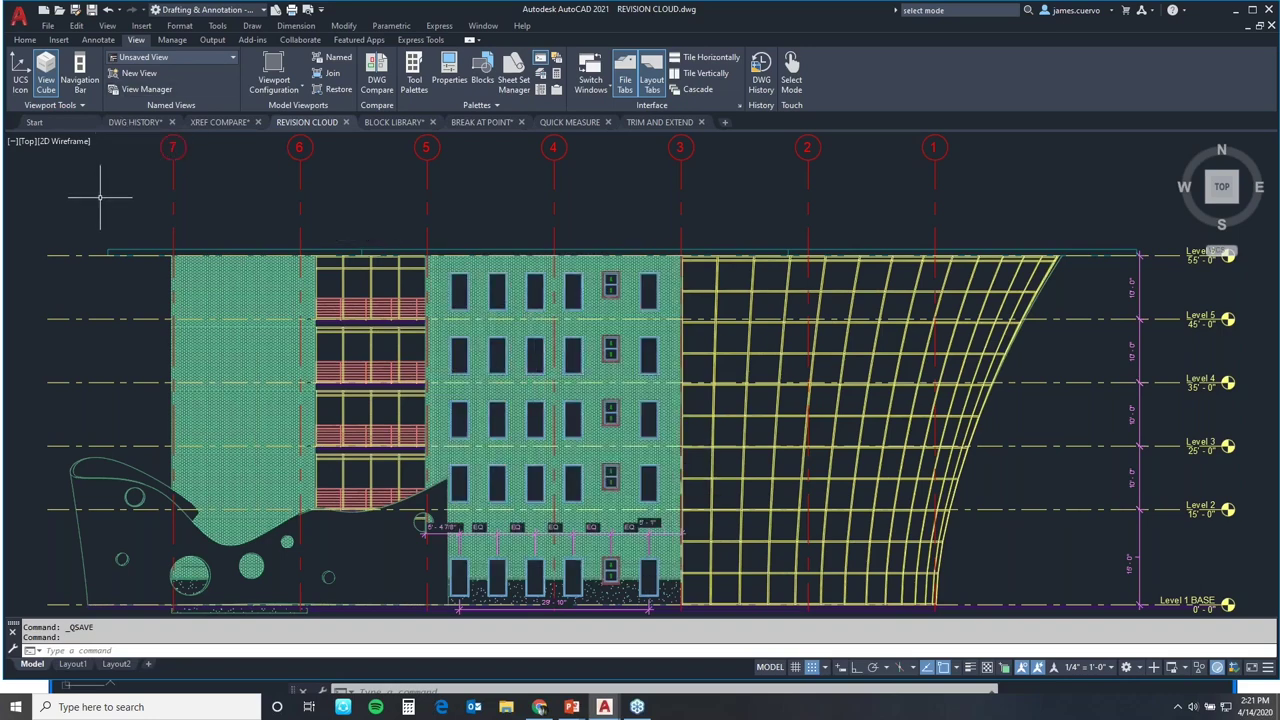
pyautogui.click(25, 40)
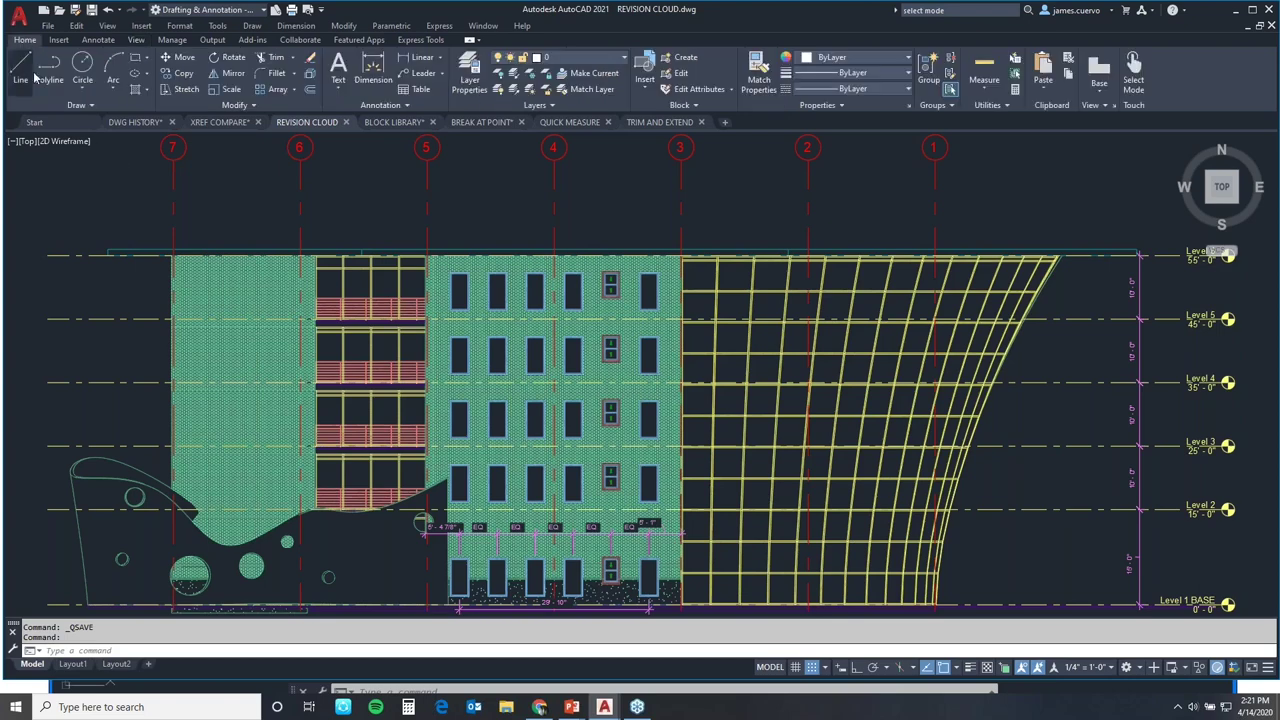
pyautogui.click(92, 106)
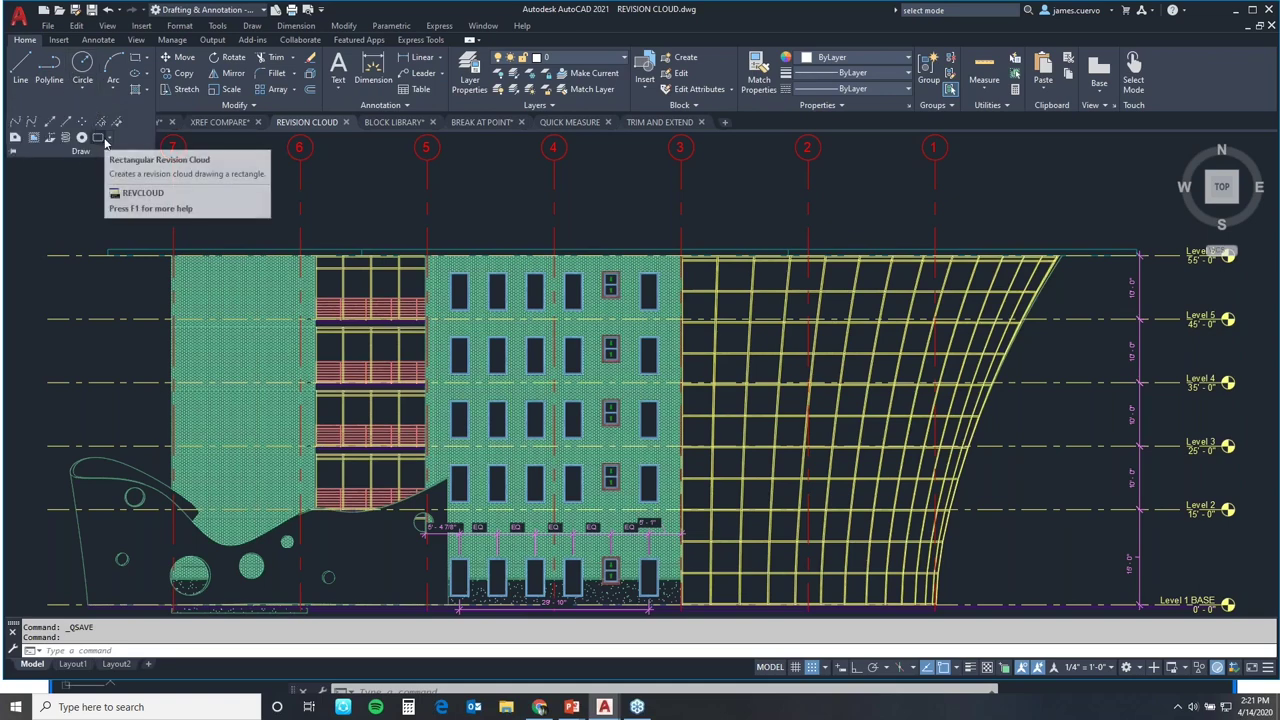
pyautogui.click(109, 139)
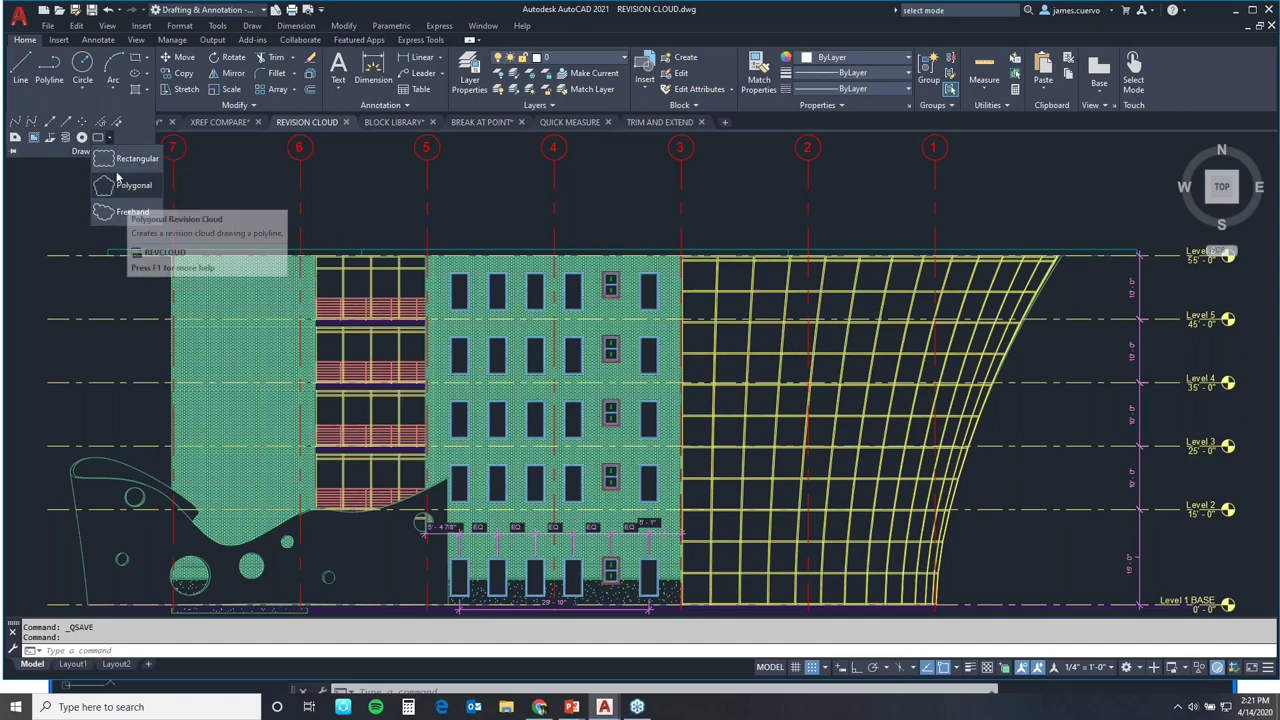
# Draw a rectangular revision cloud around the lower central facade, extending below the ground line, and select it.
pyautogui.click(108, 160)
pyautogui.moveTo(378, 491); pyautogui.dragTo(392, 357, button='middle')
pyautogui.click(405, 357)
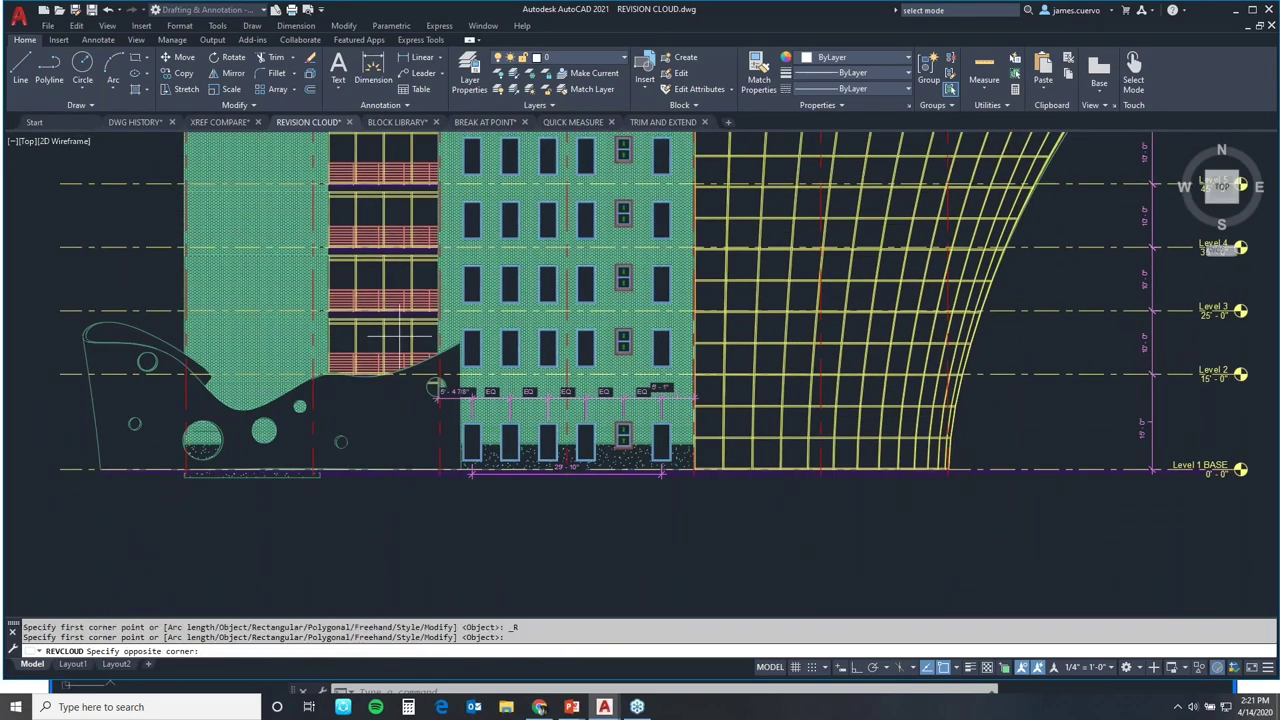
pyautogui.click(706, 522)
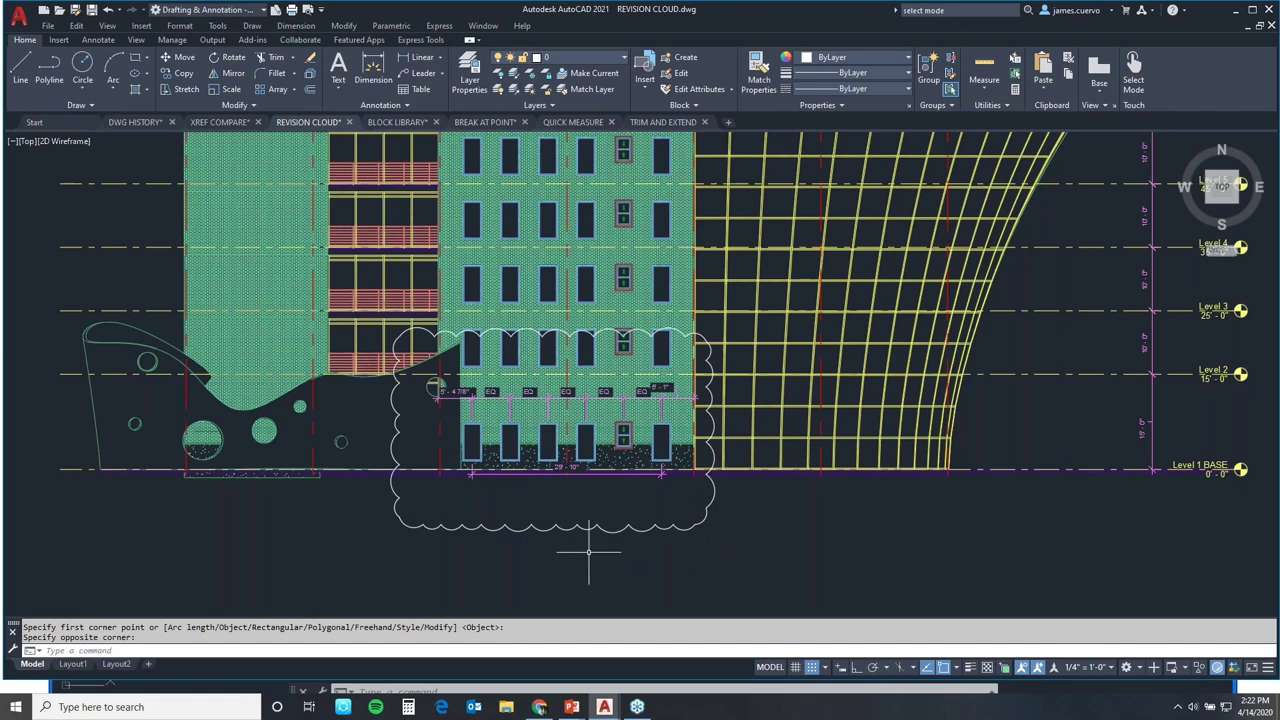
pyautogui.click(491, 520)
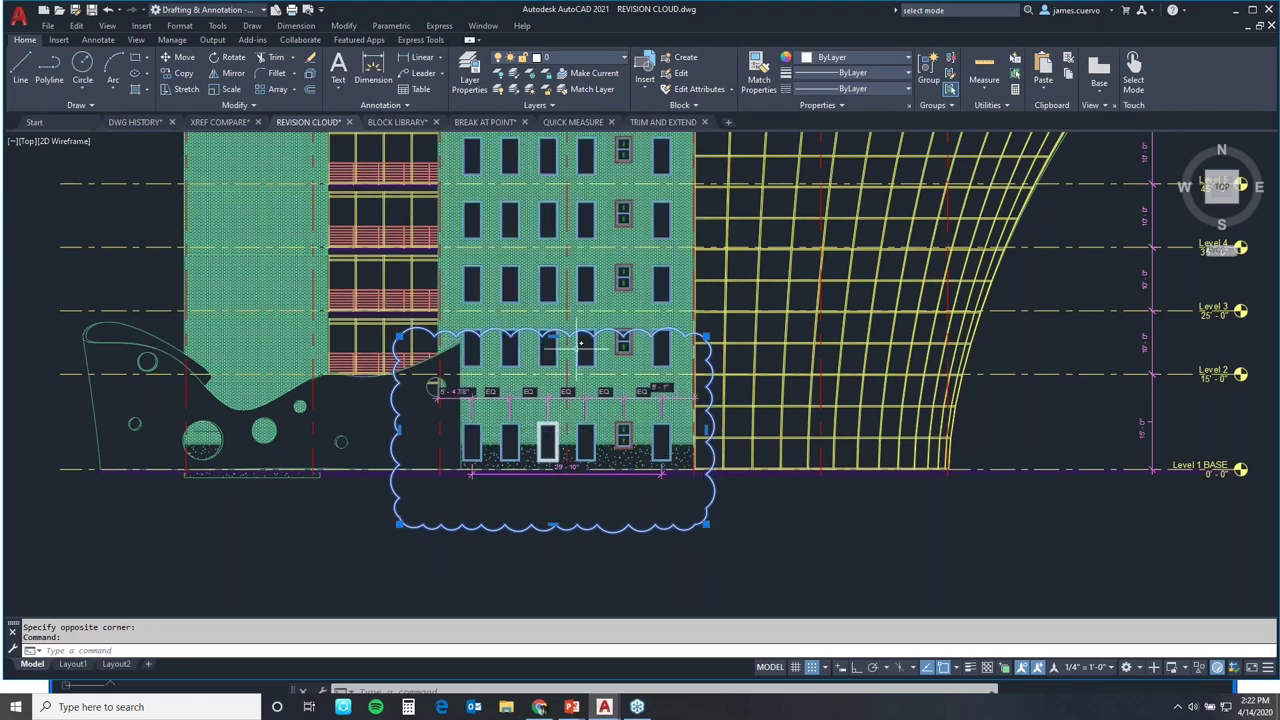
pyautogui.moveTo(552, 336)
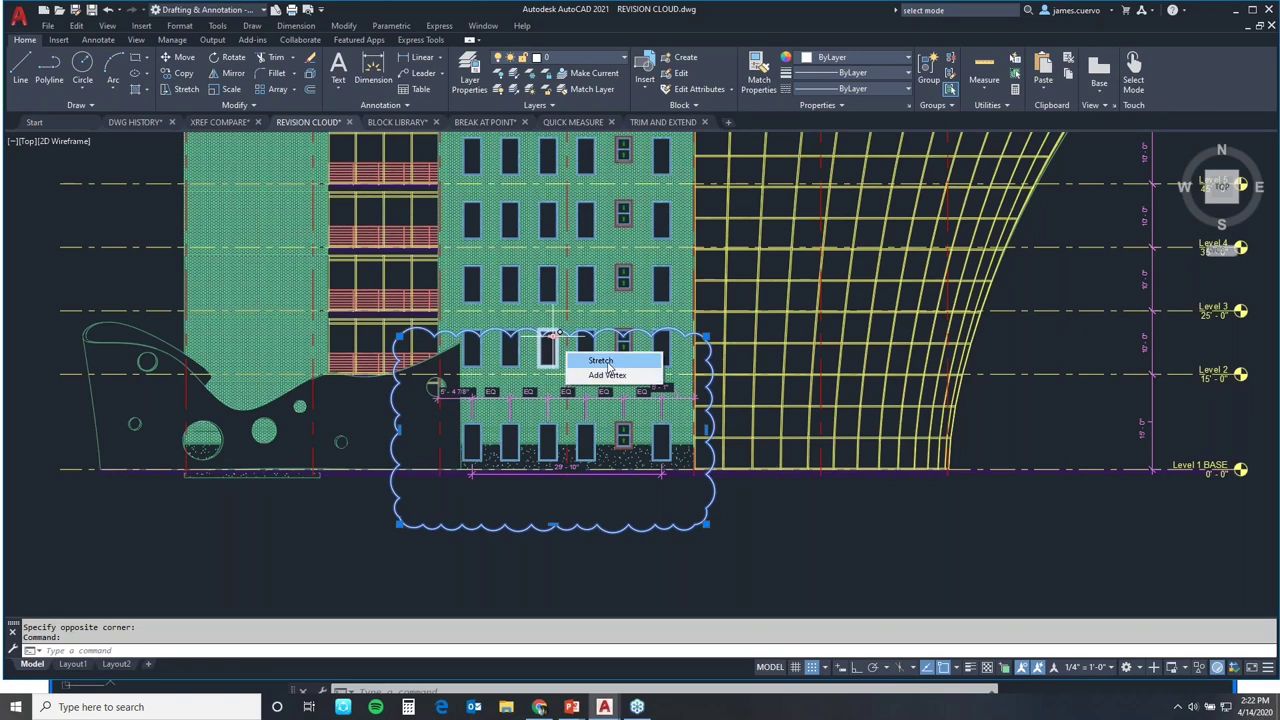
pyautogui.click(600, 360)
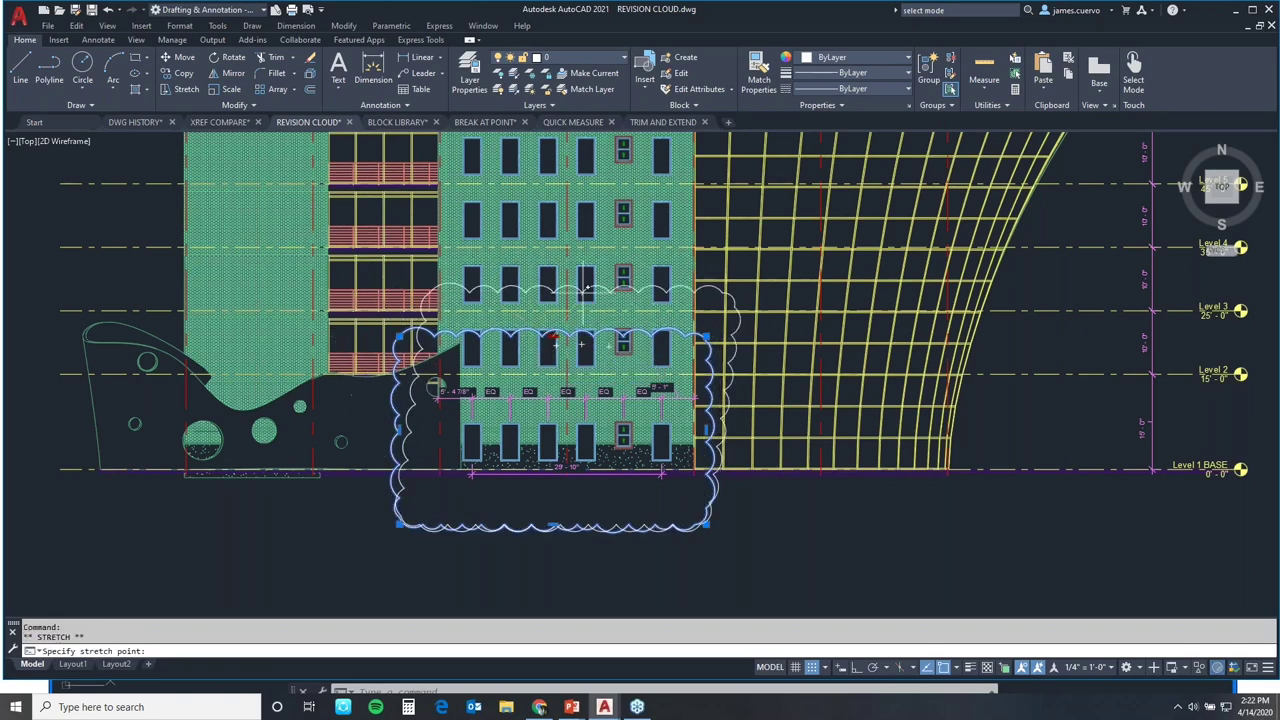
pyautogui.press('Escape')
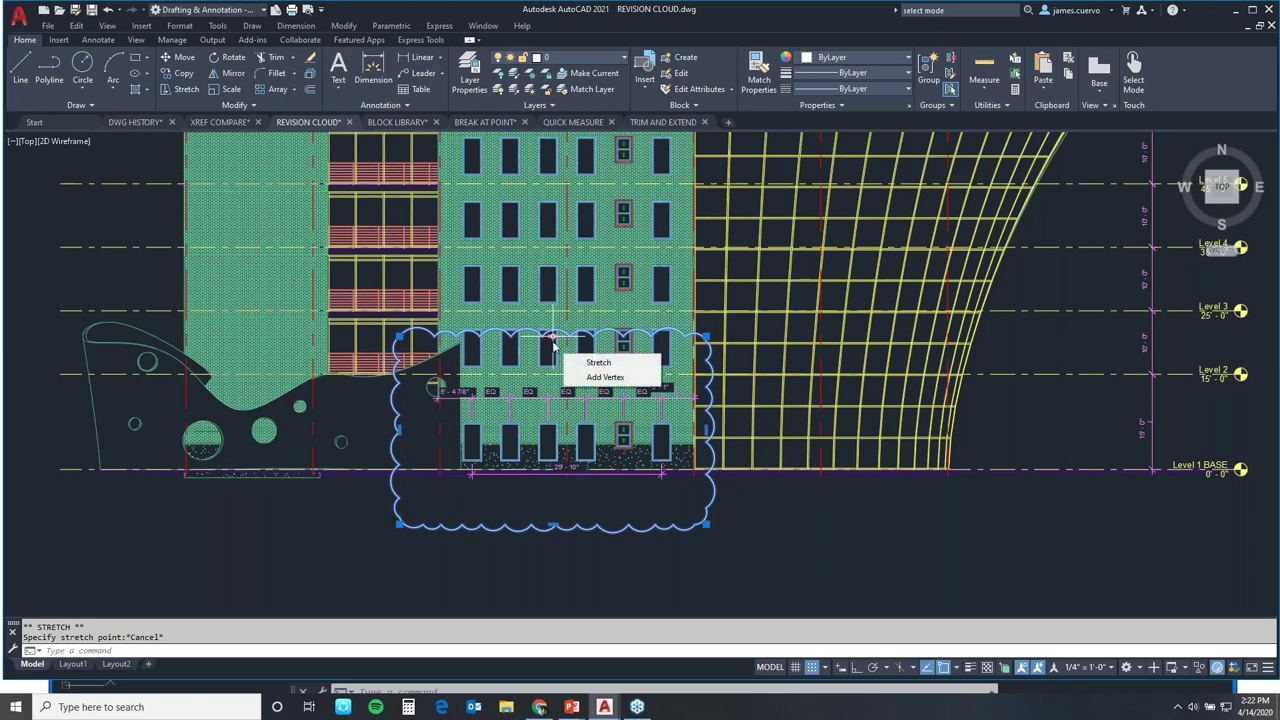
pyautogui.click(592, 378)
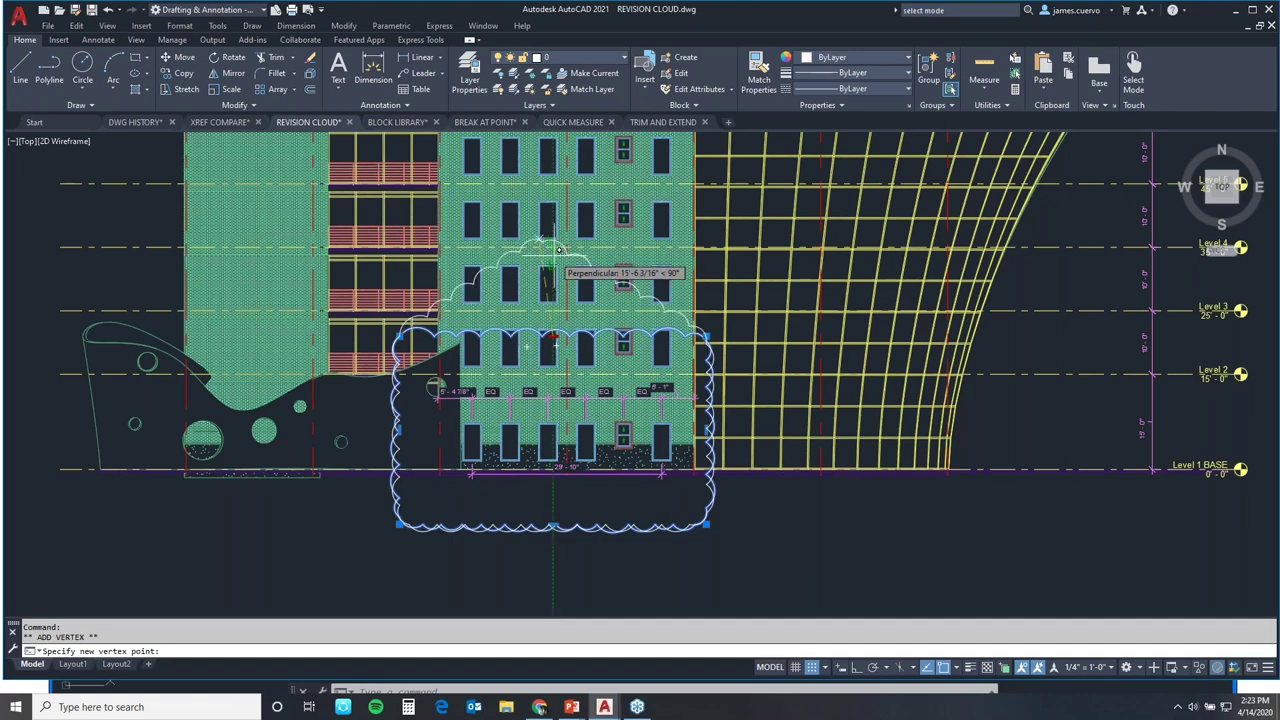
pyautogui.click(556, 249)
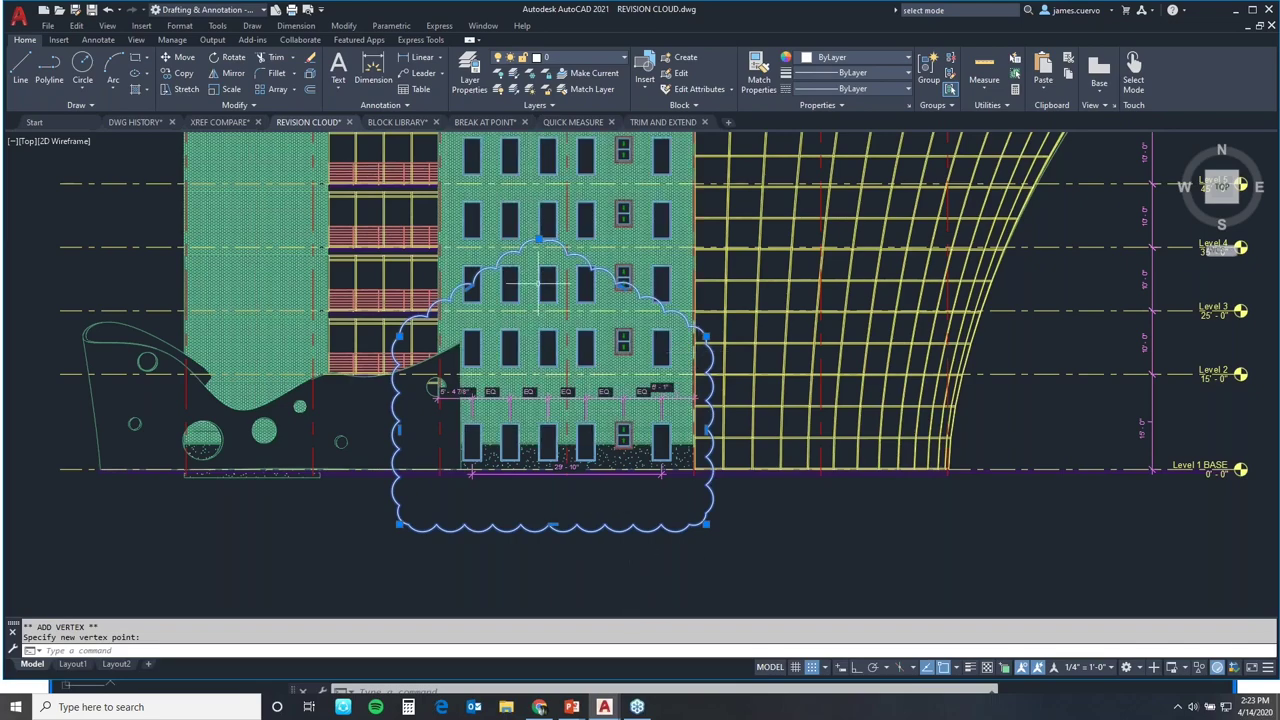
pyautogui.moveTo(538, 241)
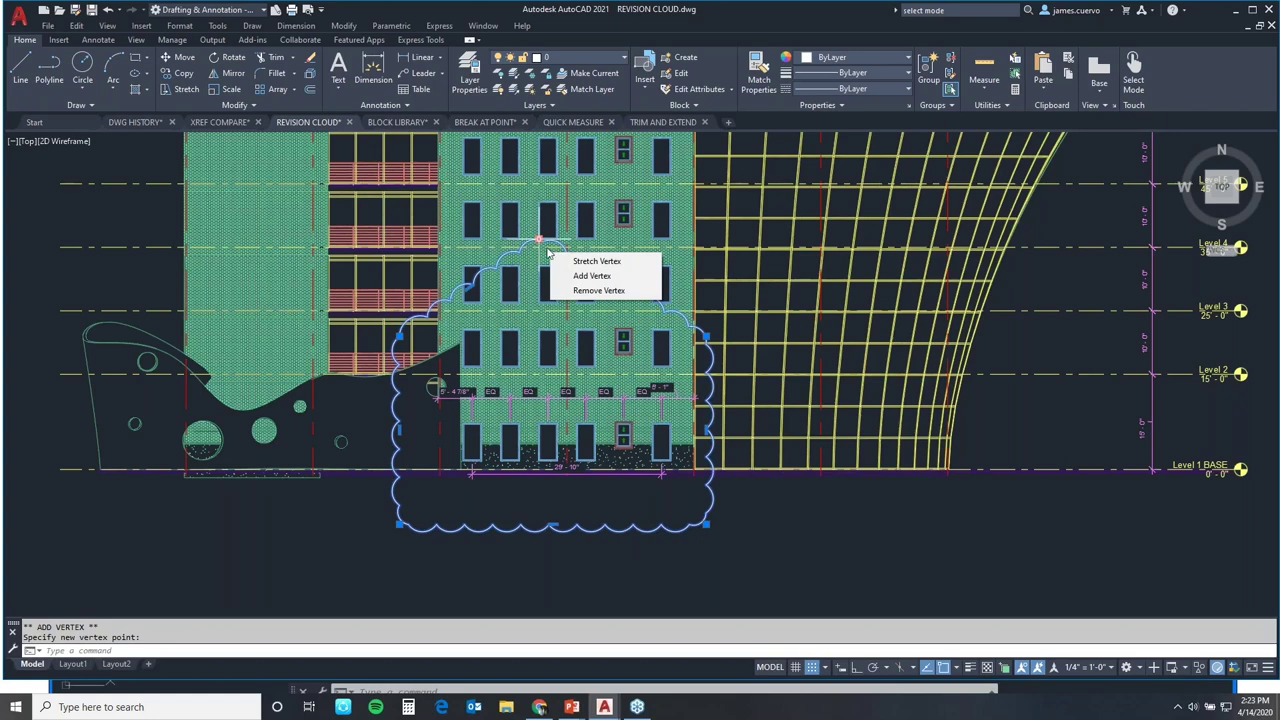
pyautogui.click(586, 292)
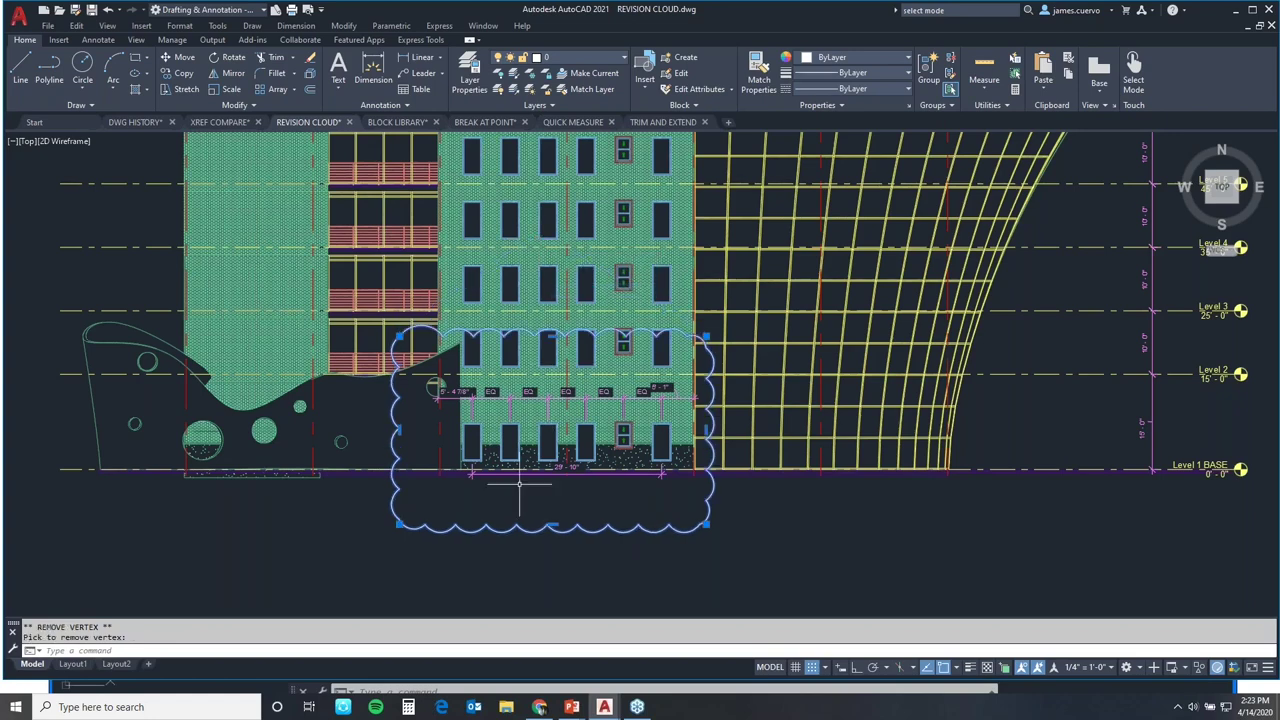
# Open the revision cloud's Properties, set Arc Length to 6', then revert it to 4'.
pyautogui.rightClick(572, 530)
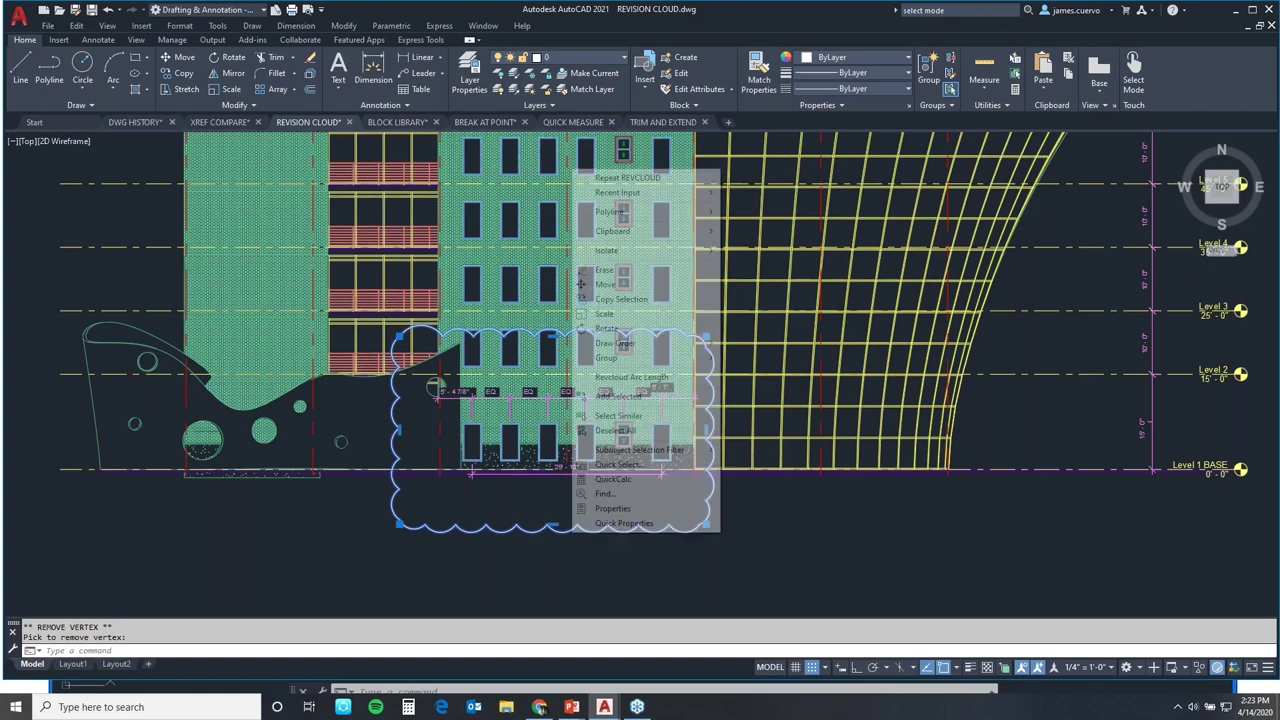
pyautogui.click(612, 509)
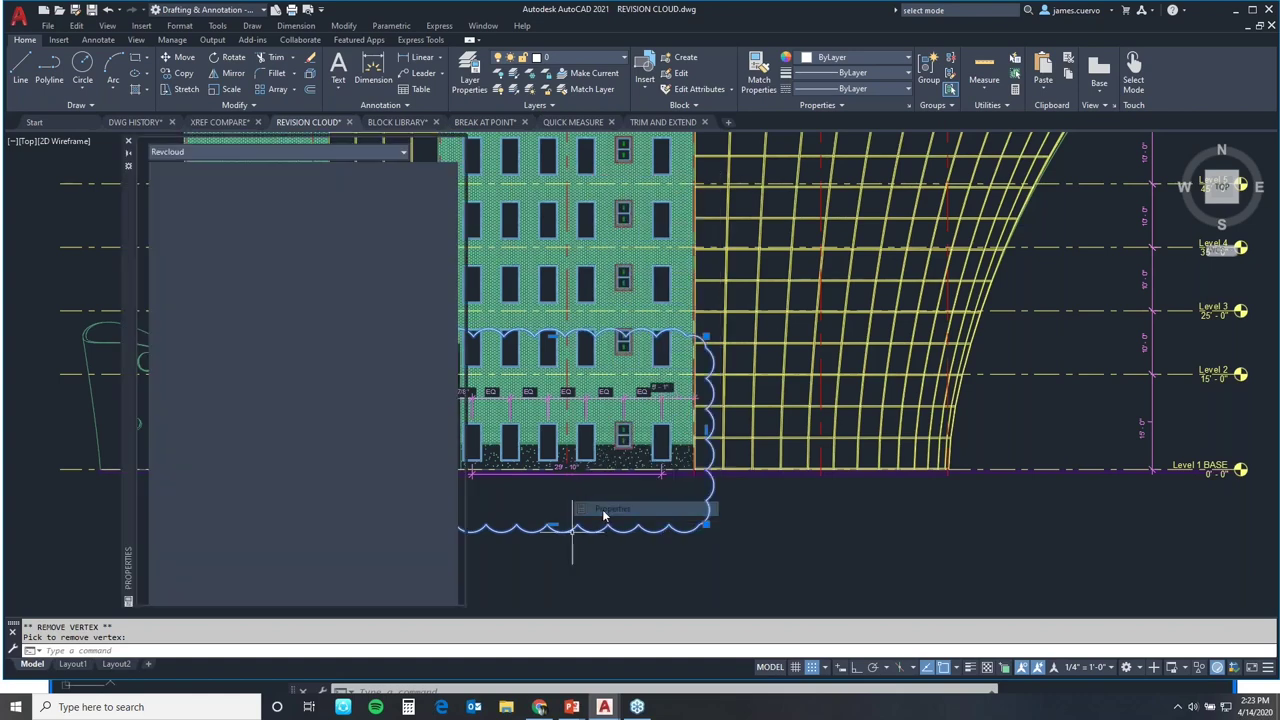
pyautogui.click(187, 153)
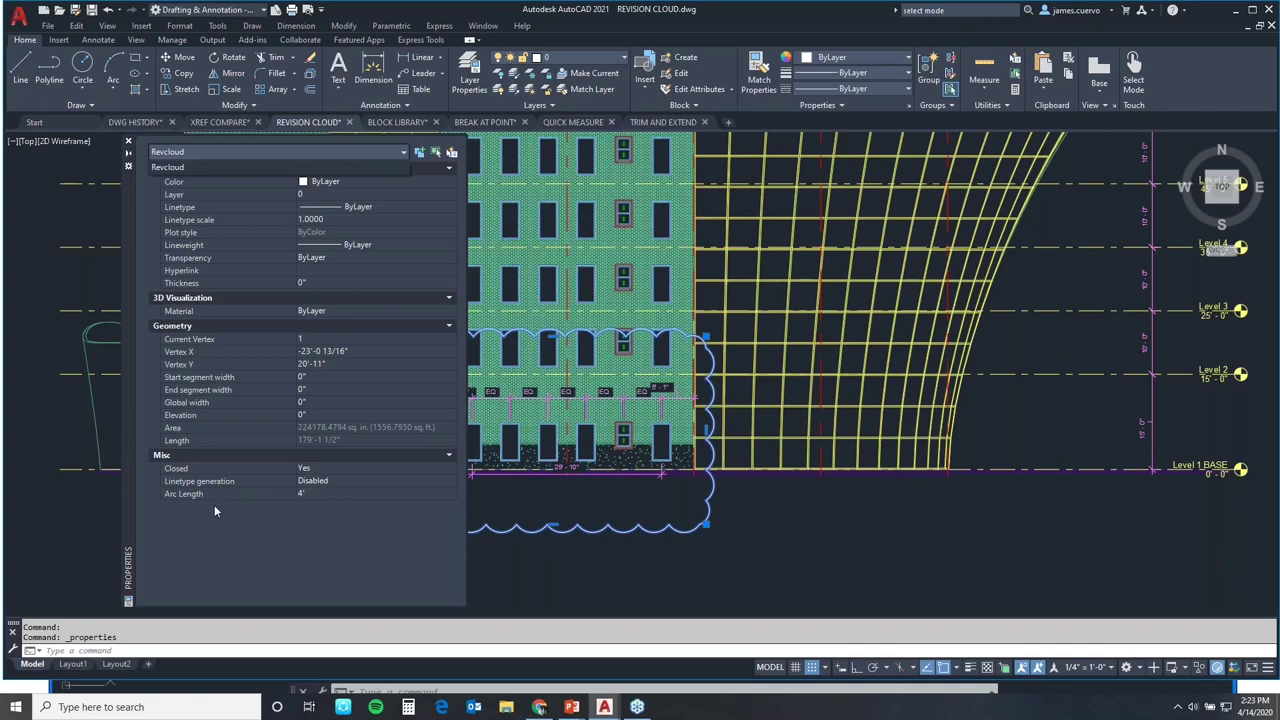
pyautogui.click(331, 494)
pyautogui.write('6')
pyautogui.press('Return')
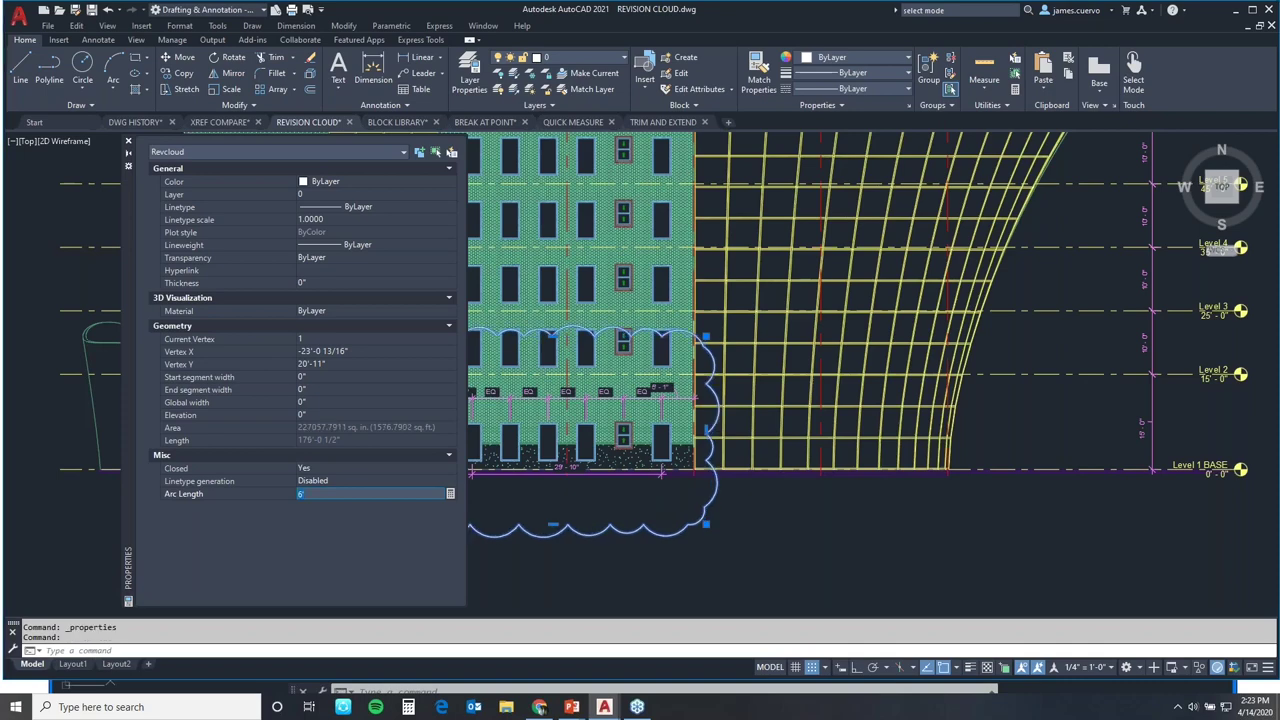
pyautogui.press('Return')
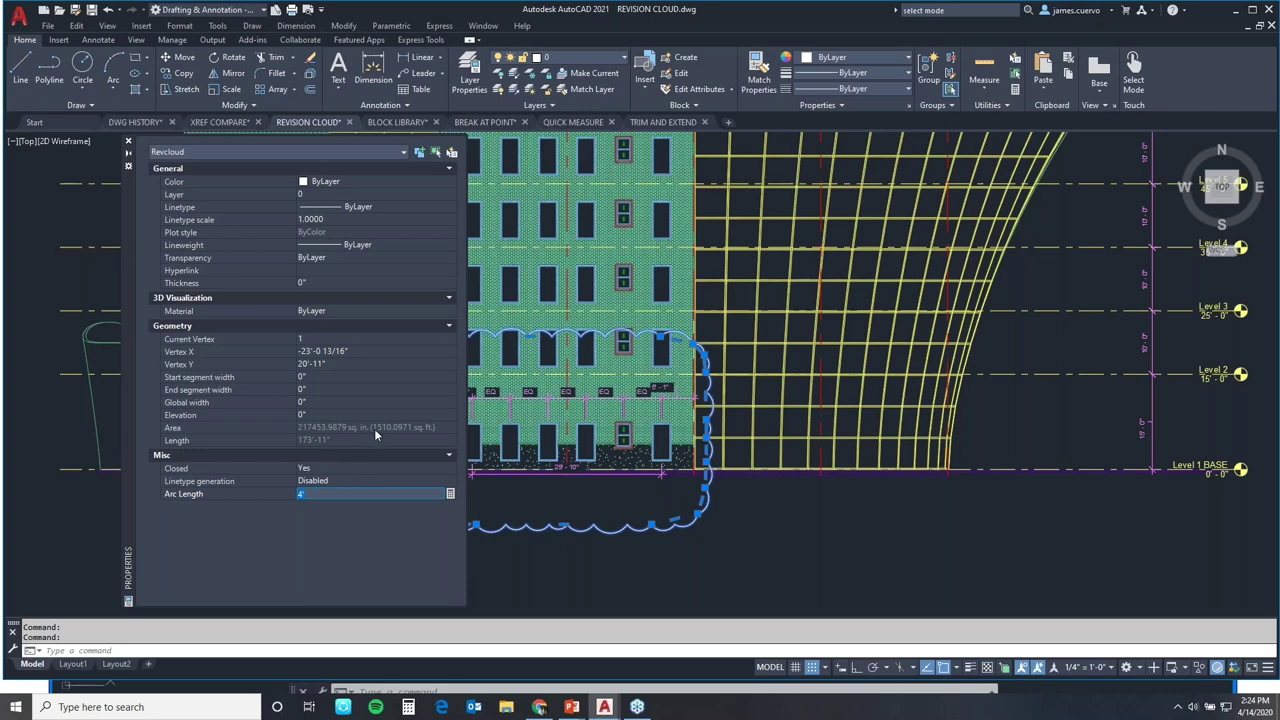
# Advance the PowerPoint slide show to slide 6, Blocks palette enhancements (Library).
pyautogui.hotkey('alt', 'Tab')
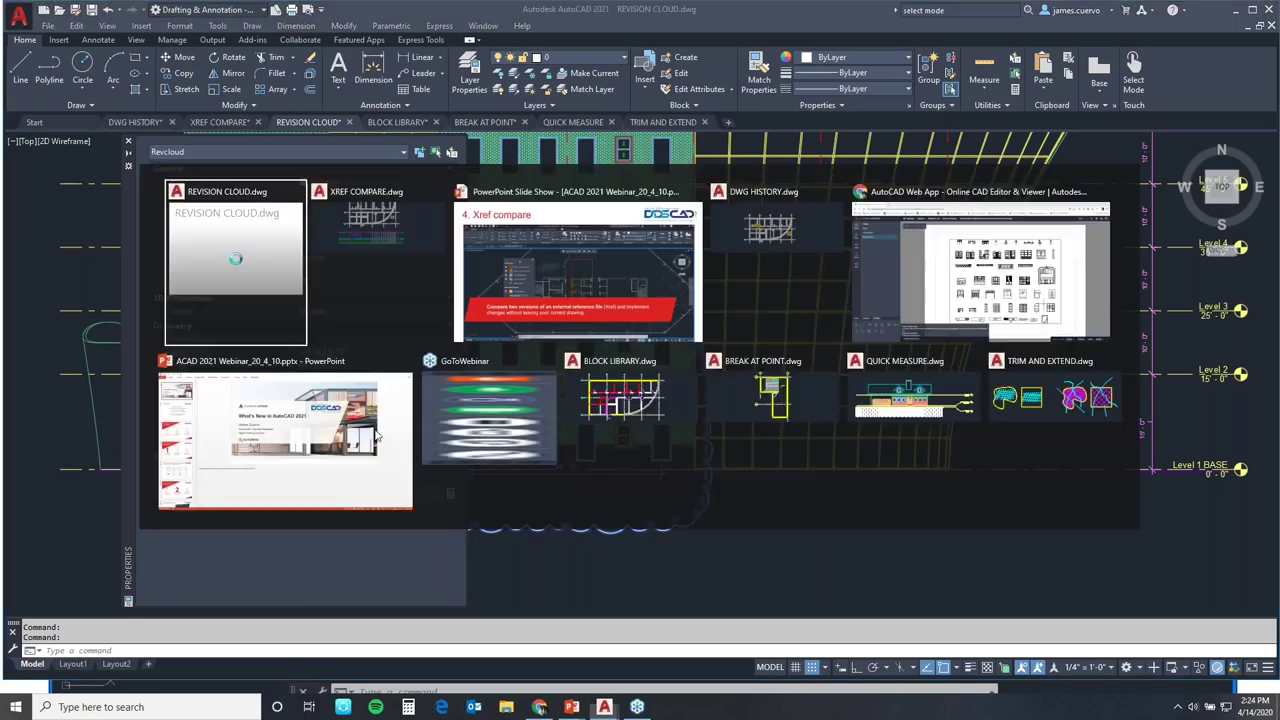
pyautogui.hotkey('alt', 'Tab')
pyautogui.hotkey('alt', 'Tab')
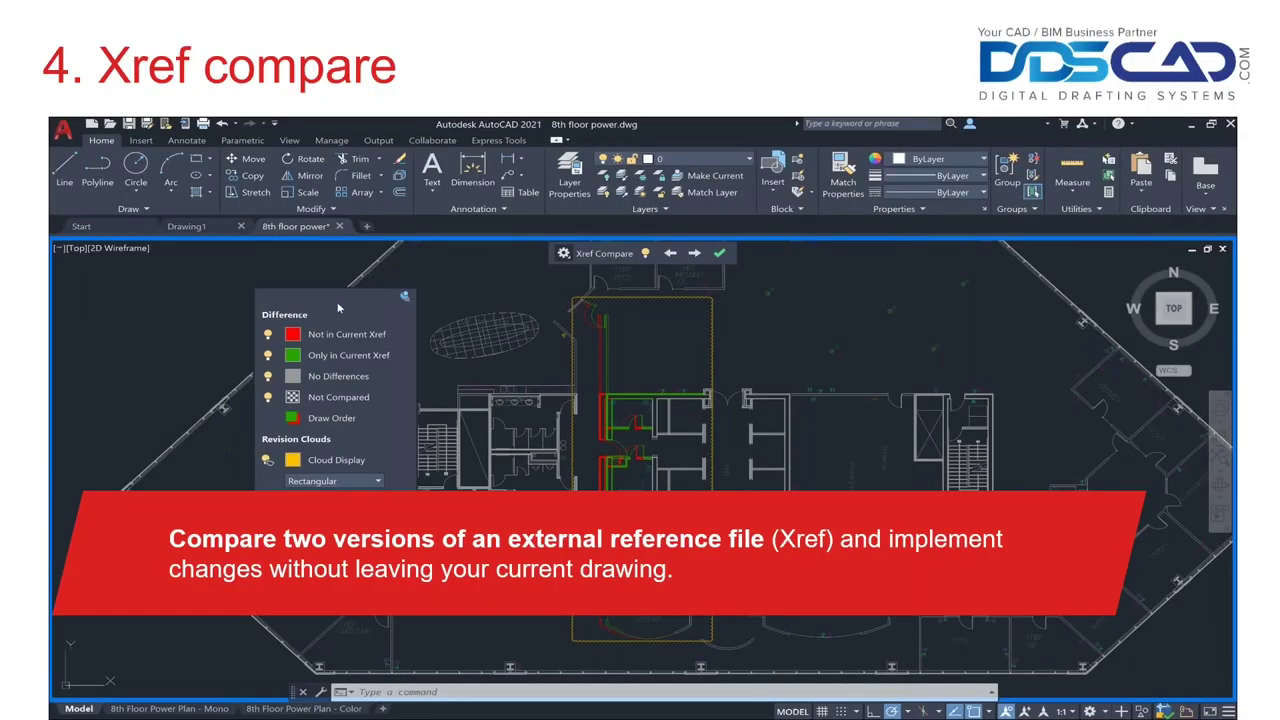
pyautogui.press('Right')
pyautogui.press('Right')
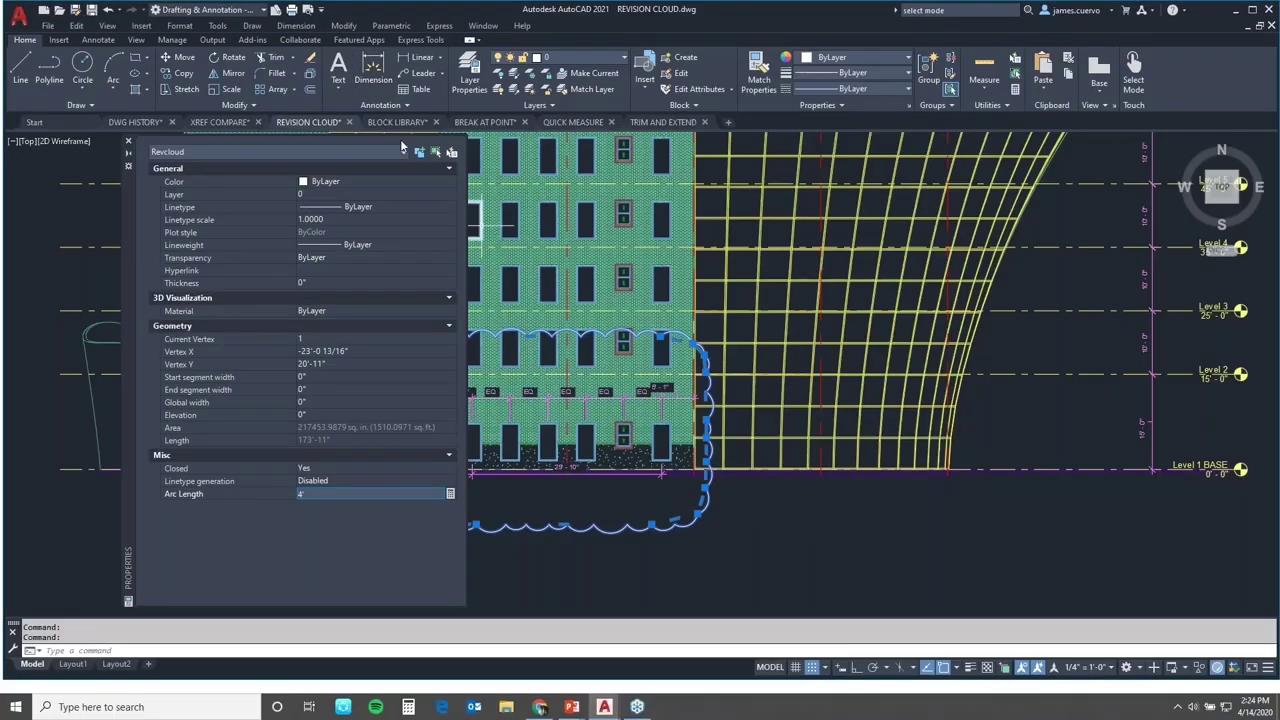
# Switch to BLOCK LIBRARY.dwg, close Properties, and open Blocks from Libraries from the Insert tab.
pyautogui.click(397, 121)
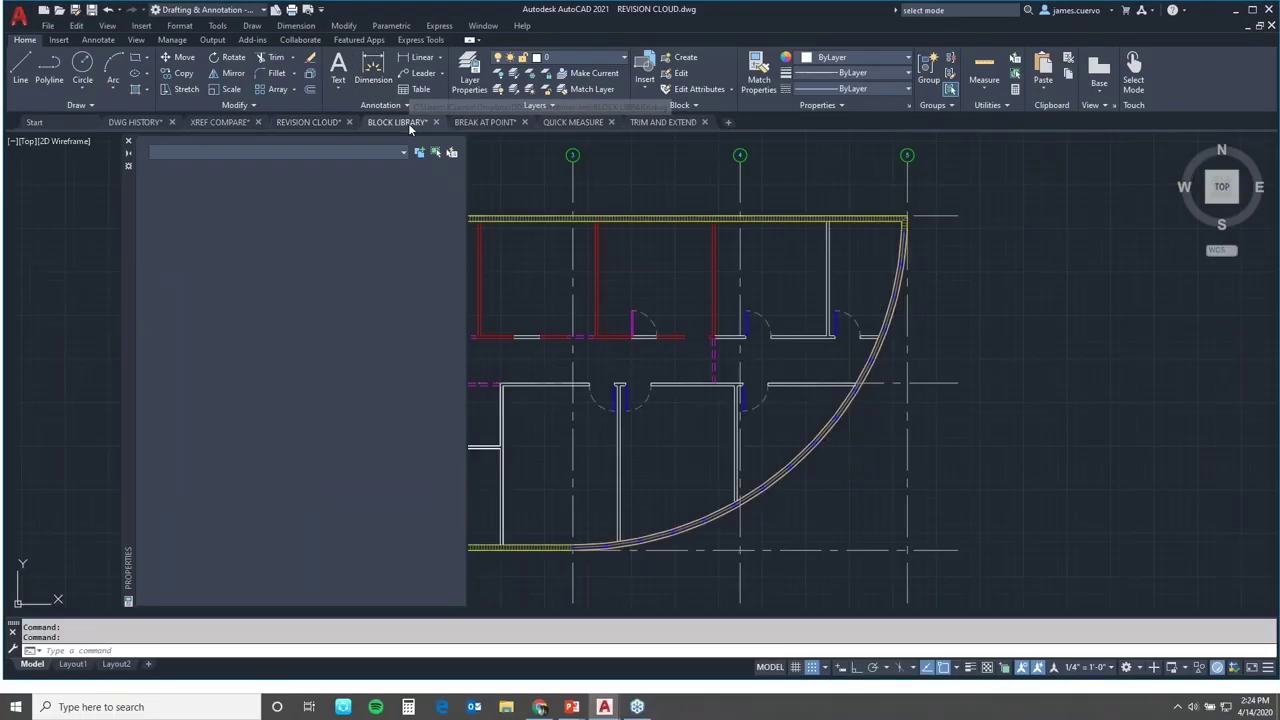
pyautogui.click(128, 142)
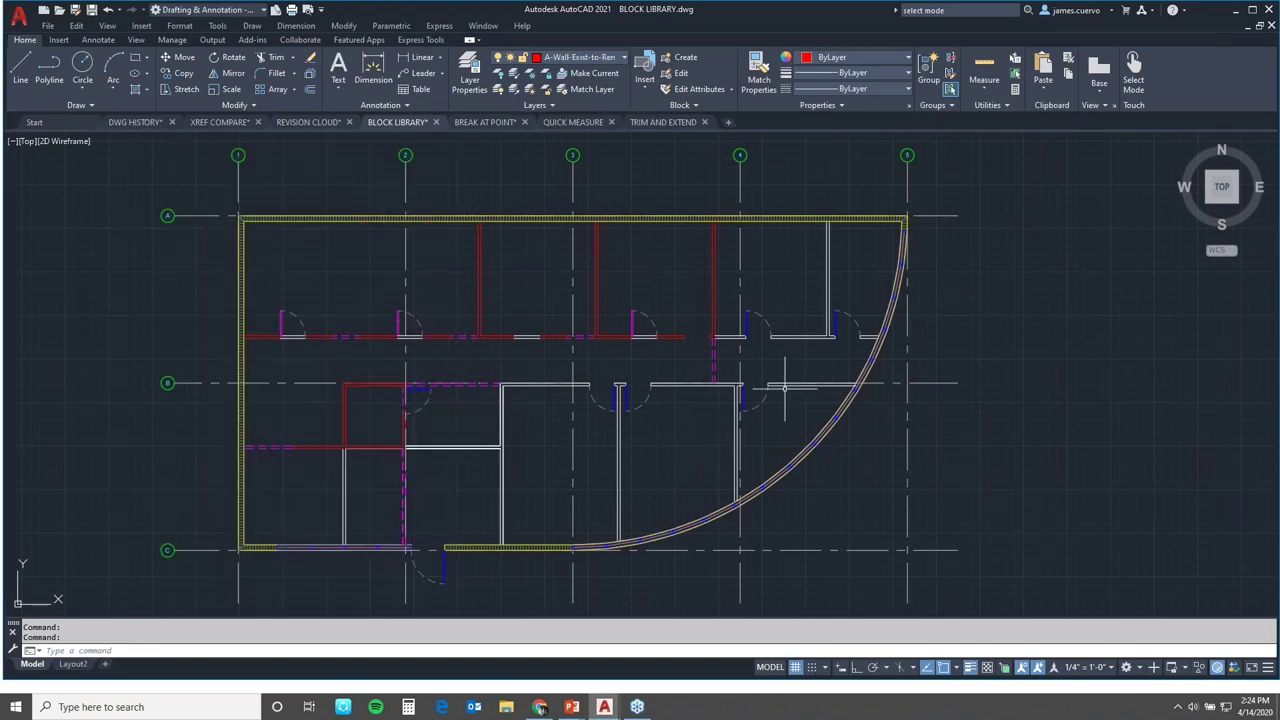
pyautogui.click(59, 41)
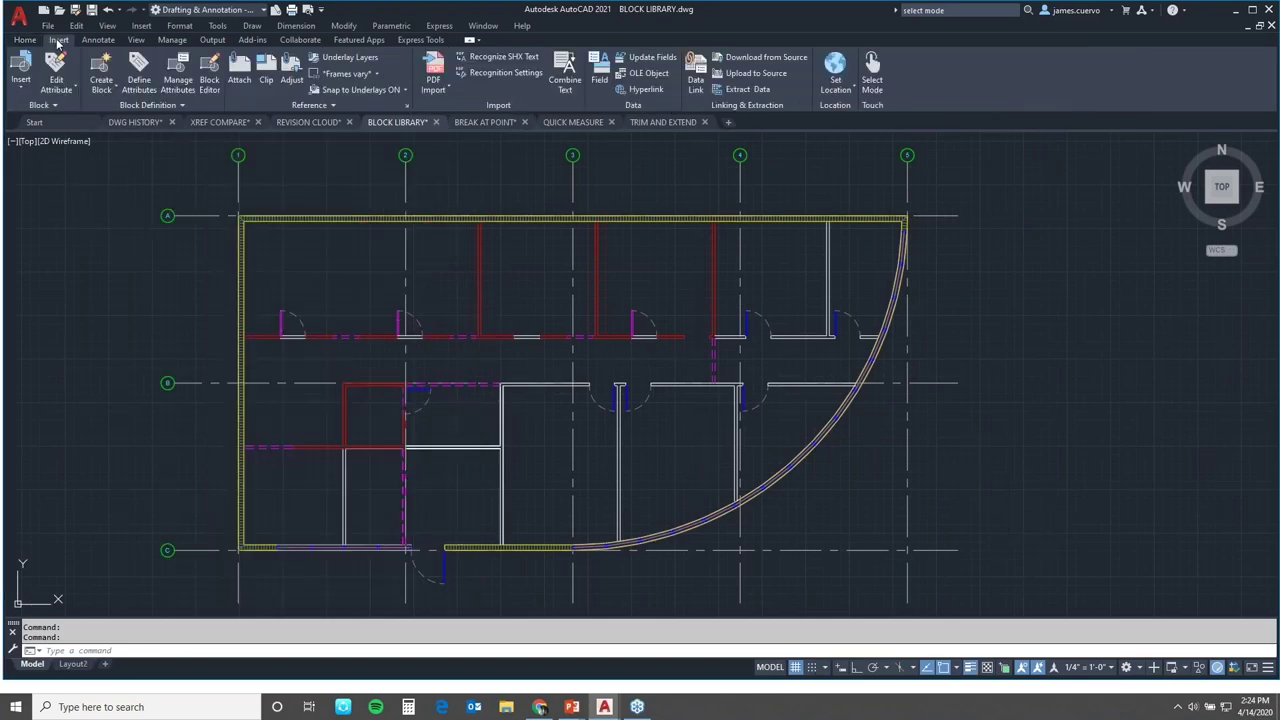
pyautogui.click(24, 93)
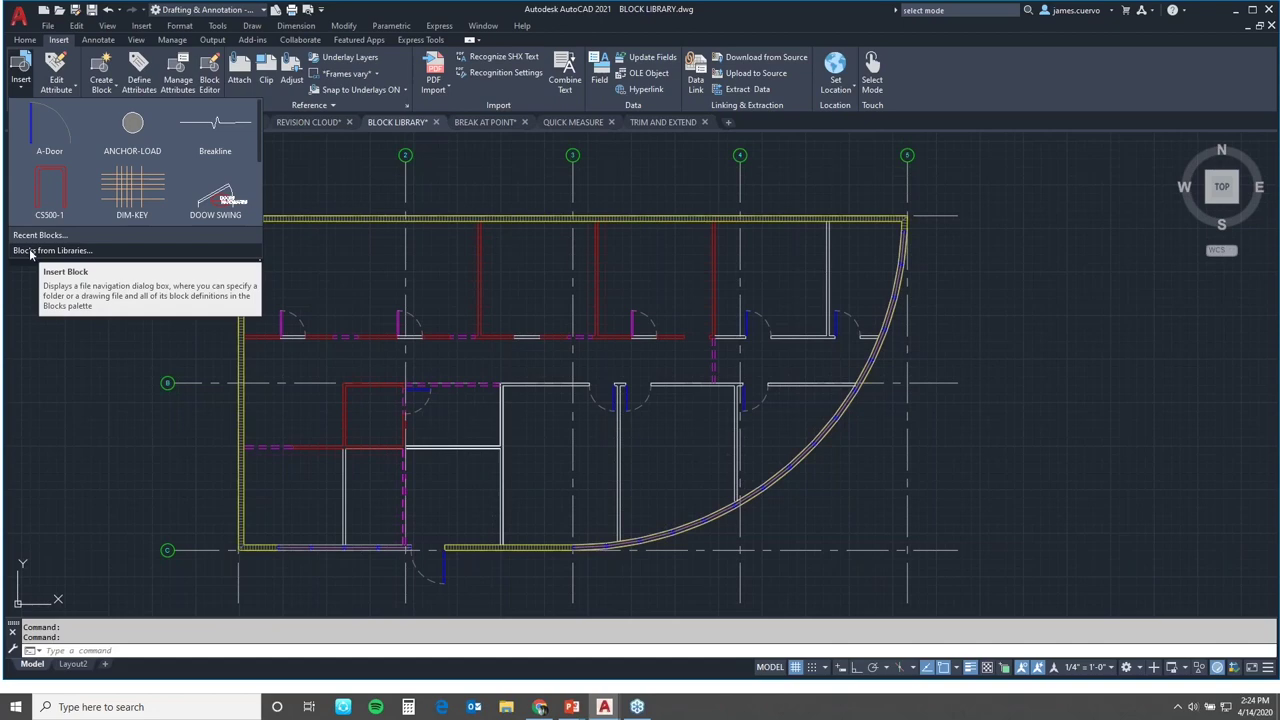
pyautogui.click(30, 251)
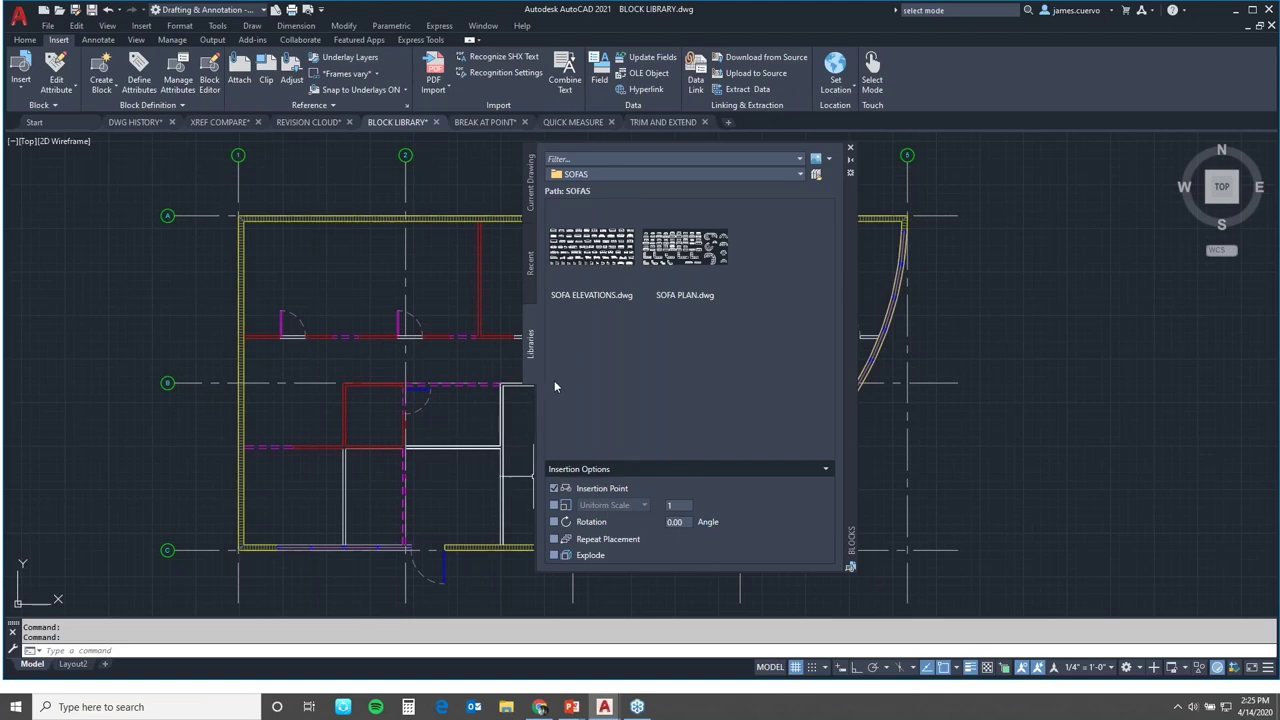
# Flip through the Recent and Current Drawing tabs, then browse SOFA ELEVATIONS.dwg and return to SOFAS.
pyautogui.click(533, 266)
pyautogui.click(533, 206)
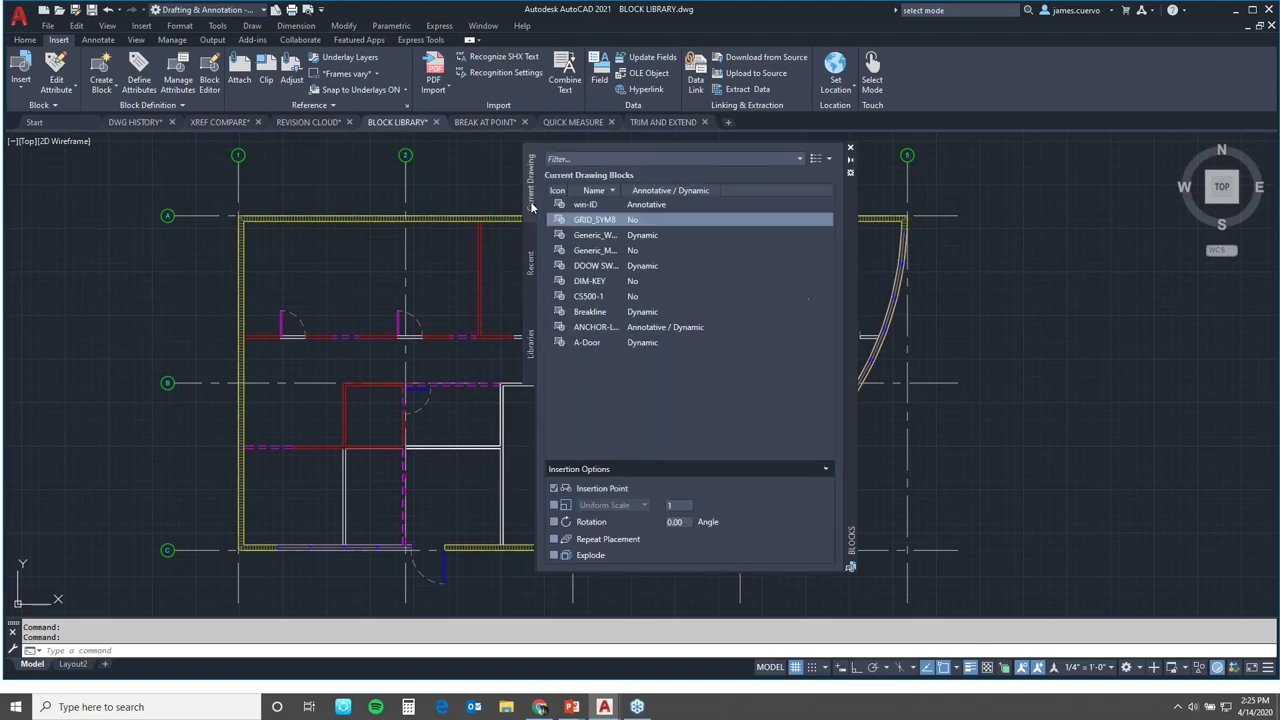
pyautogui.click(531, 345)
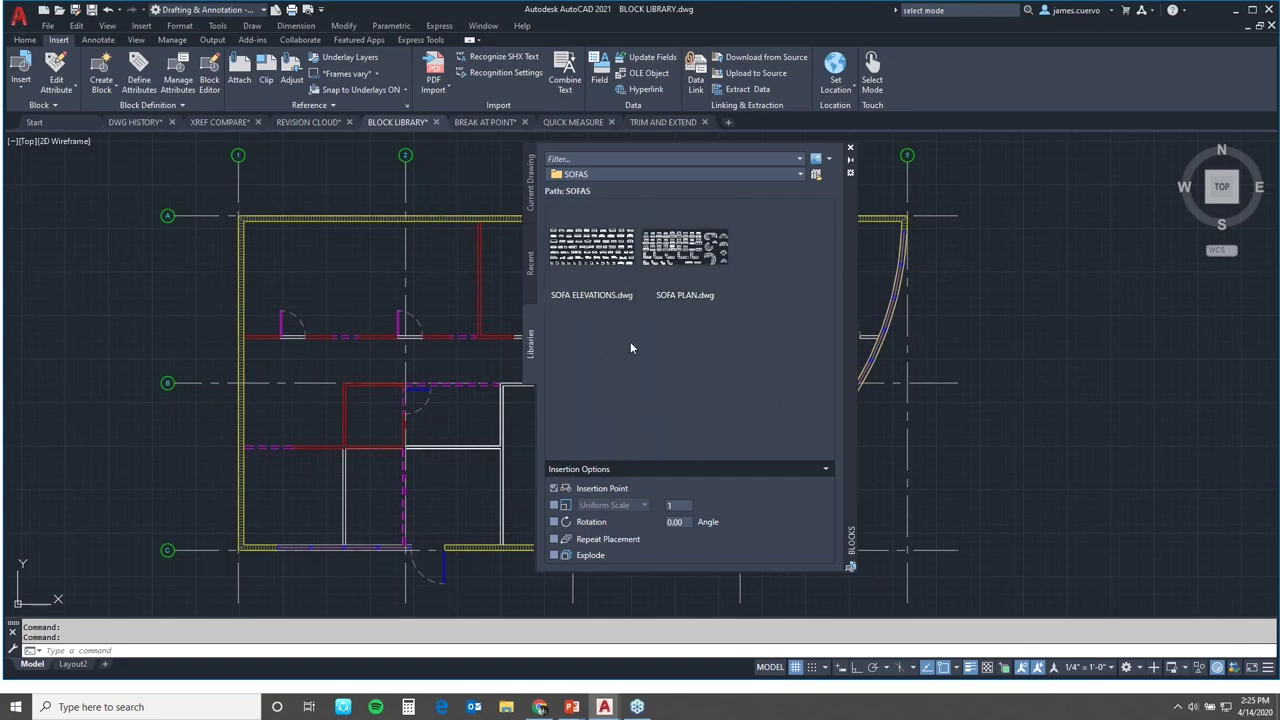
pyautogui.click(614, 269)
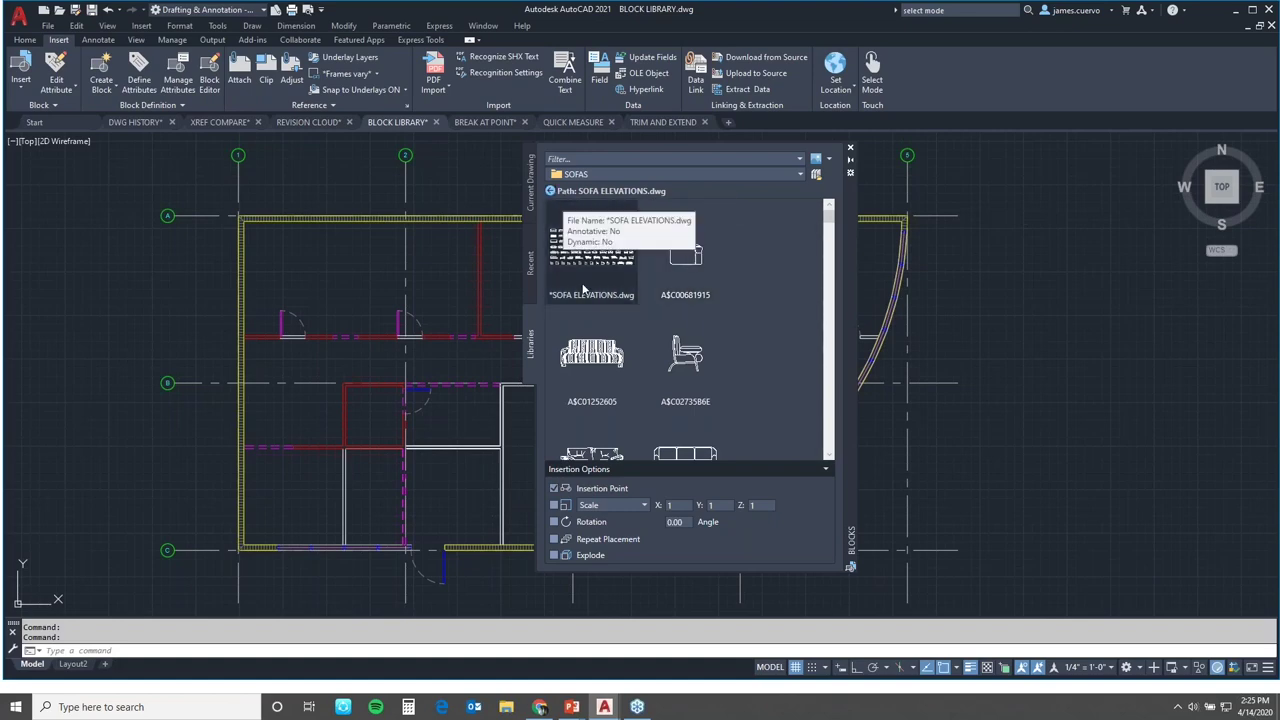
pyautogui.click(549, 190)
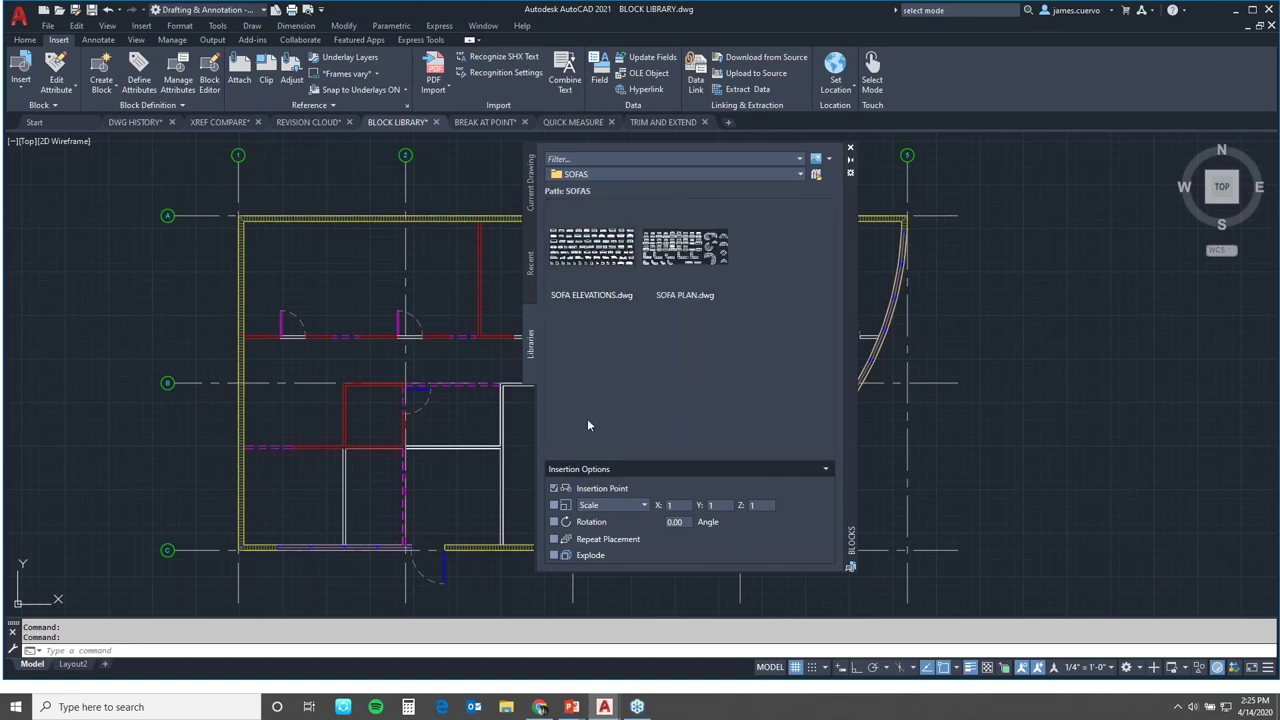
pyautogui.doubleClick(592, 242)
pyautogui.click(549, 191)
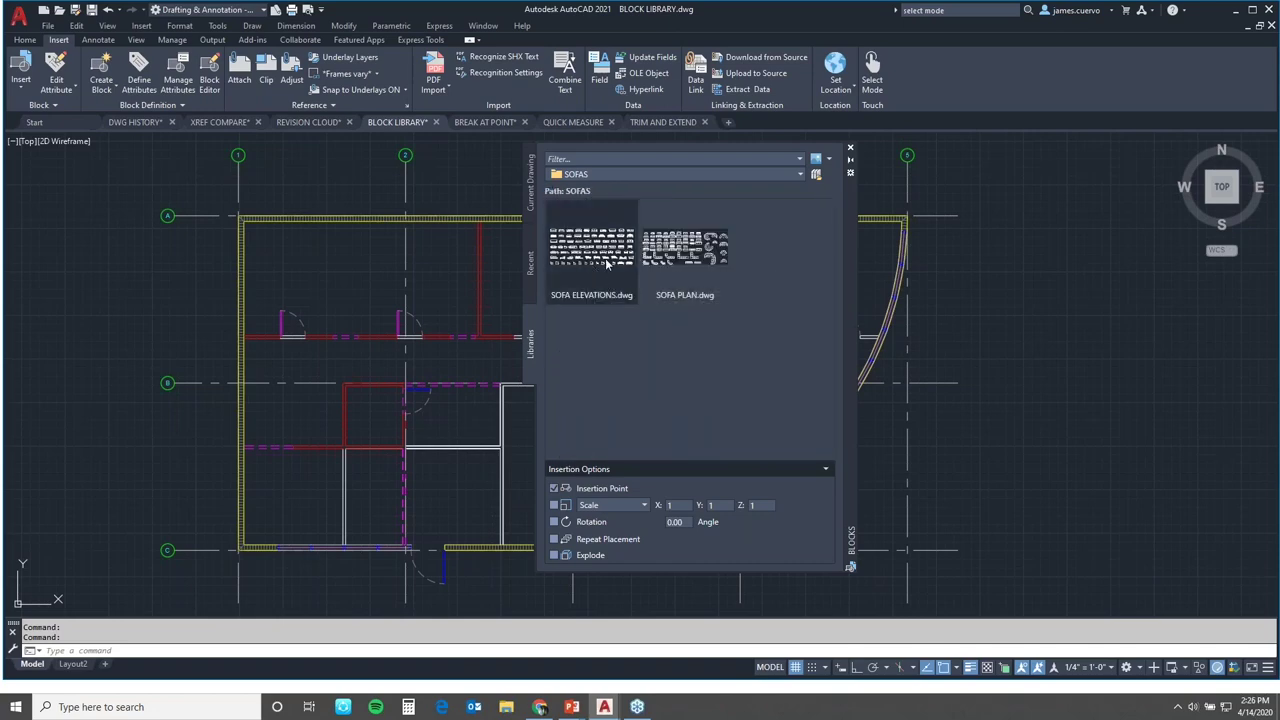
# Open SOFA PLAN.dwg in the library and scroll through its sofa blocks.
pyautogui.doubleClick(672, 264)
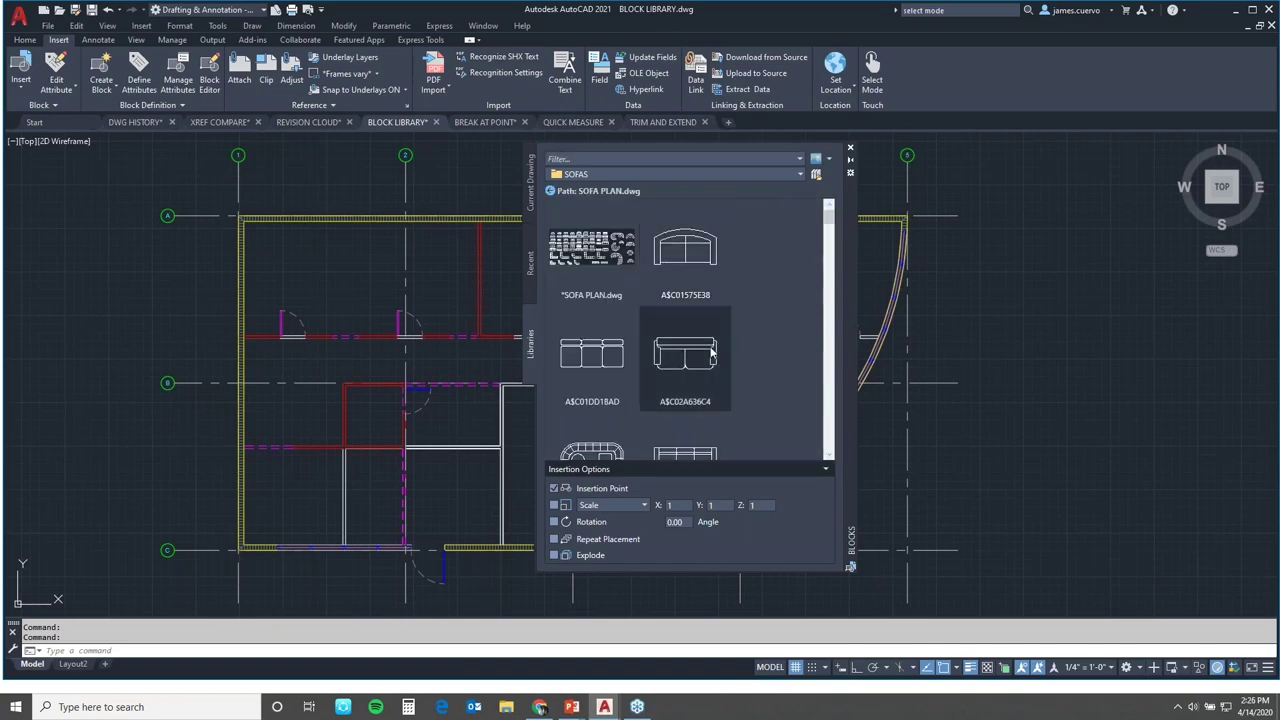
pyautogui.scroll(-1, 752, 352)
pyautogui.scroll(-3, 747, 352)
pyautogui.scroll(3, 745, 354)
pyautogui.scroll(3, 745, 353)
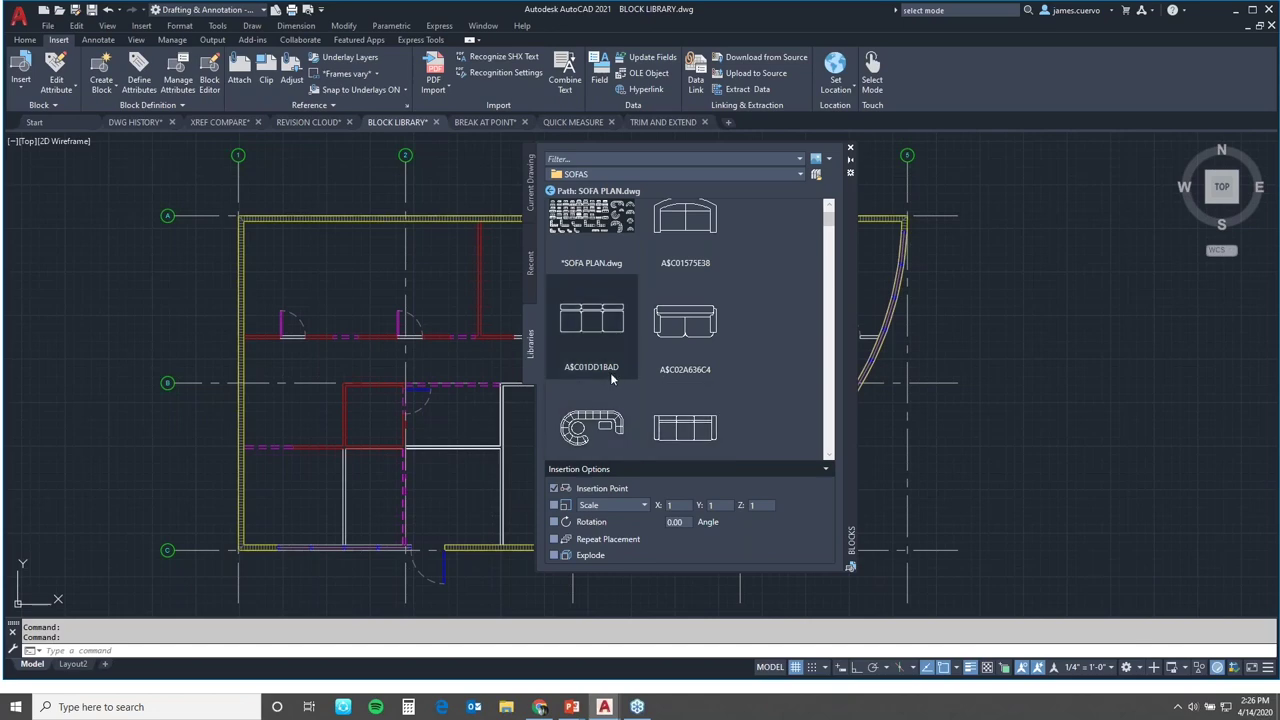
# Filter the library blocks with *bad and switch the library path to the RESTROOM folder.
pyautogui.click(594, 160)
pyautogui.write('*')
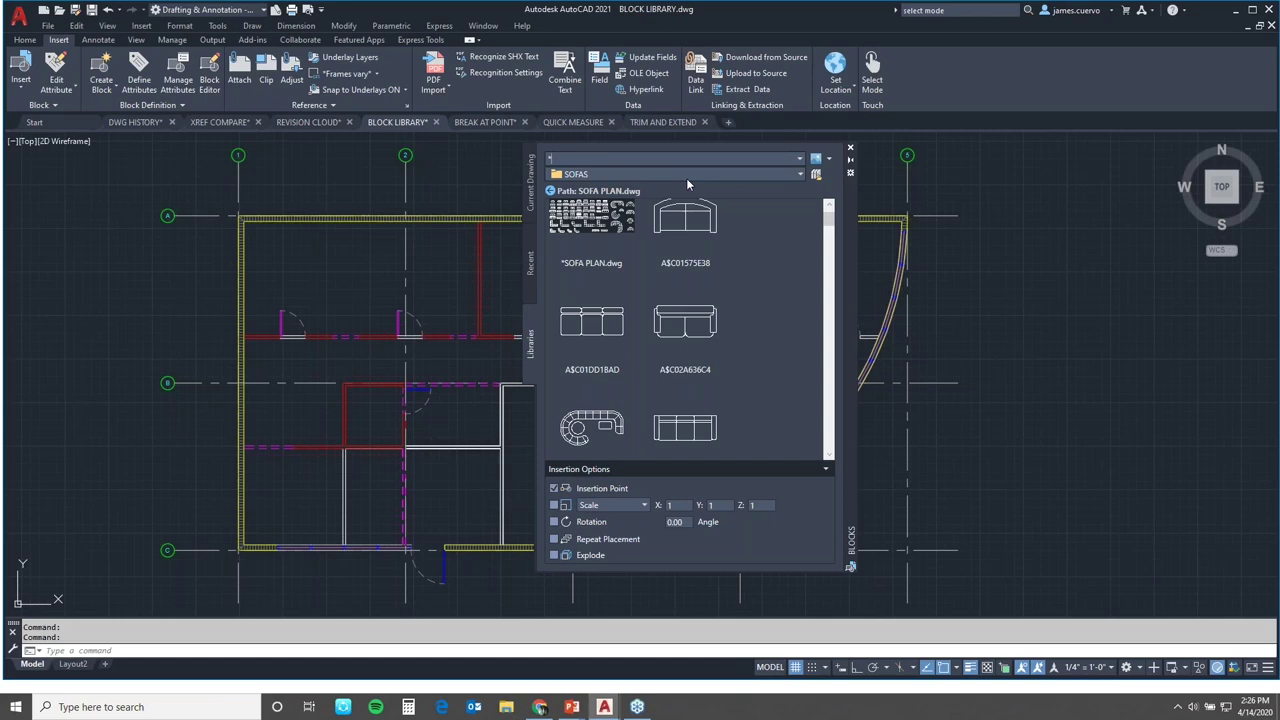
pyautogui.write('bad')
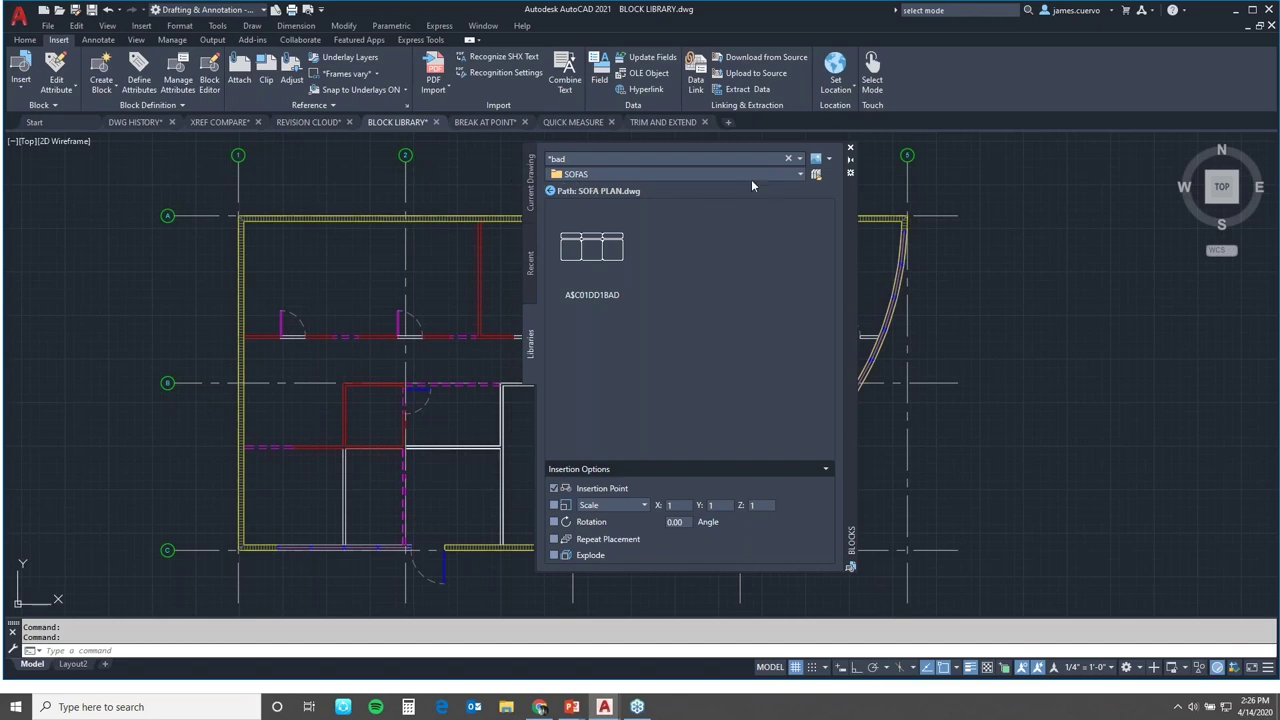
pyautogui.click(800, 174)
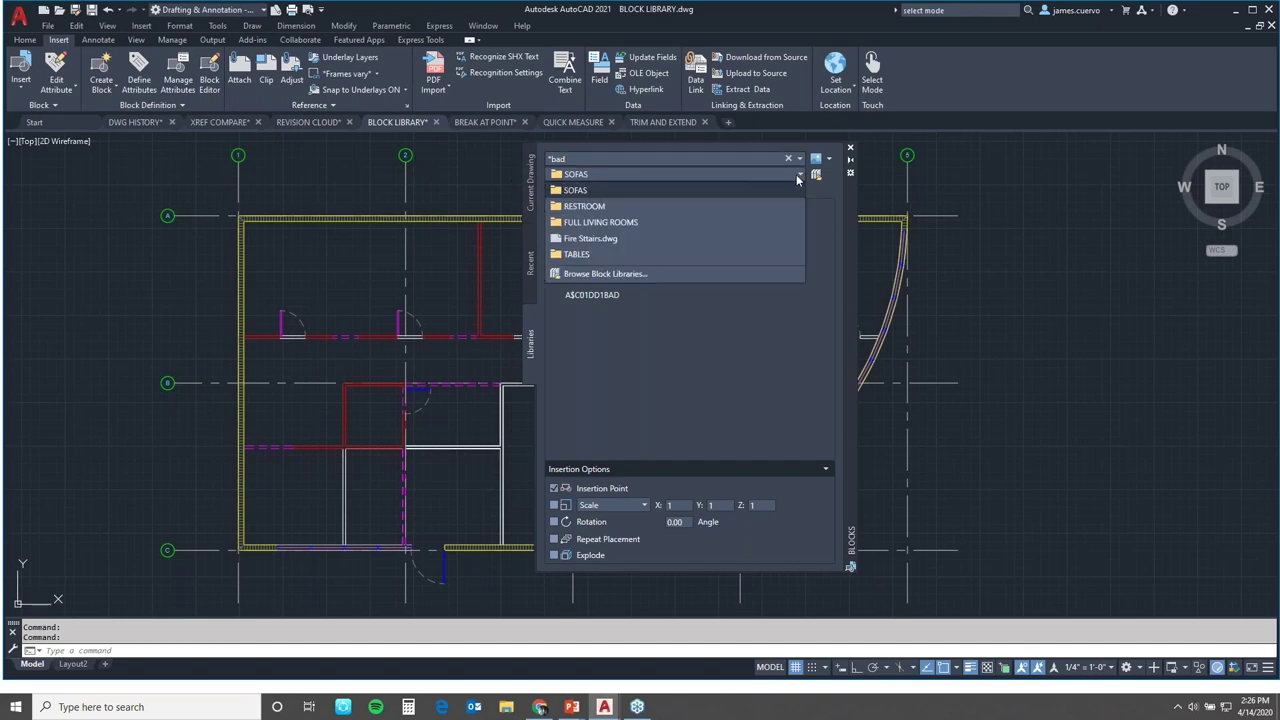
pyautogui.click(572, 206)
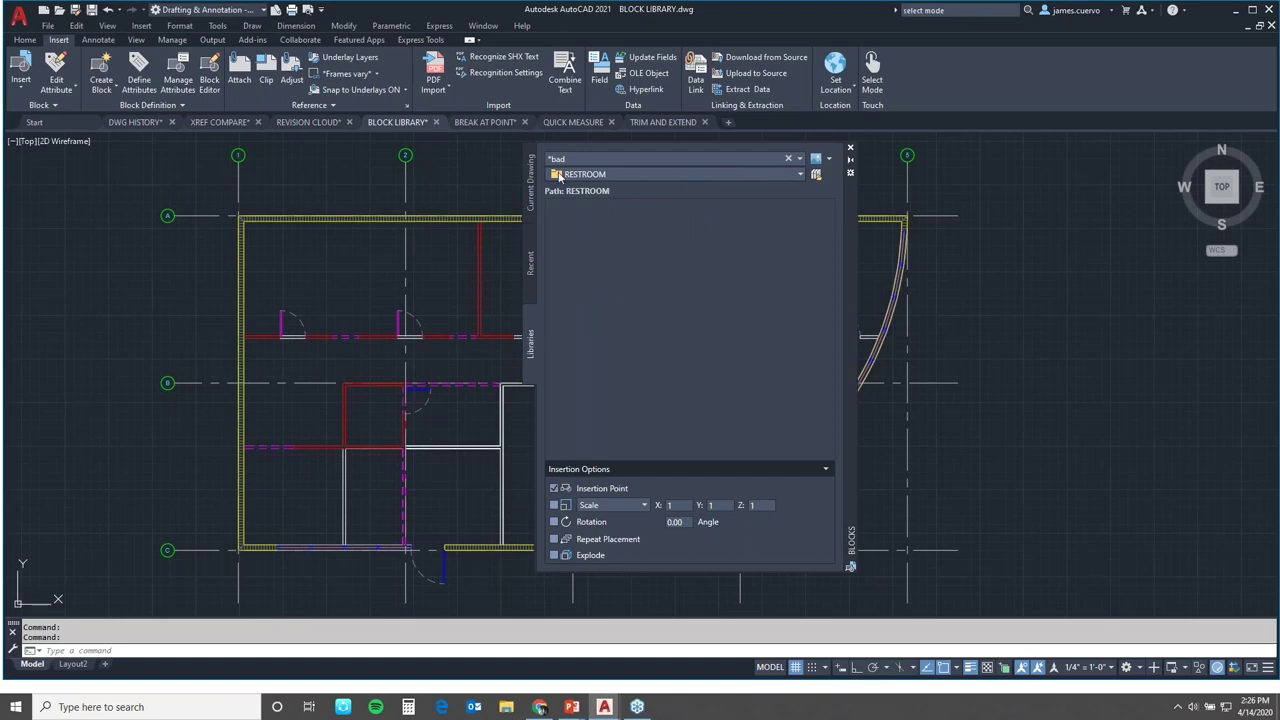
# Open and cancel the Browse Block Libraries dialog, then delete the *bad filter text.
pyautogui.click(815, 176)
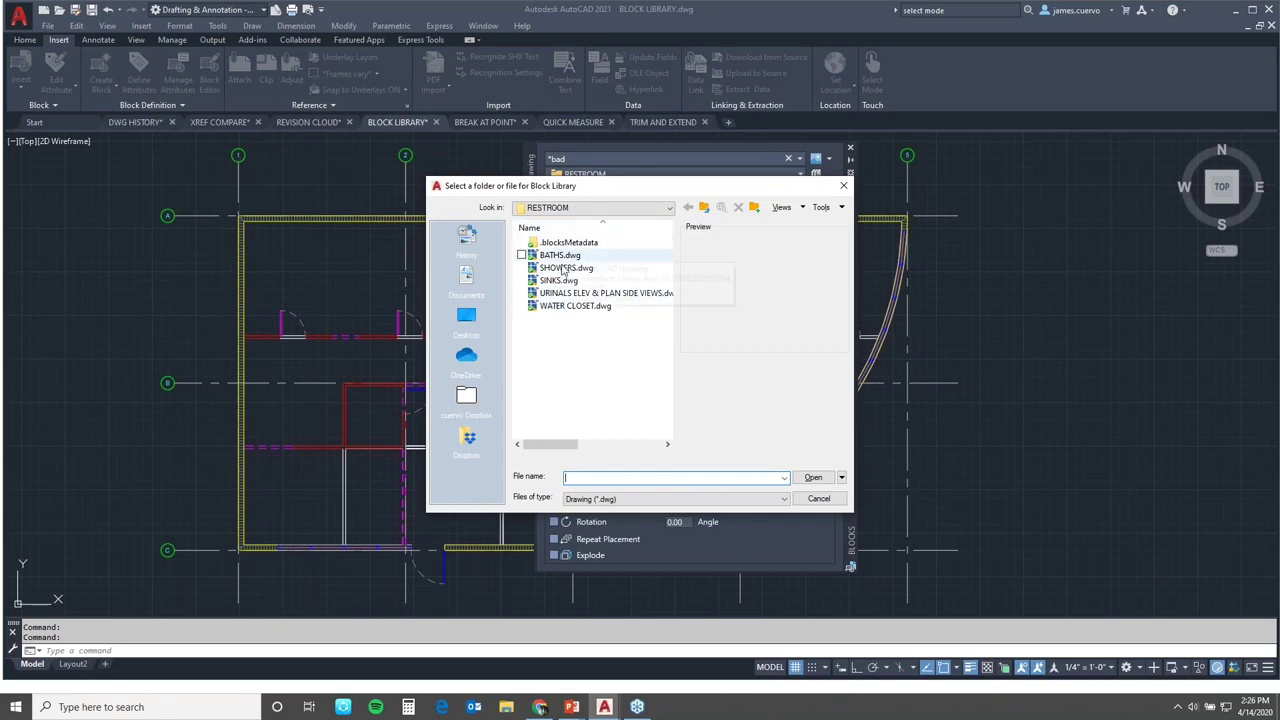
pyautogui.click(818, 499)
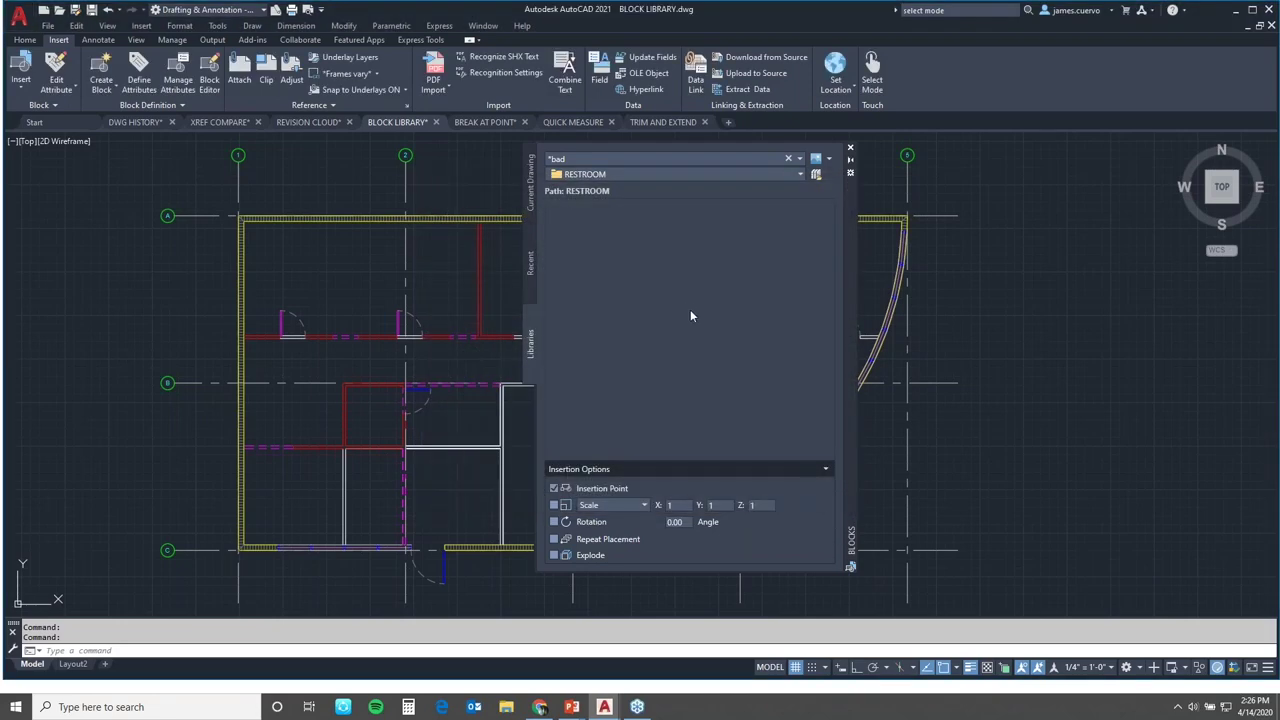
pyautogui.click(596, 159)
pyautogui.press('BackSpace')
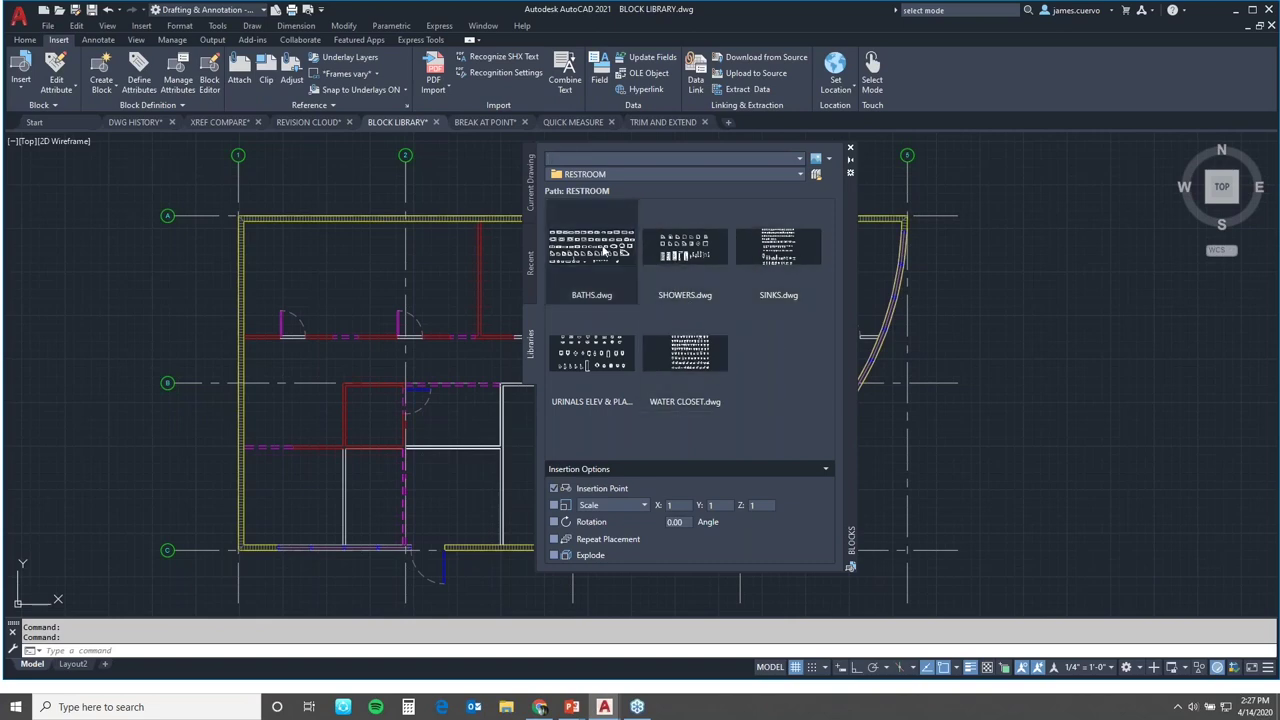
# Show the Blocks palette in Details view and switch the library to Fire Sttairs.dwg.
pyautogui.click(829, 161)
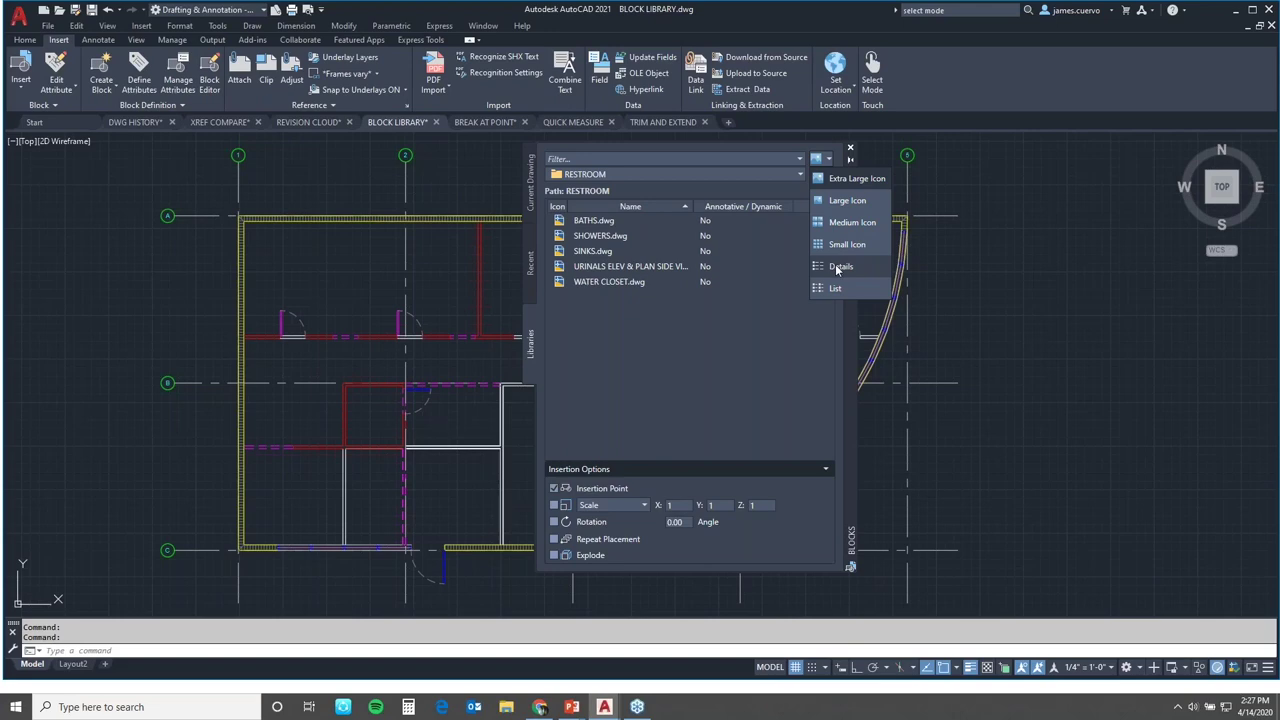
pyautogui.click(837, 267)
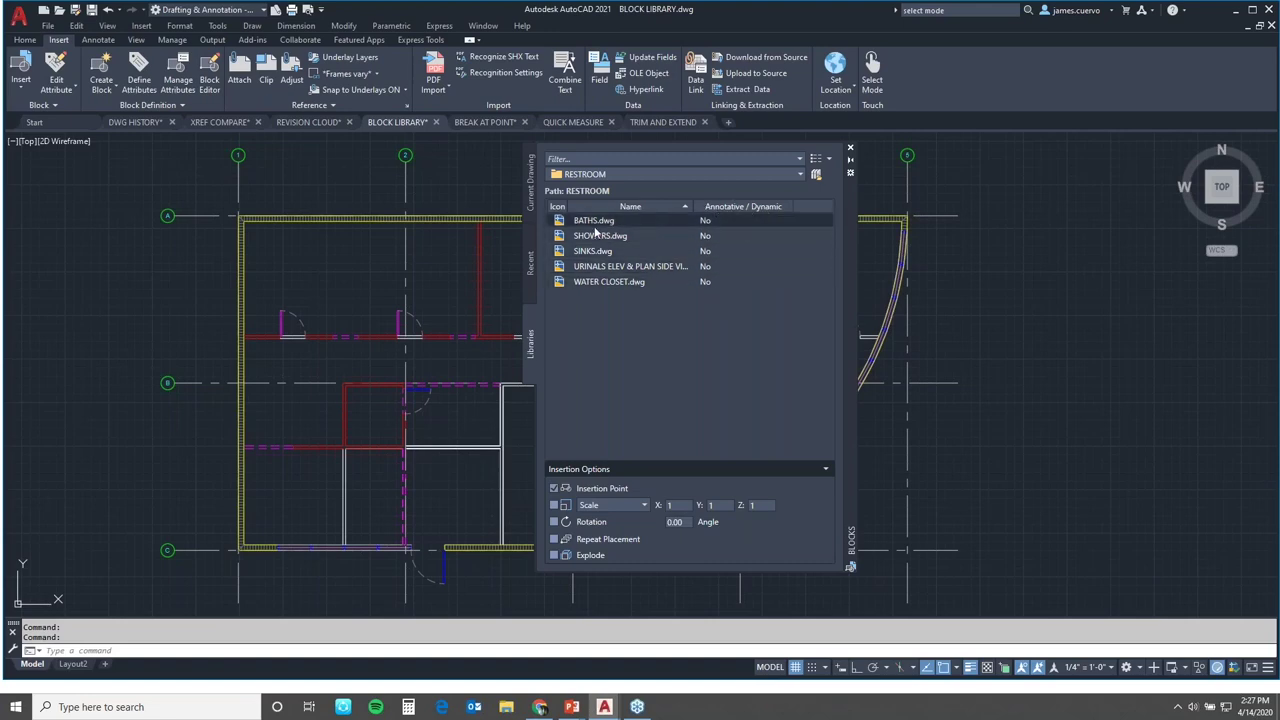
pyautogui.click(700, 173)
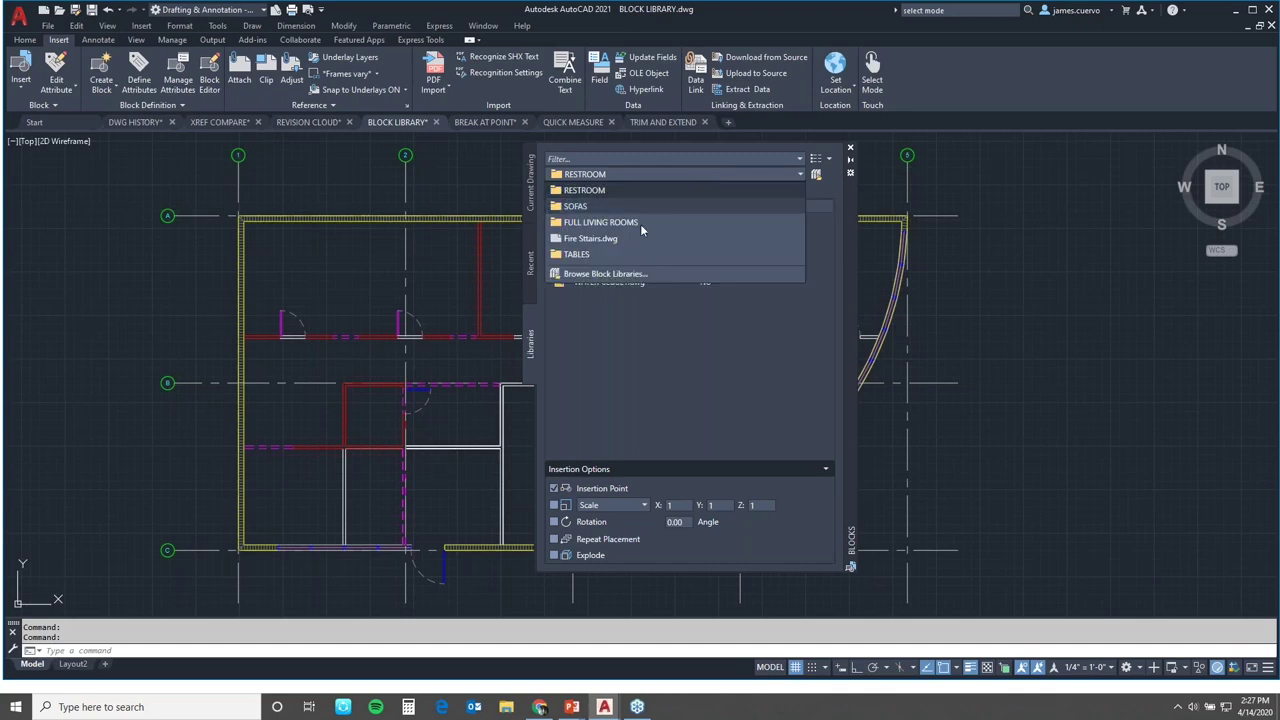
pyautogui.click(619, 238)
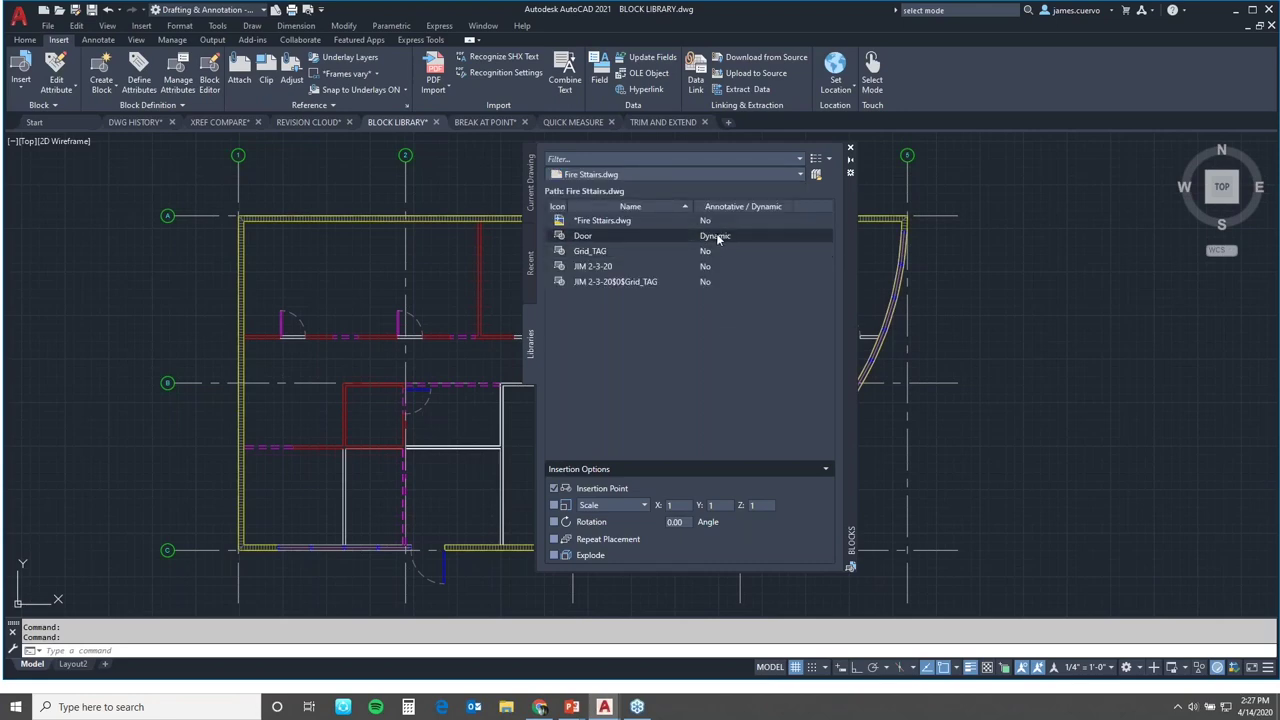
pyautogui.moveTo(715, 238)
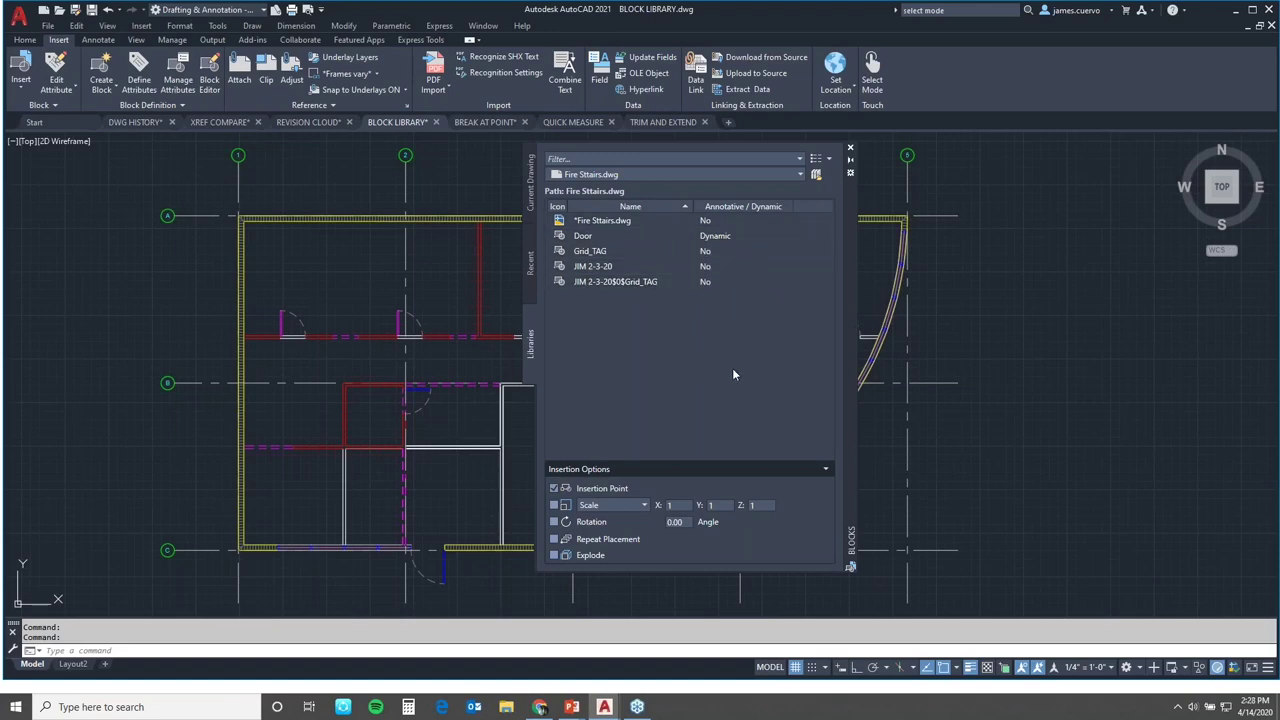
pyautogui.hotkey('alt', 'Tab')
pyautogui.hotkey('alt', 'Tab')
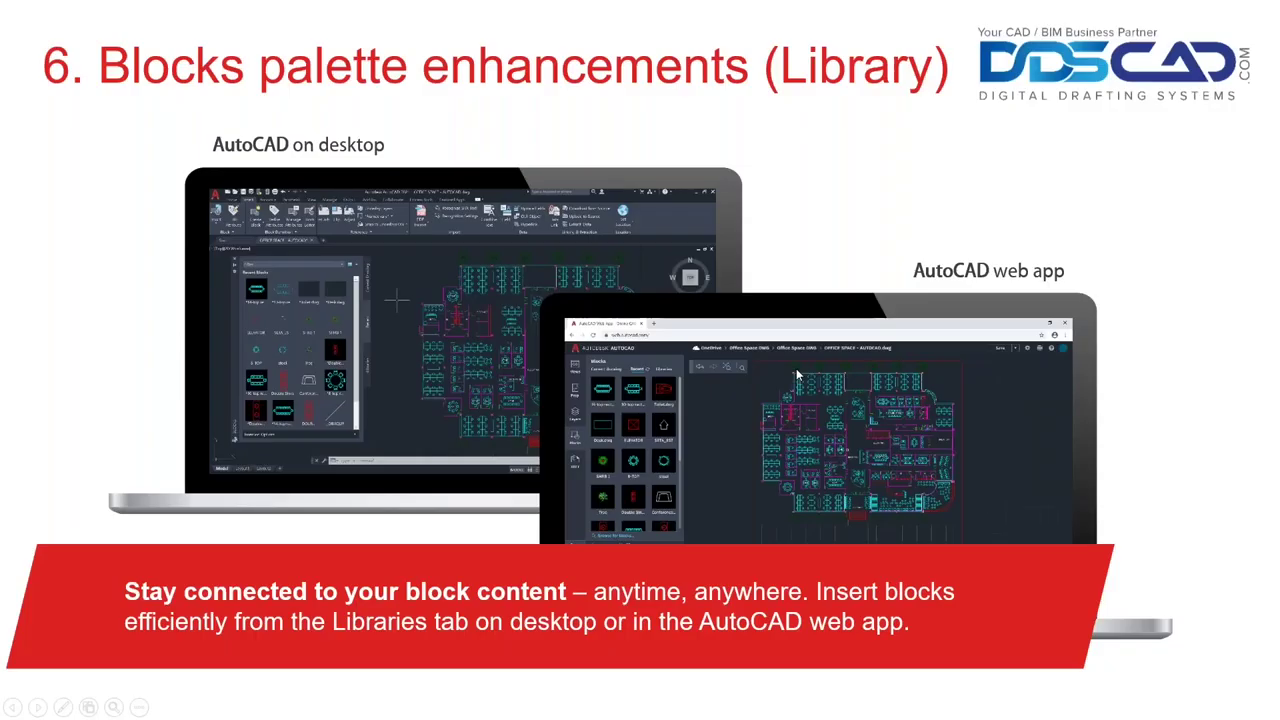
pyautogui.press('Right')
pyautogui.press('Right')
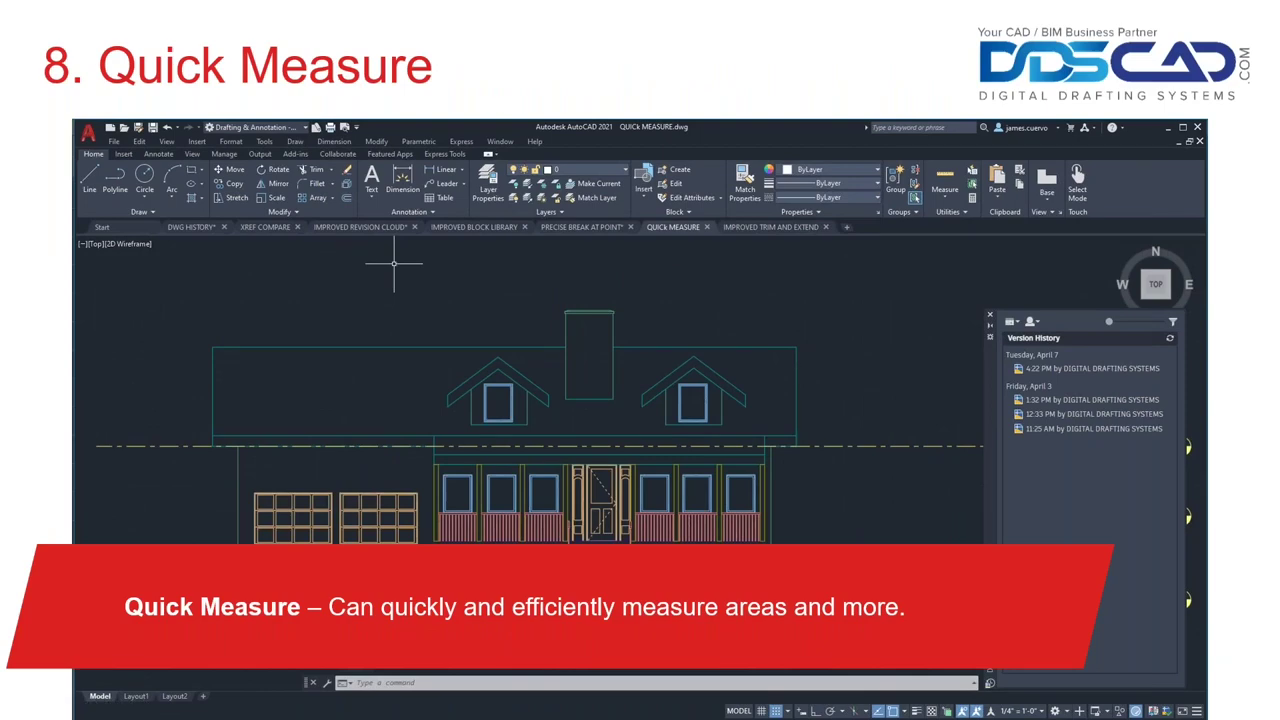
pyautogui.press('Left')
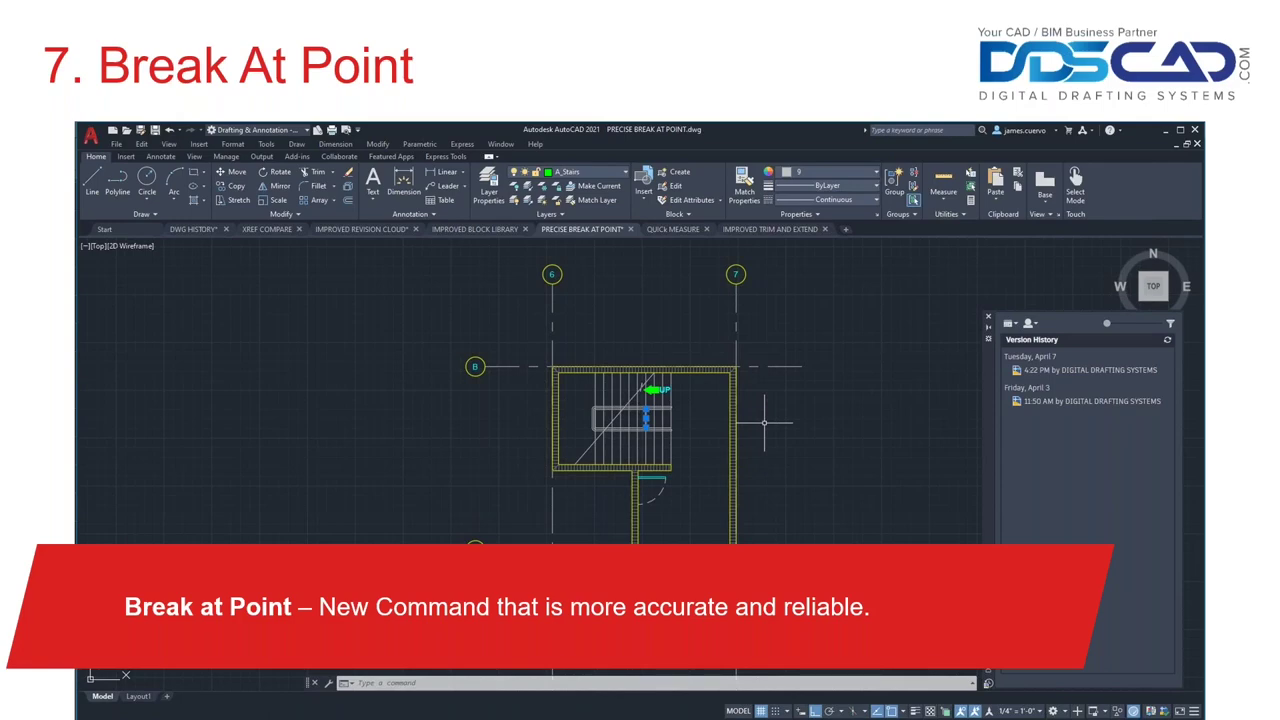
pyautogui.hotkey('alt', 'Tab')
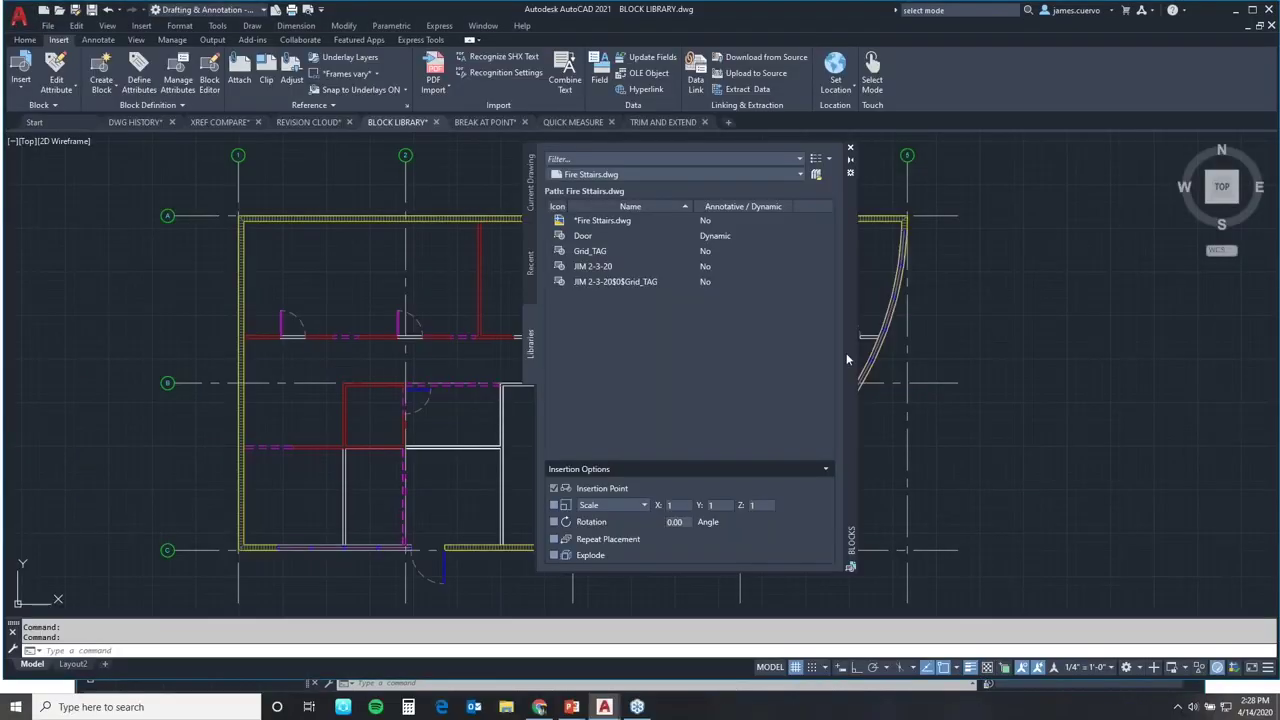
# Close the Blocks palette and switch to the BREAK AT POINT drawing.
pyautogui.click(850, 147)
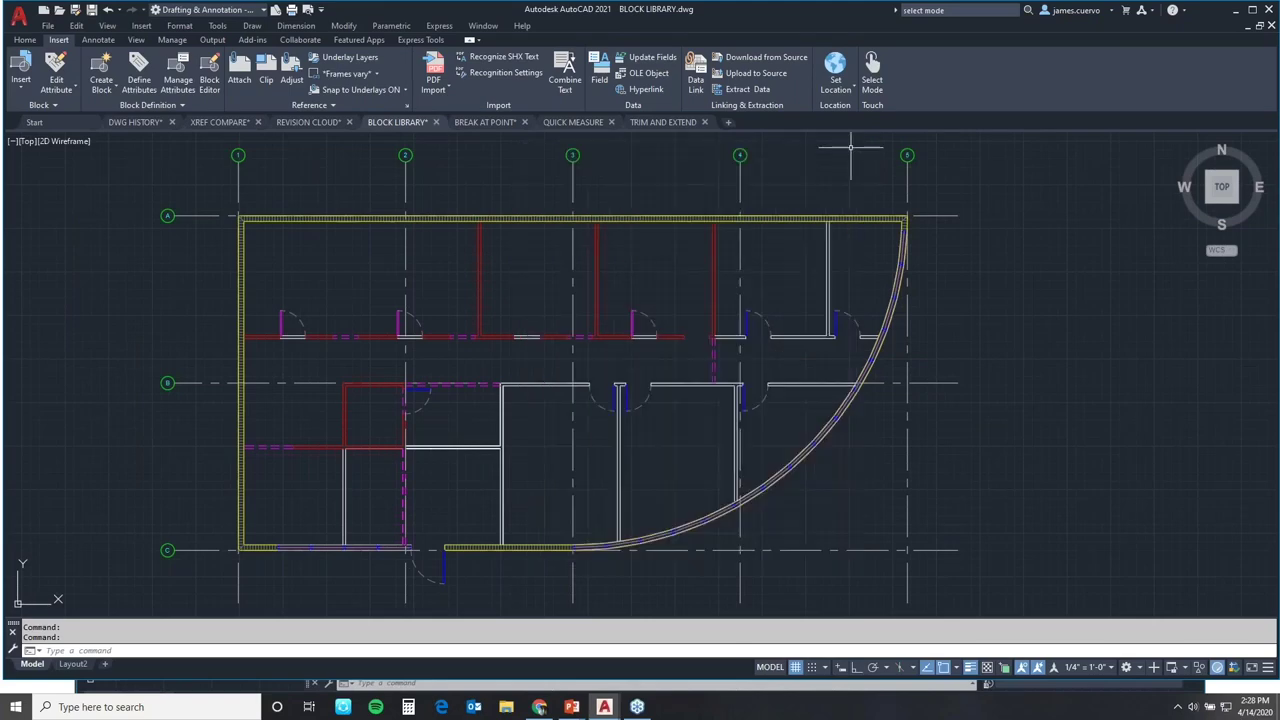
pyautogui.click(489, 122)
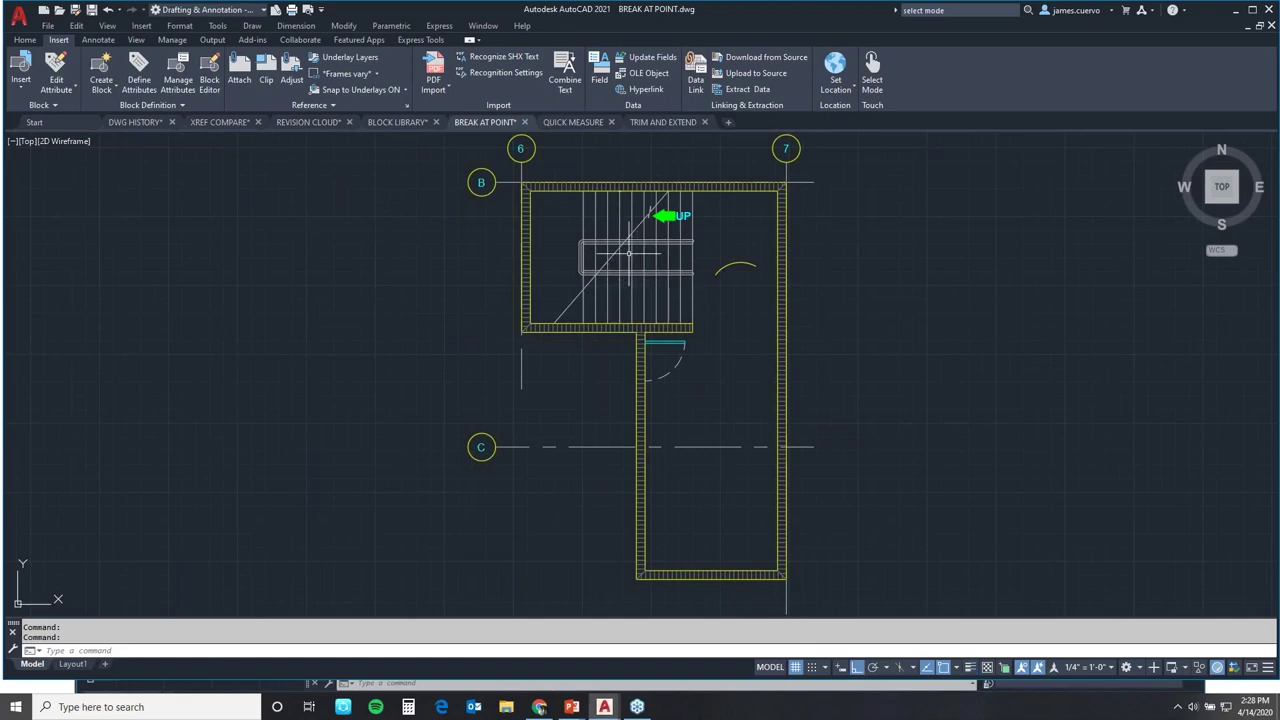
pyautogui.scroll(2, 629, 254)
pyautogui.scroll(-2, 614, 306)
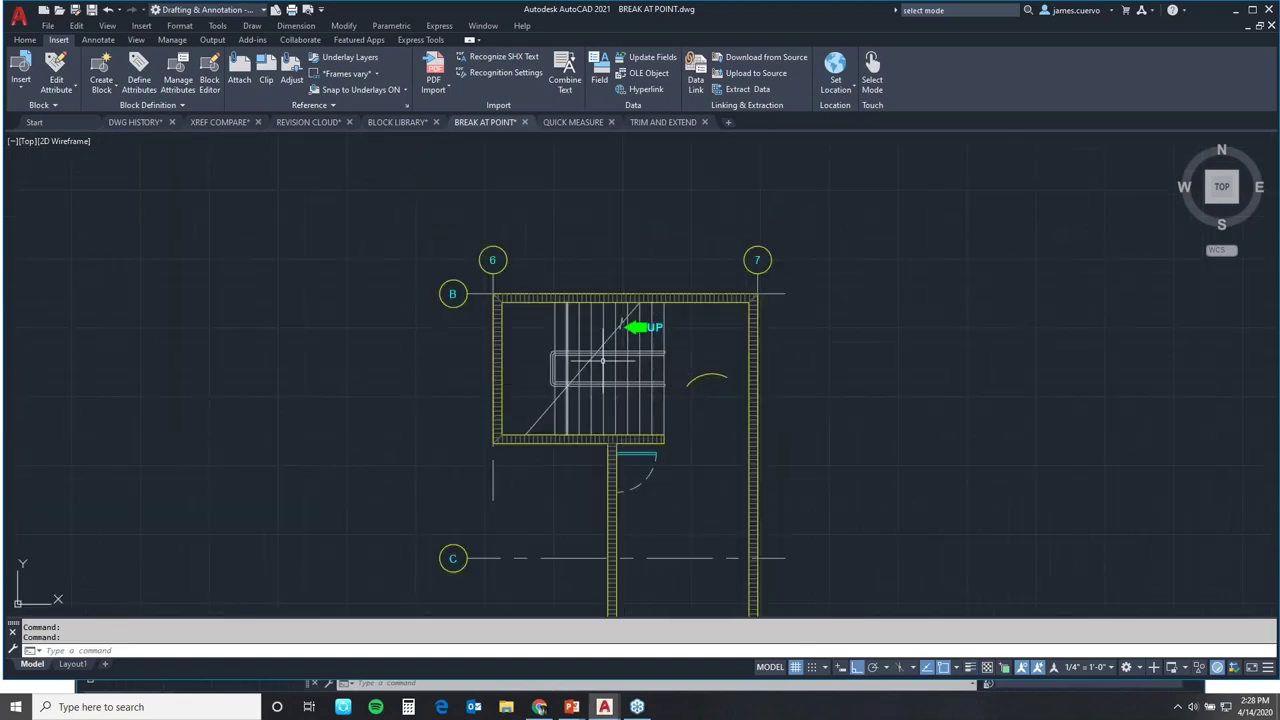
pyautogui.scroll(4, 604, 360)
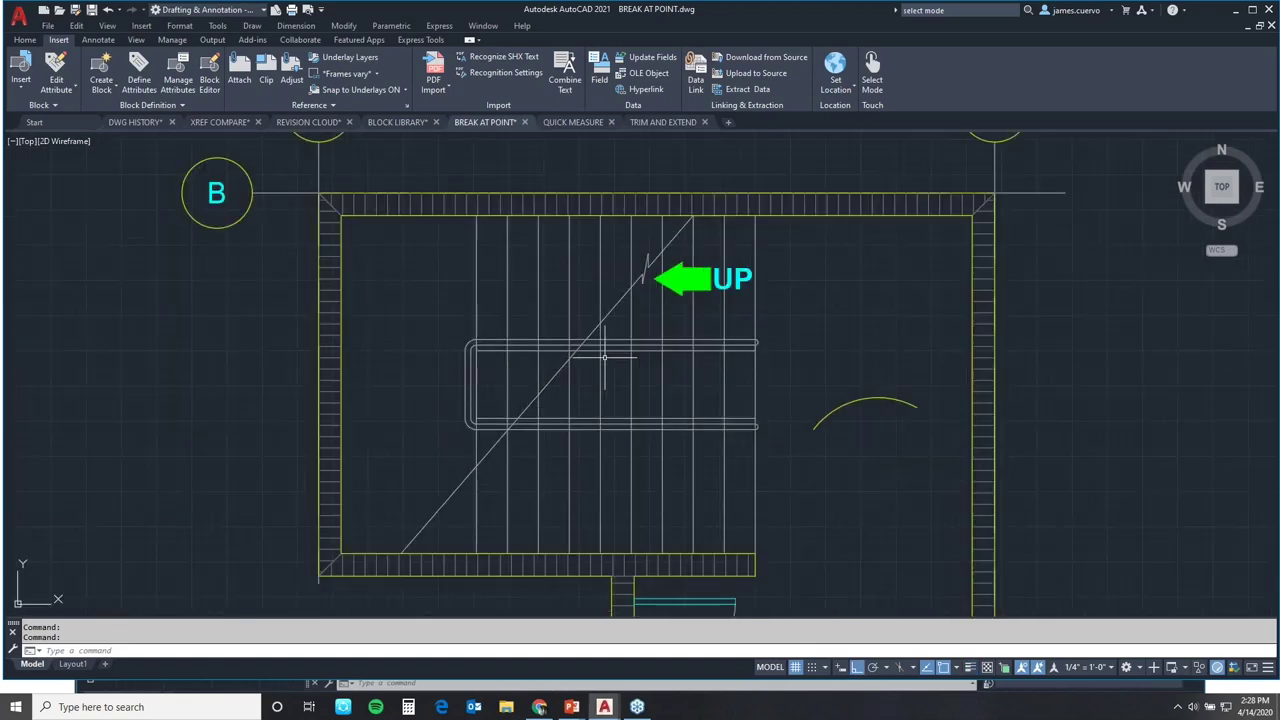
# Break the vertical stair line at its handrail intersection with Break at Point, then repeat the command.
pyautogui.click(22, 40)
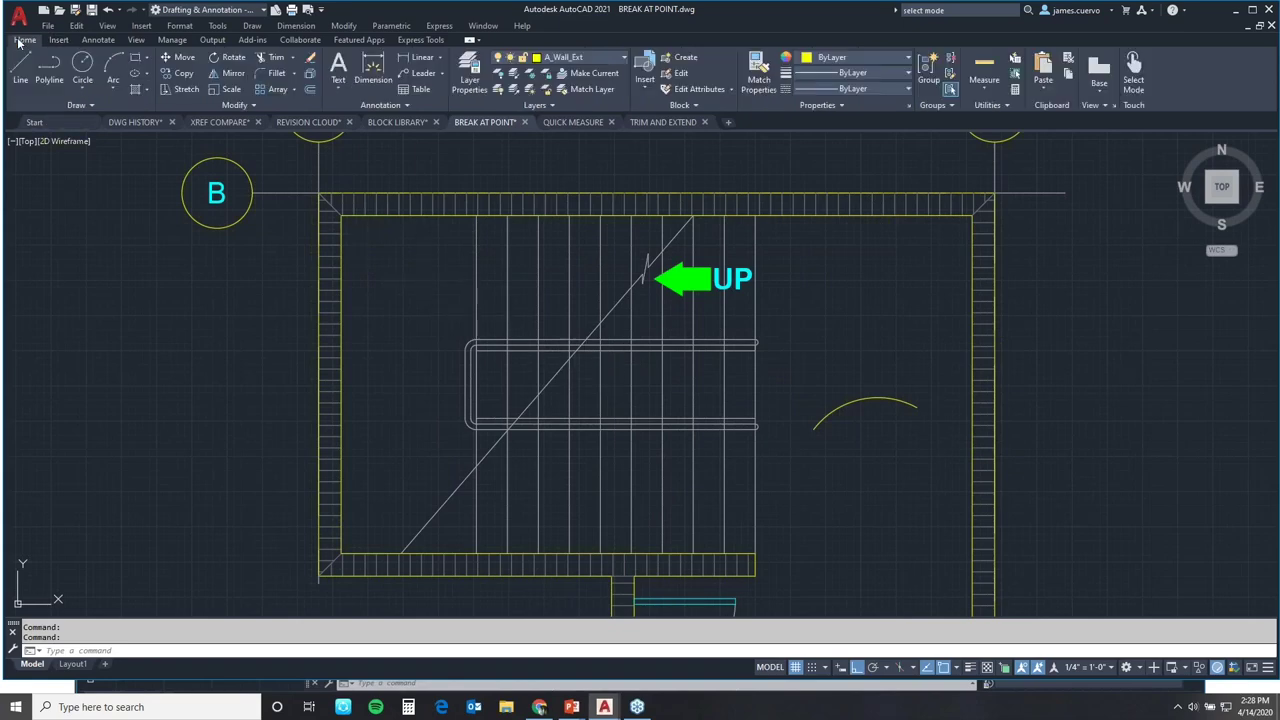
pyautogui.click(237, 107)
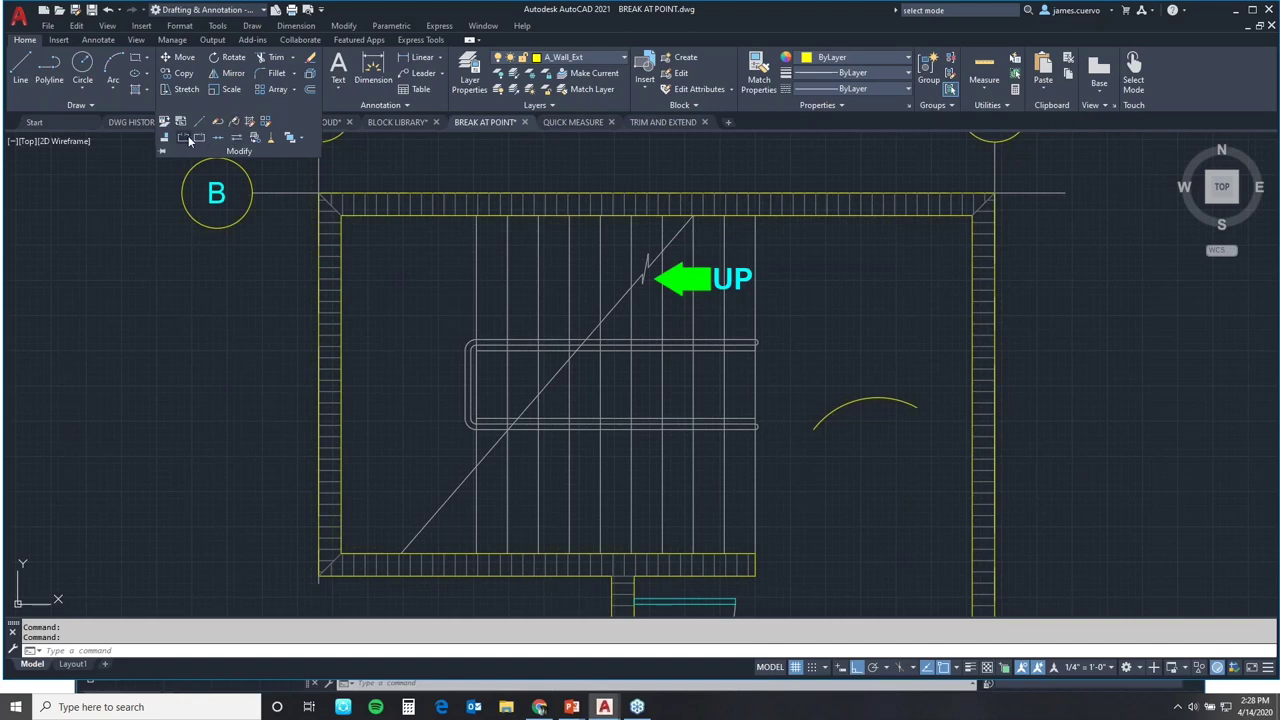
pyautogui.click(199, 143)
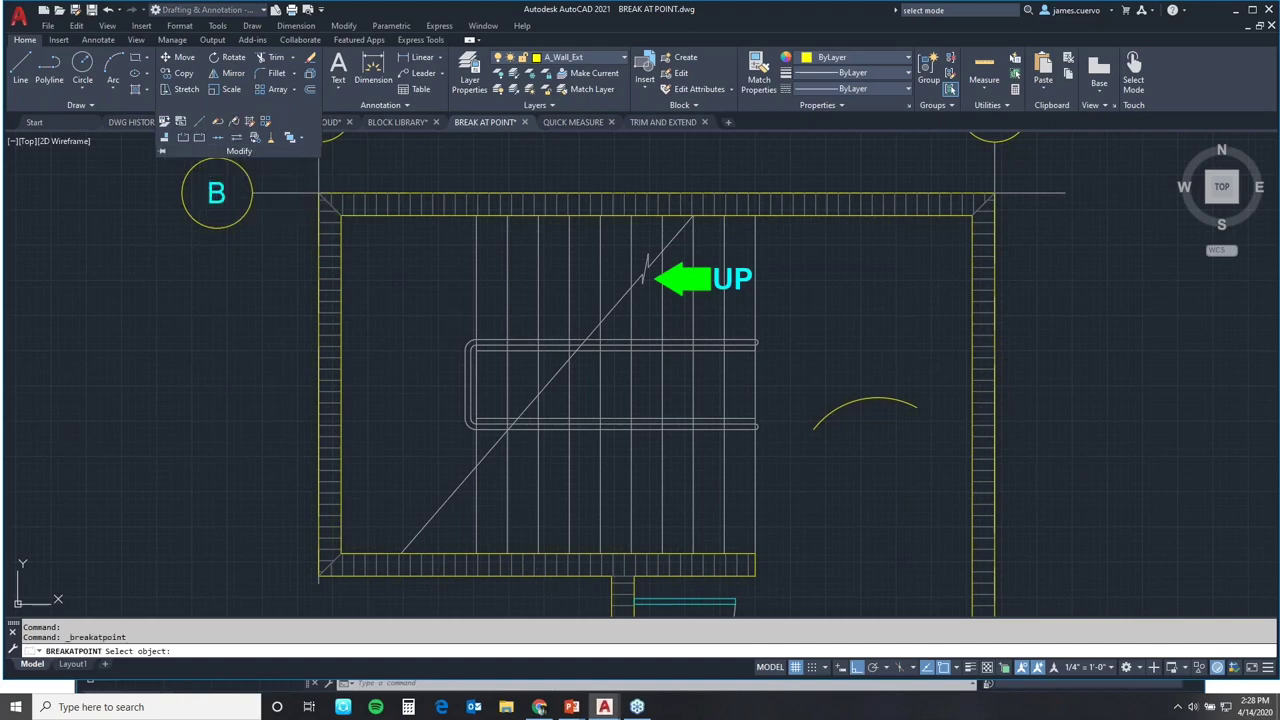
pyautogui.click(600, 380)
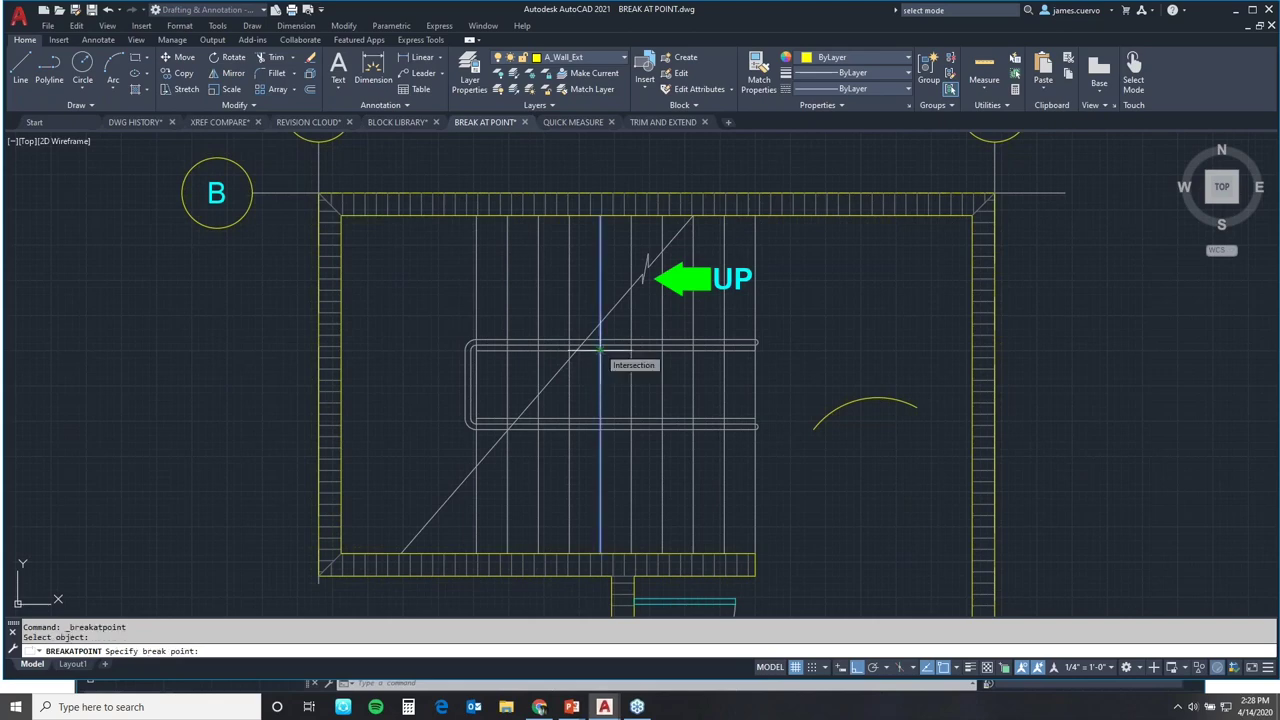
pyautogui.click(600, 349)
pyautogui.click(600, 368)
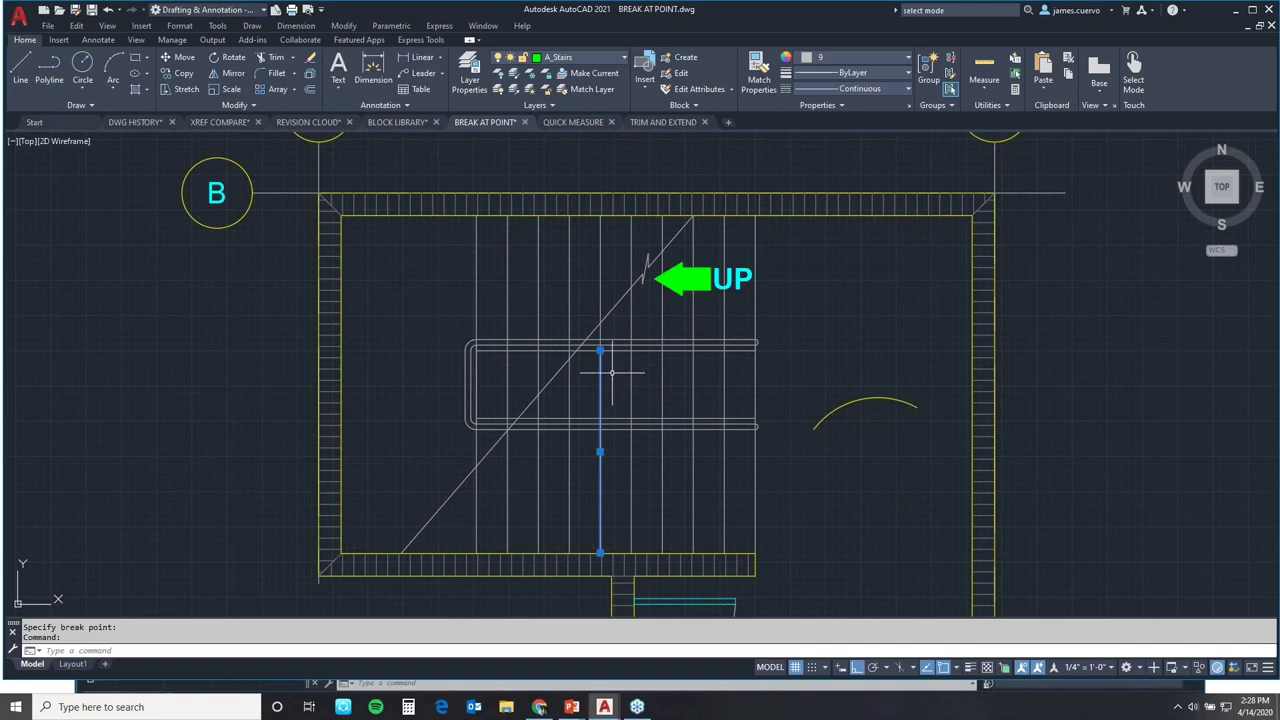
pyautogui.press('Escape')
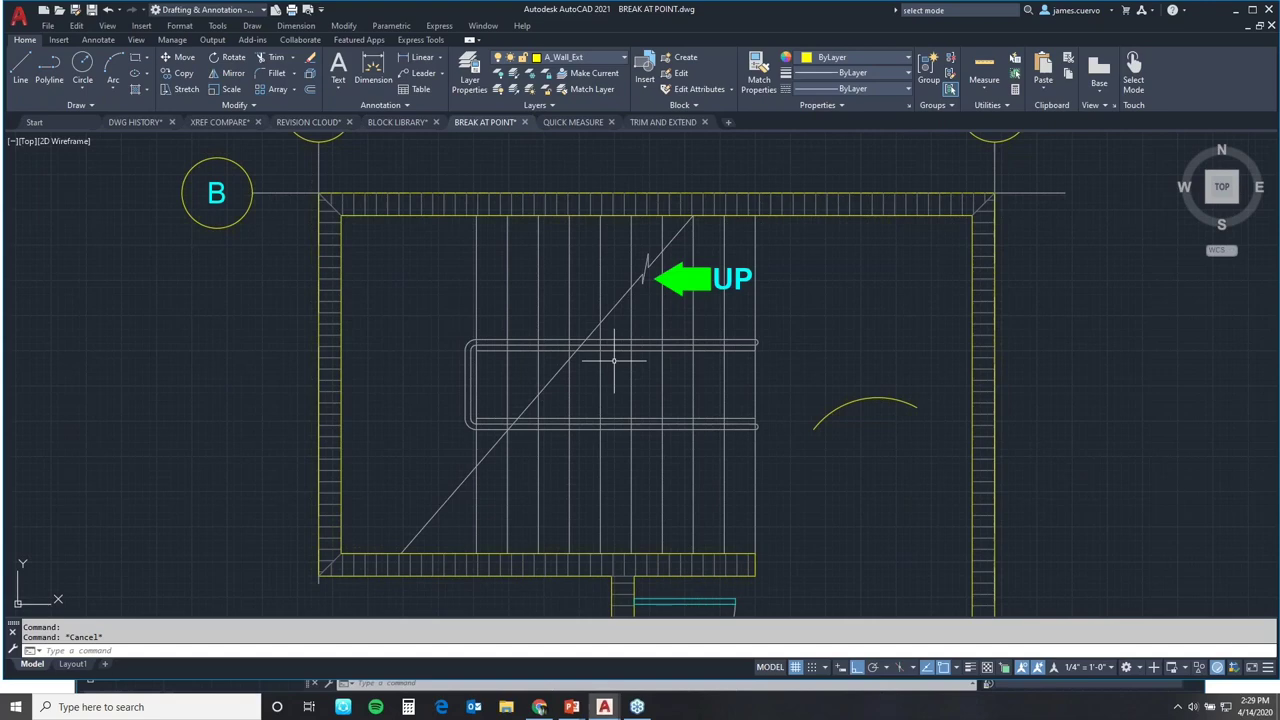
pyautogui.press('Return')
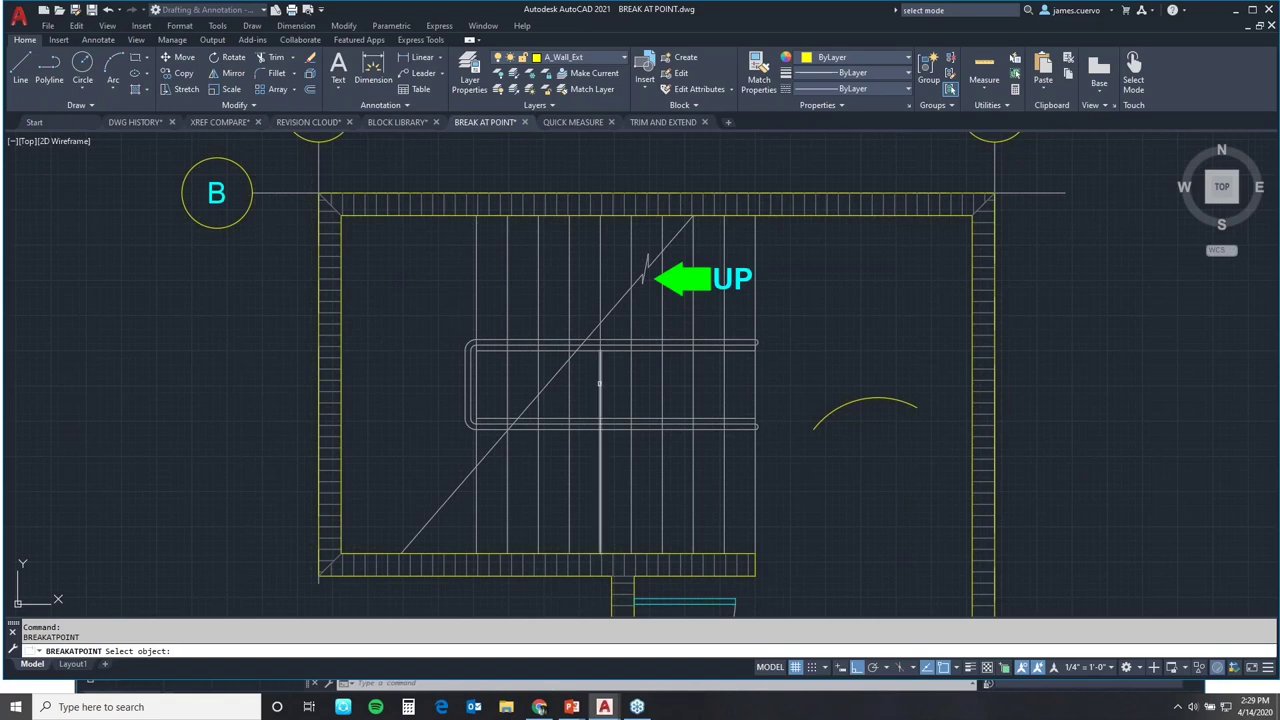
# Break the stair line 24" along and erase the piece between the breaks.
pyautogui.click(598, 383)
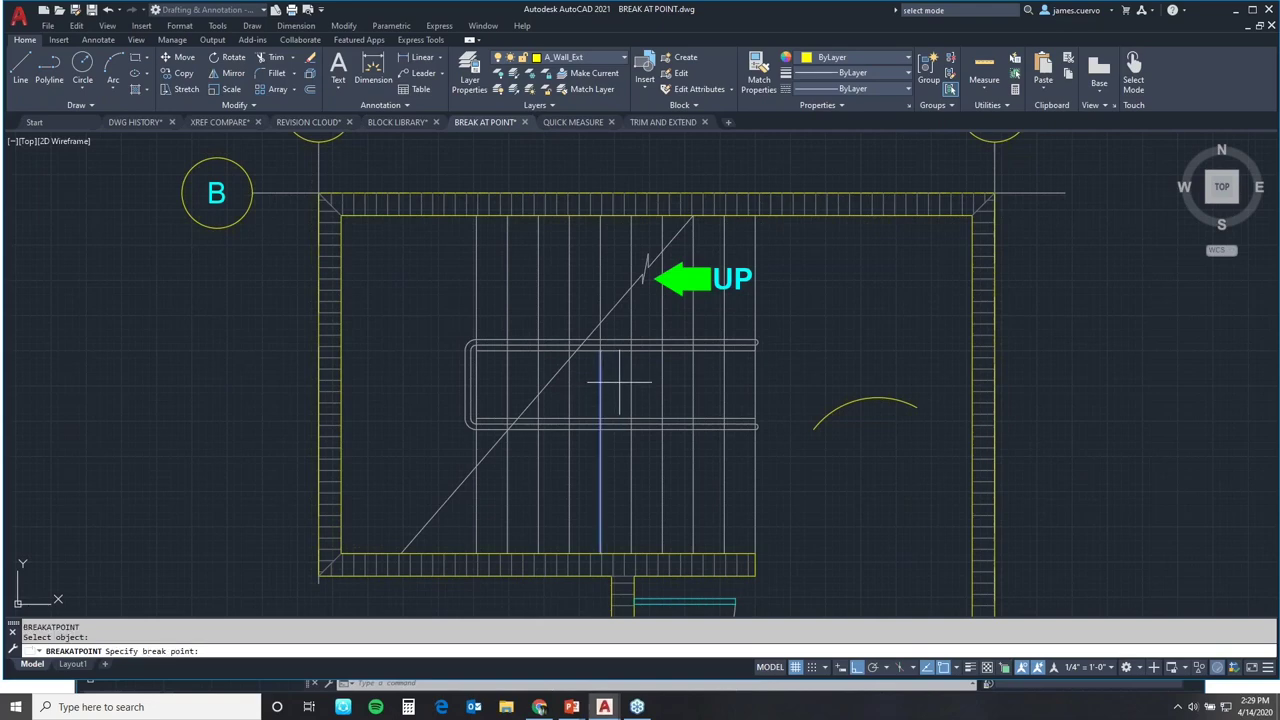
pyautogui.scroll(4, 622, 383)
pyautogui.moveTo(622, 383); pyautogui.dragTo(686, 354, button='middle')
pyautogui.scroll(2, 686, 354)
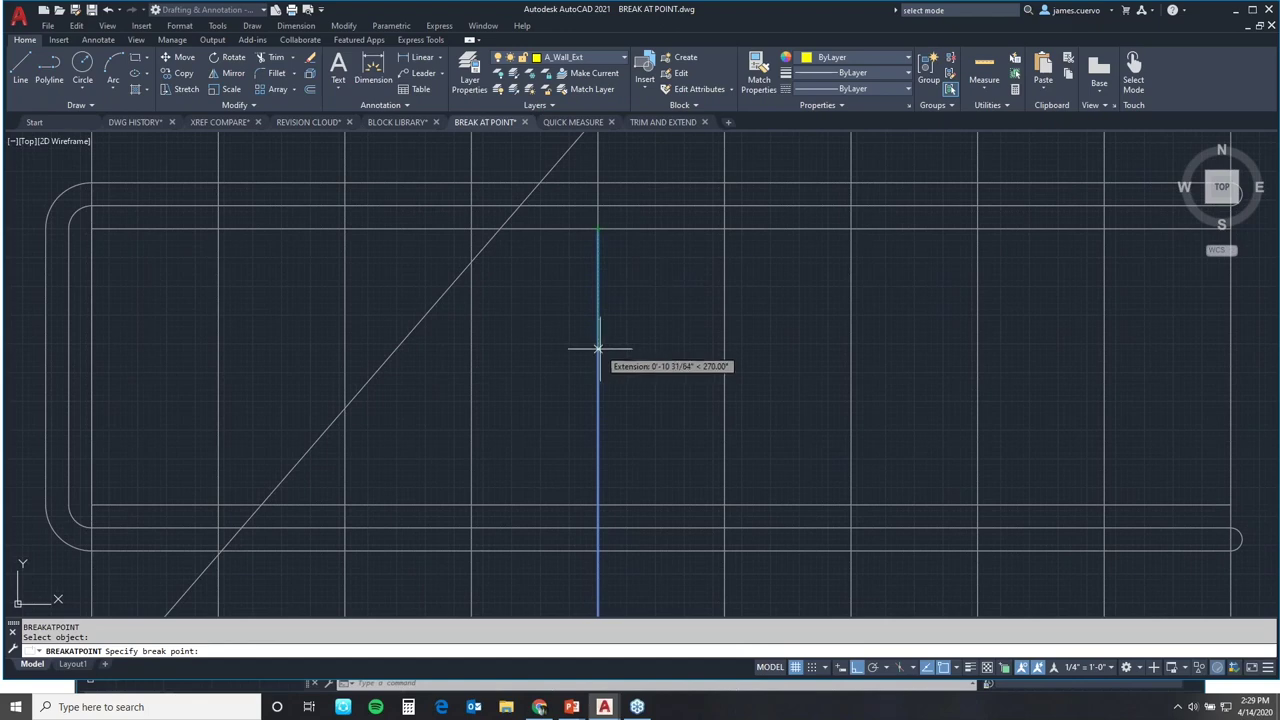
pyautogui.write('24')
pyautogui.press('Return')
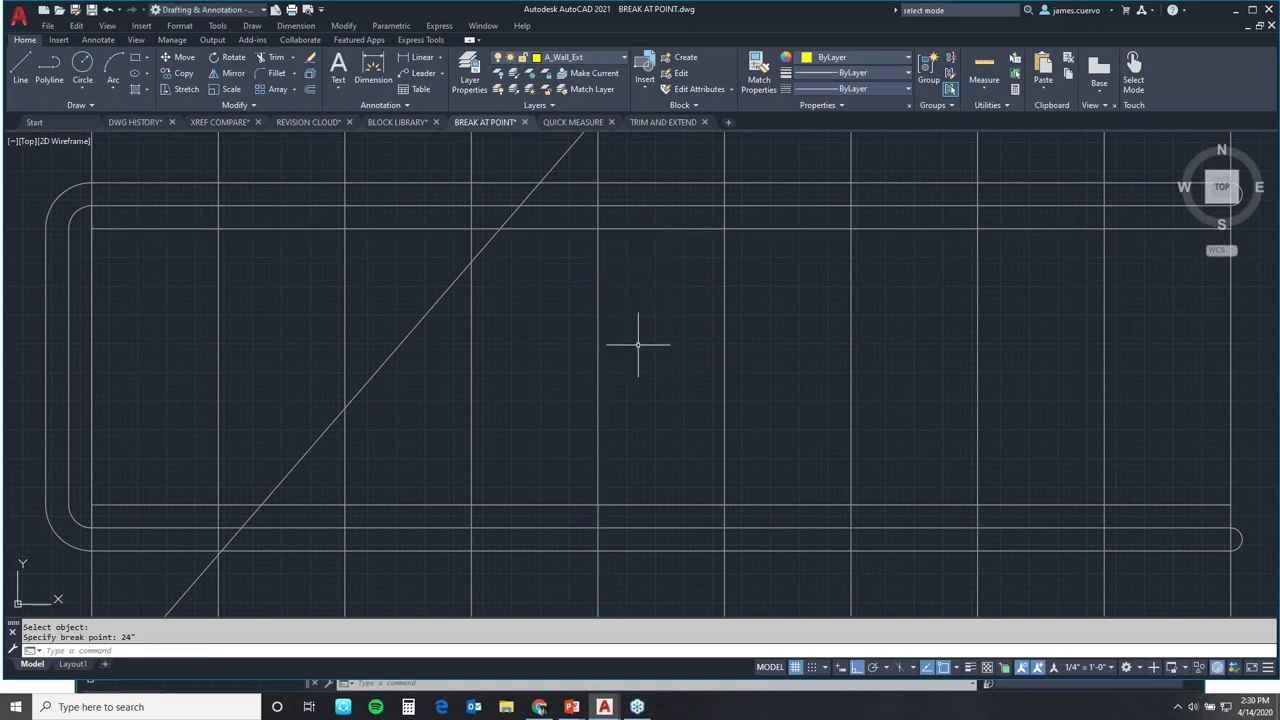
pyautogui.click(597, 420)
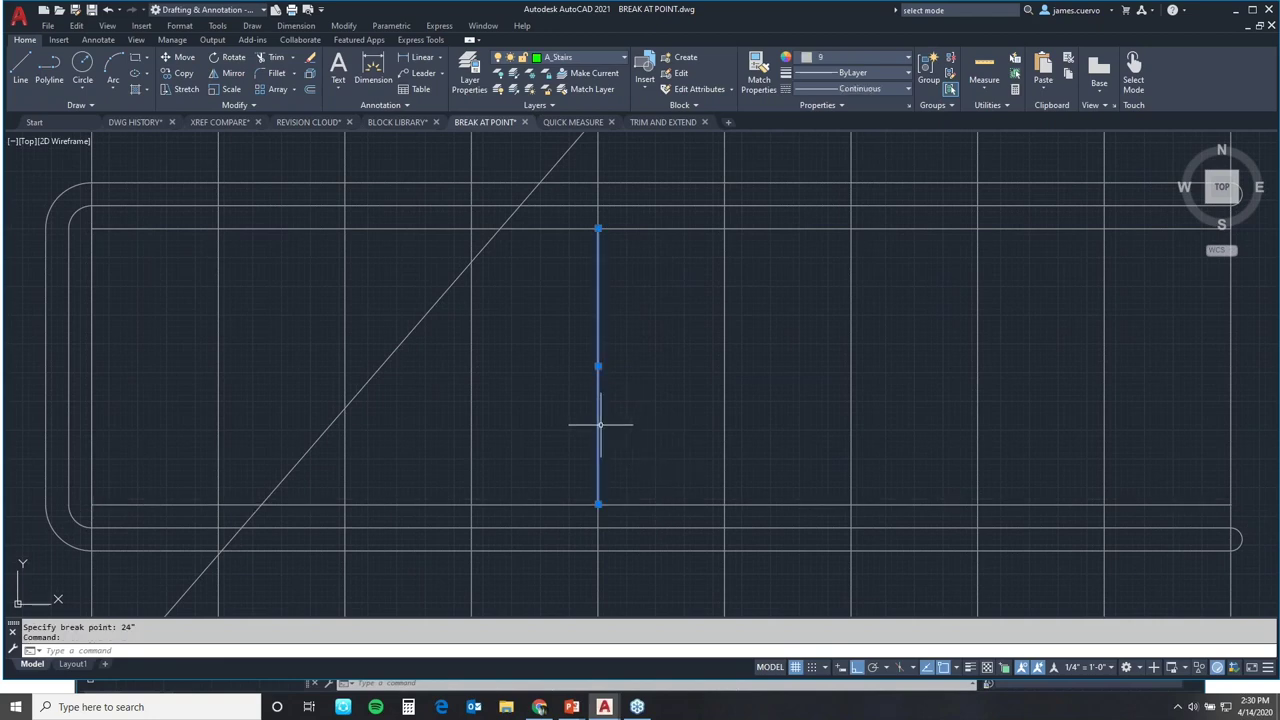
pyautogui.press('Delete')
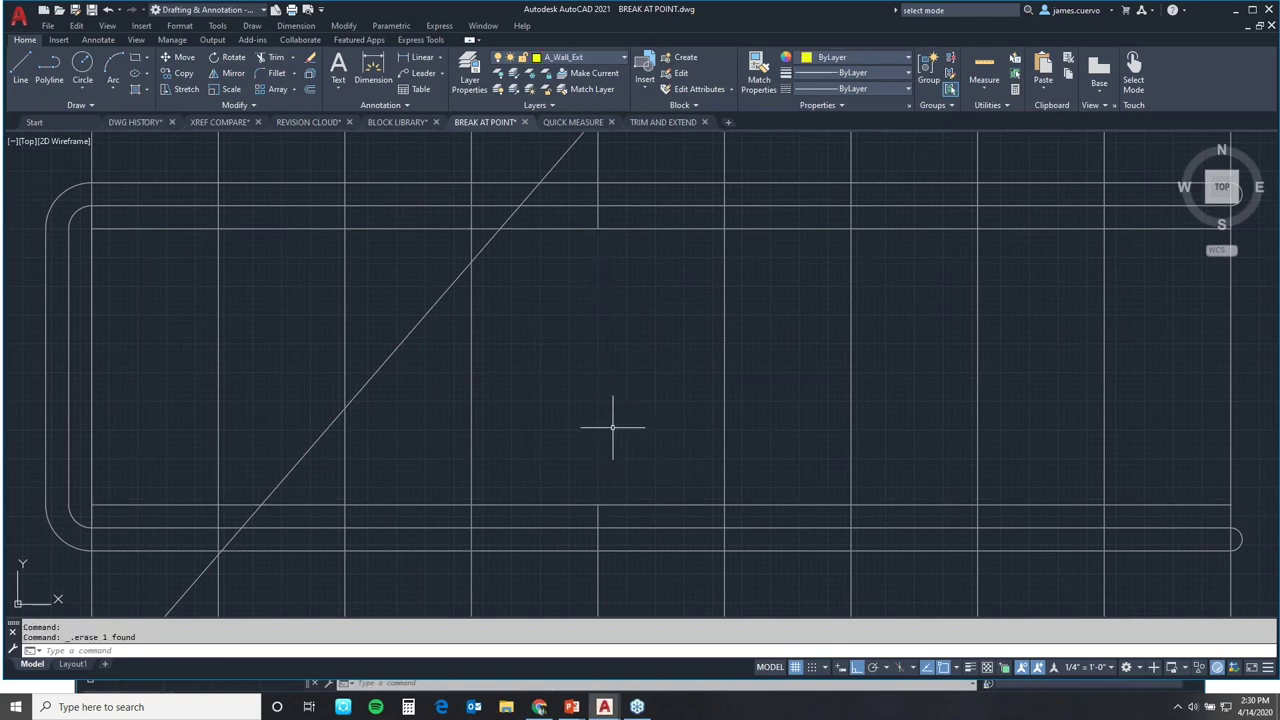
# Break the yellow arc 6" from its left end with Break at Point.
pyautogui.scroll(-4, 613, 427)
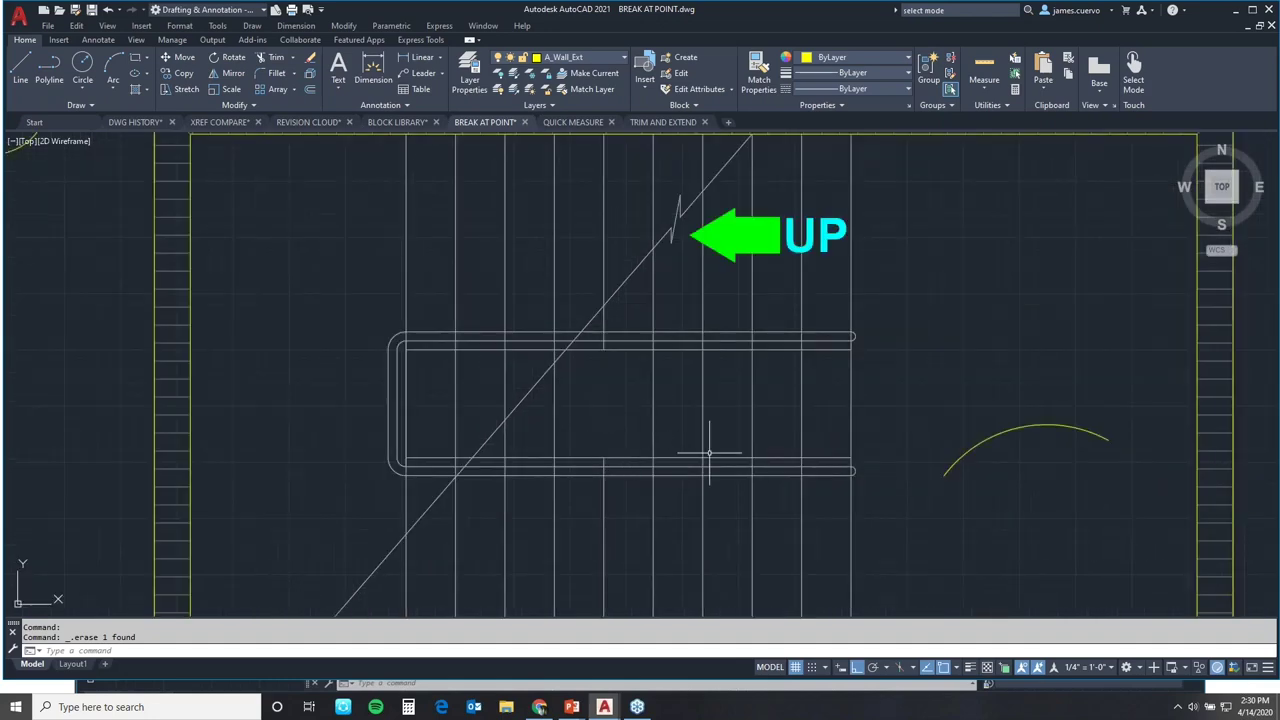
pyautogui.moveTo(710, 453)
pyautogui.mouseDown(button='middle')
pyautogui.moveTo(528, 329)
pyautogui.moveTo(371, 449)
pyautogui.mouseUp(button='middle')
pyautogui.scroll(5, 545, 345)
pyautogui.scroll(-4, 331, 480)
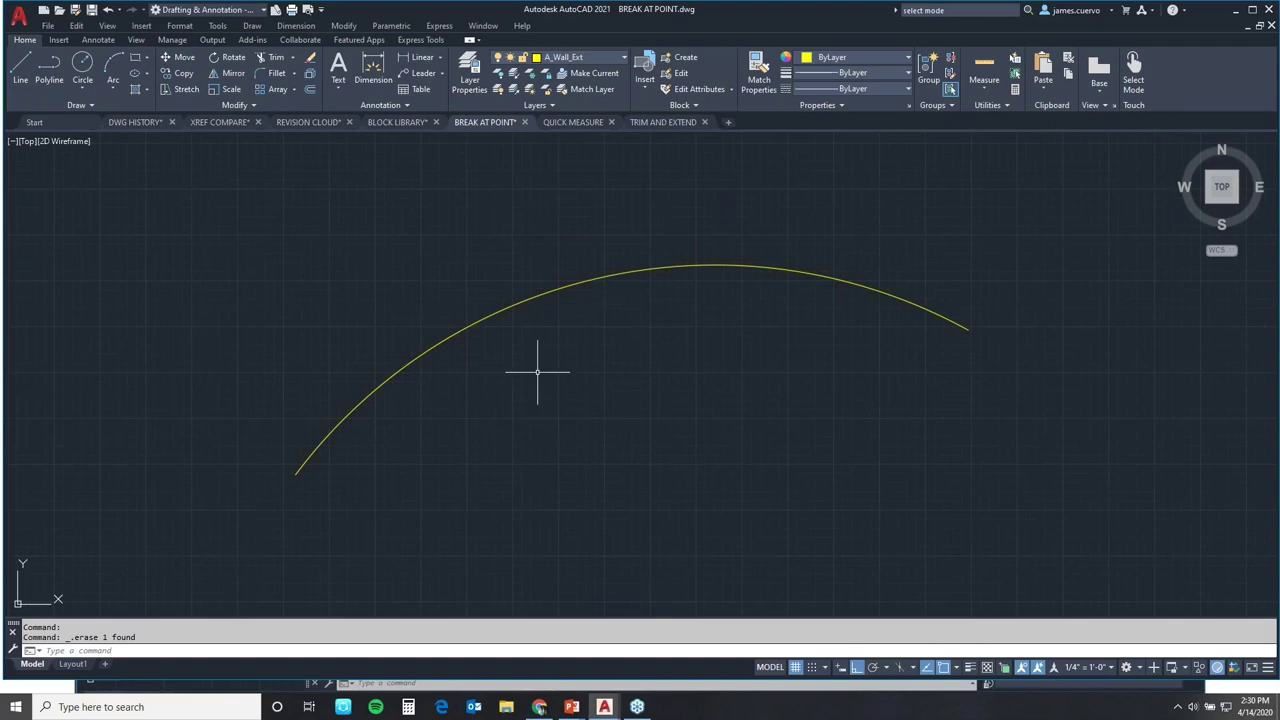
pyautogui.click(246, 103)
pyautogui.click(201, 143)
pyautogui.click(314, 450)
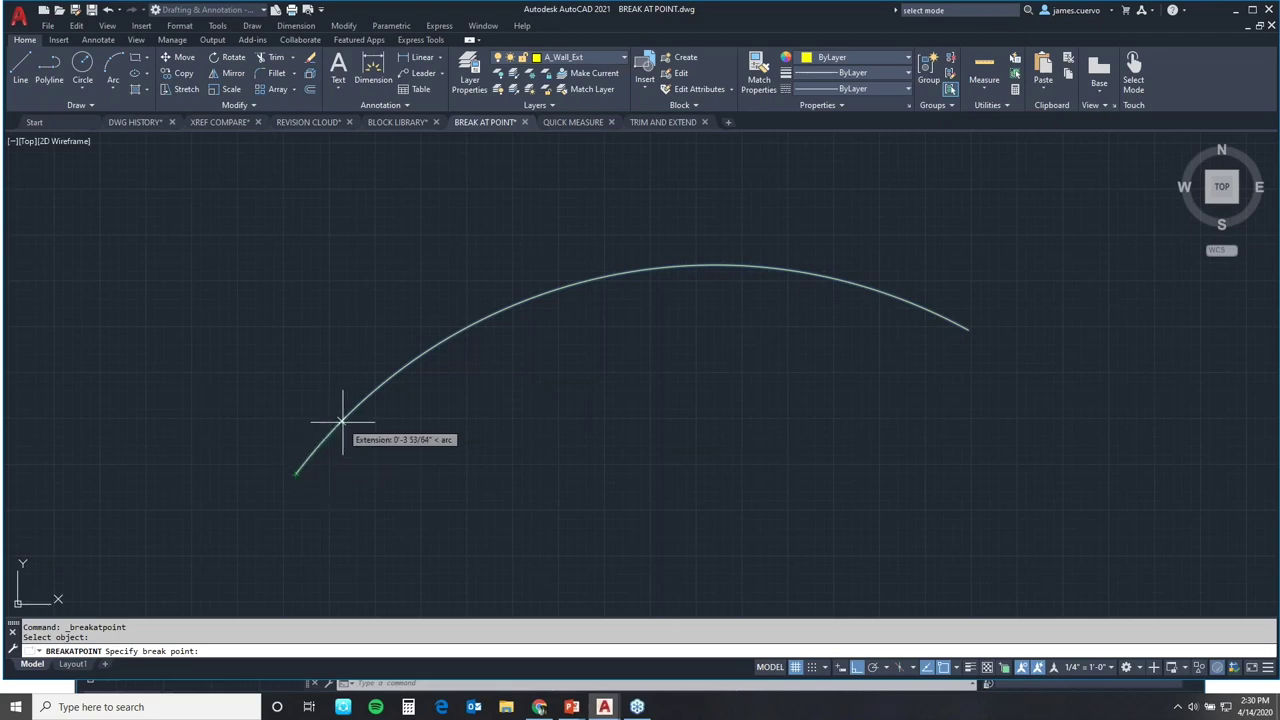
pyautogui.write('6"')
pyautogui.press('Return')
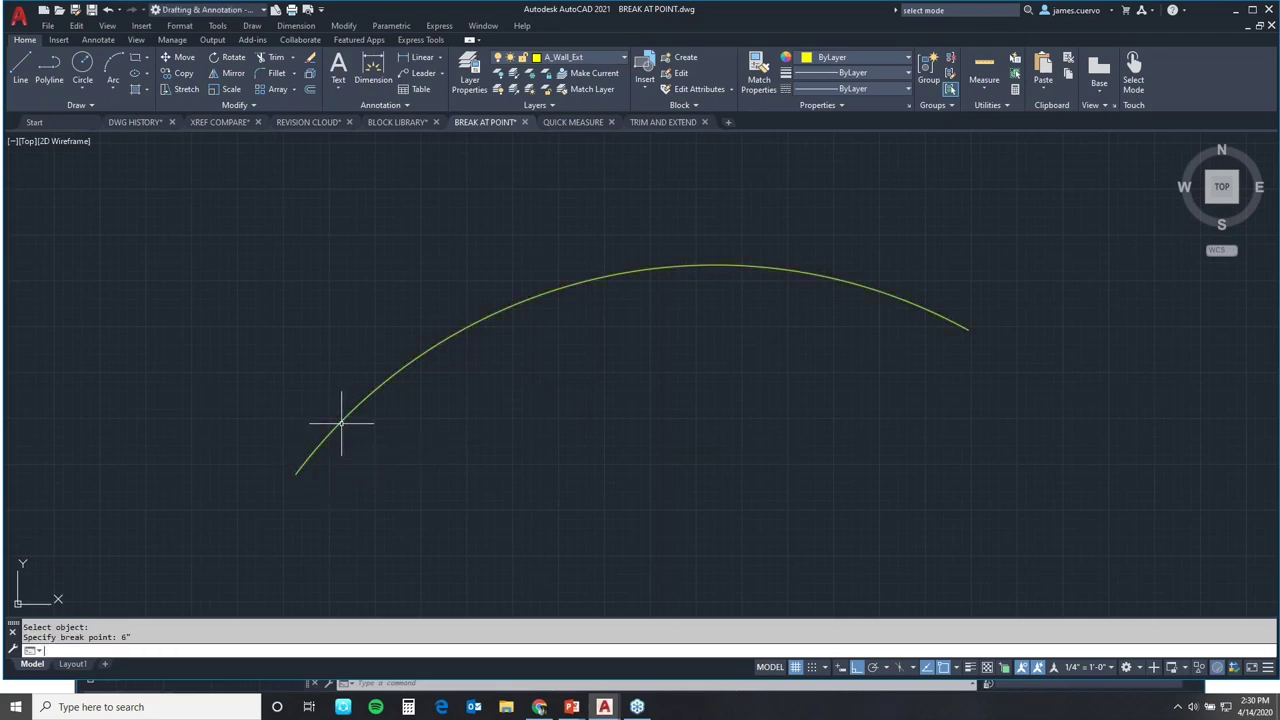
pyautogui.click(324, 442)
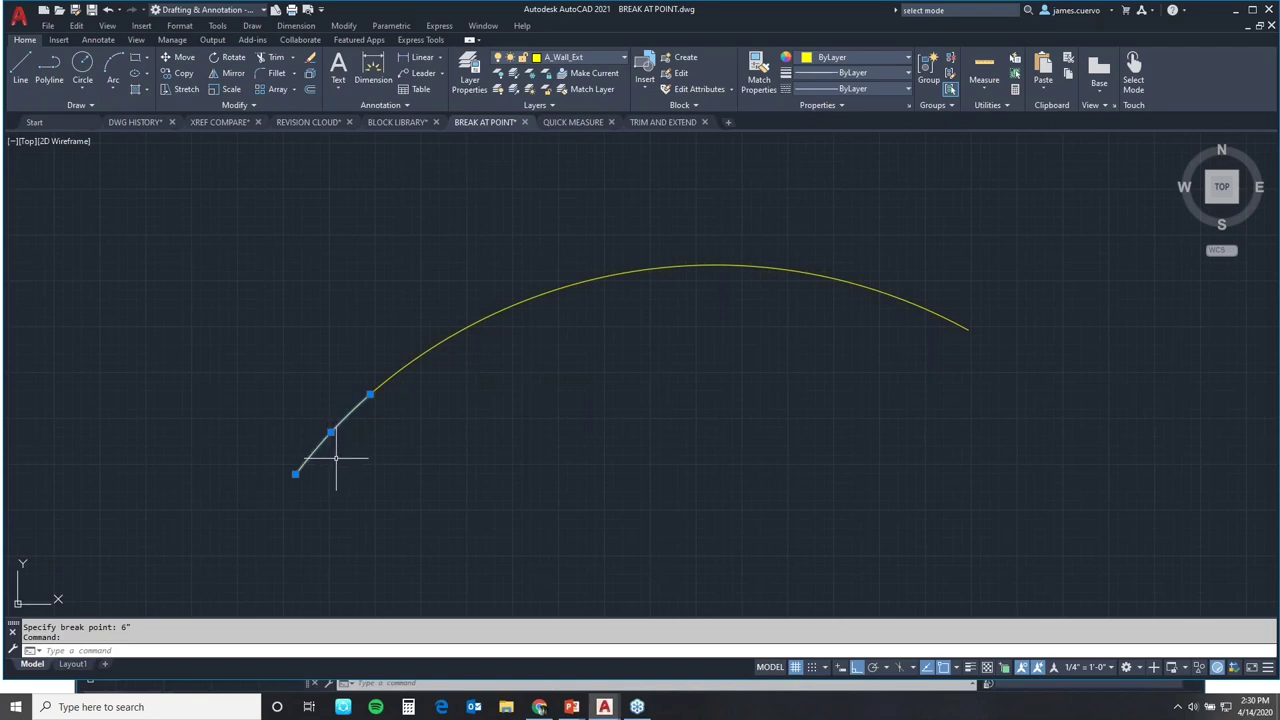
# Advance the slide show to '8. Quick Measure' and return to AutoCAD.
pyautogui.hotkey('alt', 'Tab')
pyautogui.press('Tab')
pyautogui.press('Tab')
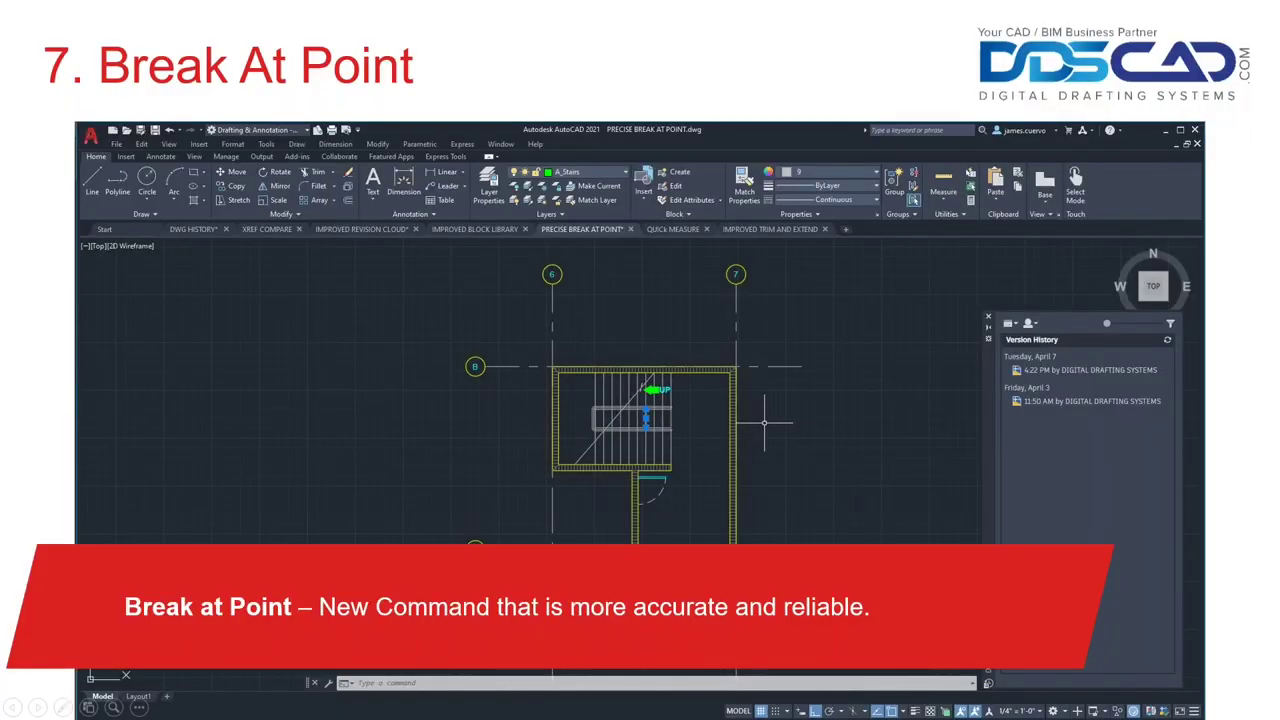
pyautogui.click(303, 429)
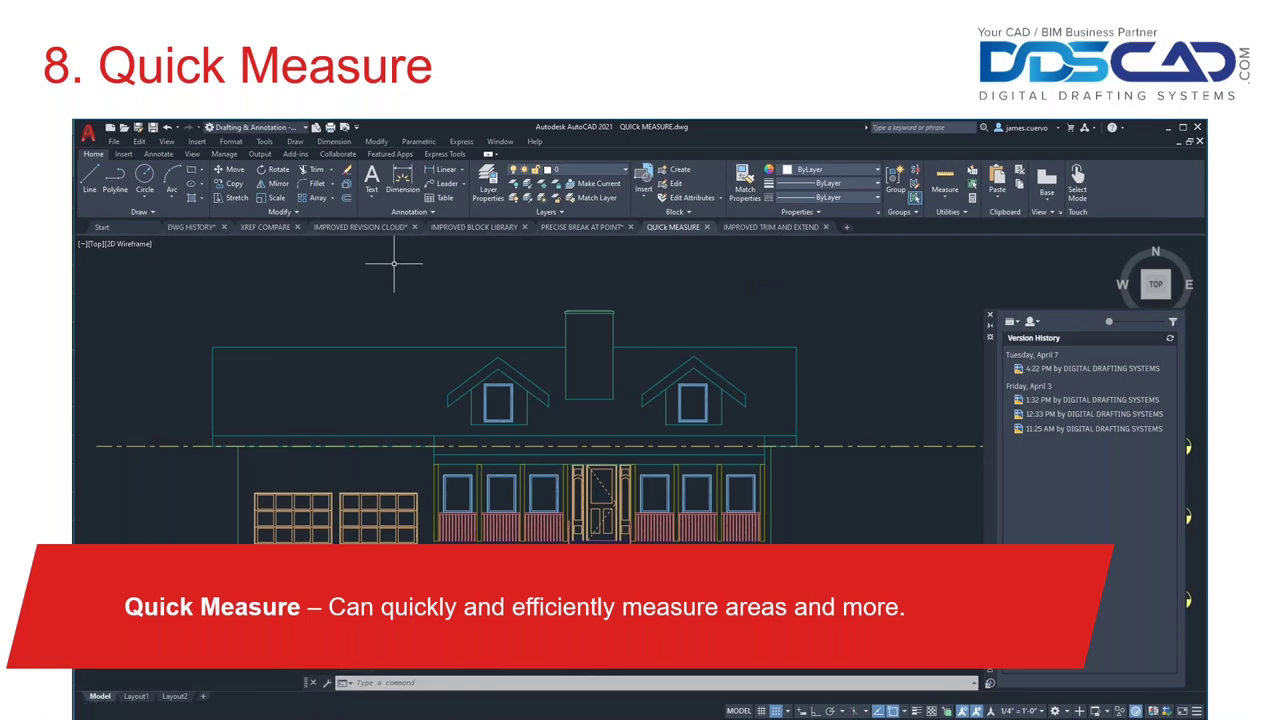
pyautogui.hotkey('alt', 'Tab')
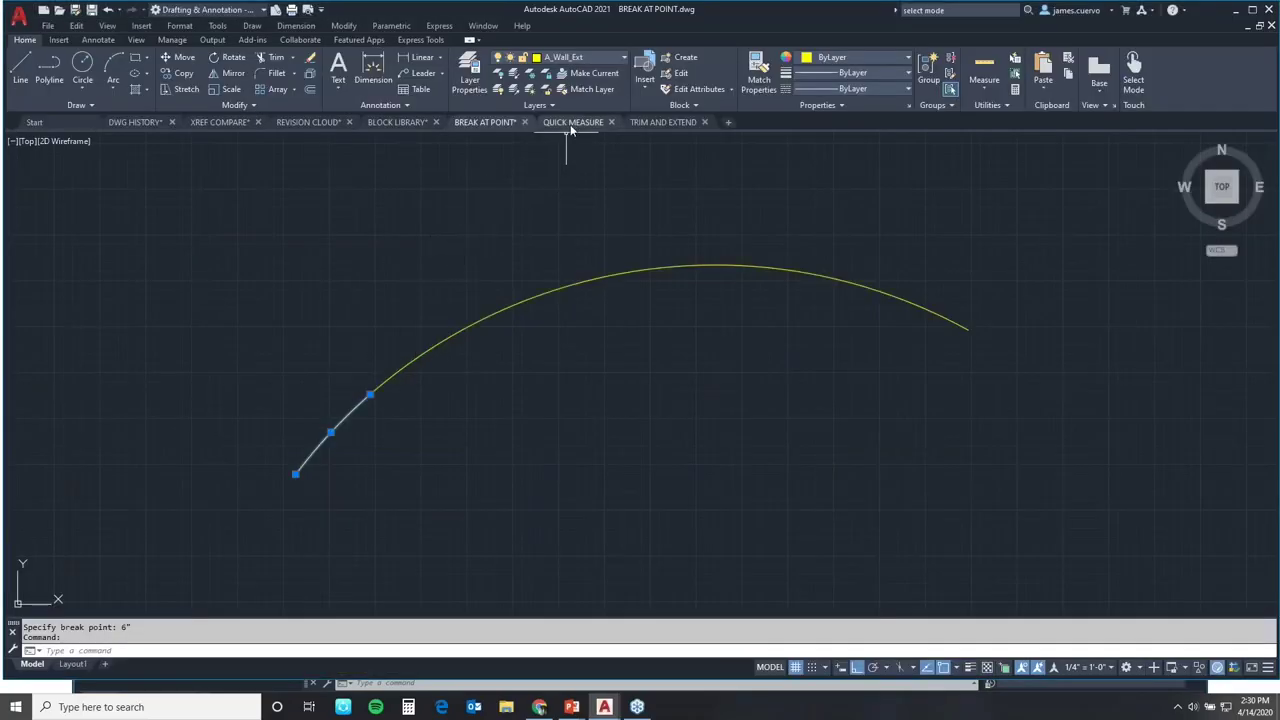
# Open and save QUICK MEASURE.dwg, then Quick Measure the roof: 462.7588 sq ft, perimeter 223'-4 3/4".
pyautogui.click(569, 124)
pyautogui.hotkey('ctrl', 's')
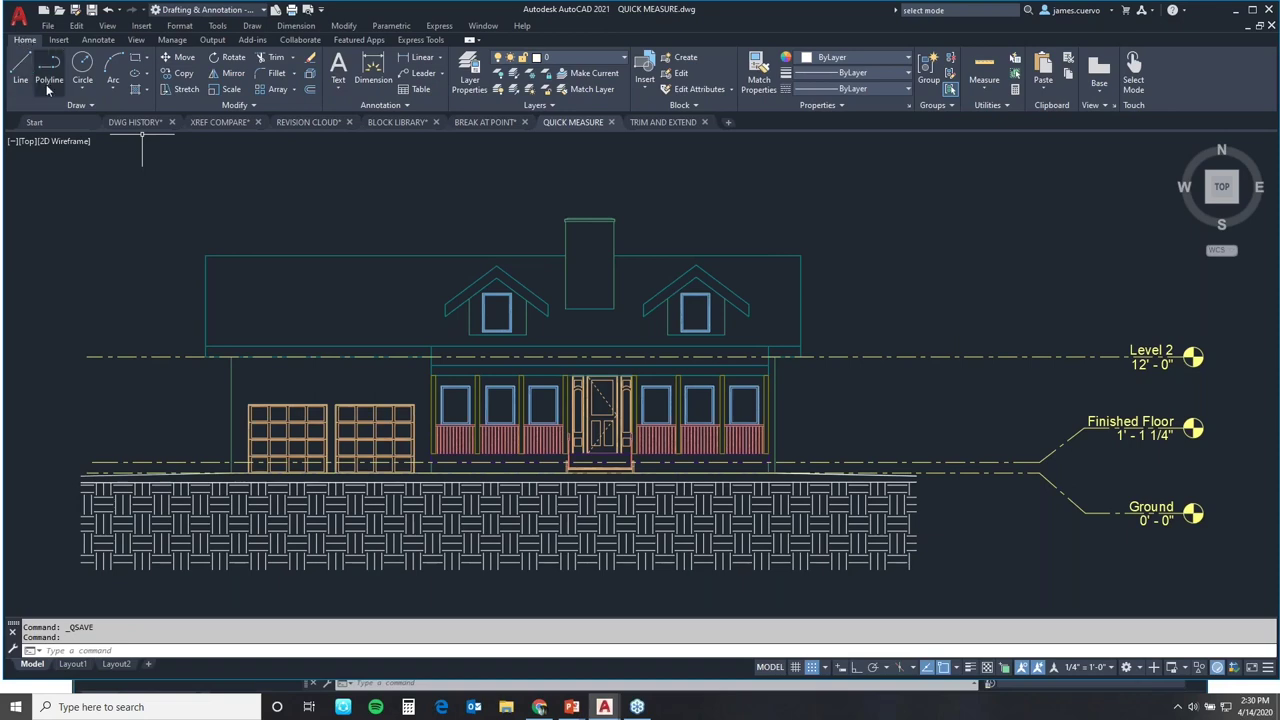
pyautogui.click(984, 89)
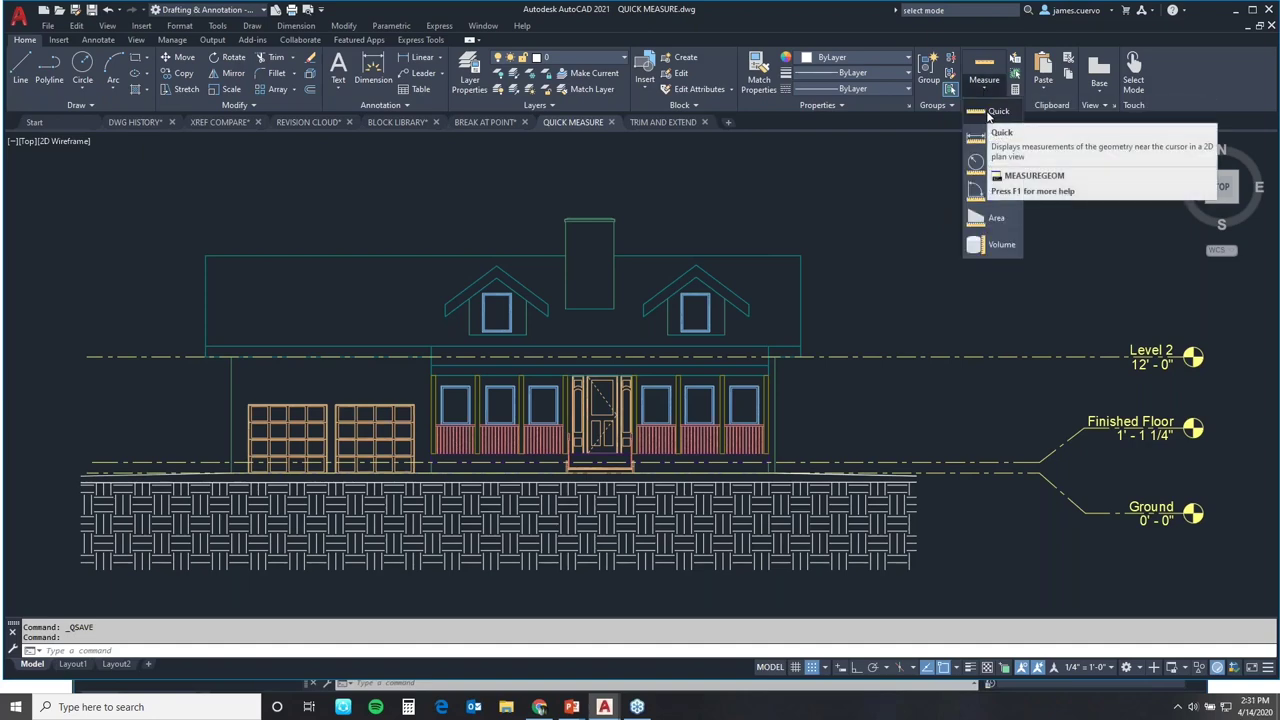
pyautogui.click(995, 112)
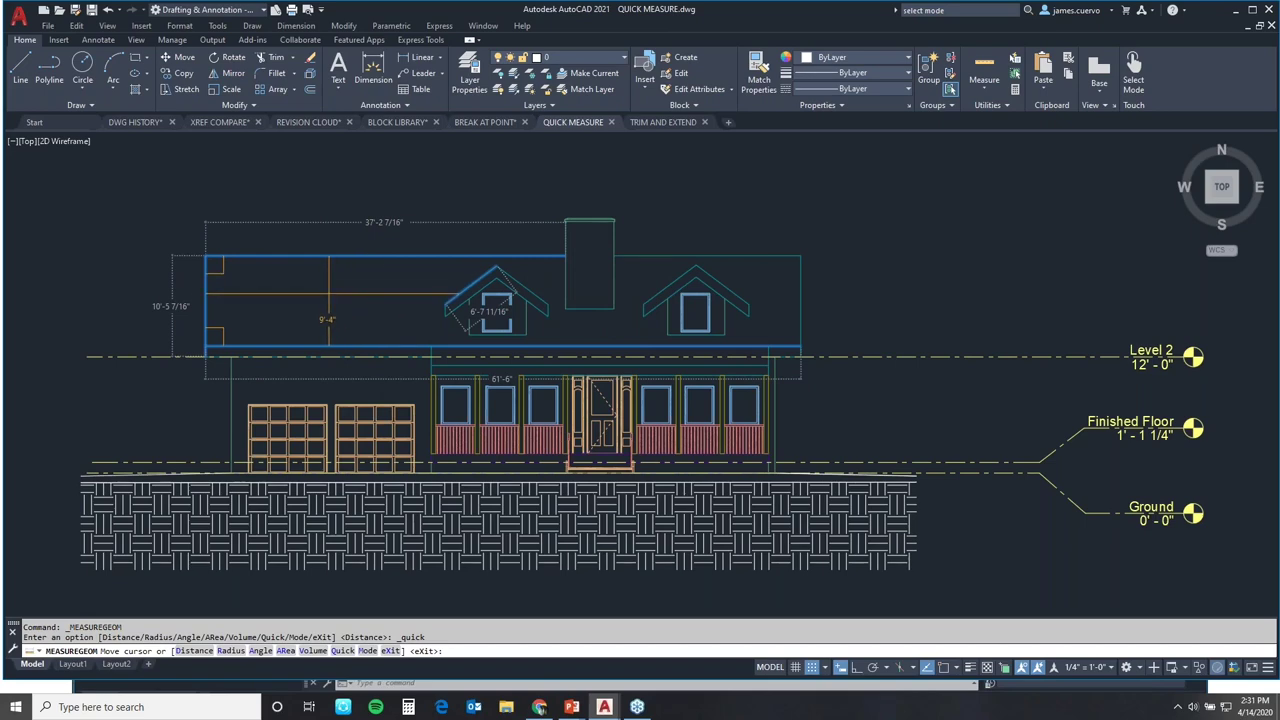
pyautogui.click(329, 294)
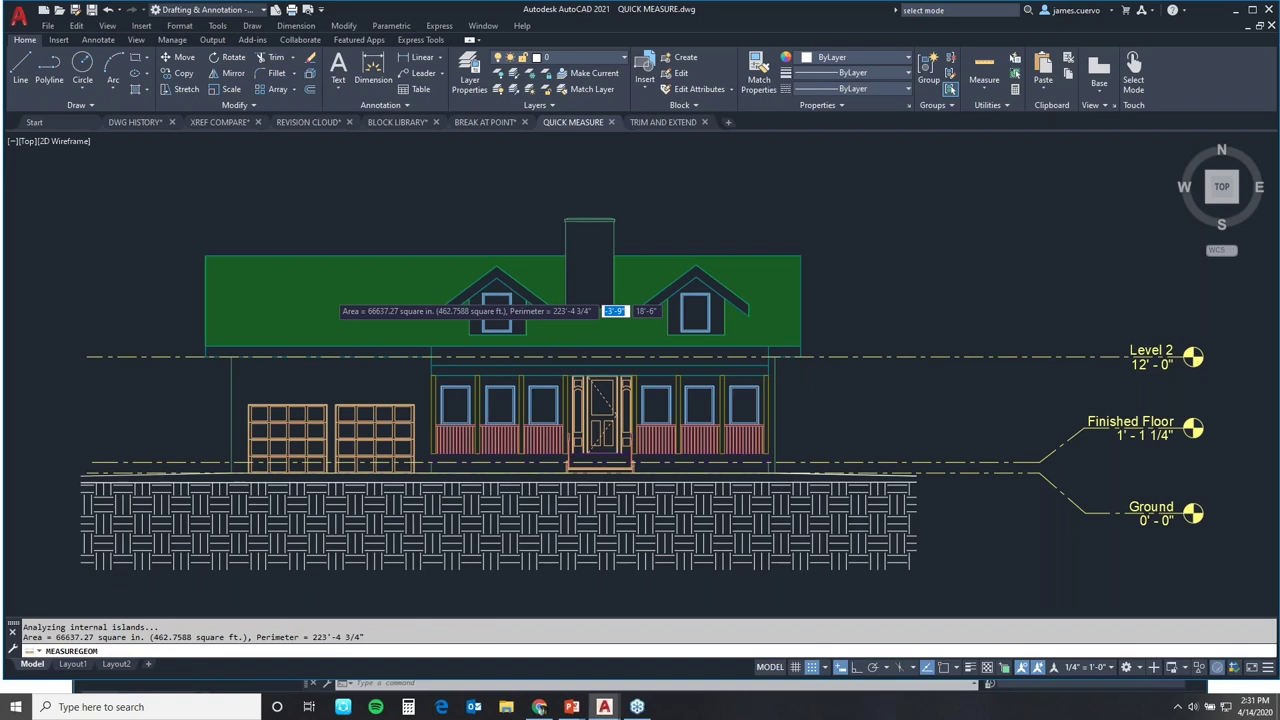
pyautogui.press('Escape')
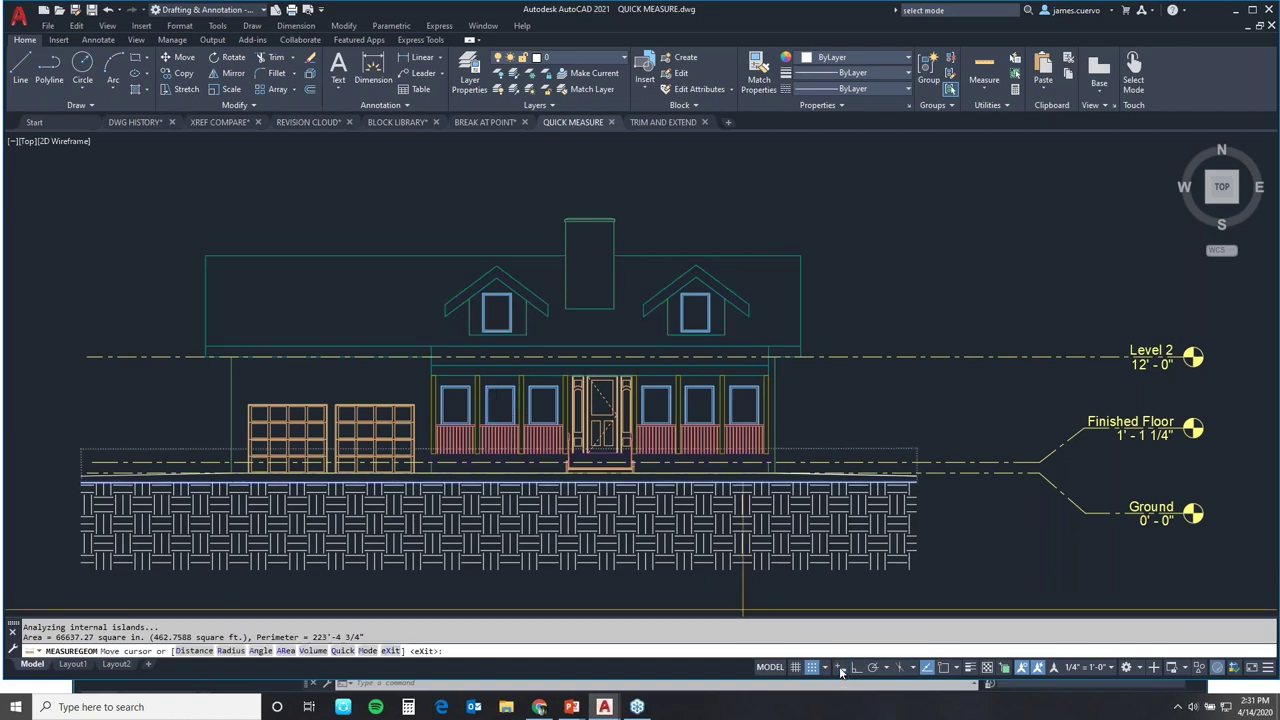
# Quick Measure the chimney region: 45.2193 sq ft area, 28'-1 1/16" perimeter.
pyautogui.click(345, 300)
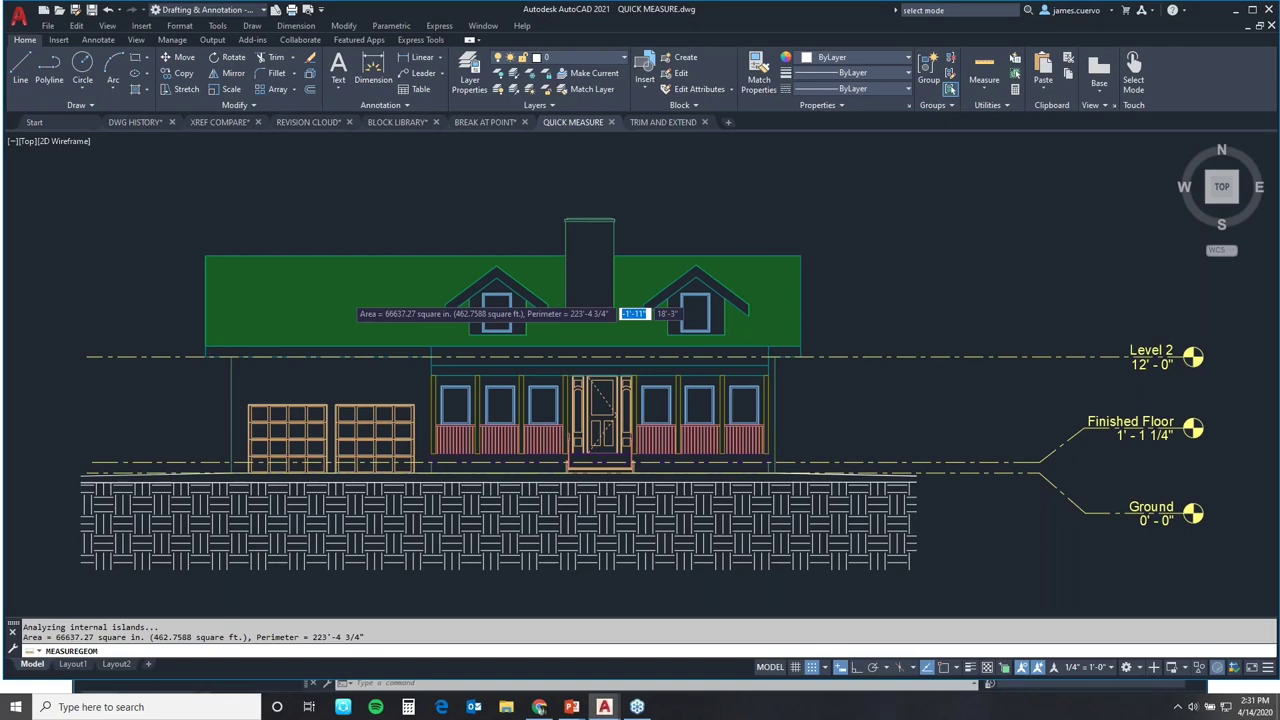
pyautogui.press('Return')
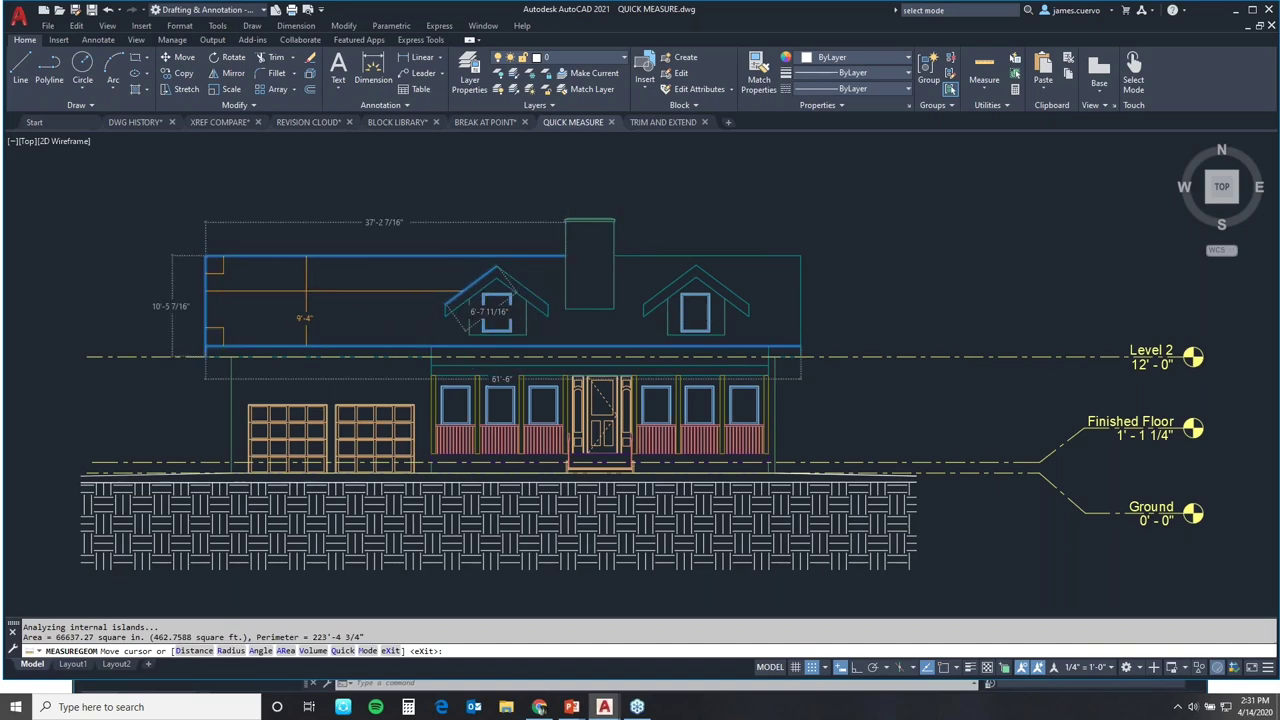
pyautogui.click(309, 290)
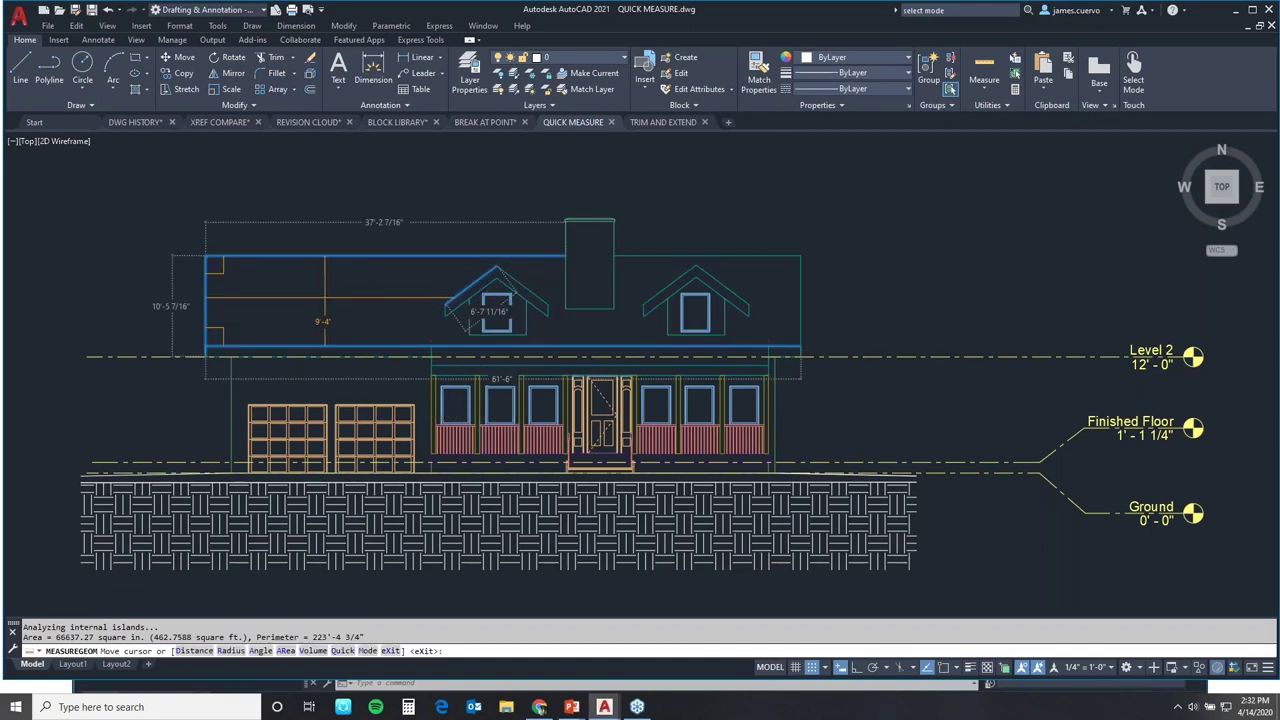
pyautogui.click(324, 296)
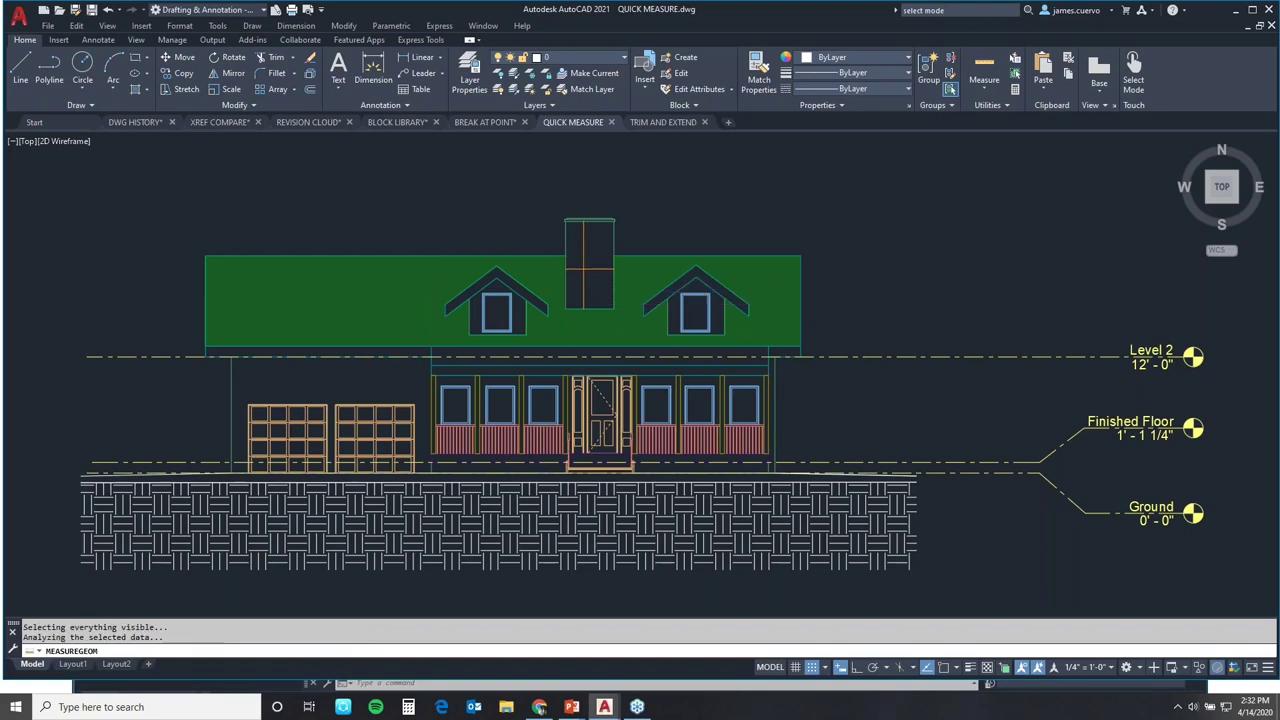
pyautogui.keyDown('shift'); pyautogui.click(589, 268); pyautogui.keyUp('shift')
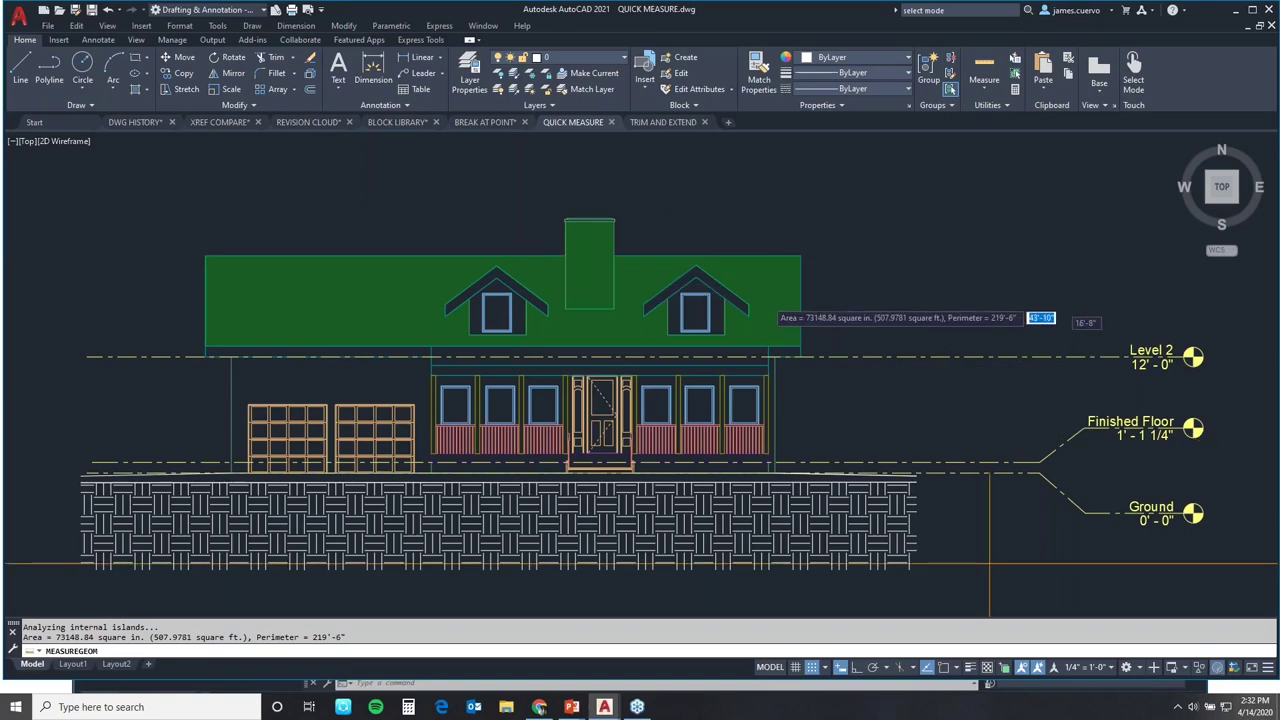
pyautogui.click(588, 240)
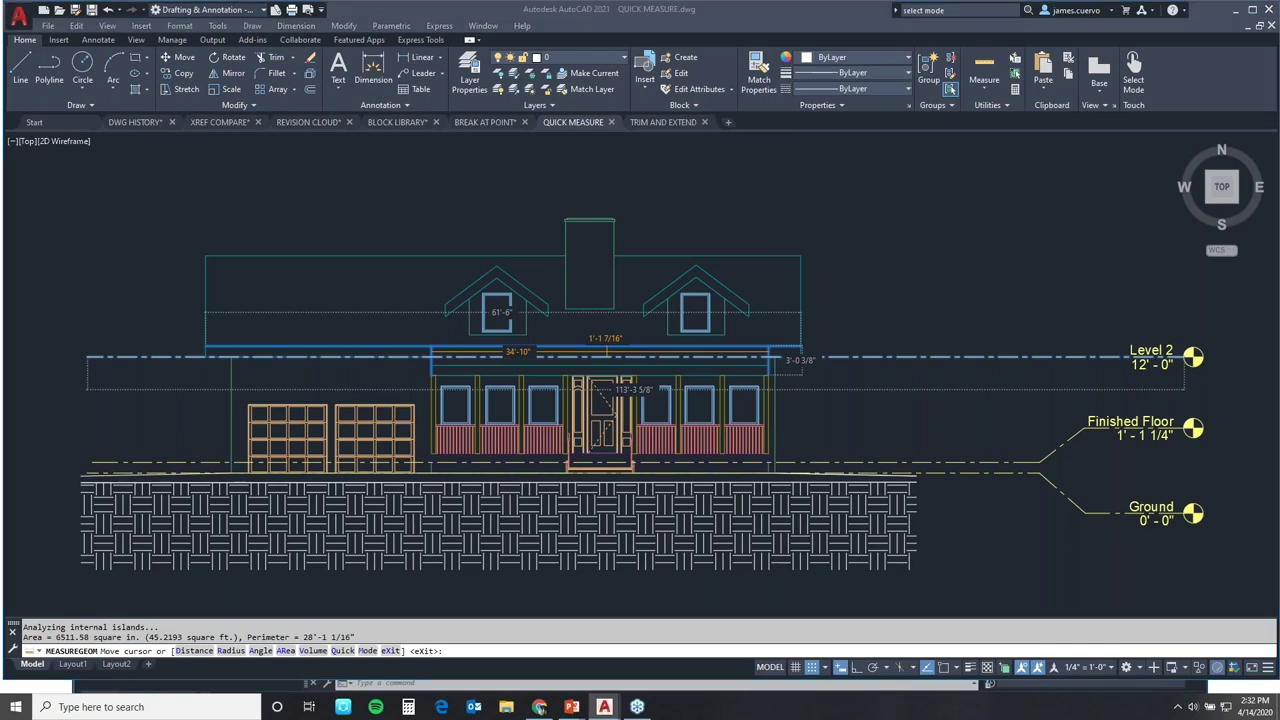
# Advance the slide show to '9. Trim & Extend' and return to AutoCAD.
pyautogui.hotkey('alt', 'Tab')
pyautogui.hotkey('alt', 'Tab')
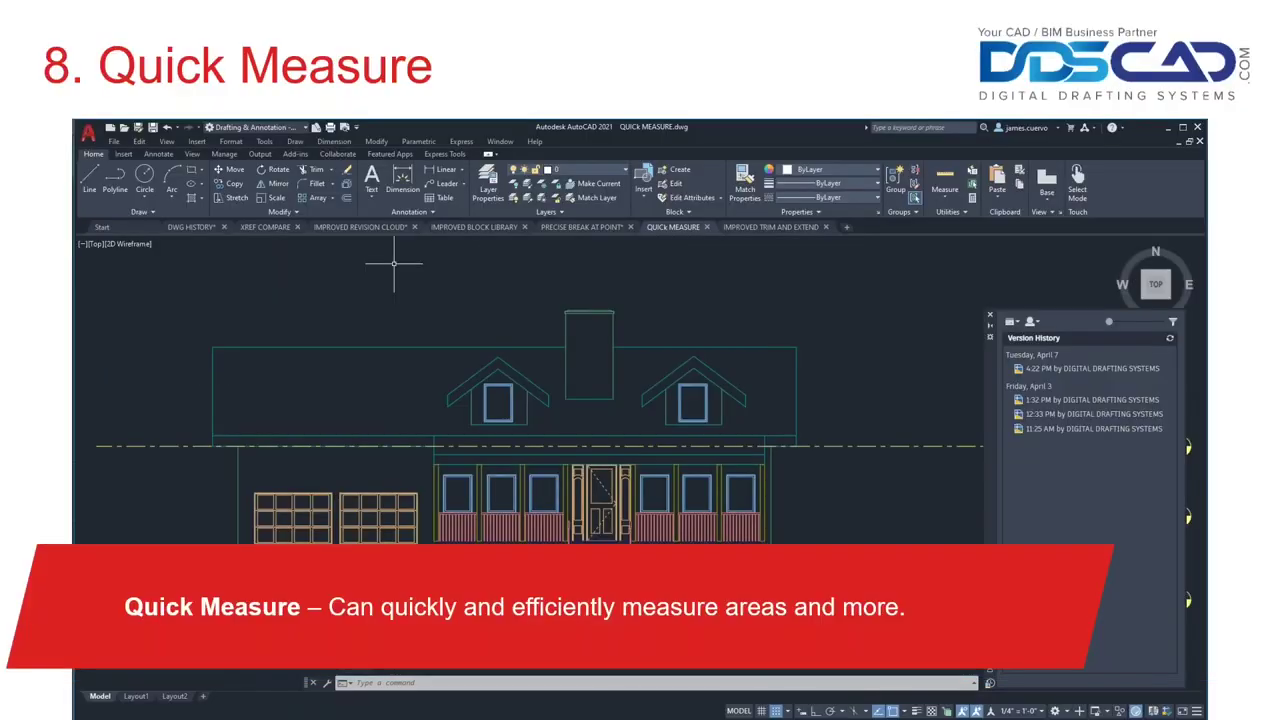
pyautogui.press('Right')
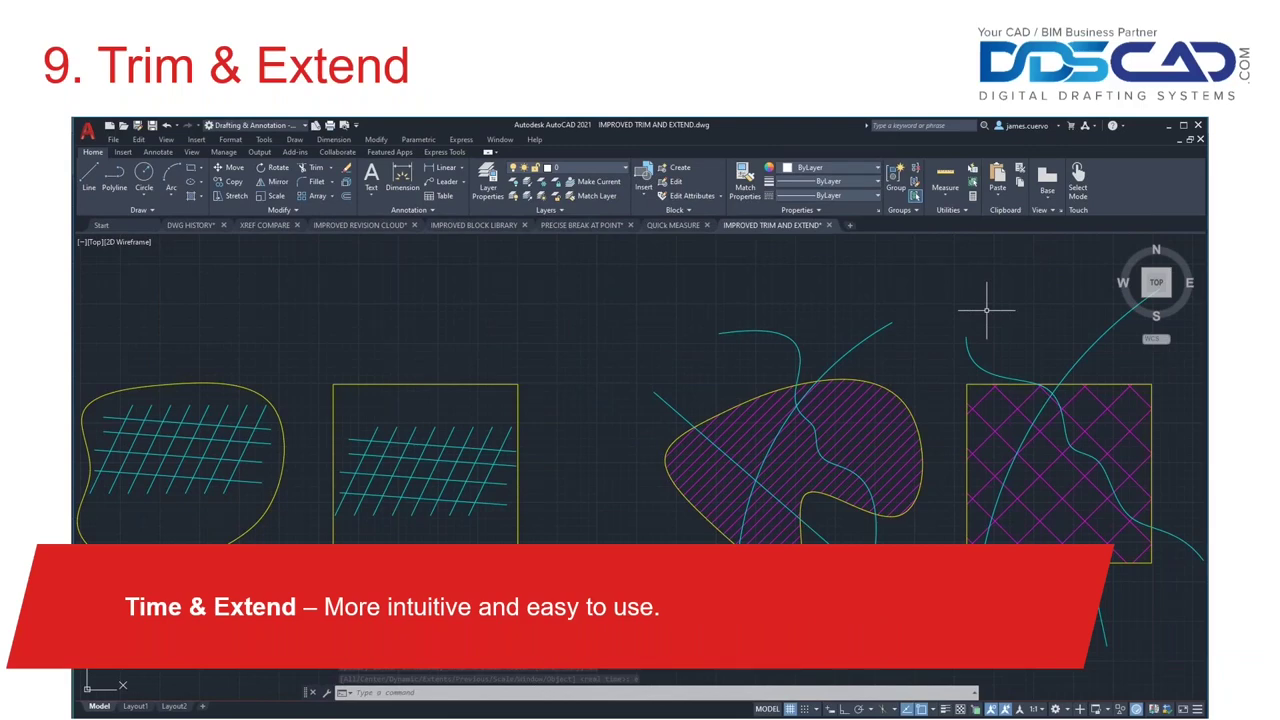
pyautogui.hotkey('alt', 'Tab')
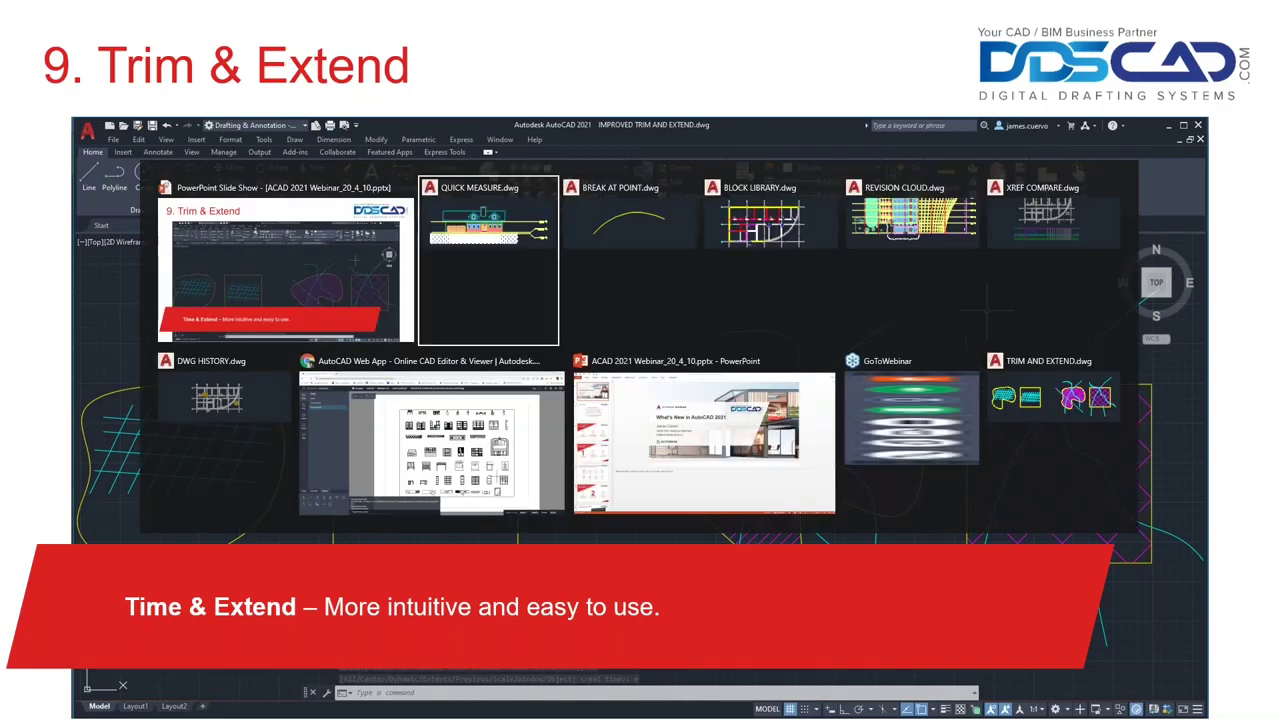
pyautogui.press('Escape')
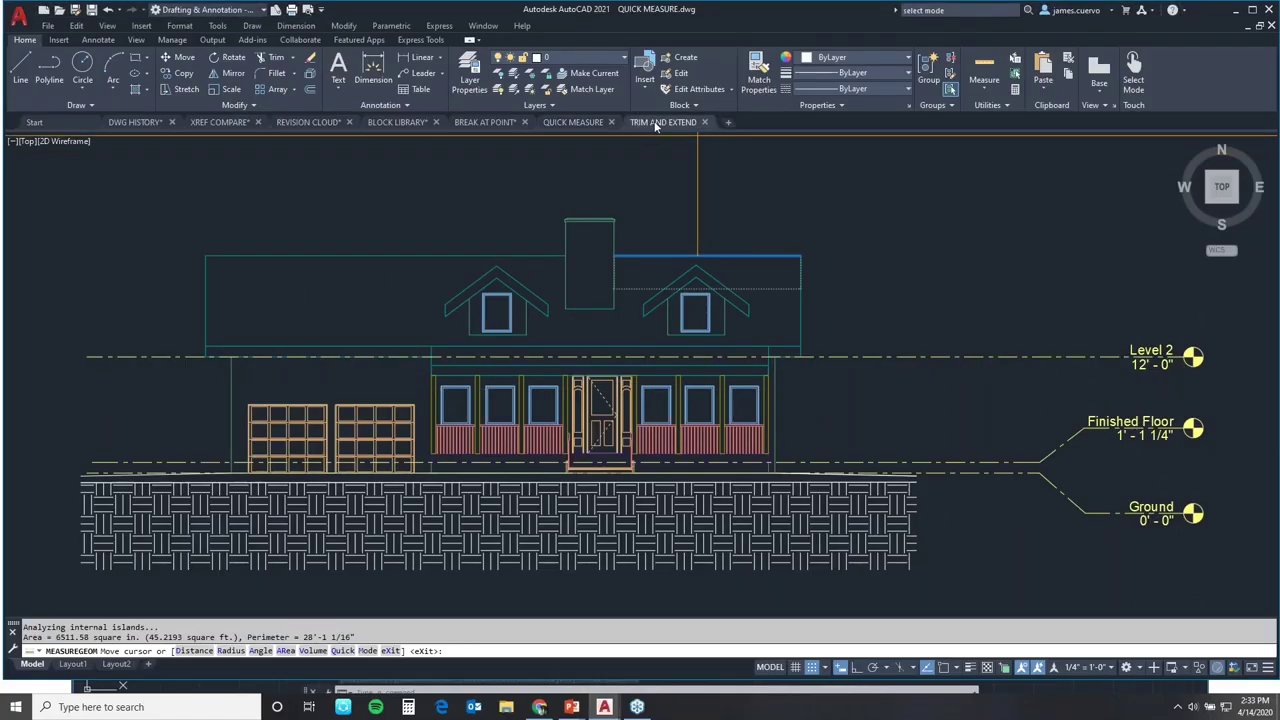
# End the area measurement and bring the TRIM AND EXTEND drawing to the front.
pyautogui.press('Escape')
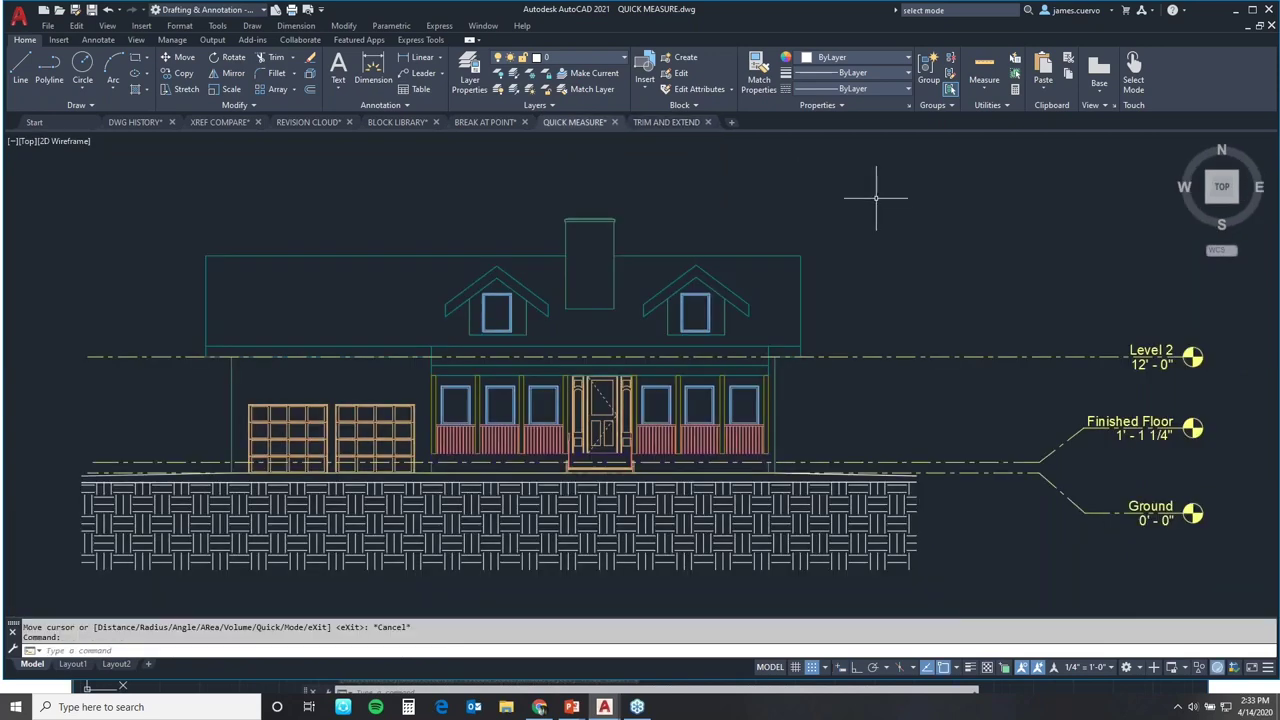
pyautogui.click(669, 123)
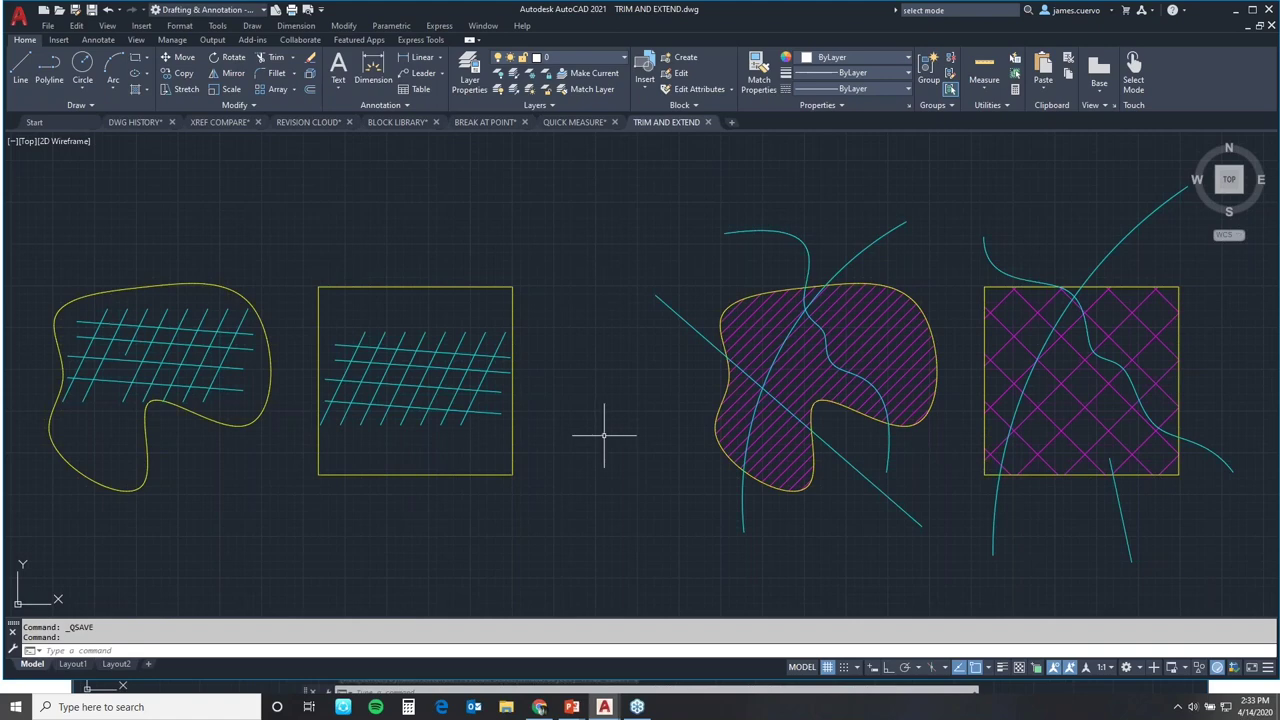
pyautogui.click(294, 58)
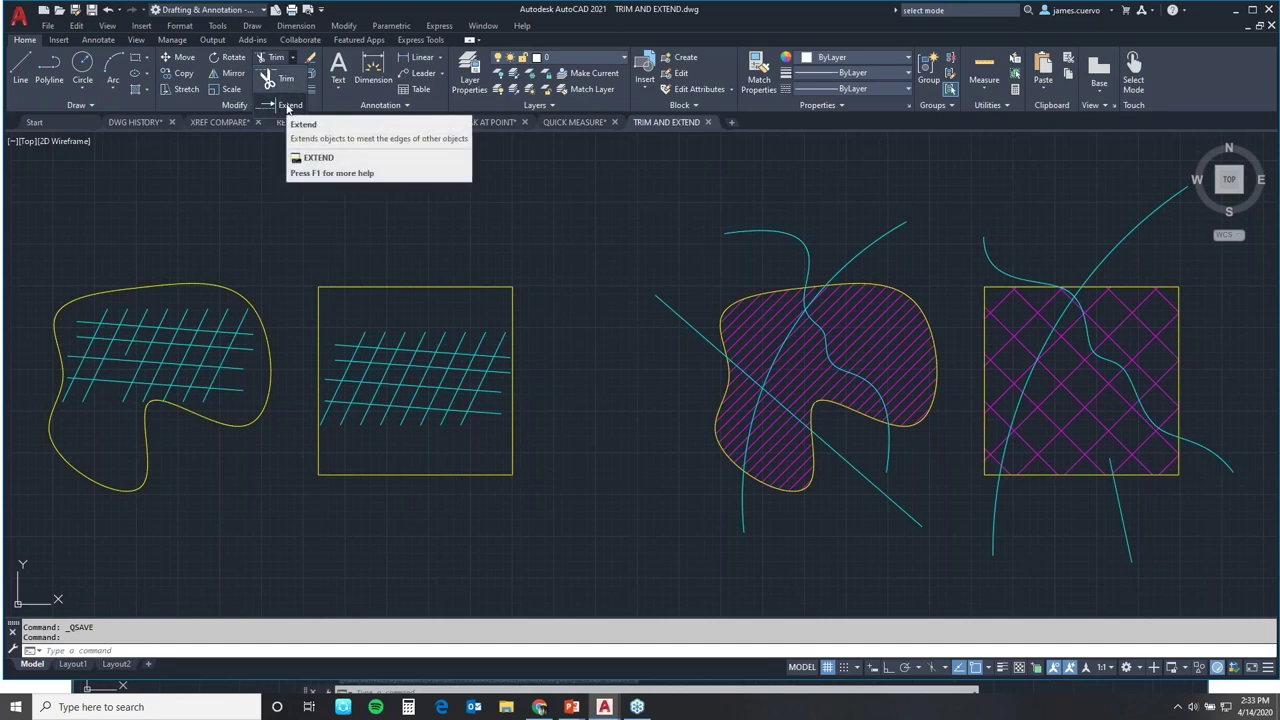
# Run Extend on a hatch line in the left shape, which cannot be extended.
pyautogui.click(288, 104)
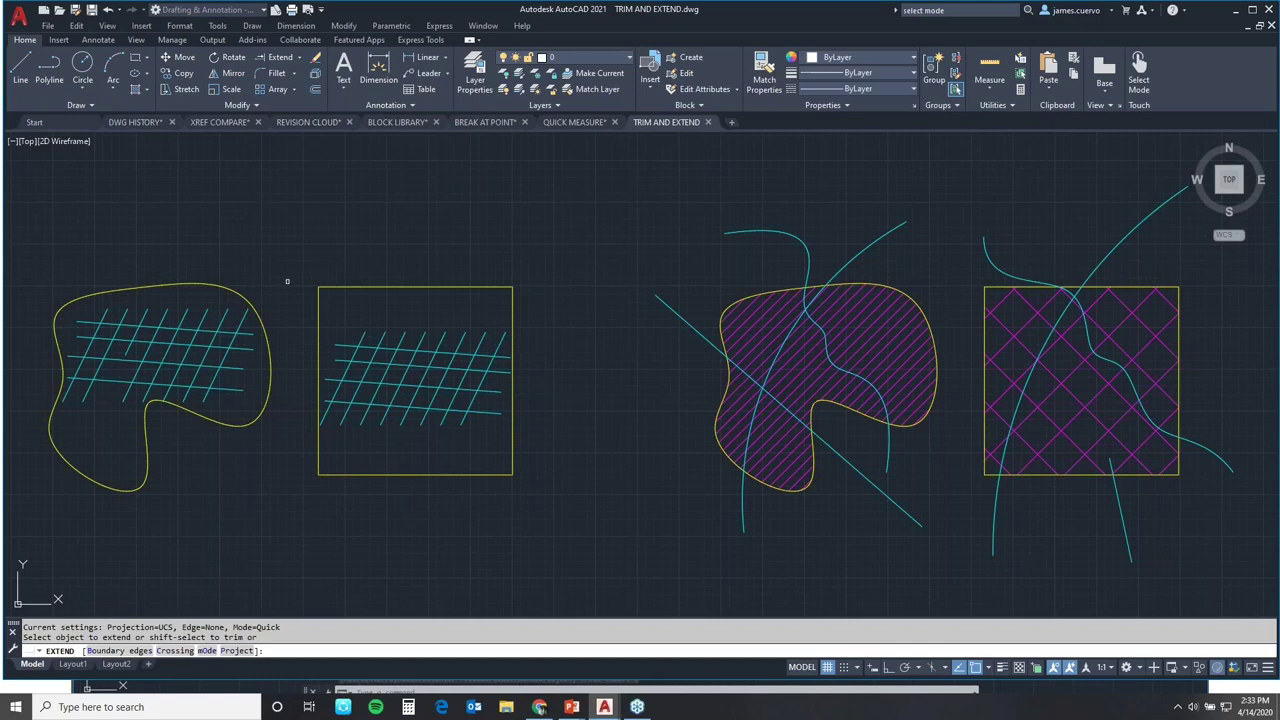
pyautogui.click(256, 308)
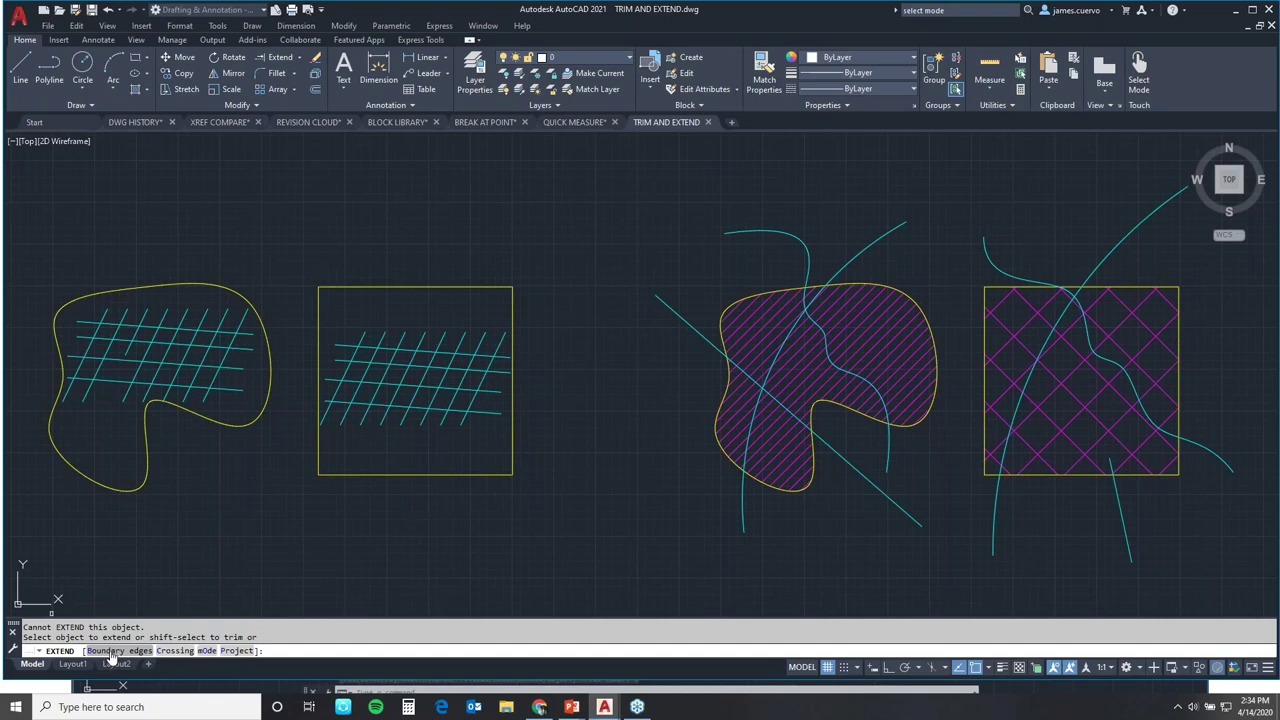
pyautogui.click(112, 651)
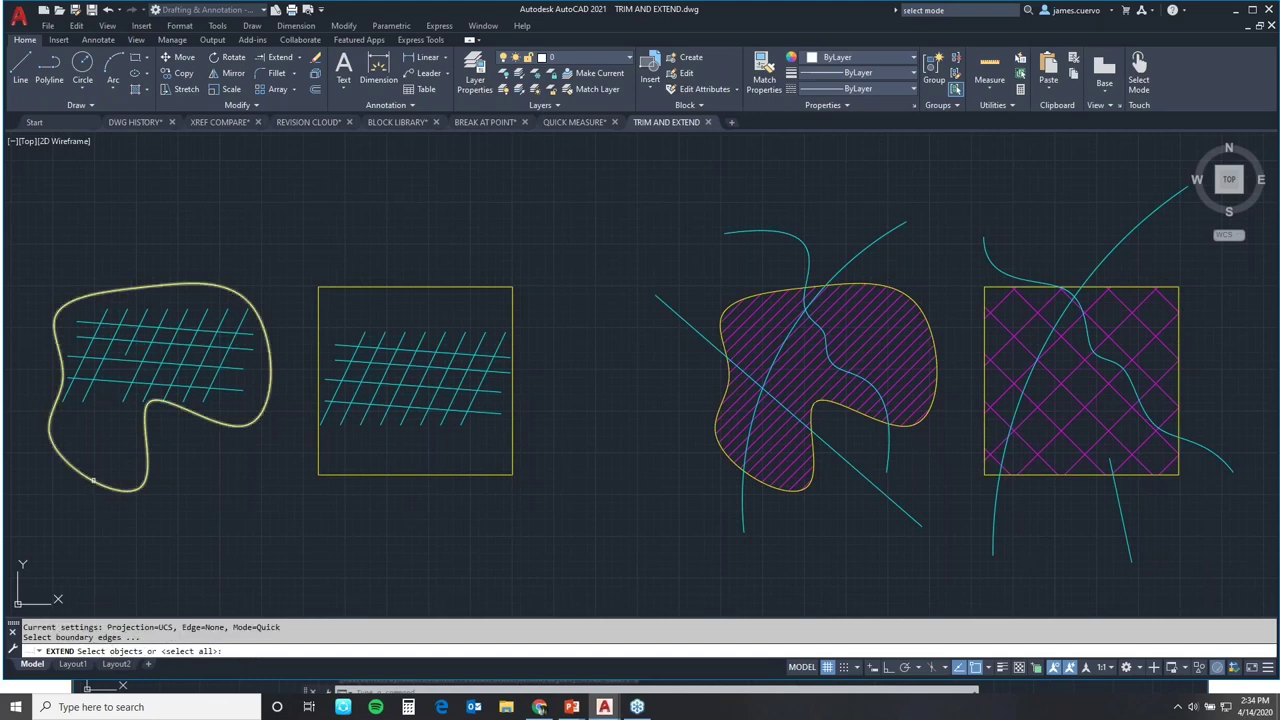
pyautogui.click(93, 481)
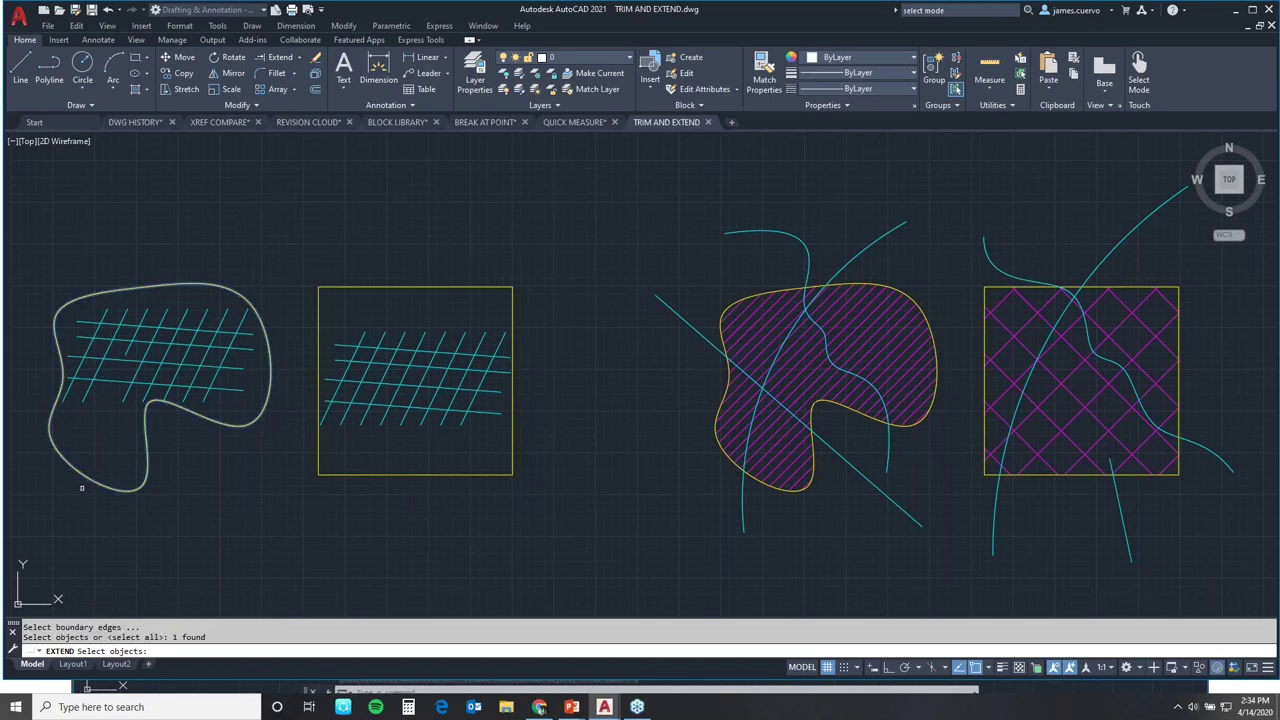
pyautogui.press('Return')
pyautogui.click(125, 347)
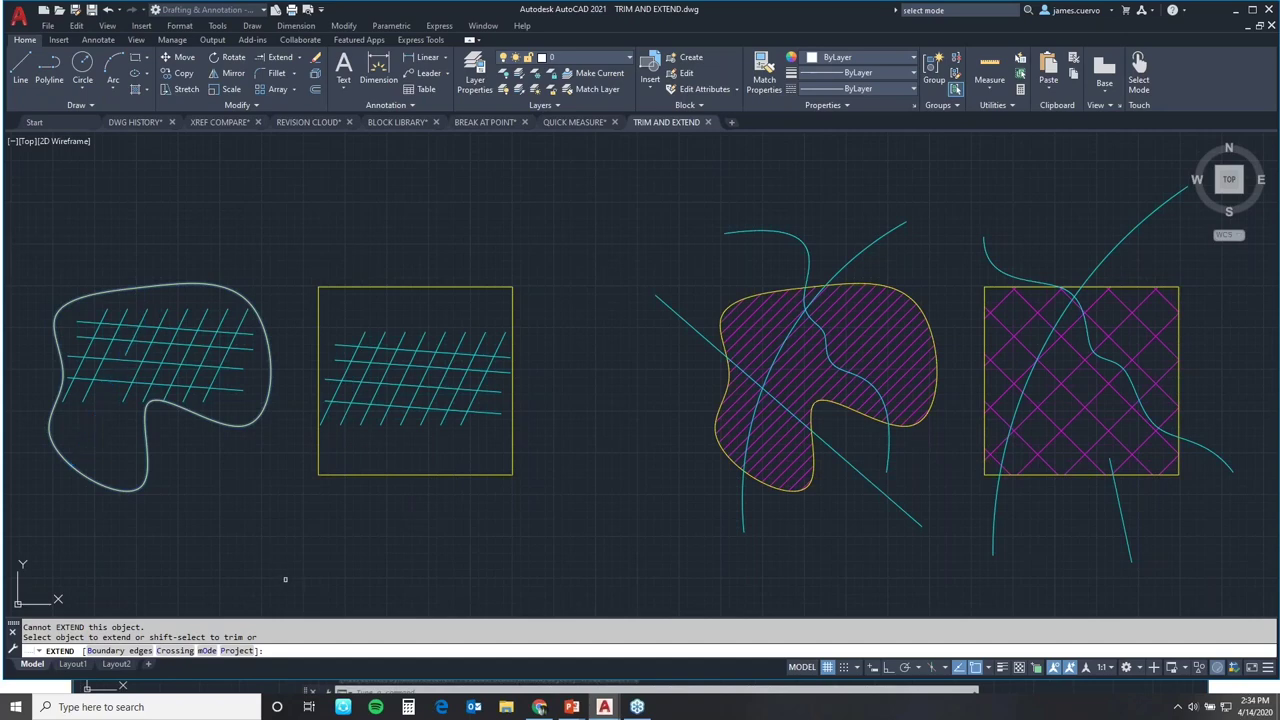
pyautogui.press('Escape')
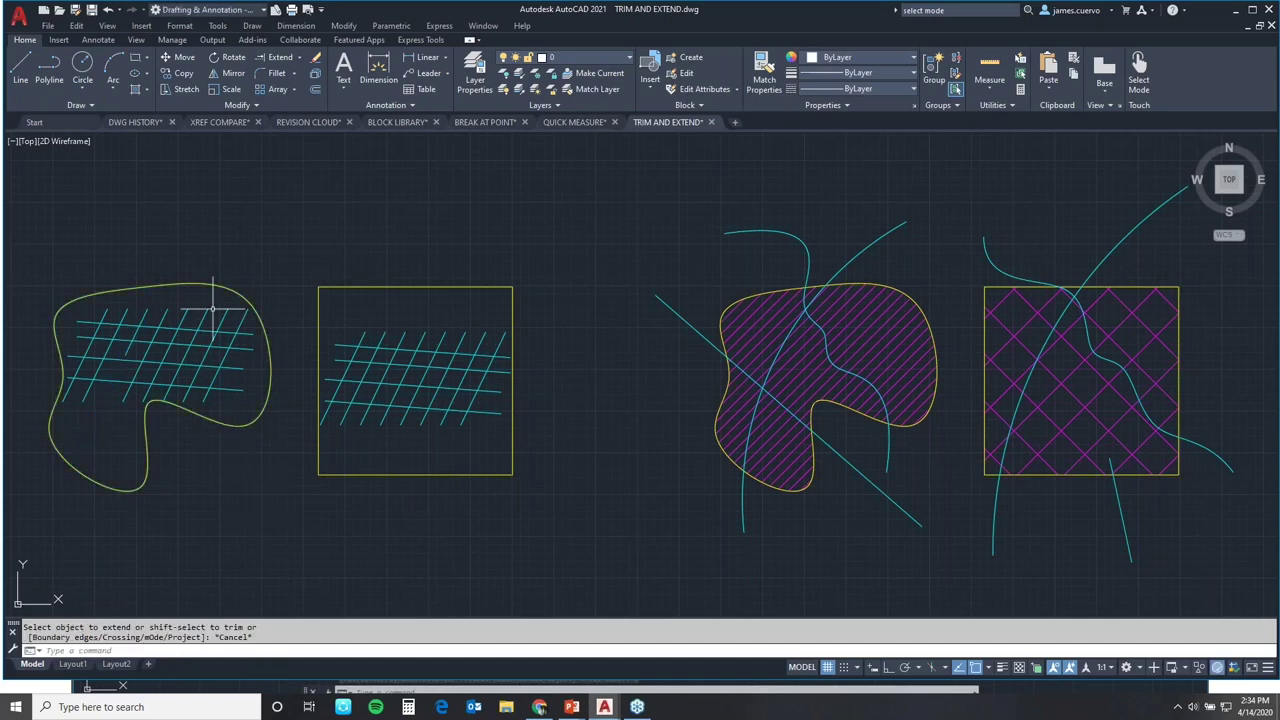
pyautogui.click(278, 58)
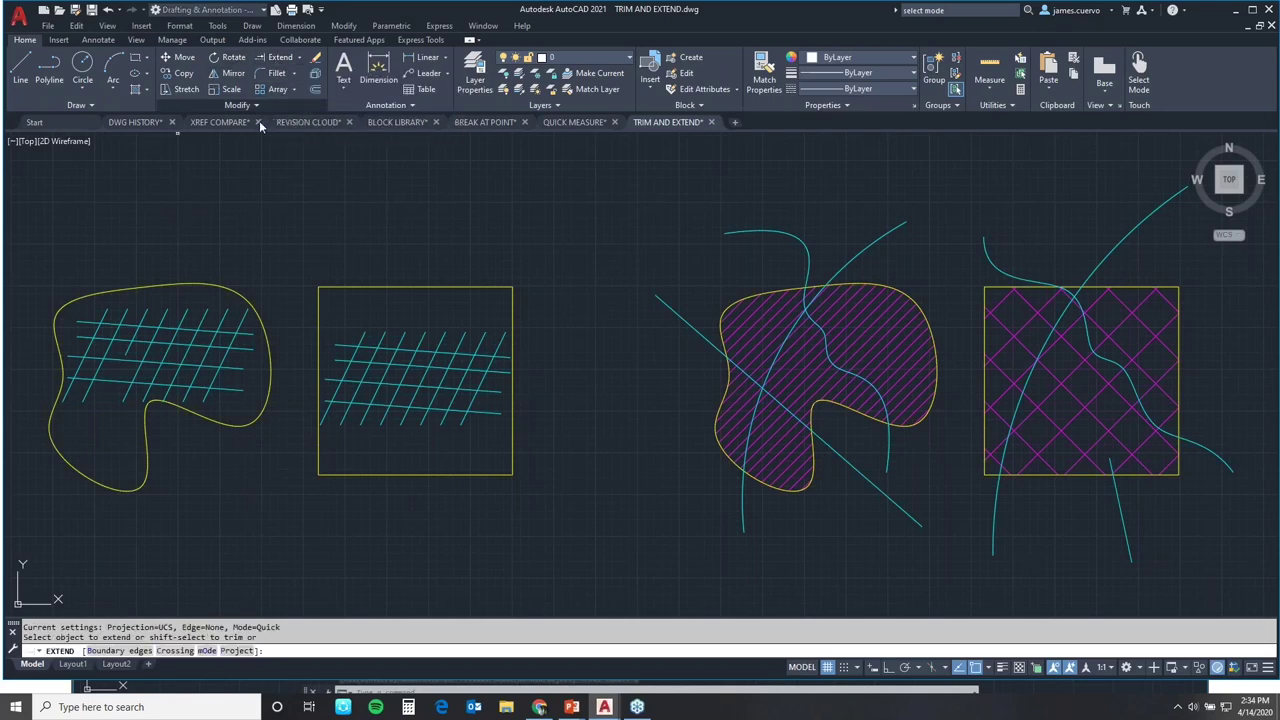
pyautogui.click(251, 332)
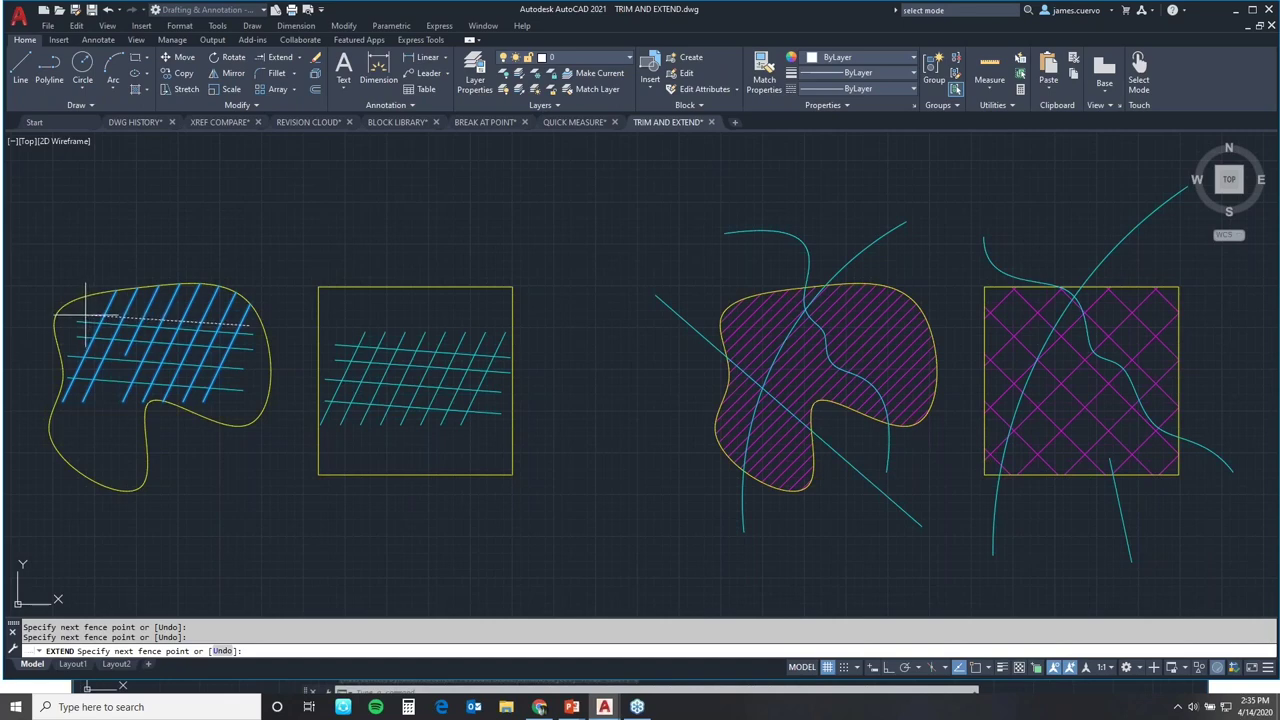
pyautogui.press('Return')
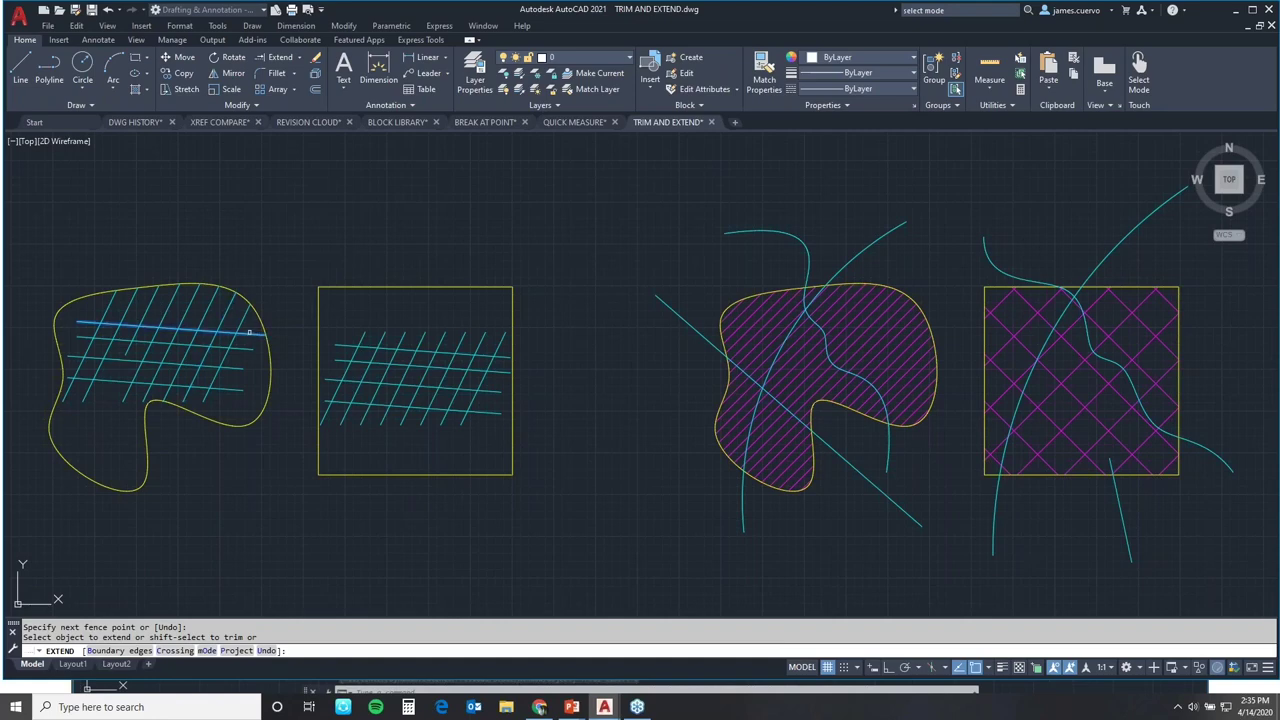
pyautogui.press('Escape')
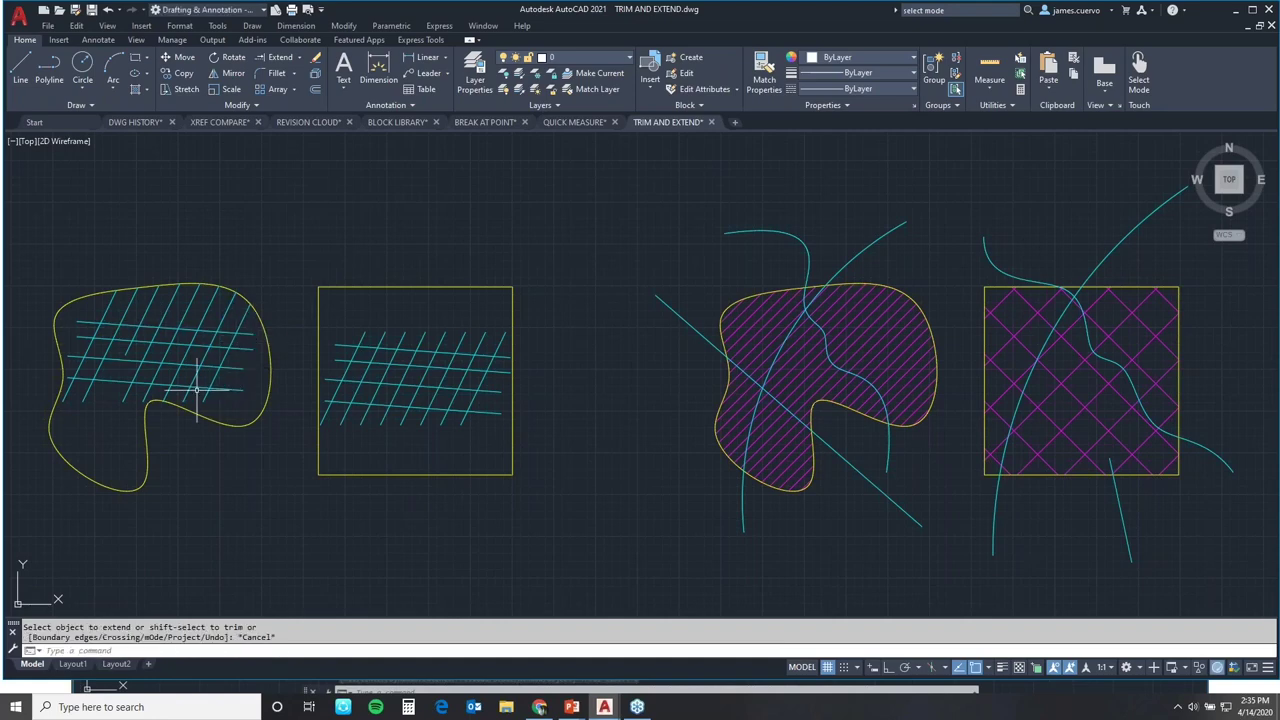
pyautogui.write('u')
pyautogui.press('Return')
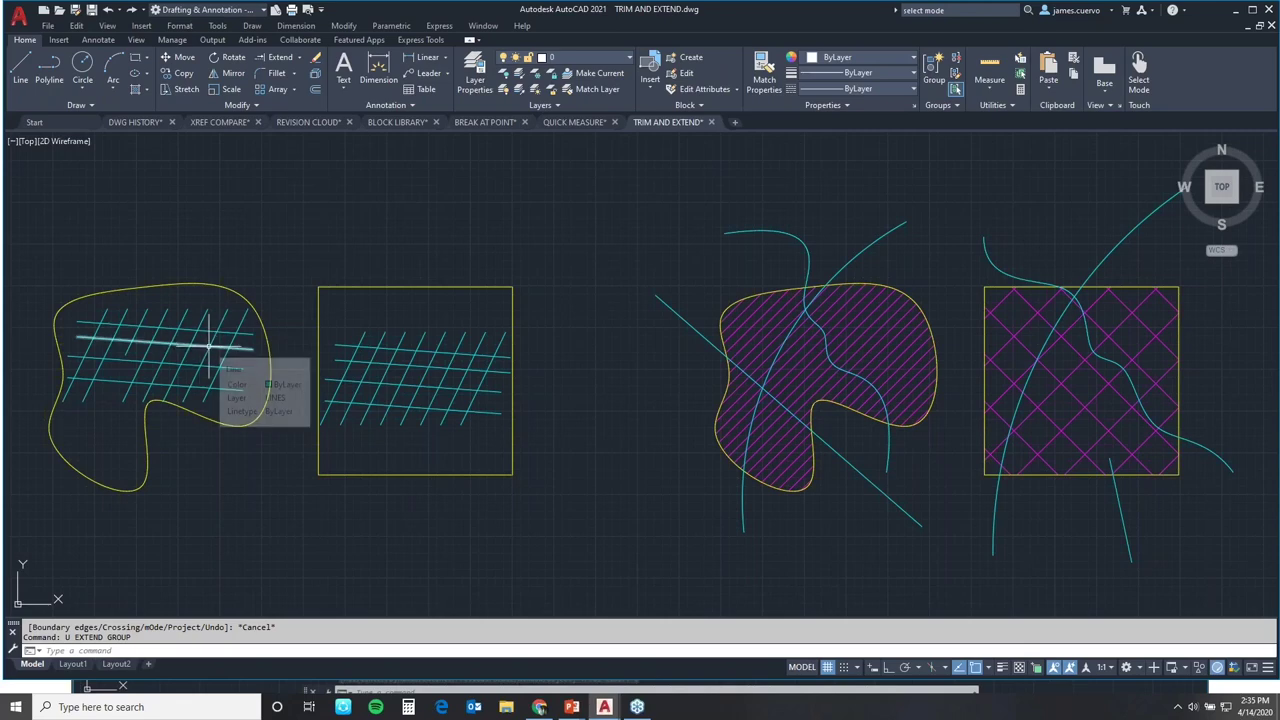
pyautogui.click(274, 59)
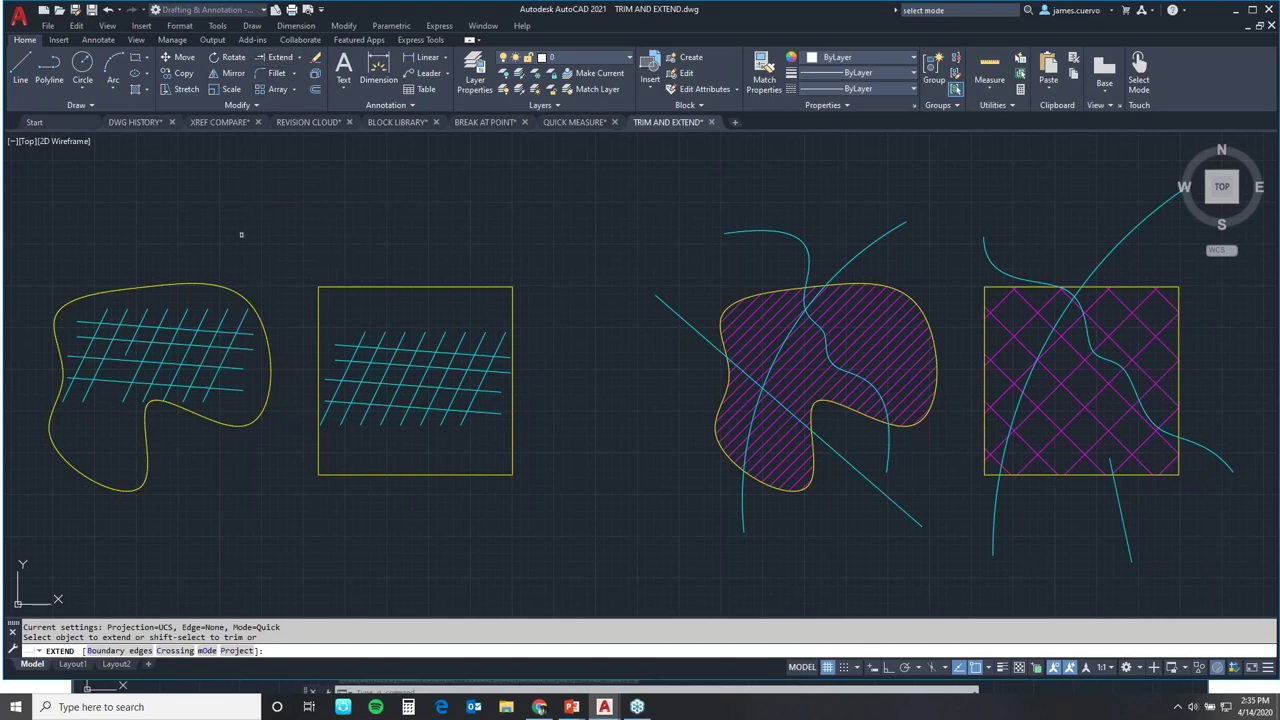
pyautogui.click(175, 650)
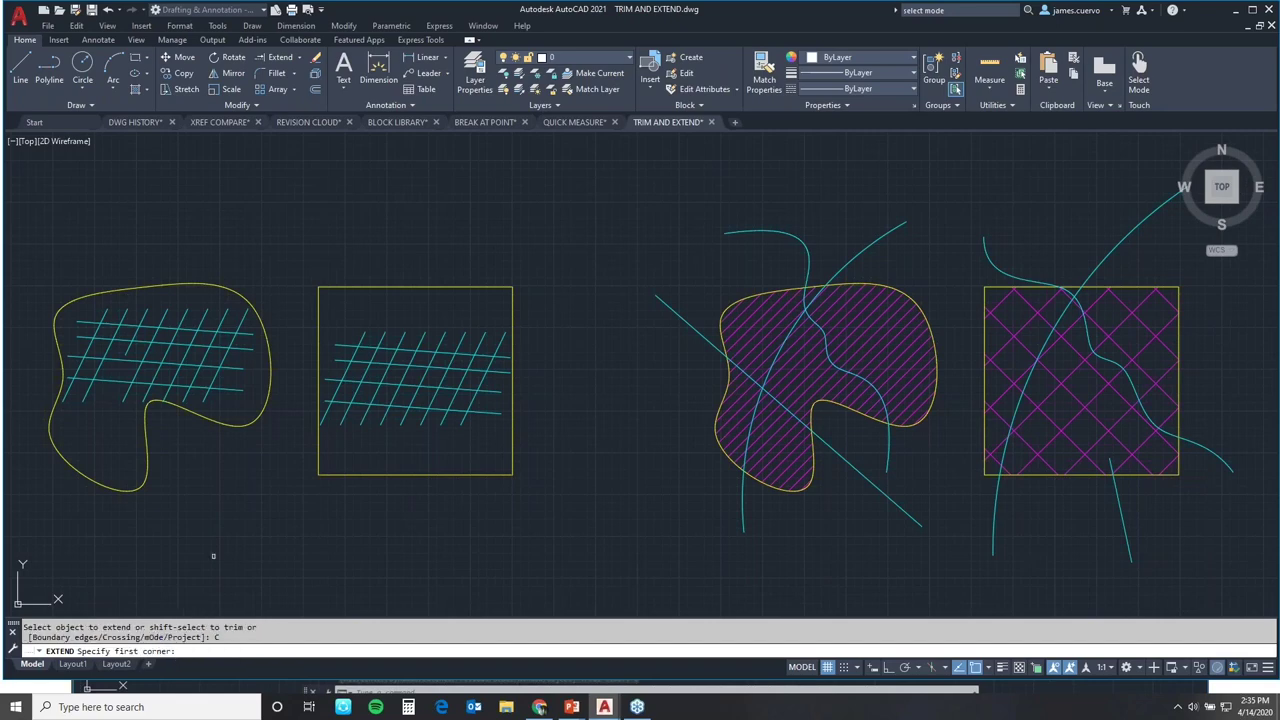
pyautogui.click(236, 307)
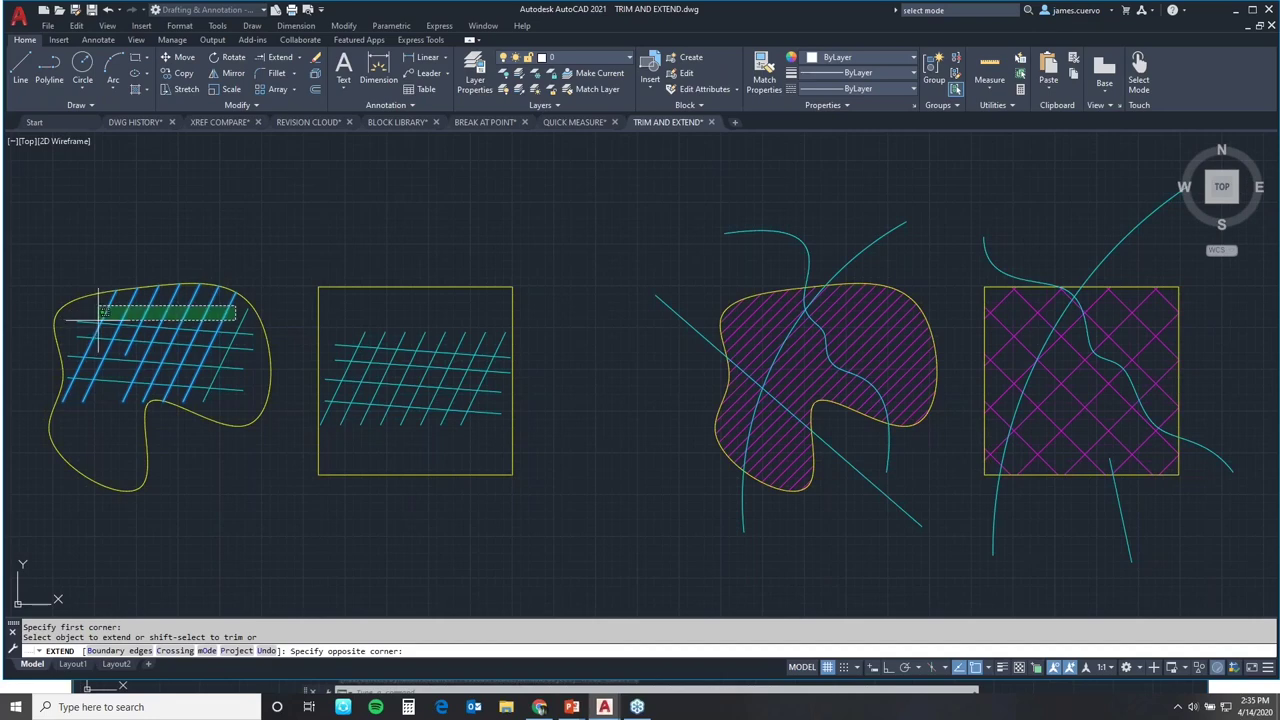
pyautogui.press('Escape')
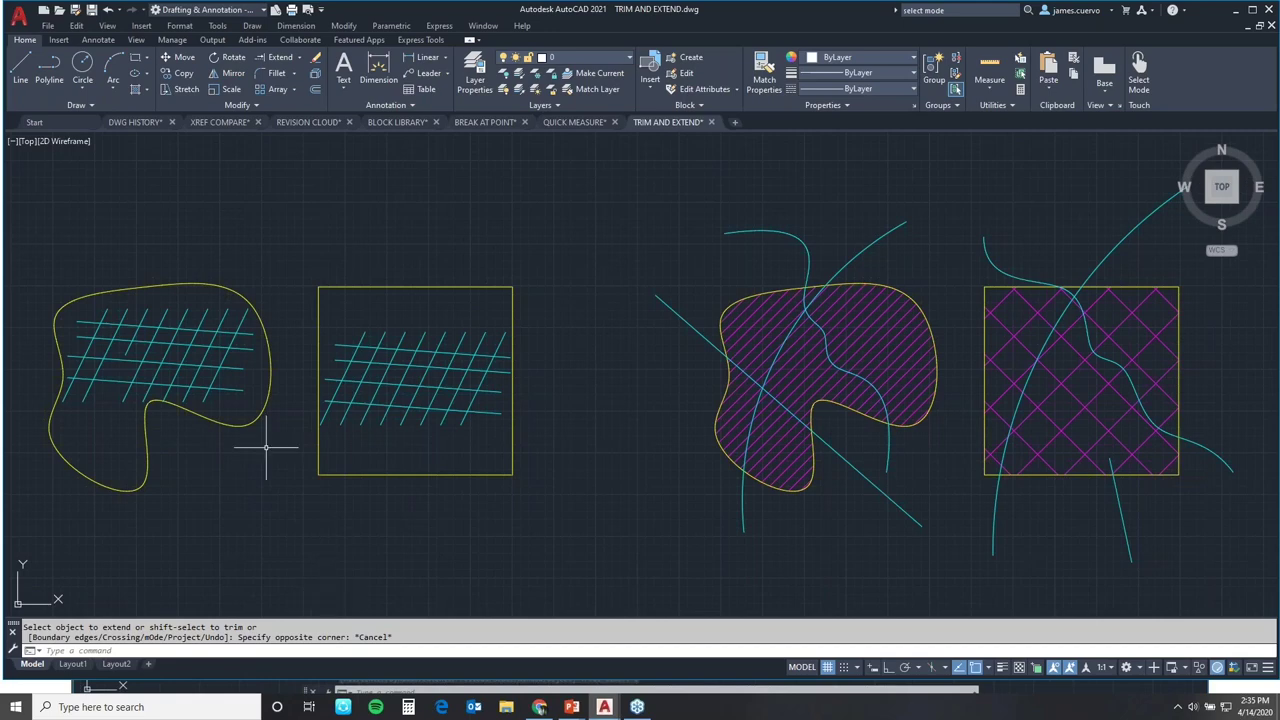
pyautogui.click(215, 291)
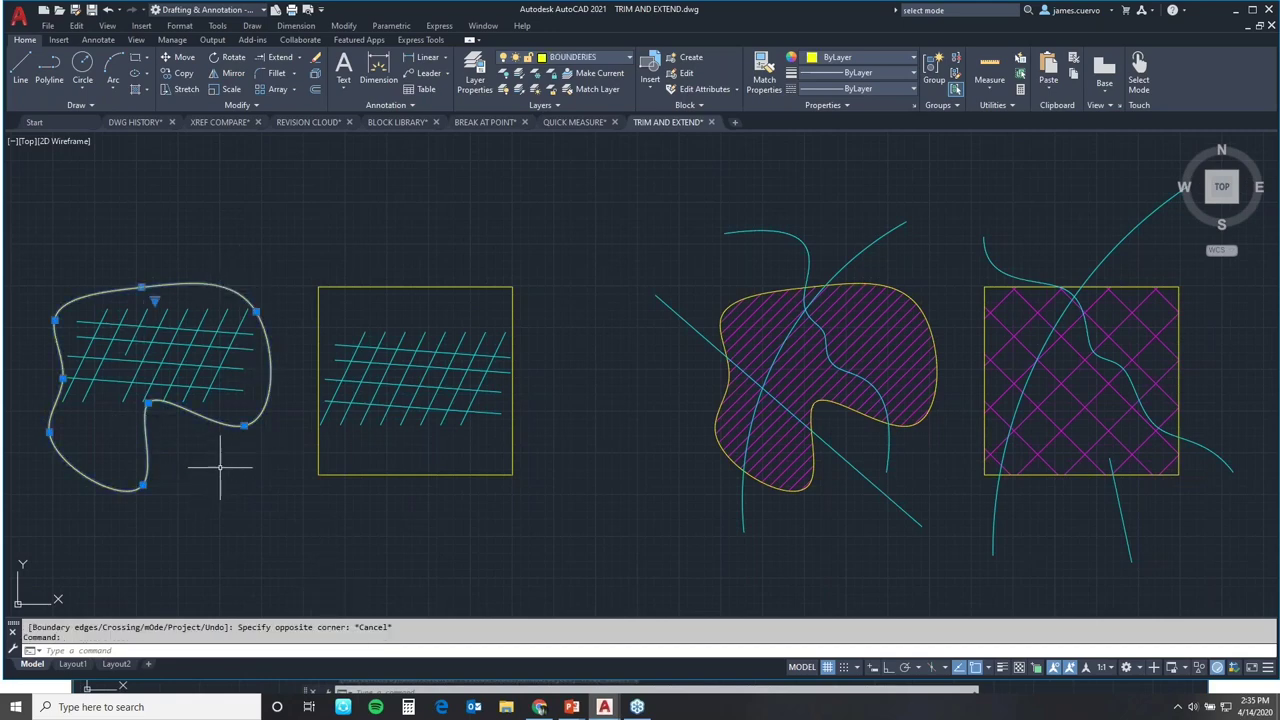
pyautogui.press('Escape')
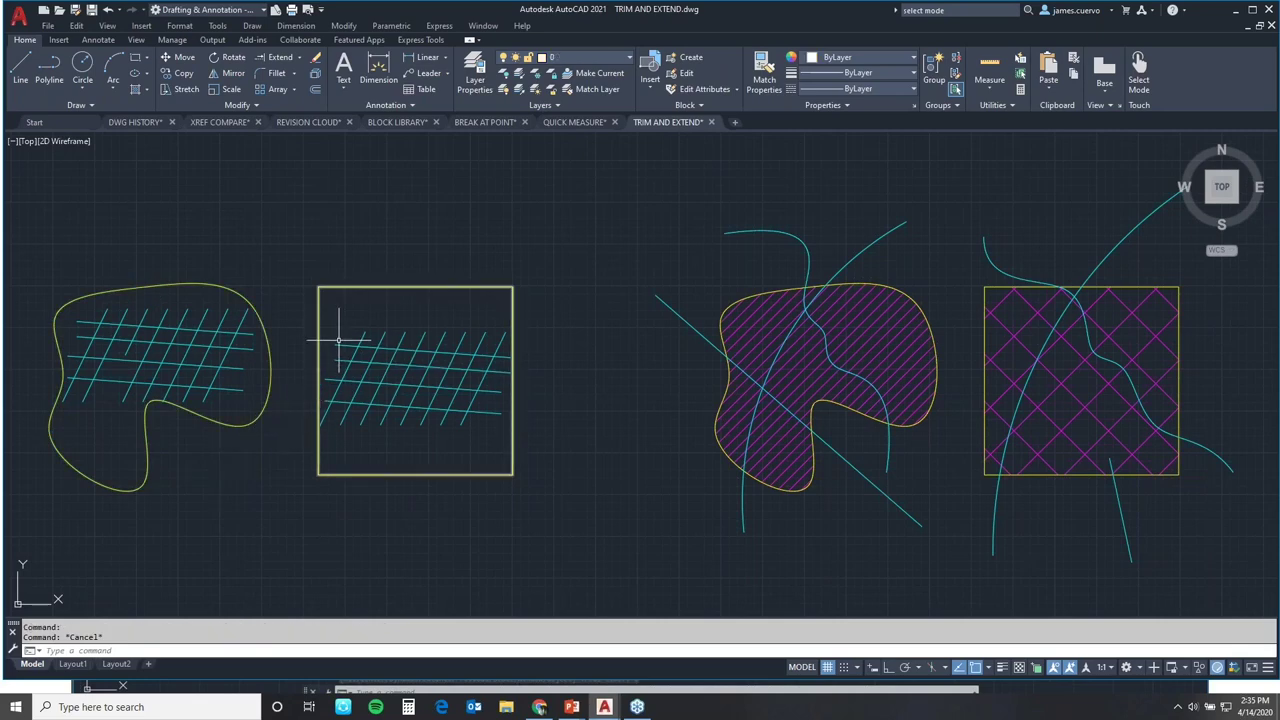
# Explode the left square's outline into separate lines.
pyautogui.click(415, 287)
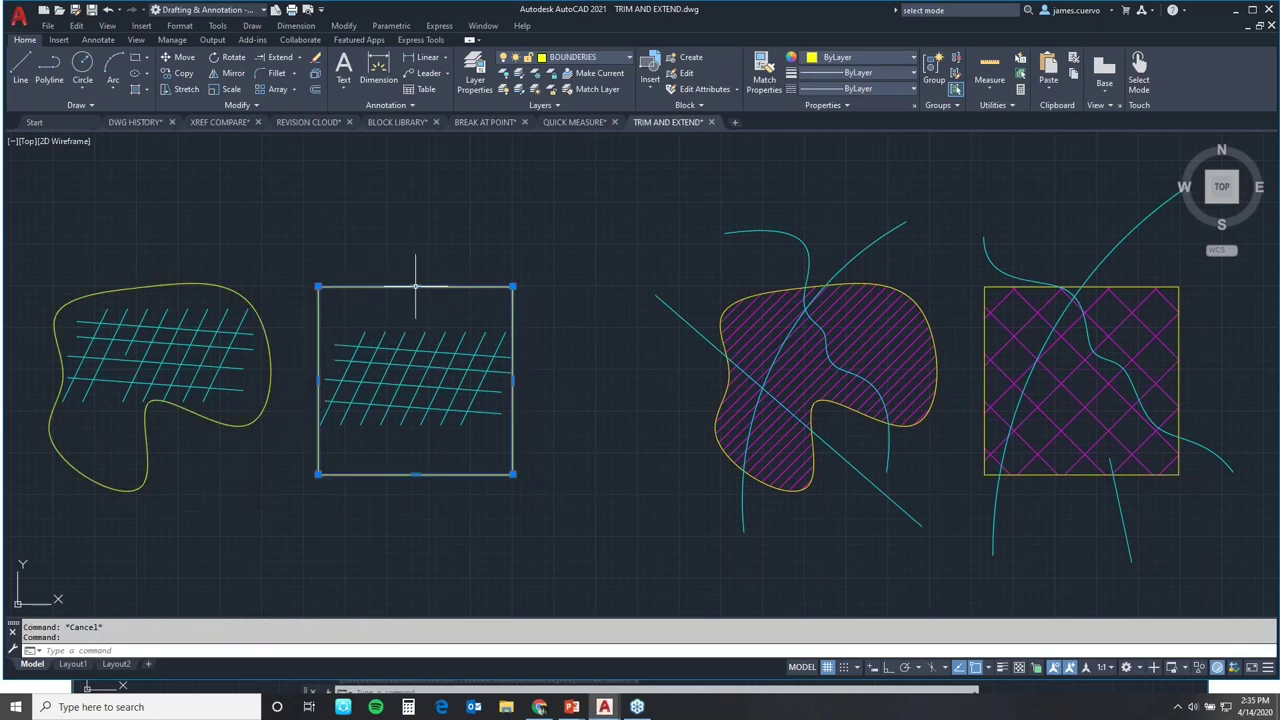
pyautogui.click(315, 89)
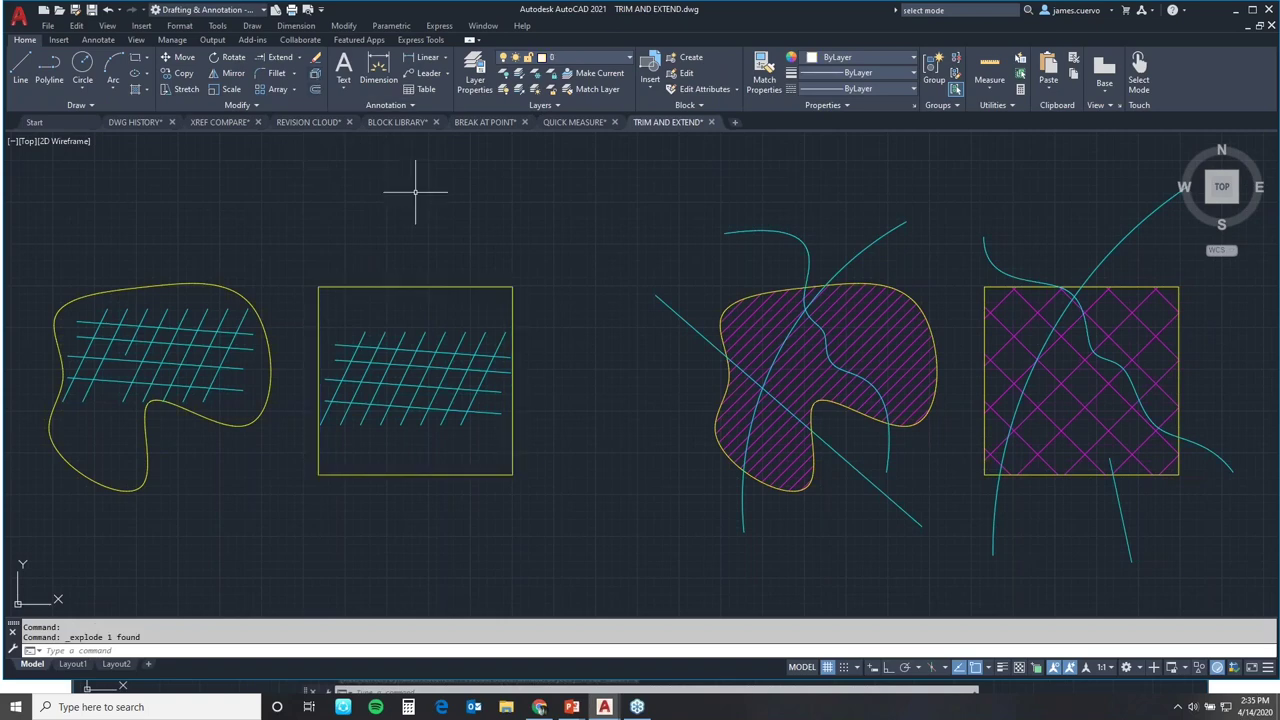
pyautogui.click(315, 89)
pyautogui.click(432, 236)
pyautogui.click(361, 307)
pyautogui.press('Return')
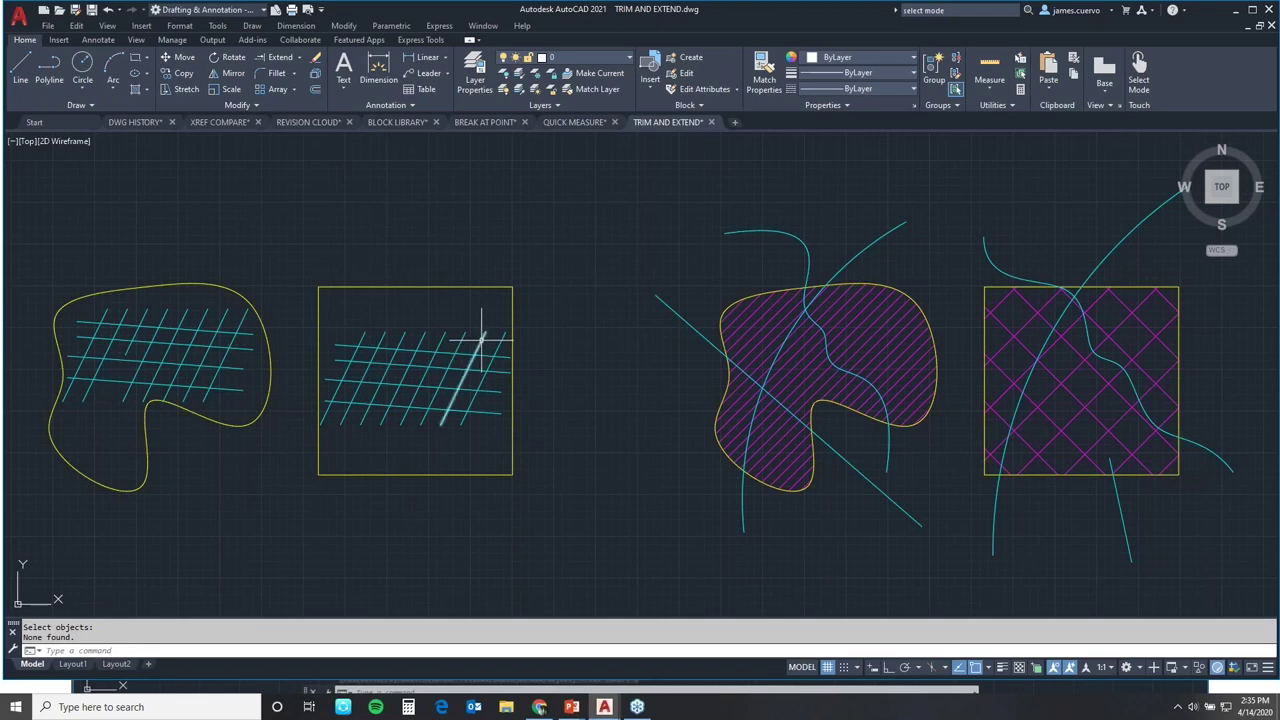
# Cancel a started Extend and pan left to center the hatched blob and square.
pyautogui.click(283, 60)
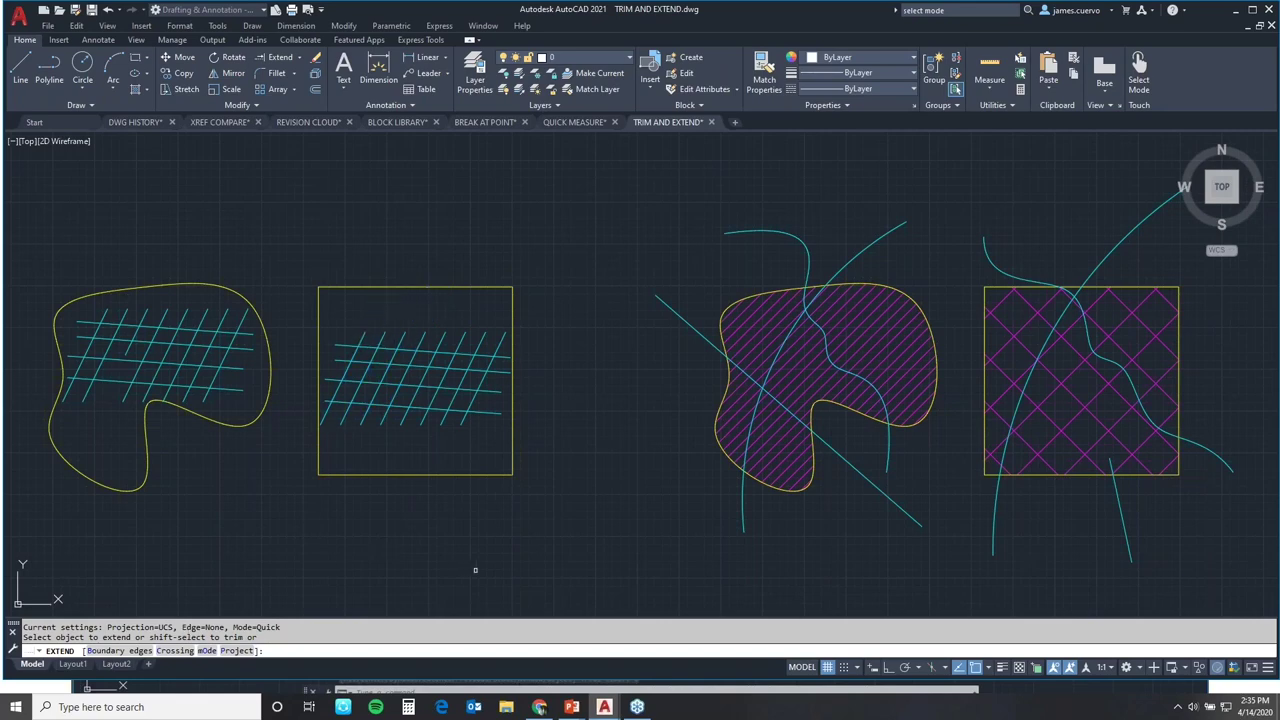
pyautogui.press('Escape')
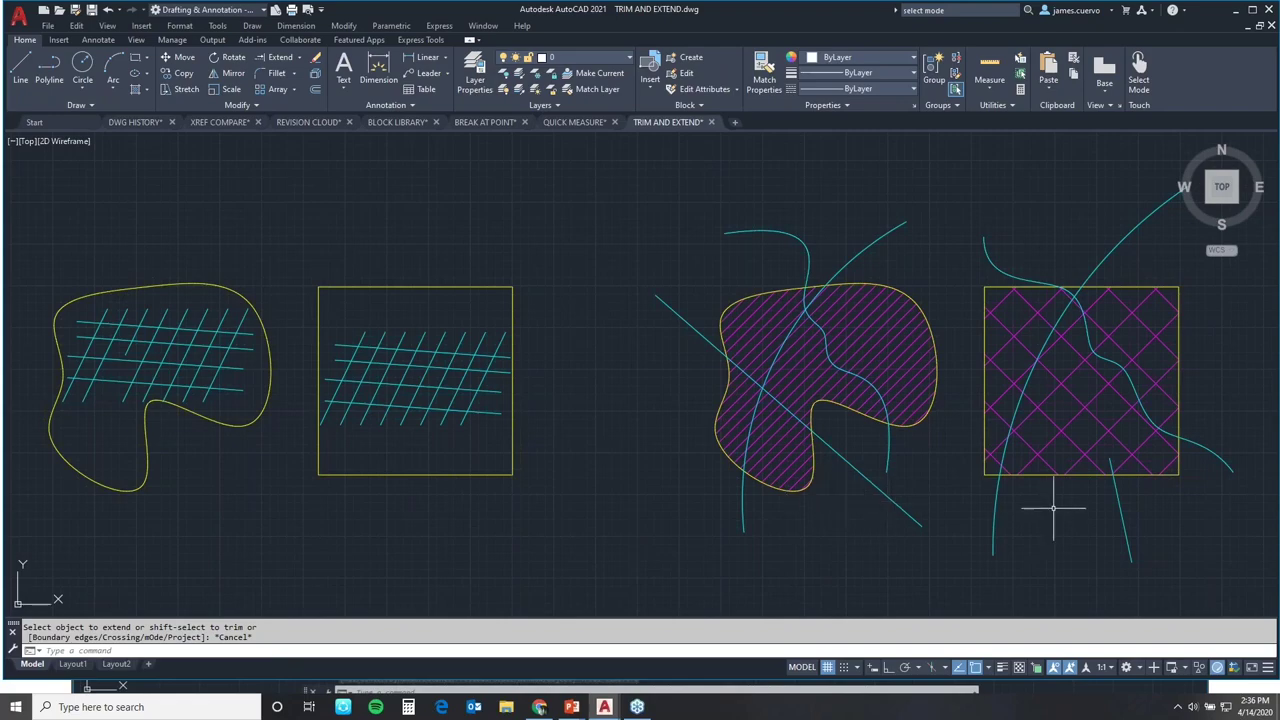
pyautogui.moveTo(1054, 510)
pyautogui.mouseDown(button='middle')
pyautogui.moveTo(760, 491)
pyautogui.moveTo(488, 497)
pyautogui.moveTo(596, 504)
pyautogui.mouseUp(button='middle')
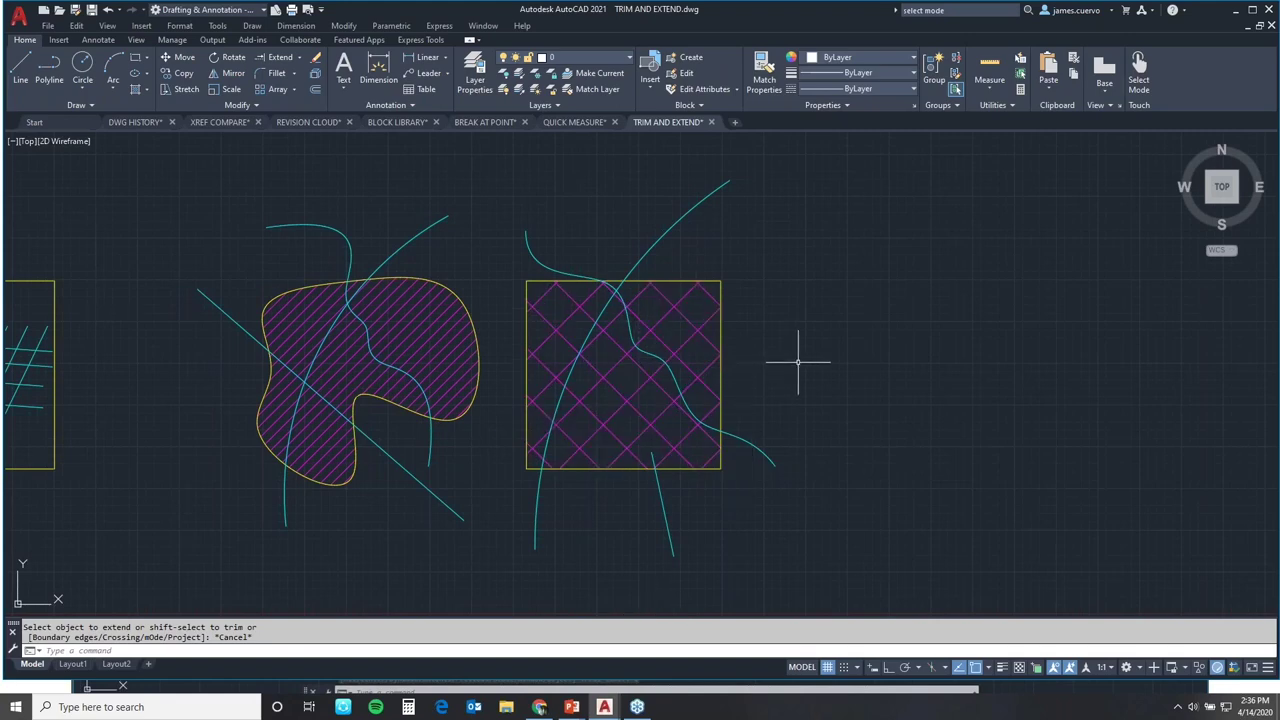
# Trim away the square's crosshatch in the strip between the two cyan curves.
pyautogui.click(299, 62)
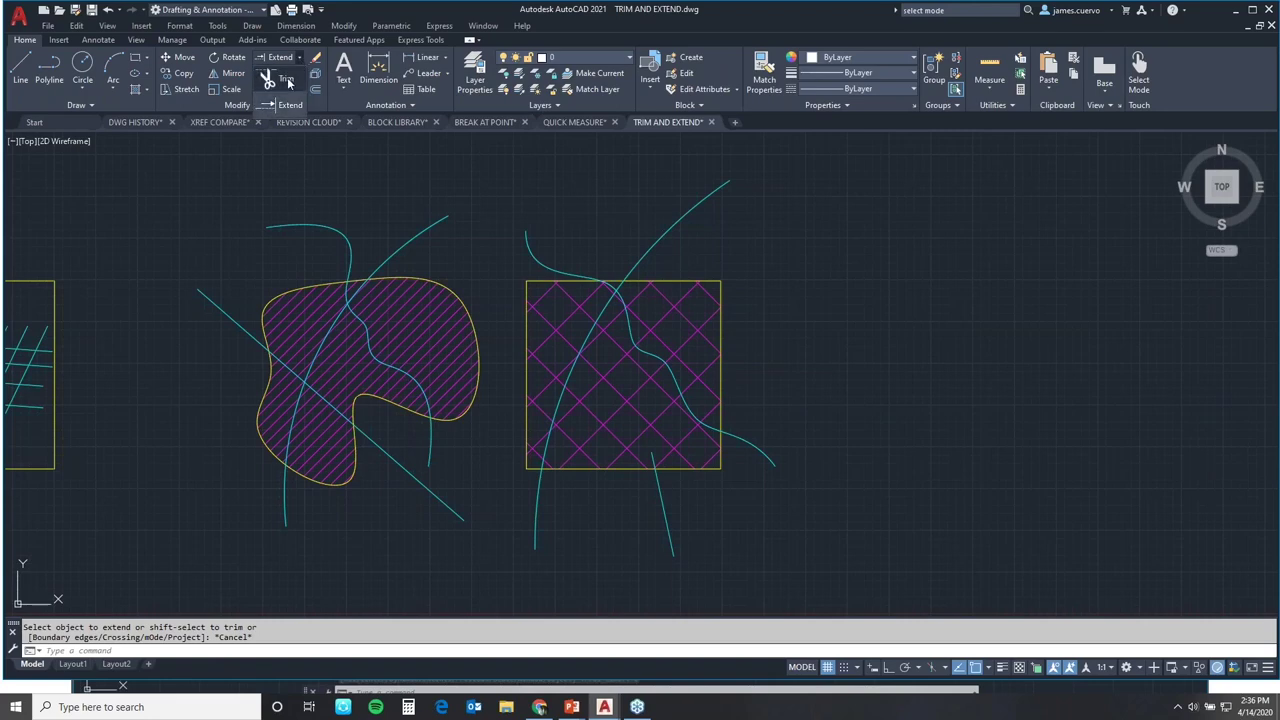
pyautogui.click(288, 83)
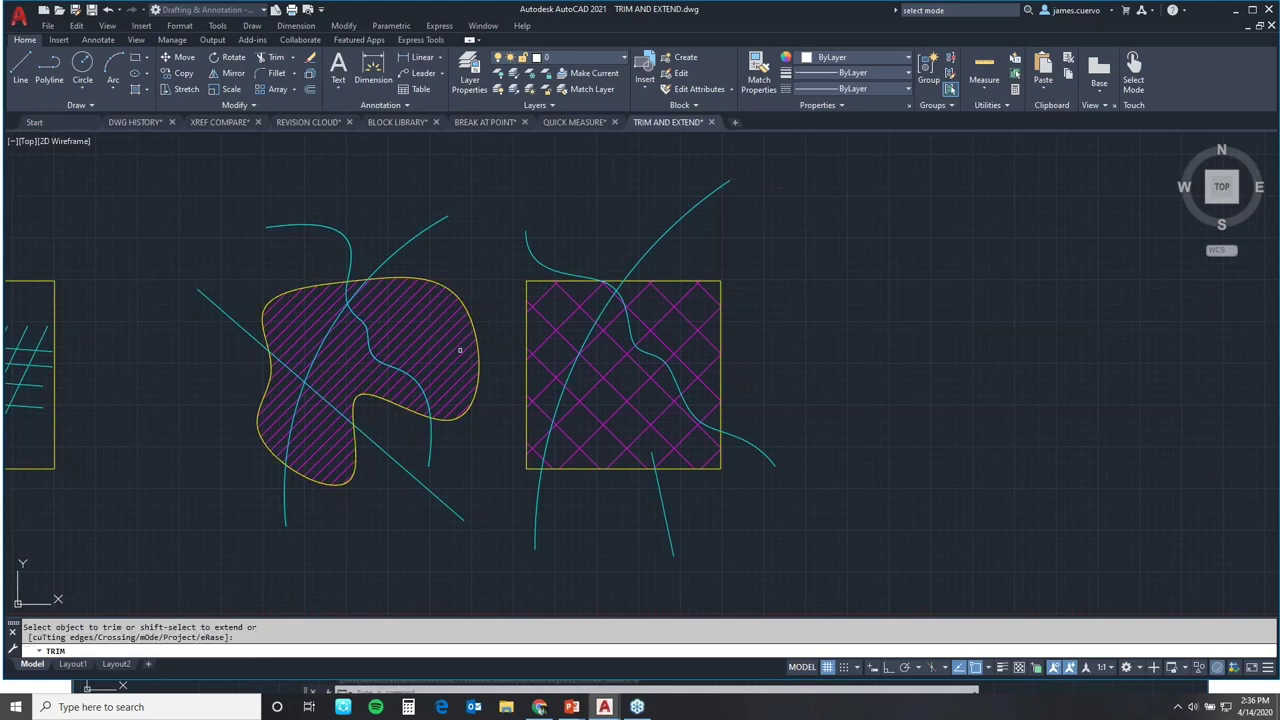
pyautogui.press('Escape')
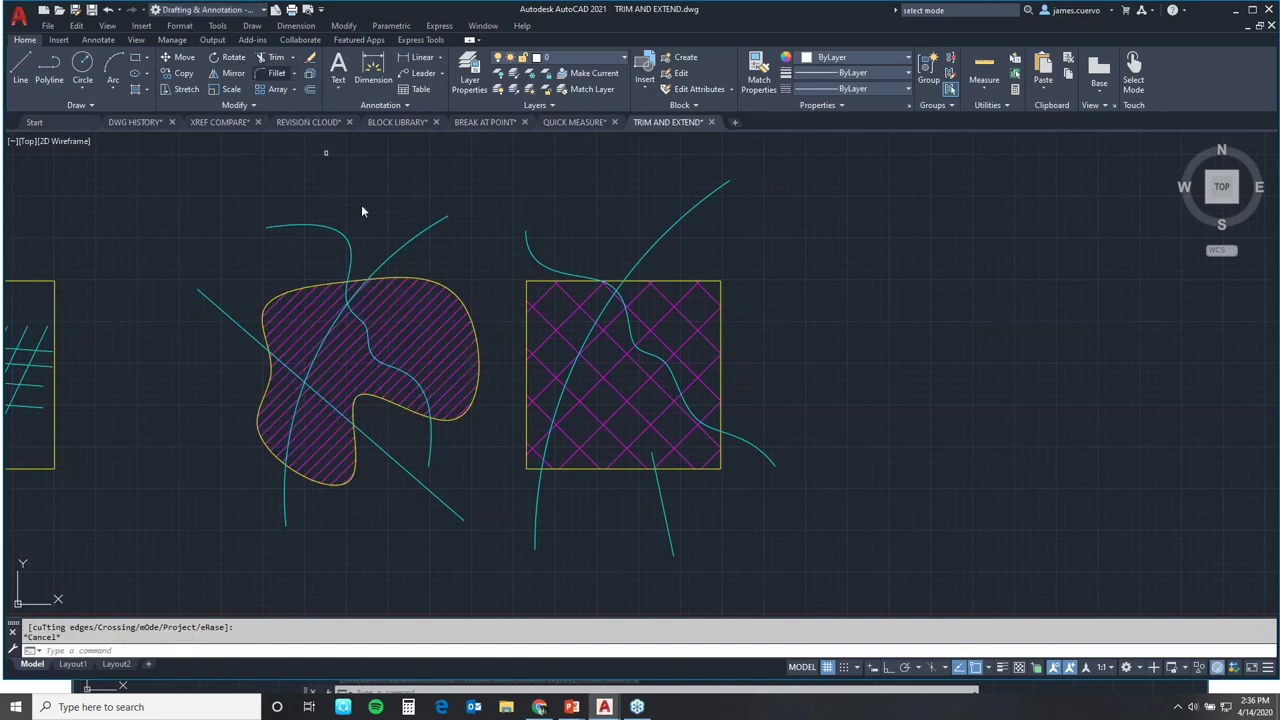
pyautogui.press('Return')
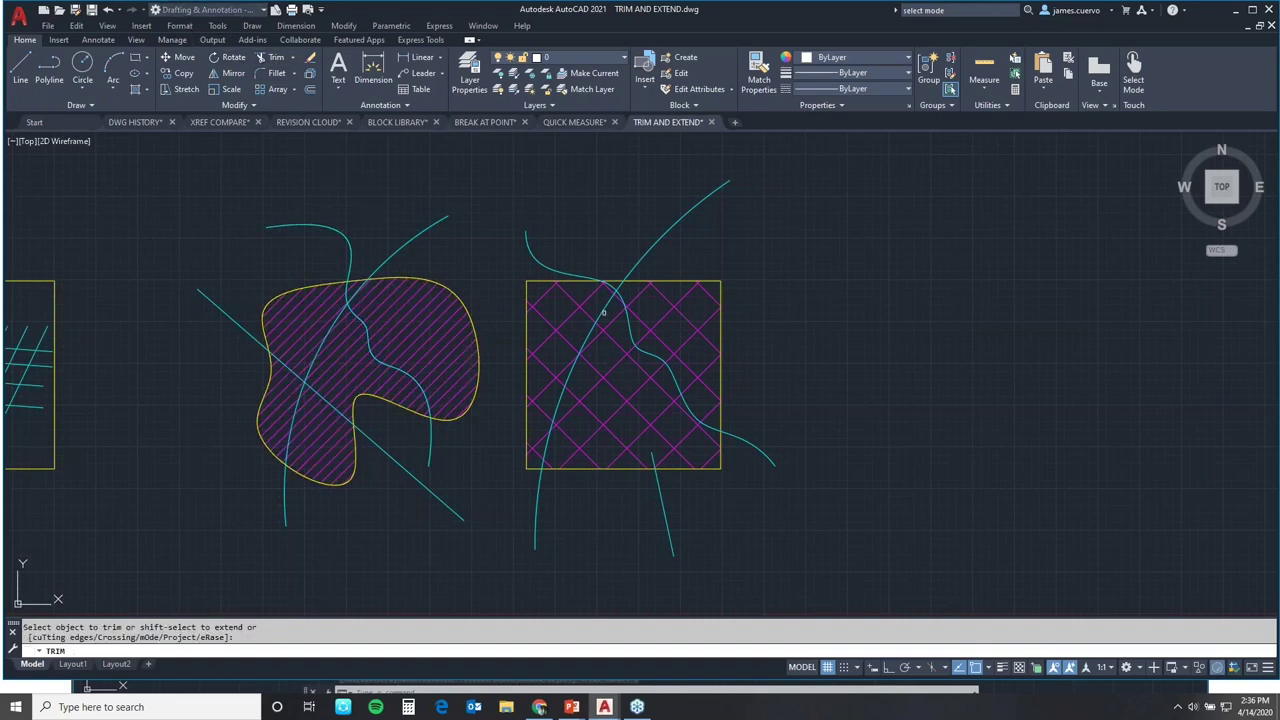
pyautogui.click(606, 304)
pyautogui.click(623, 349)
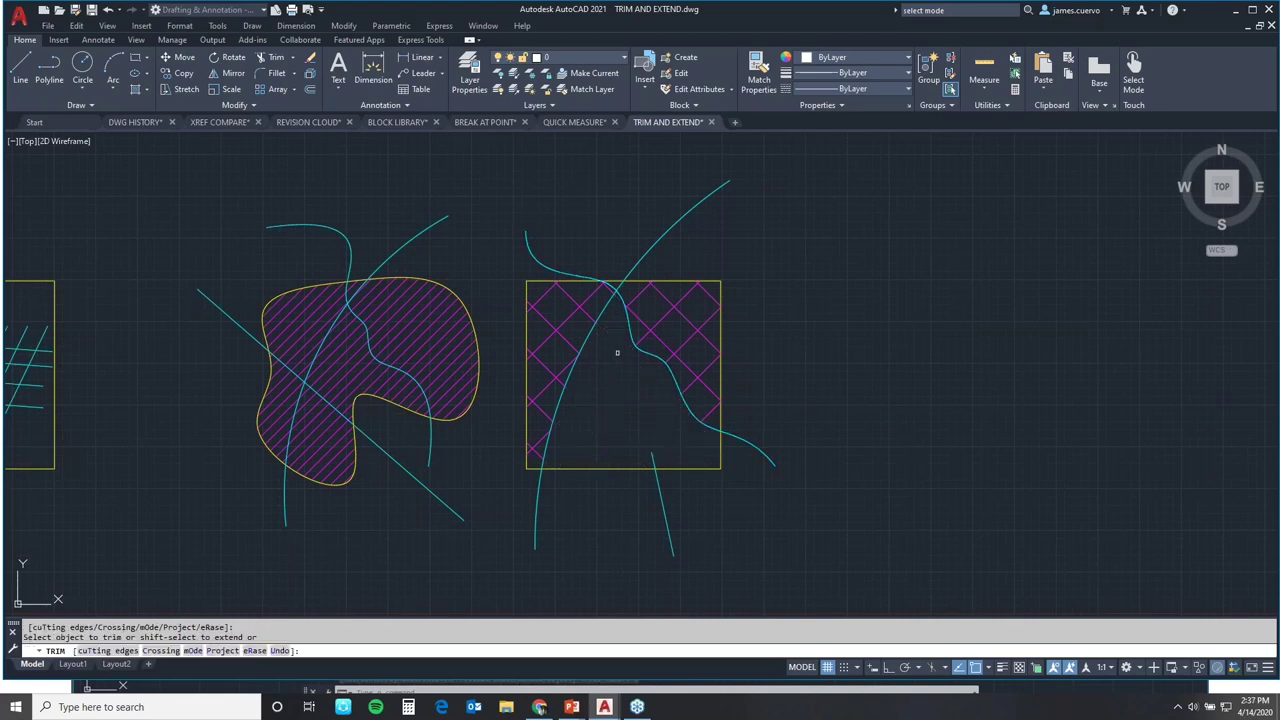
pyautogui.press('Escape')
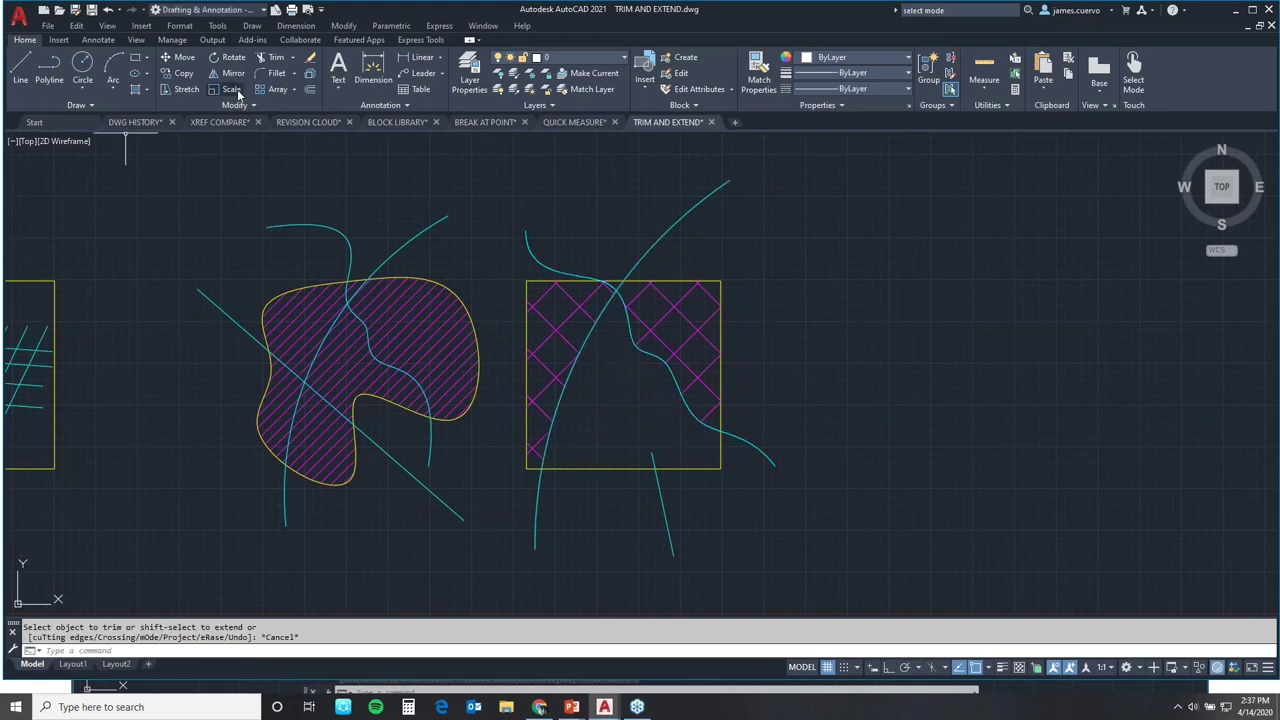
# Cancel a fresh Trim and undo the previous trim with U.
pyautogui.click(270, 62)
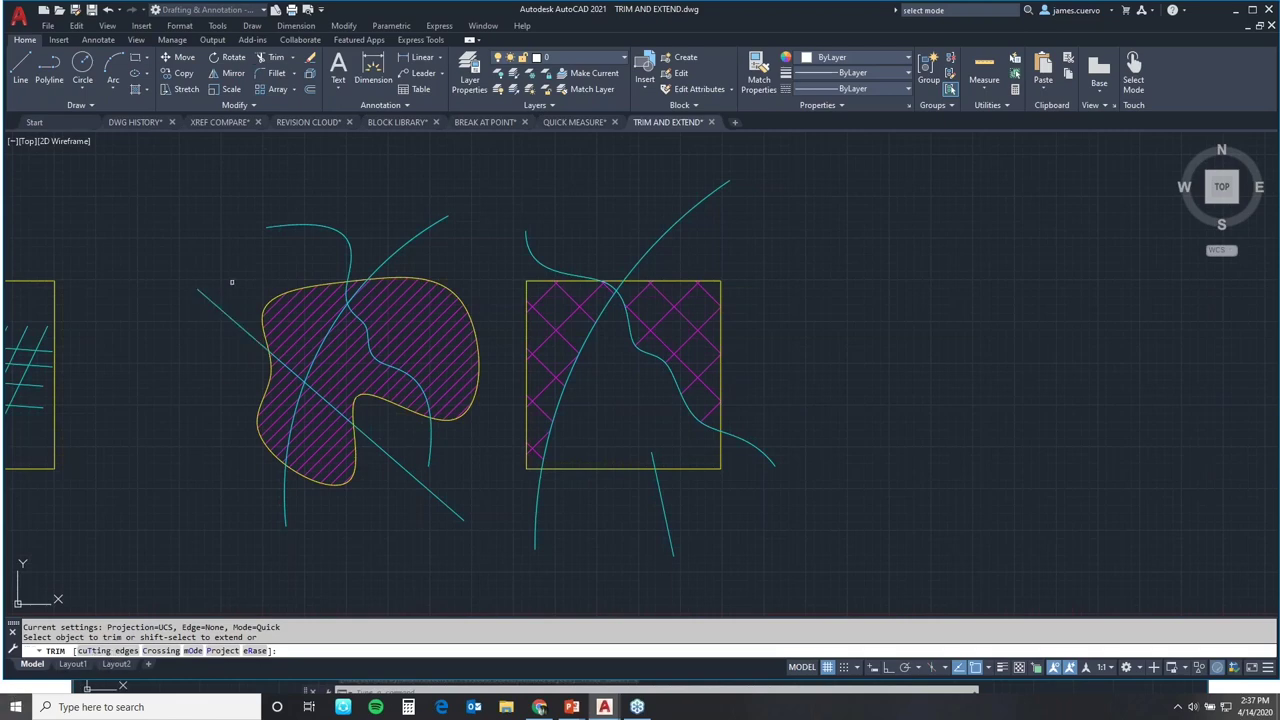
pyautogui.press('Escape')
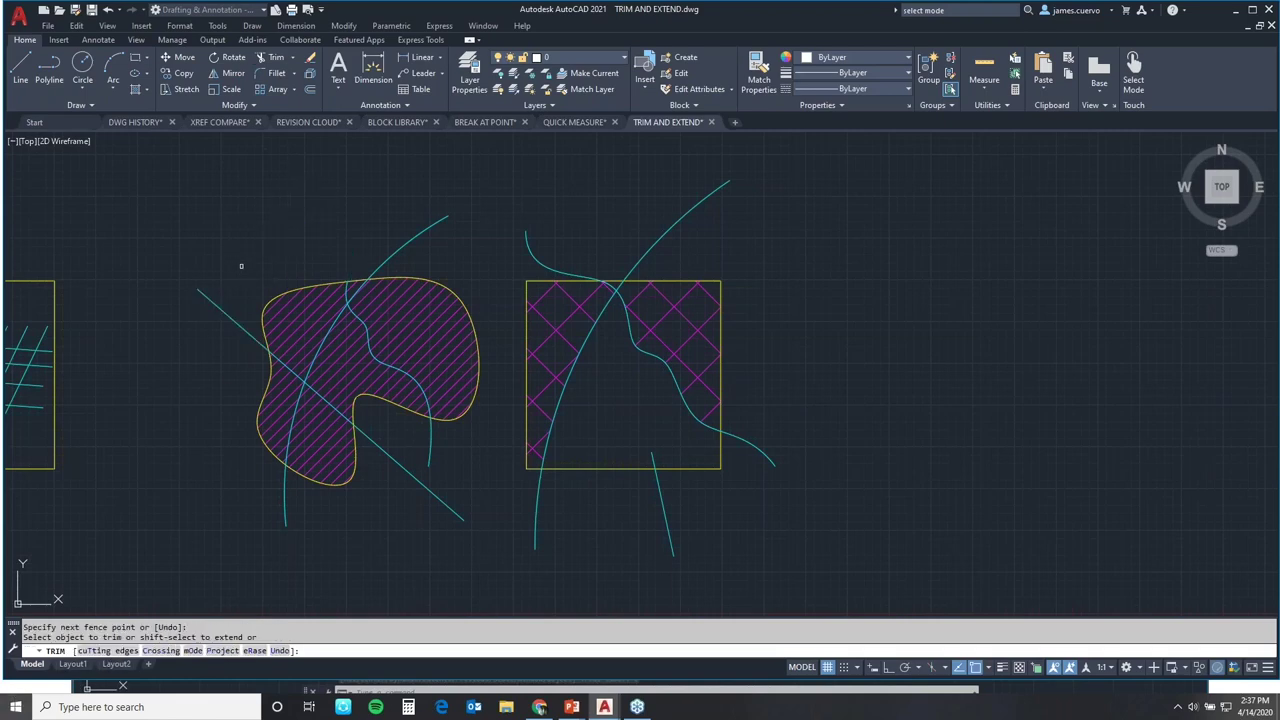
pyautogui.write('u')
pyautogui.press('Return')
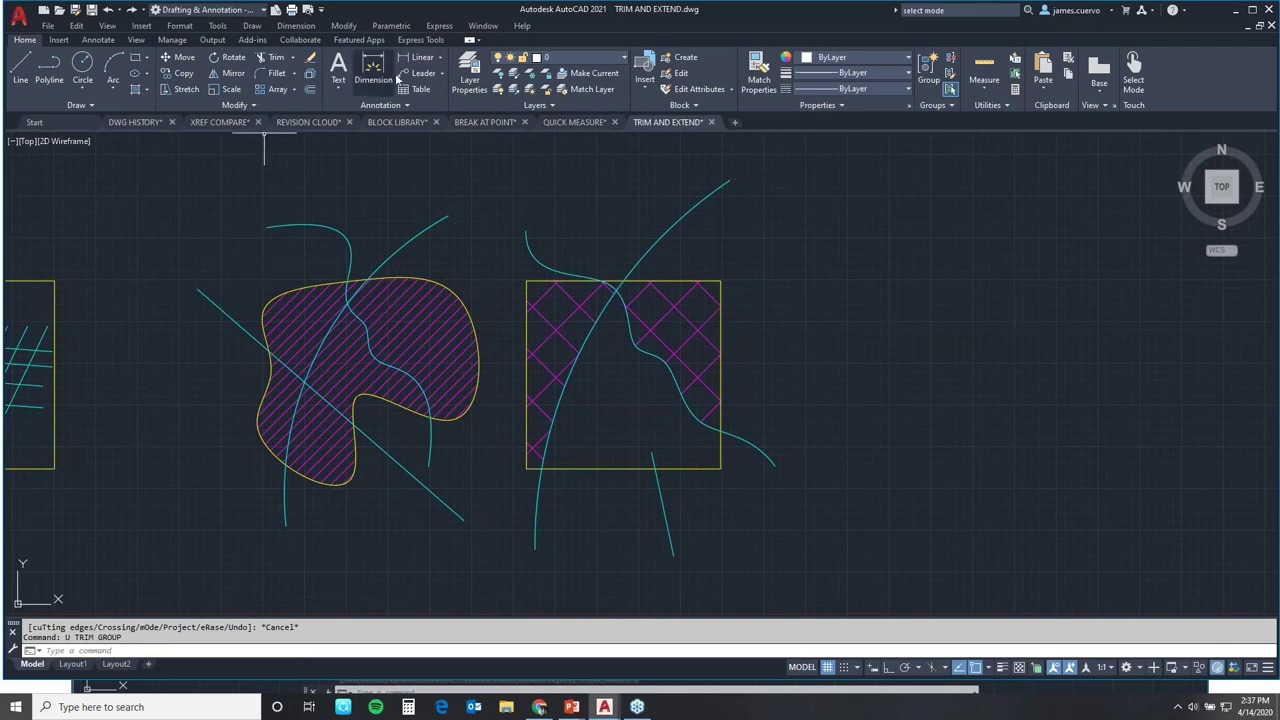
# Attempt to trim the blob's hatch using the top curve and diagonal line as cutting edges.
pyautogui.click(272, 57)
pyautogui.click(300, 400)
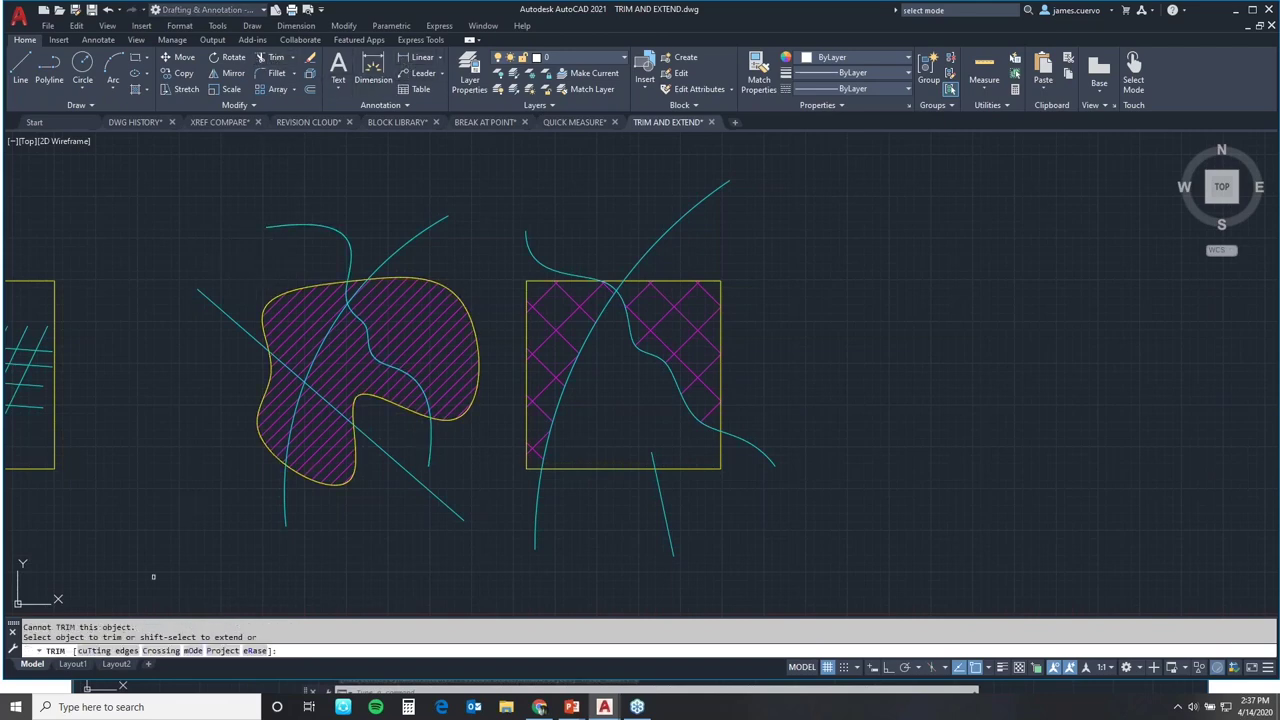
pyautogui.click(110, 651)
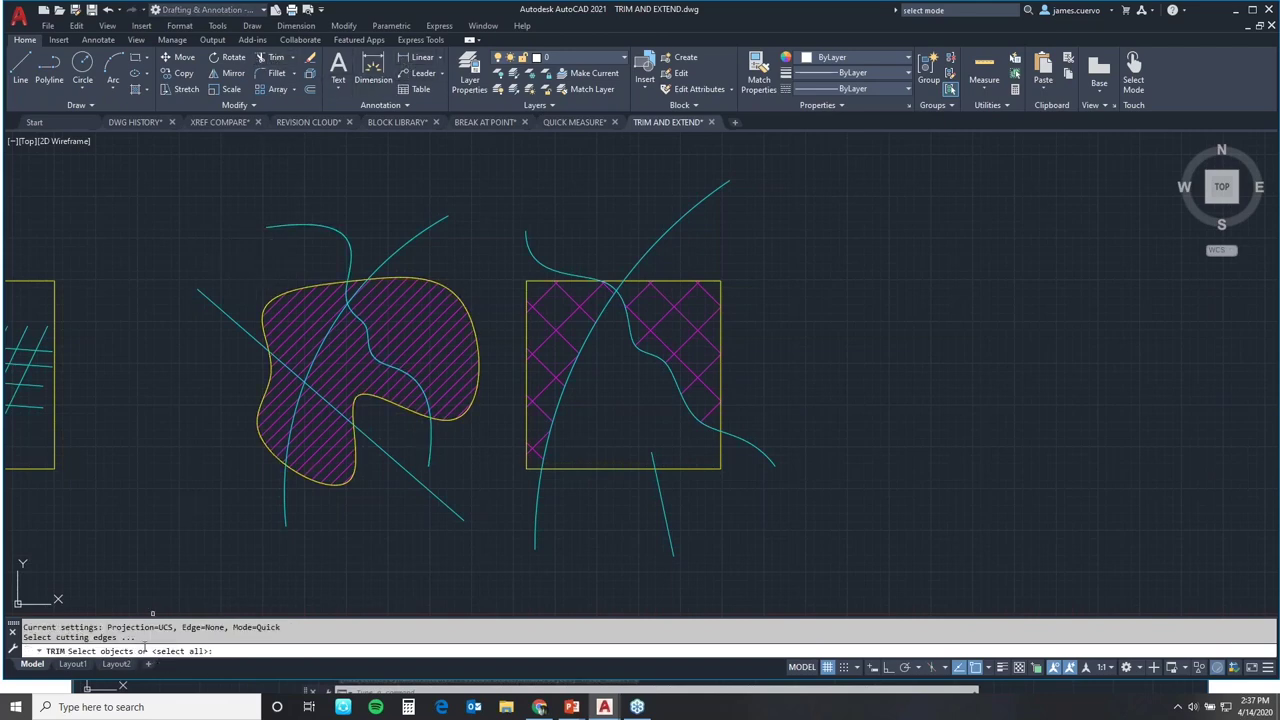
pyautogui.click(289, 215)
pyautogui.click(177, 289)
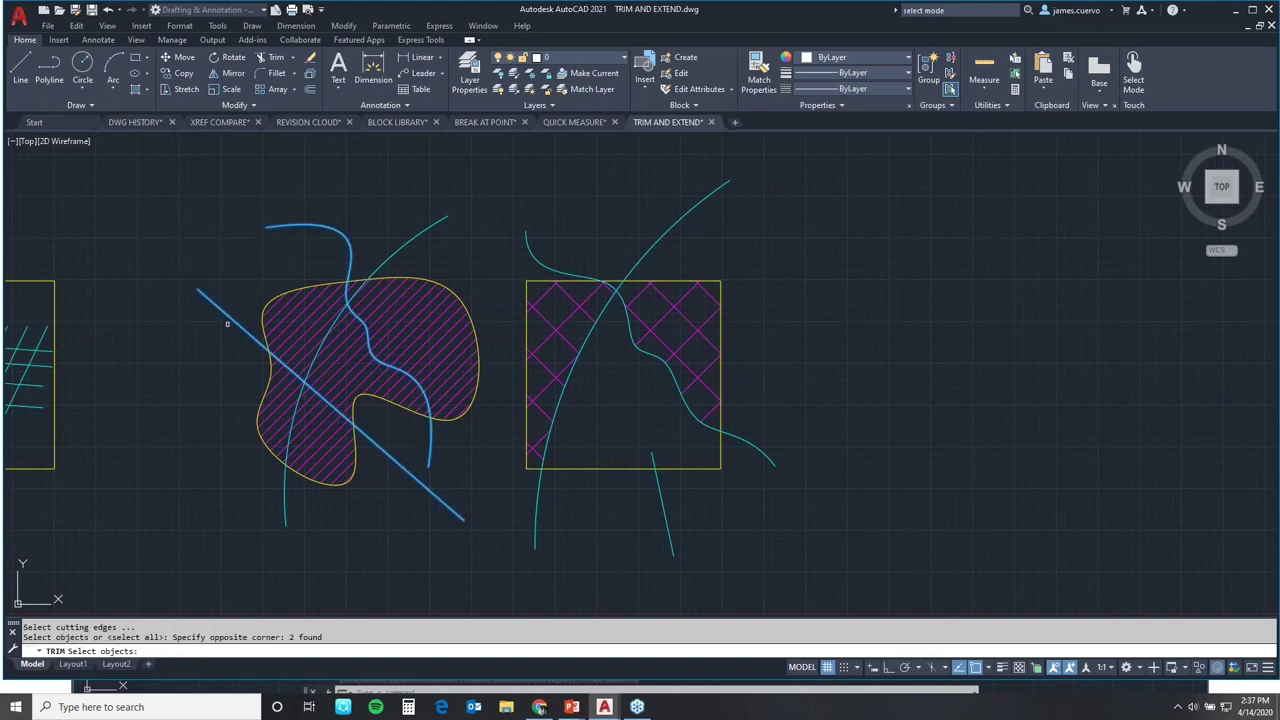
pyautogui.press('Return')
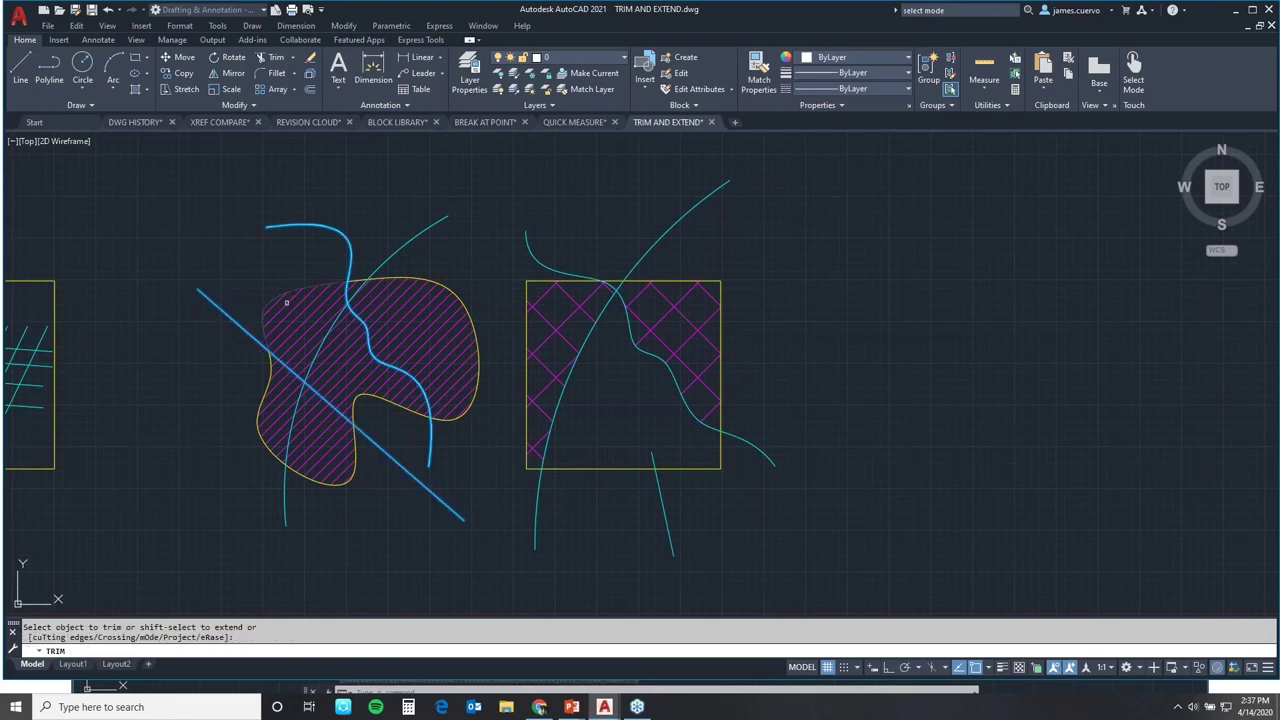
pyautogui.click(286, 315)
pyautogui.click(284, 316)
pyautogui.press('Escape')
# Retry fence trims above the blob, undoing the accidental curve trim.
pyautogui.write('tr')
pyautogui.press('Return')
pyautogui.click(274, 222)
pyautogui.click(235, 246)
pyautogui.press('Escape')
pyautogui.hotkey('ctrl', 'z')
pyautogui.click(270, 58)
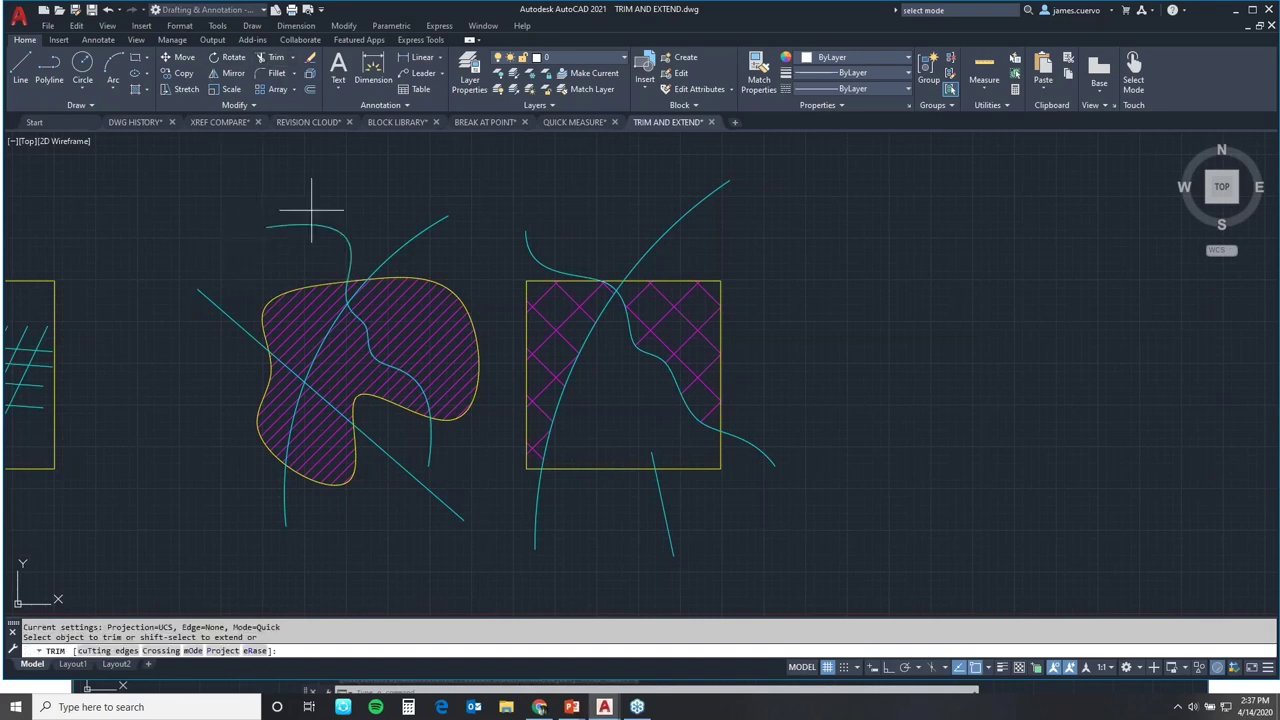
pyautogui.click(254, 231)
pyautogui.click(271, 60)
pyautogui.click(286, 192)
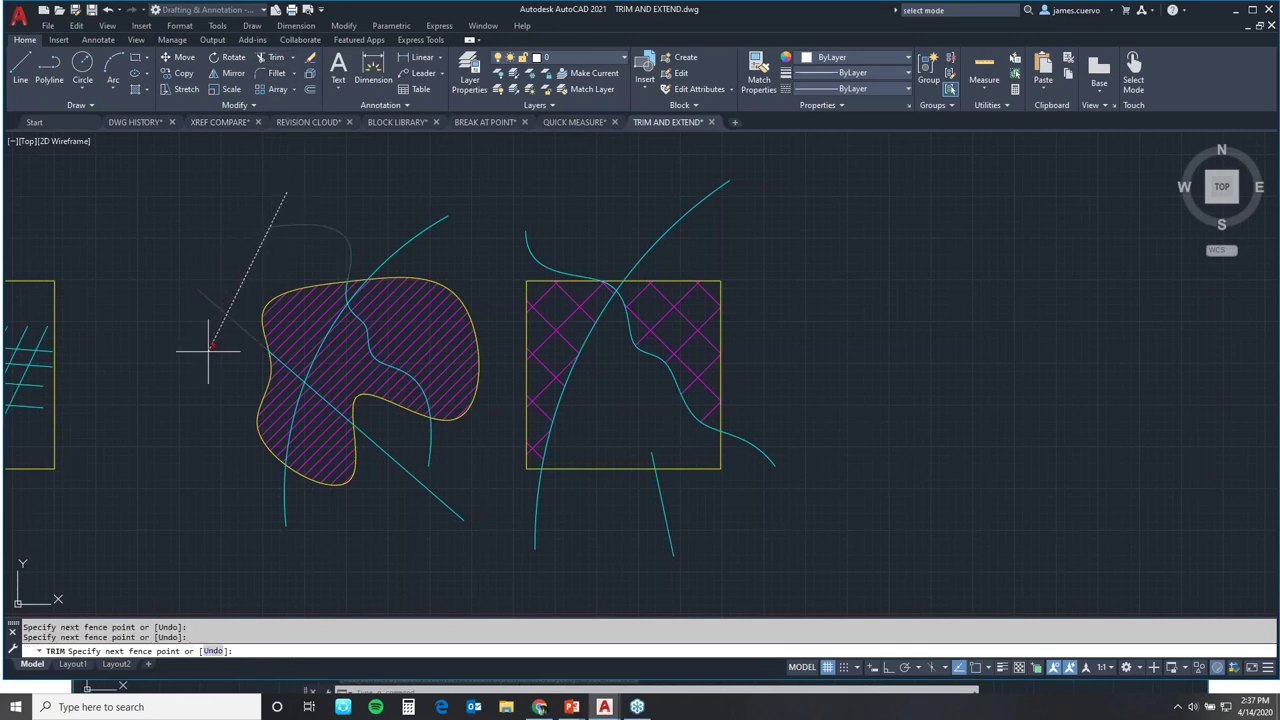
pyautogui.click(271, 59)
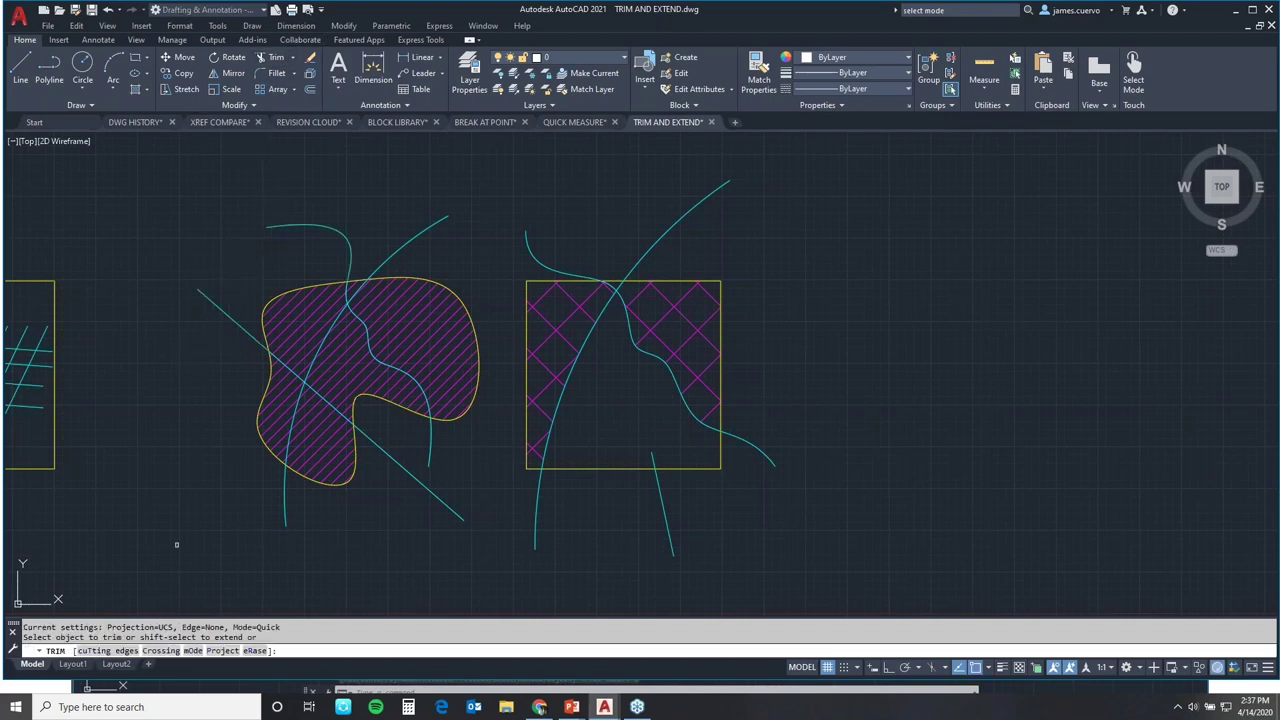
# Use the wavy curve and diagonal line as cutting edges to trim the blob's hatch above the line.
pyautogui.click(108, 651)
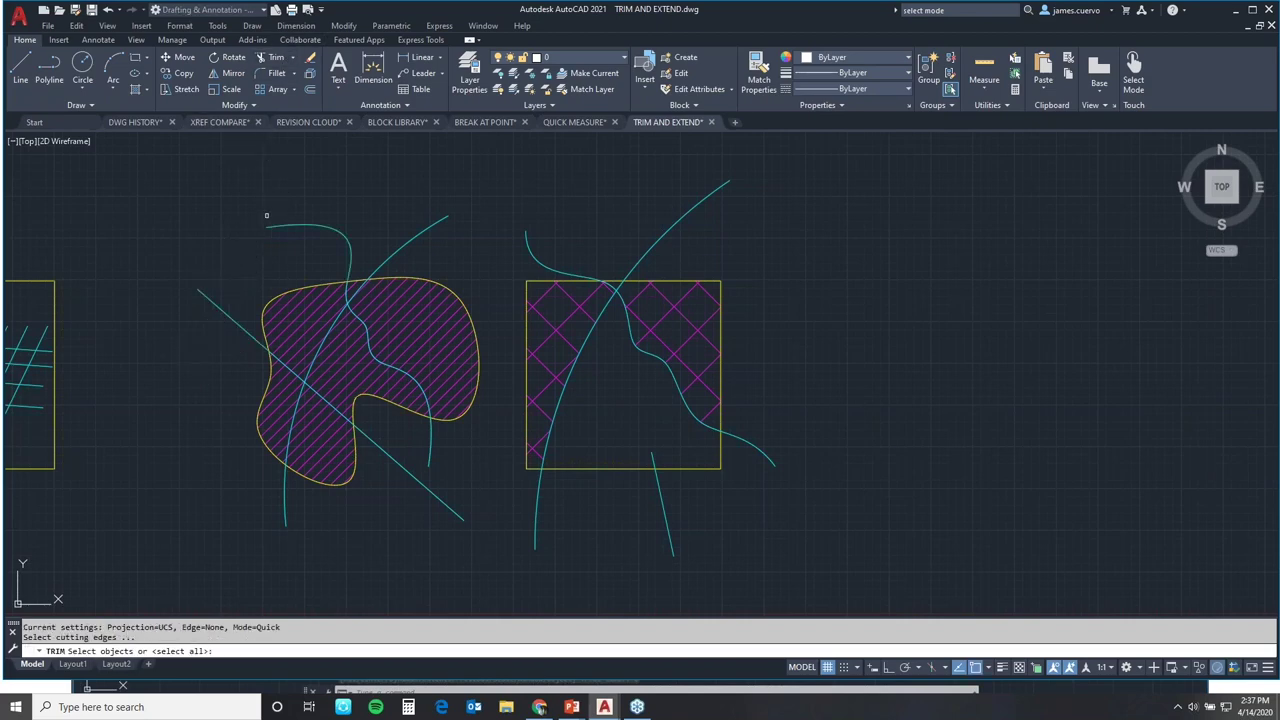
pyautogui.click(329, 190)
pyautogui.click(155, 275)
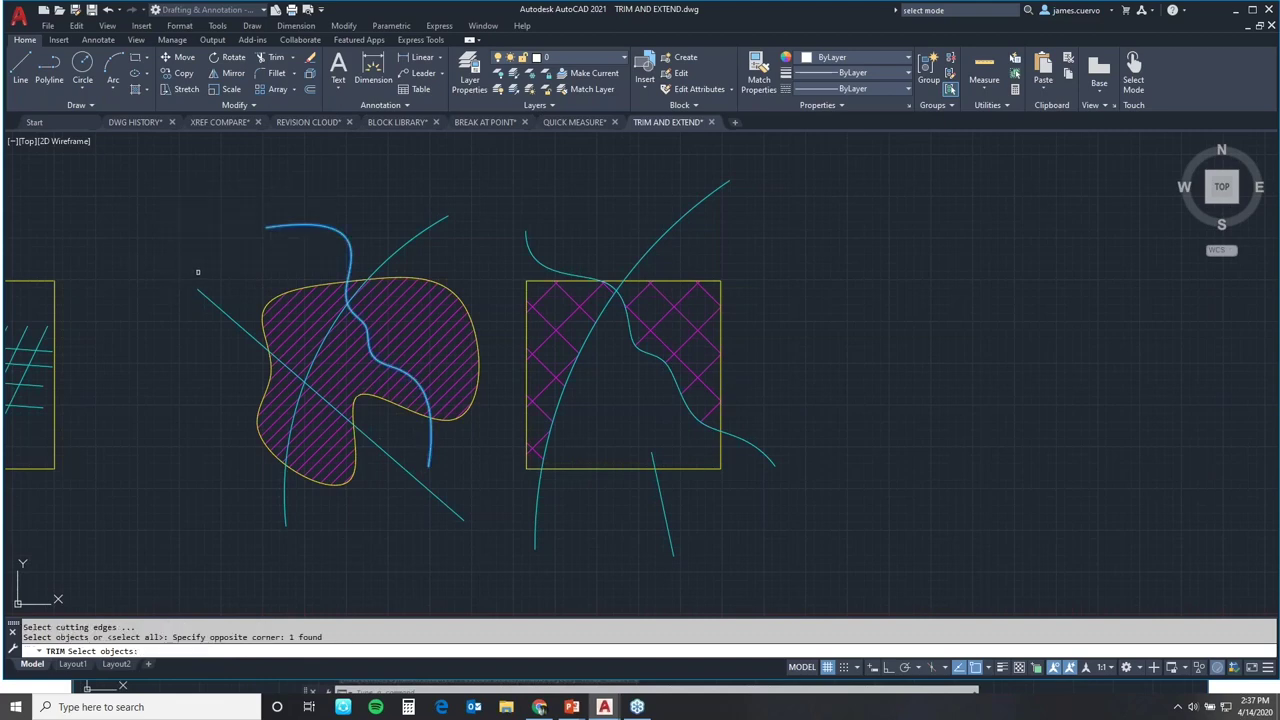
pyautogui.click(207, 272)
pyautogui.click(197, 312)
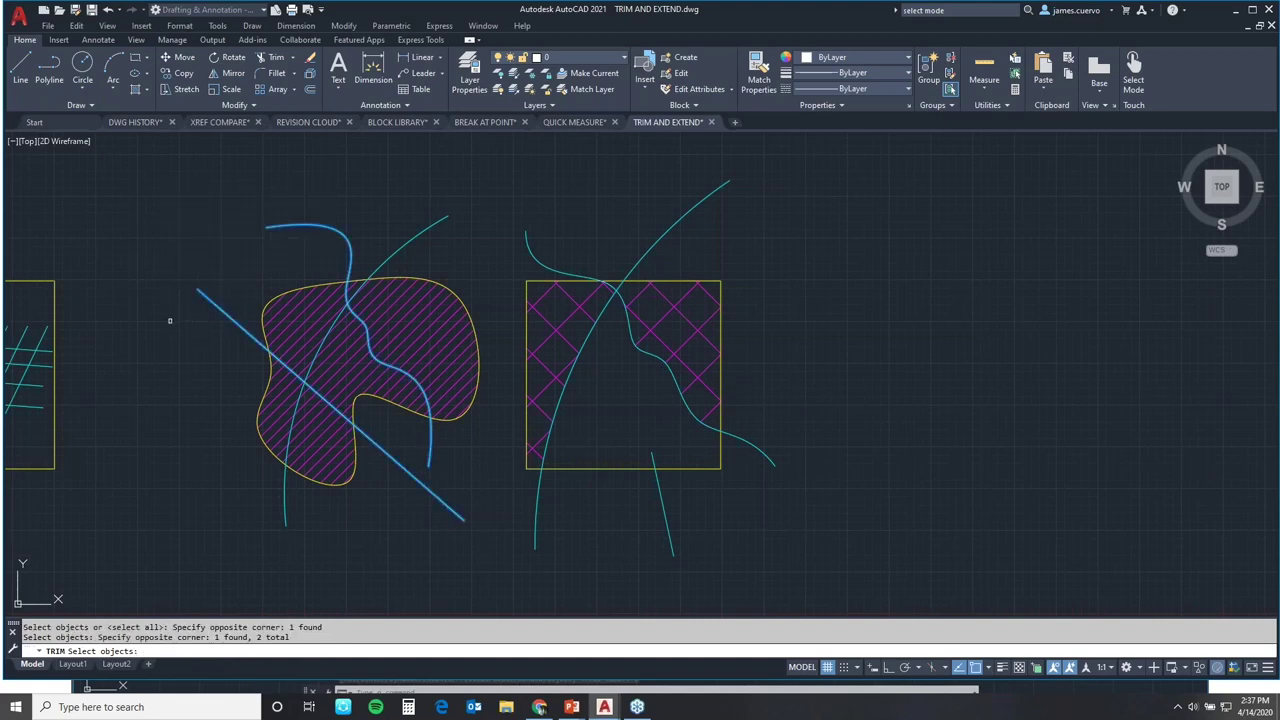
pyautogui.press('Return')
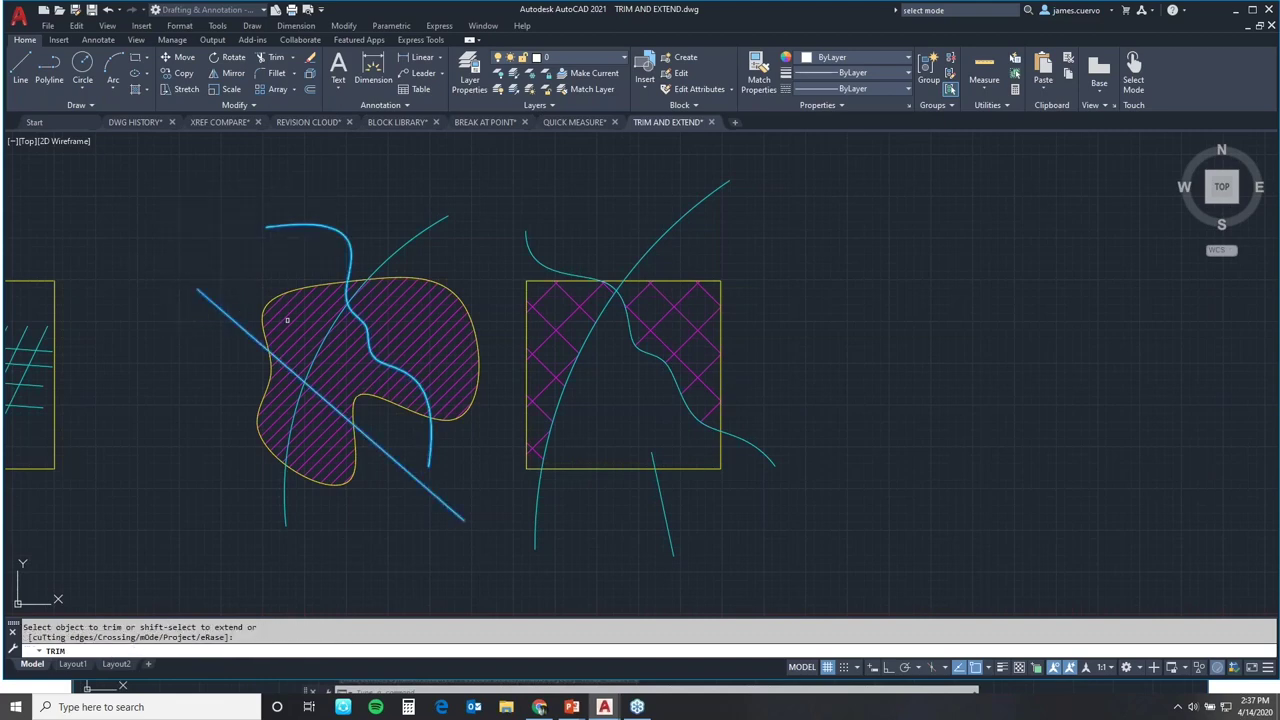
pyautogui.click(275, 336)
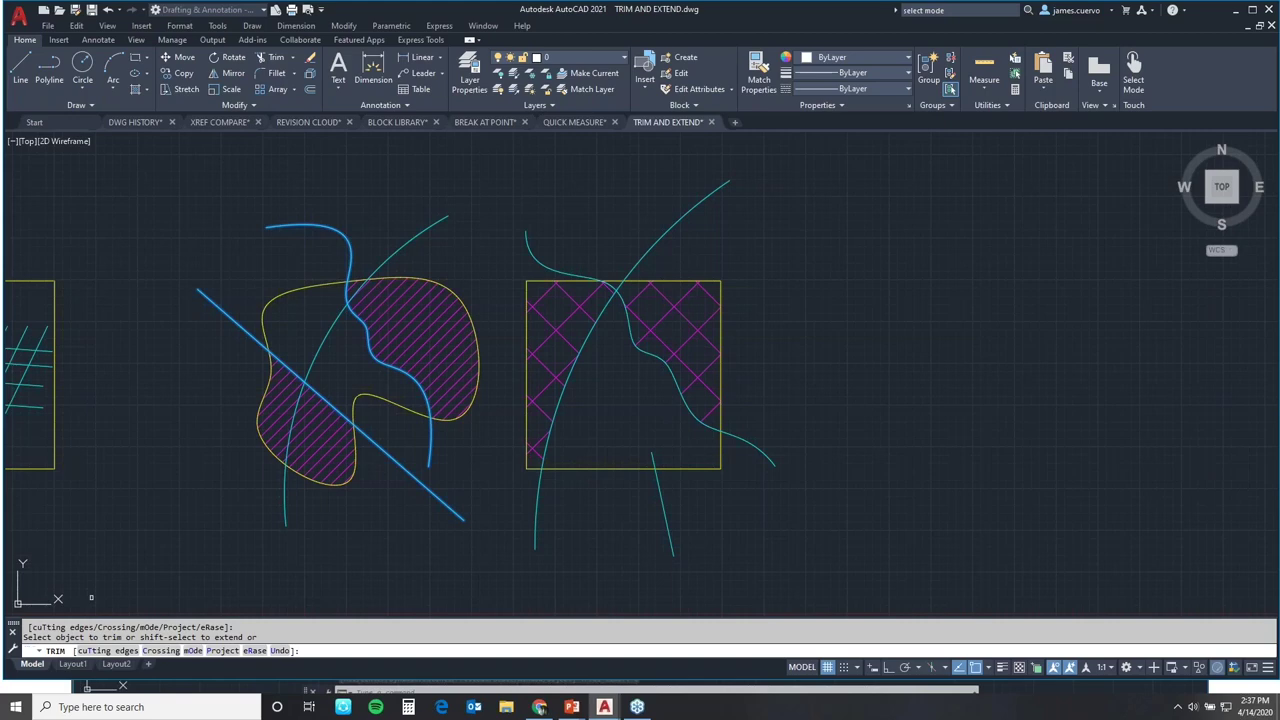
# Cancel Trim and undo the hatch trims with U, restoring both full hatch patterns.
pyautogui.write('uuu')
pyautogui.press('BackSpace')
pyautogui.press('BackSpace')
pyautogui.press('BackSpace')
pyautogui.press('Escape')
pyautogui.write('u')
pyautogui.press('Return')
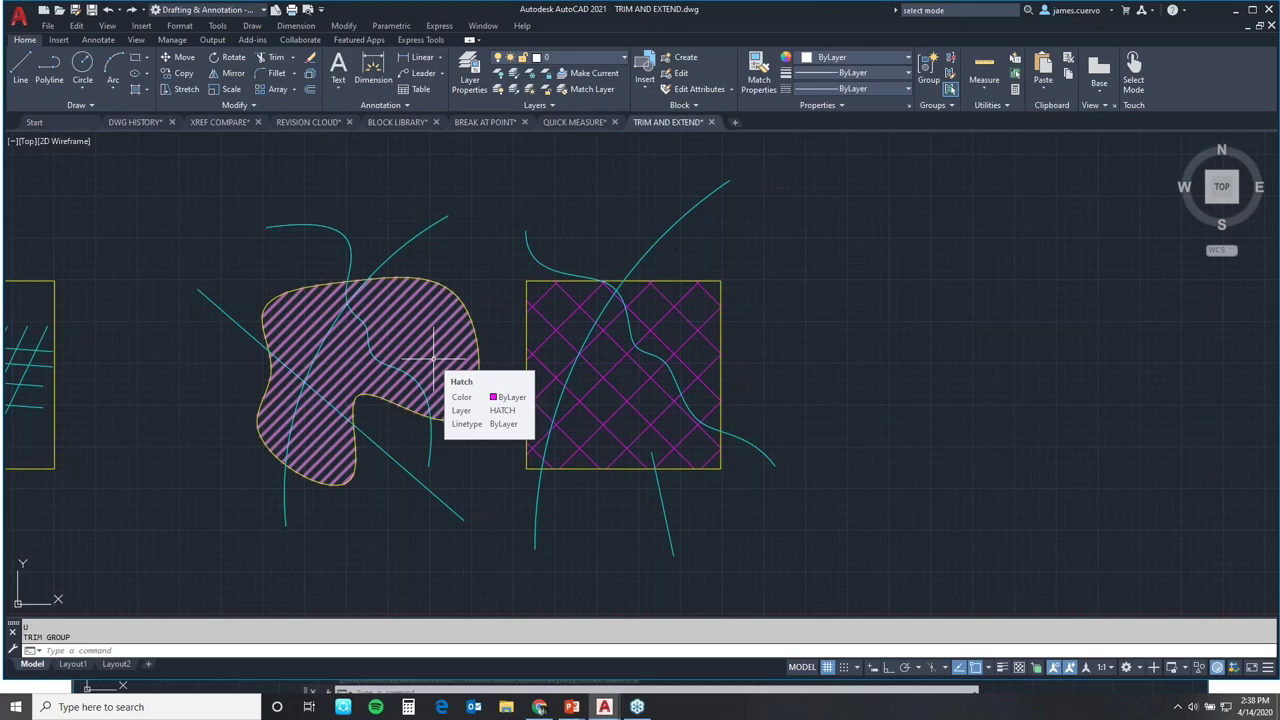
# Start TRIM from the command line and cancel it.
pyautogui.press('Escape')
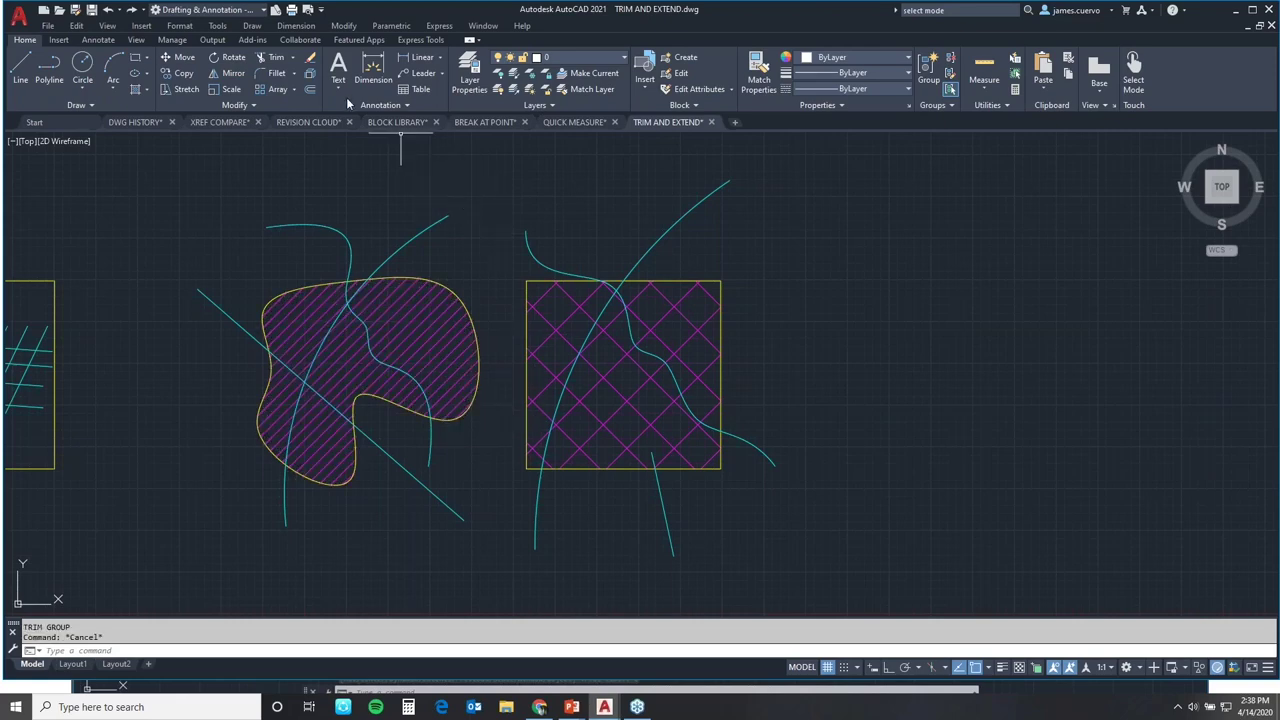
pyautogui.write('TRio')
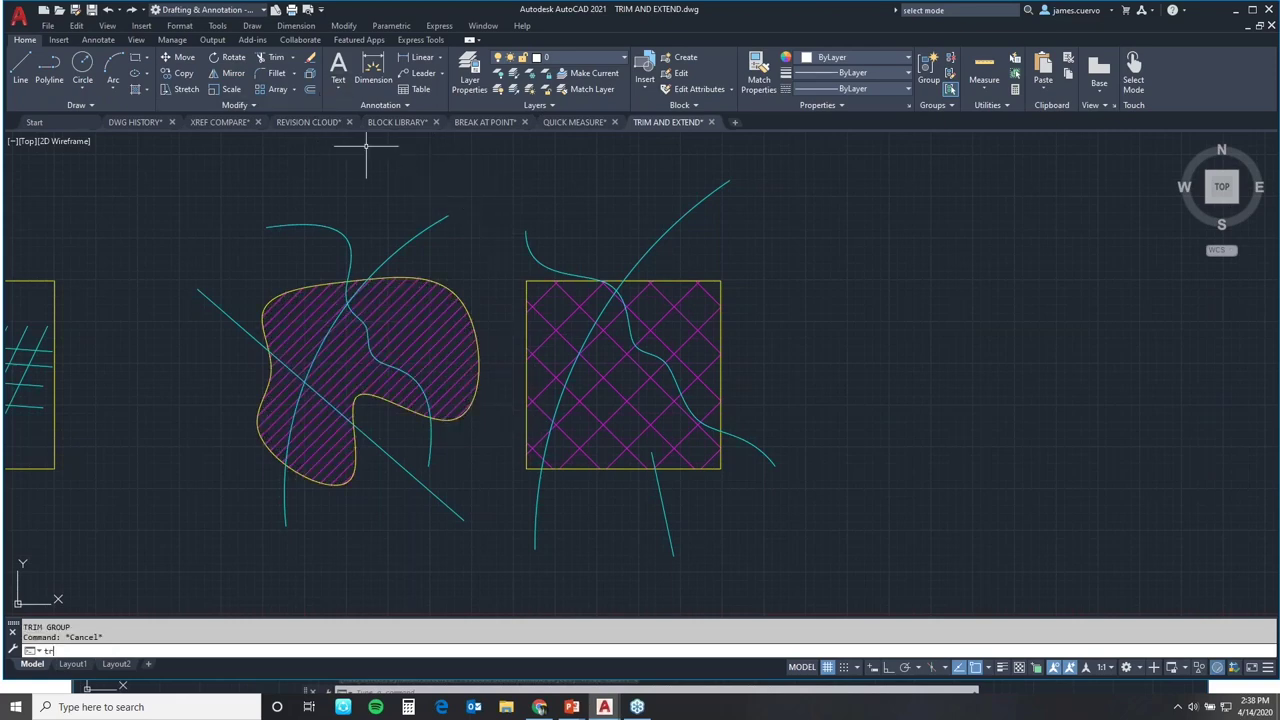
pyautogui.press('BackSpace')
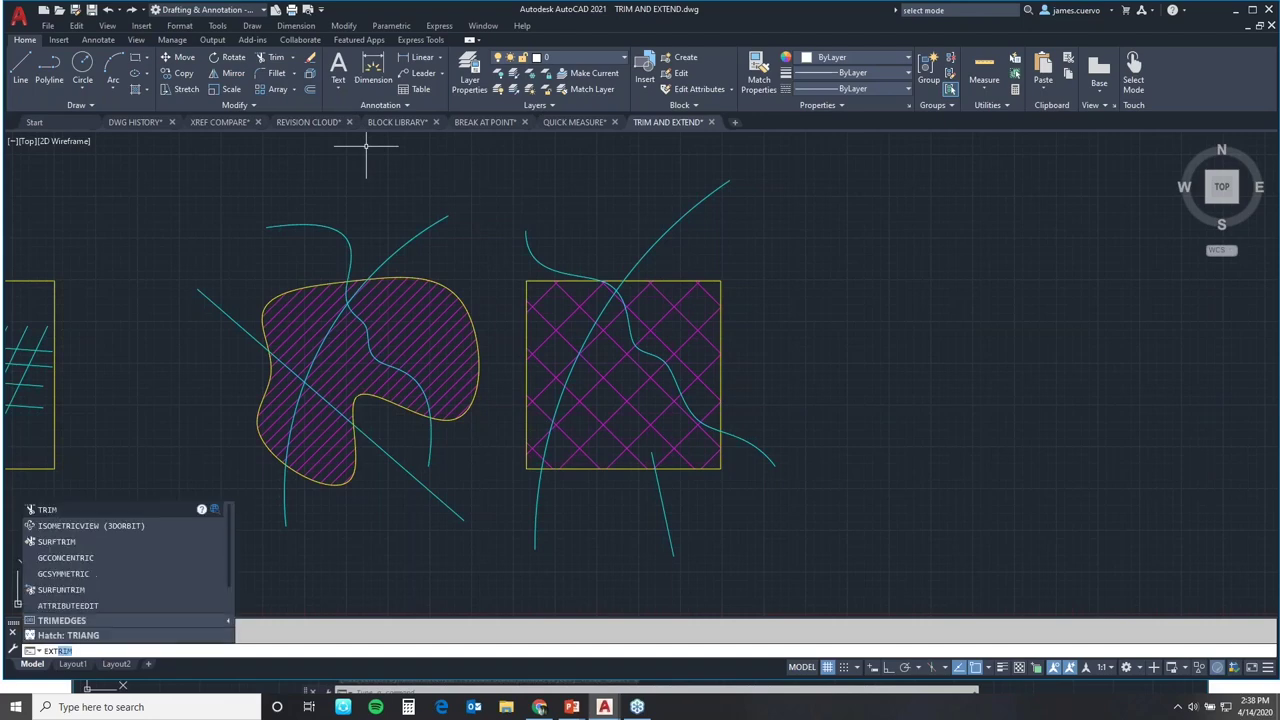
pyautogui.write('m')
pyautogui.press('Return')
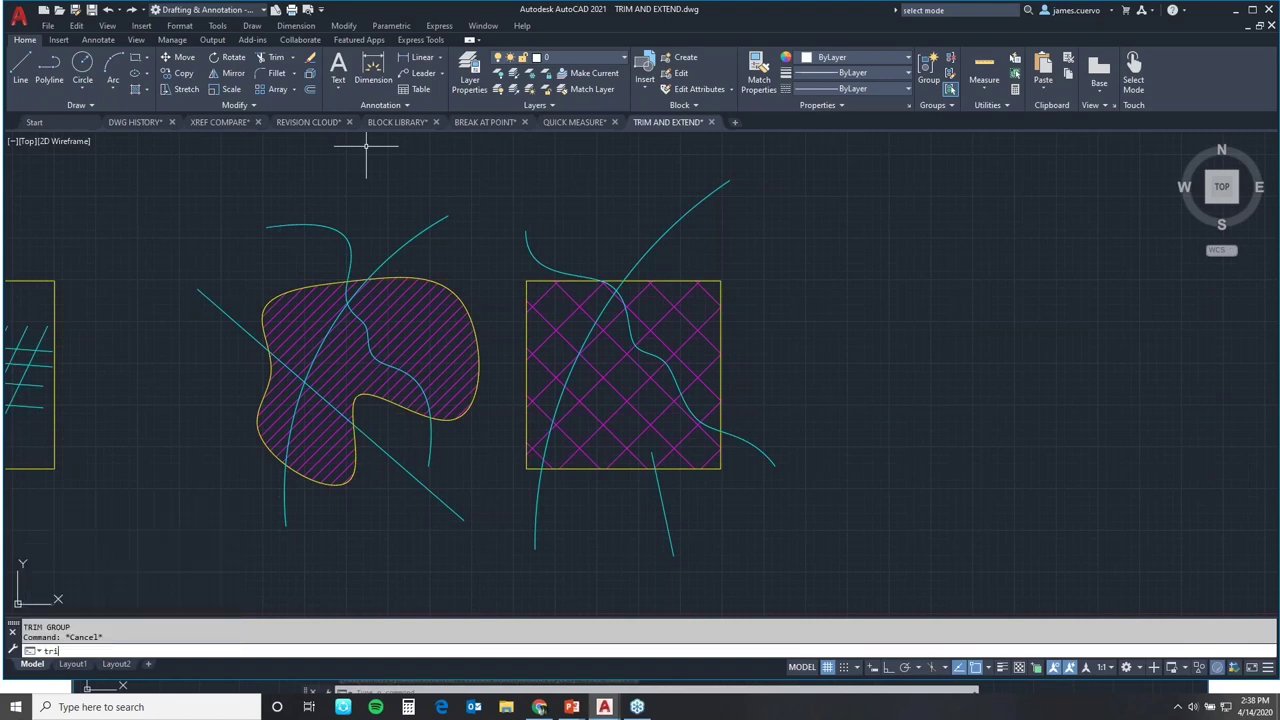
pyautogui.write('e')
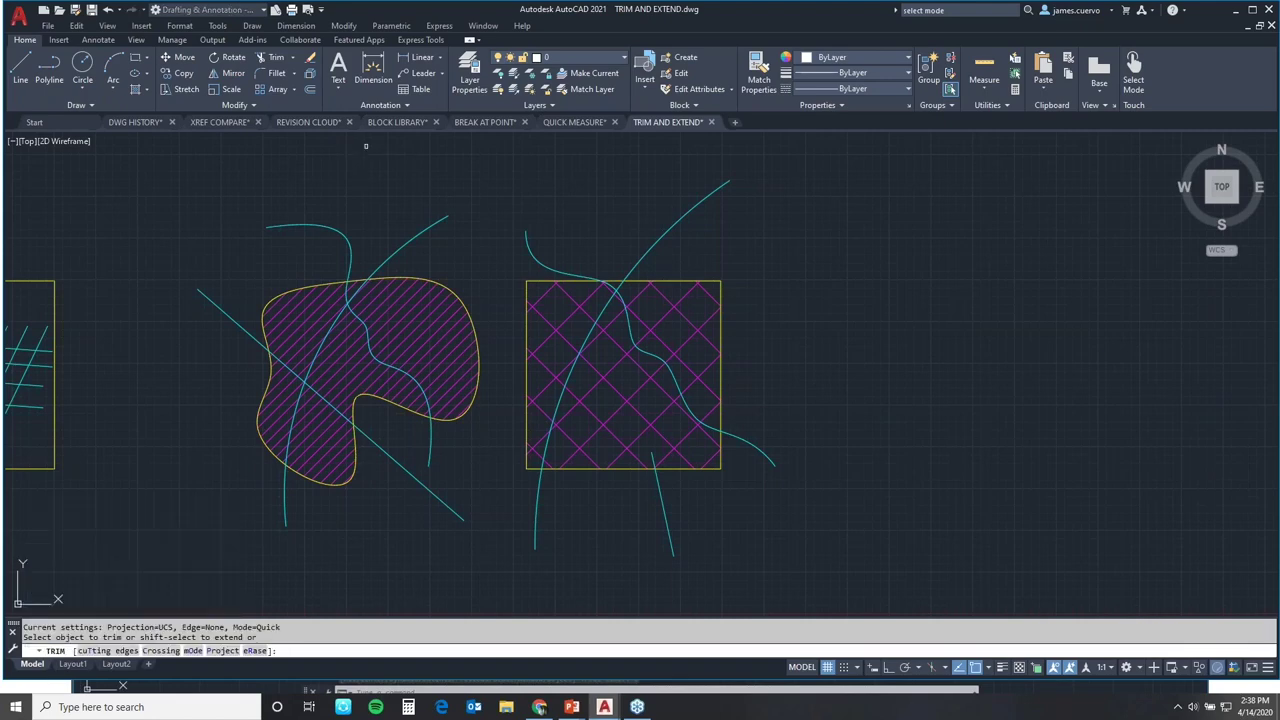
pyautogui.press('Escape')
# Set the TRIMEDGES system variable to 0.
pyautogui.write('trimedg')
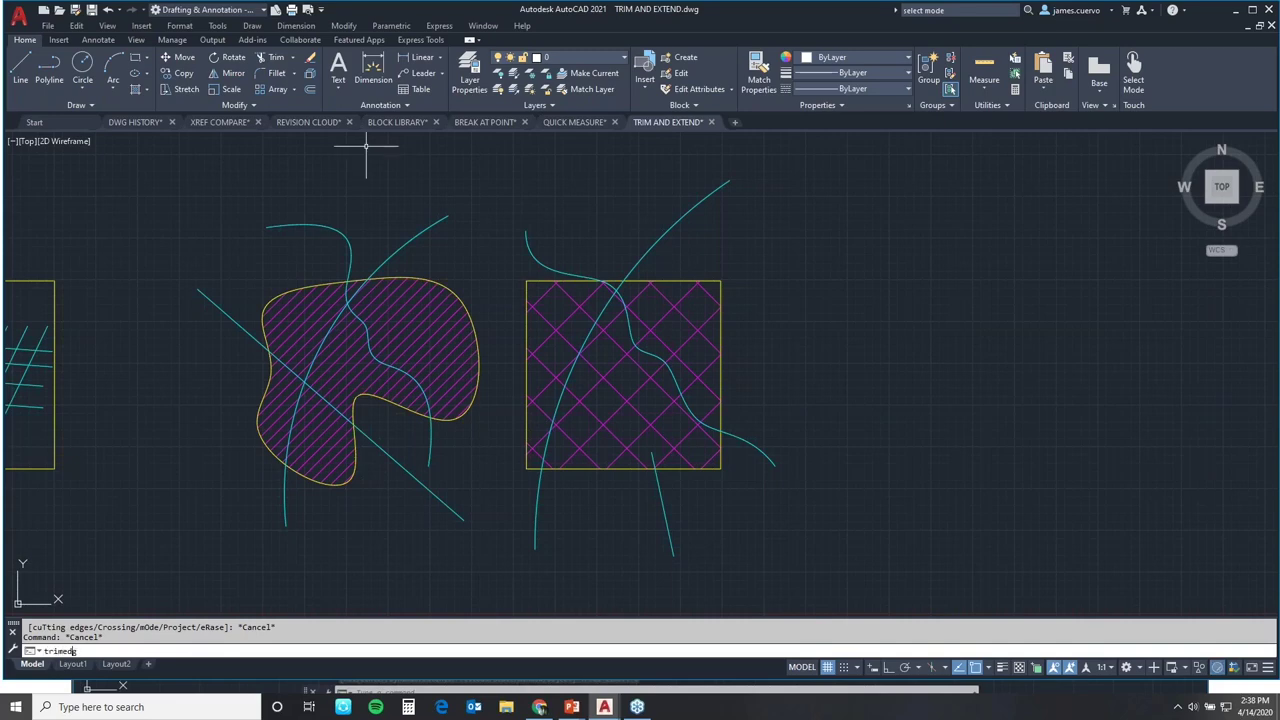
pyautogui.write('es')
pyautogui.press('Return')
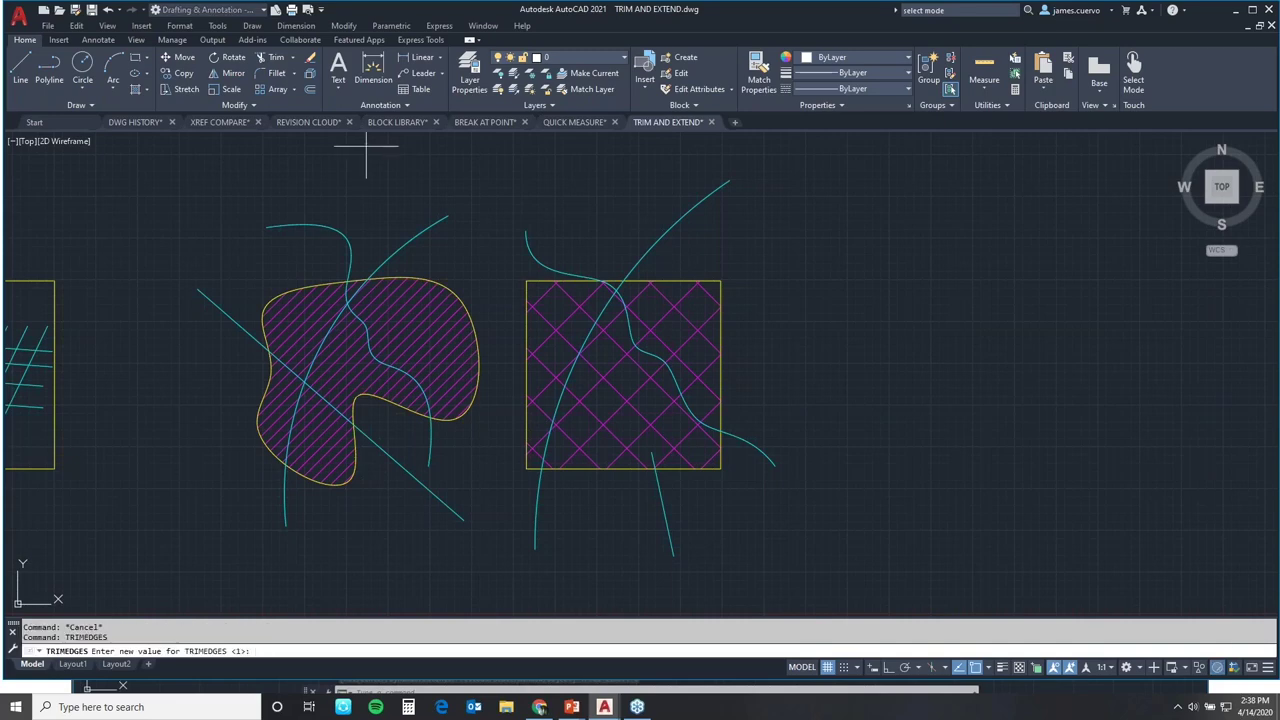
pyautogui.write('0')
pyautogui.press('Return')
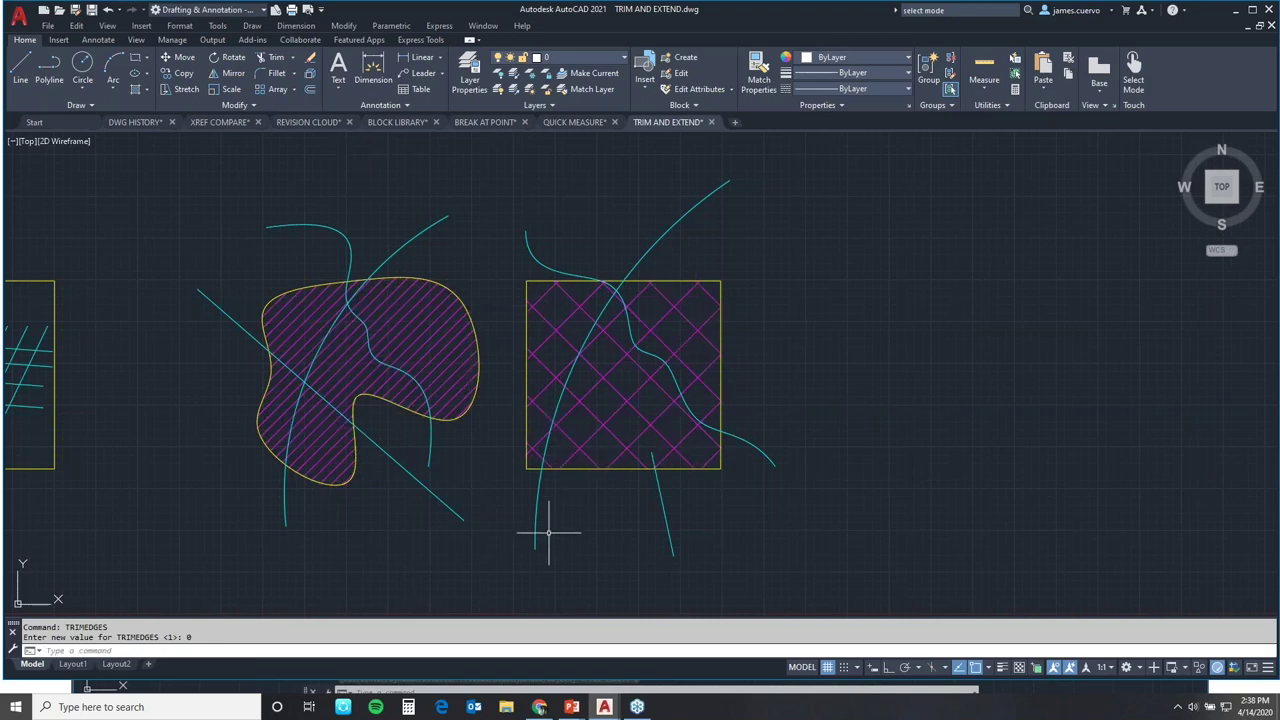
pyautogui.click(293, 58)
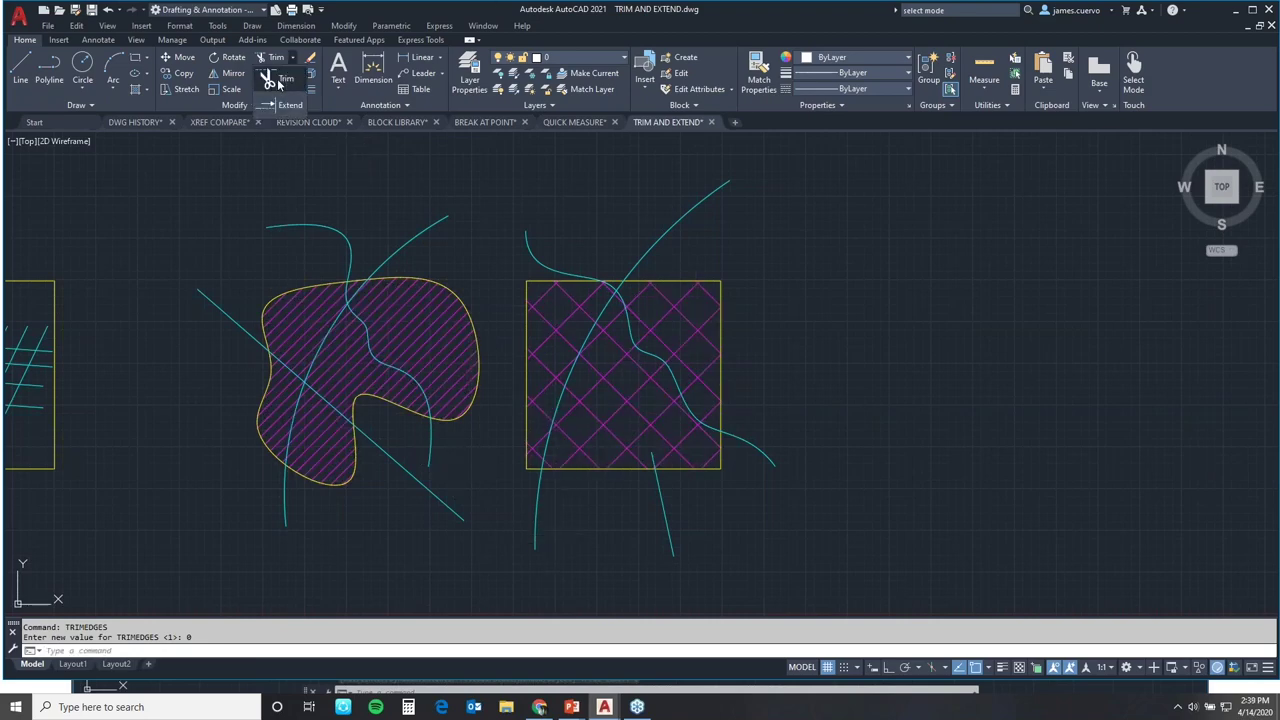
pyautogui.click(288, 80)
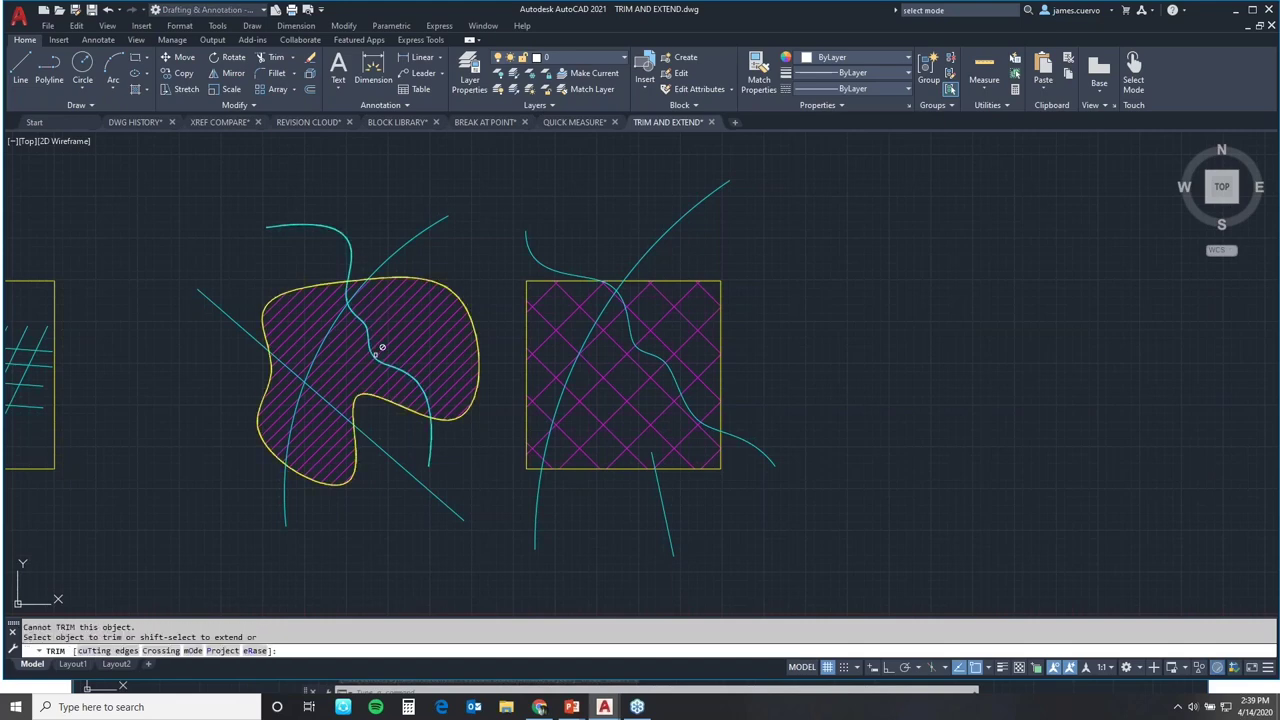
pyautogui.click(377, 356)
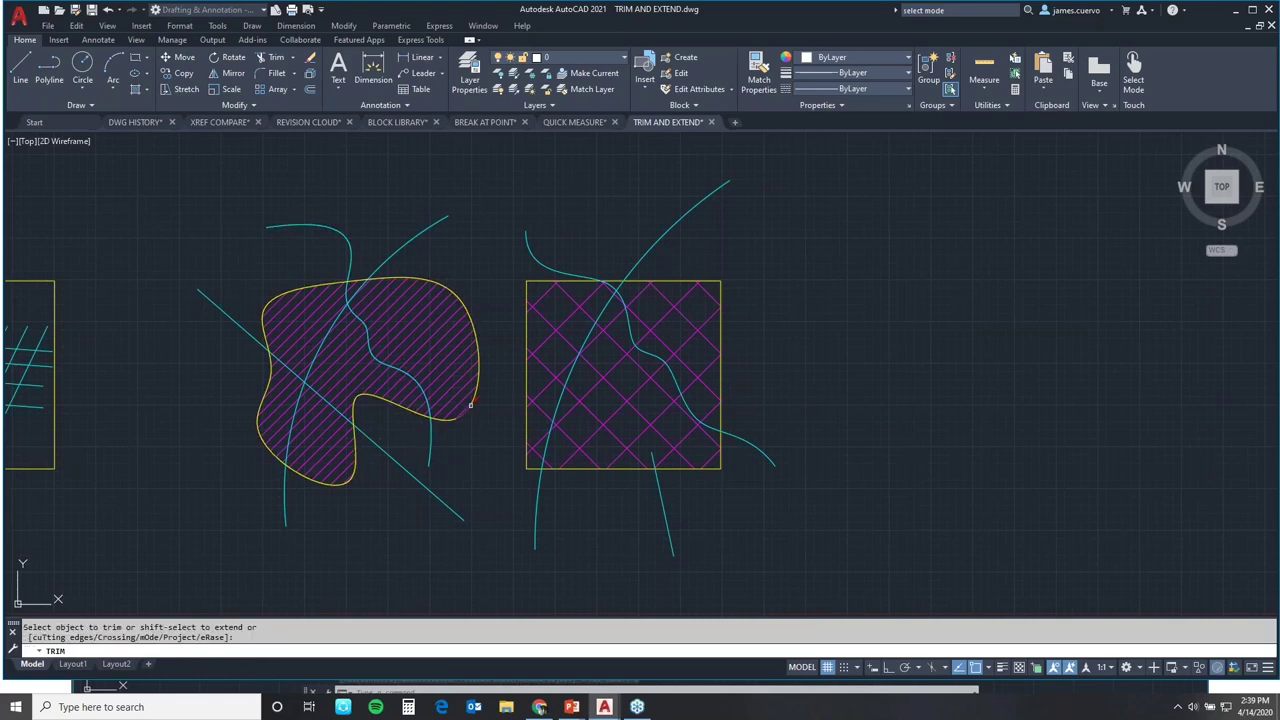
pyautogui.click(428, 371)
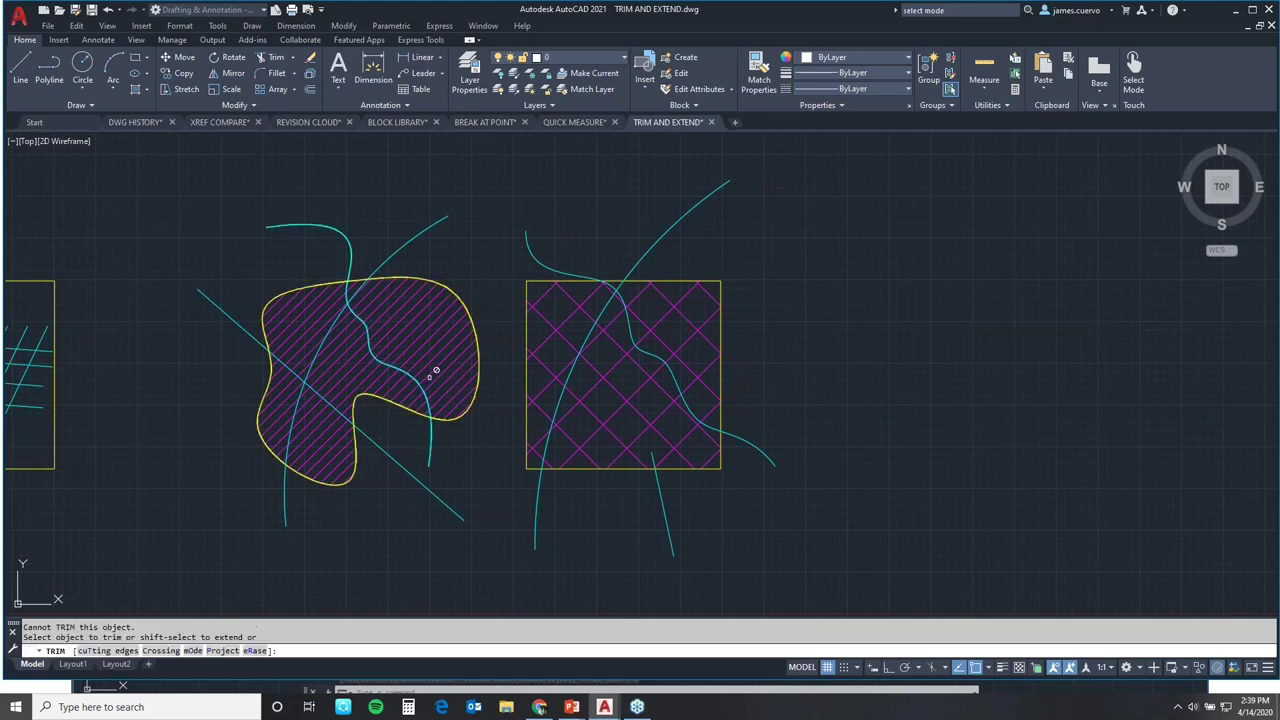
pyautogui.press('Escape')
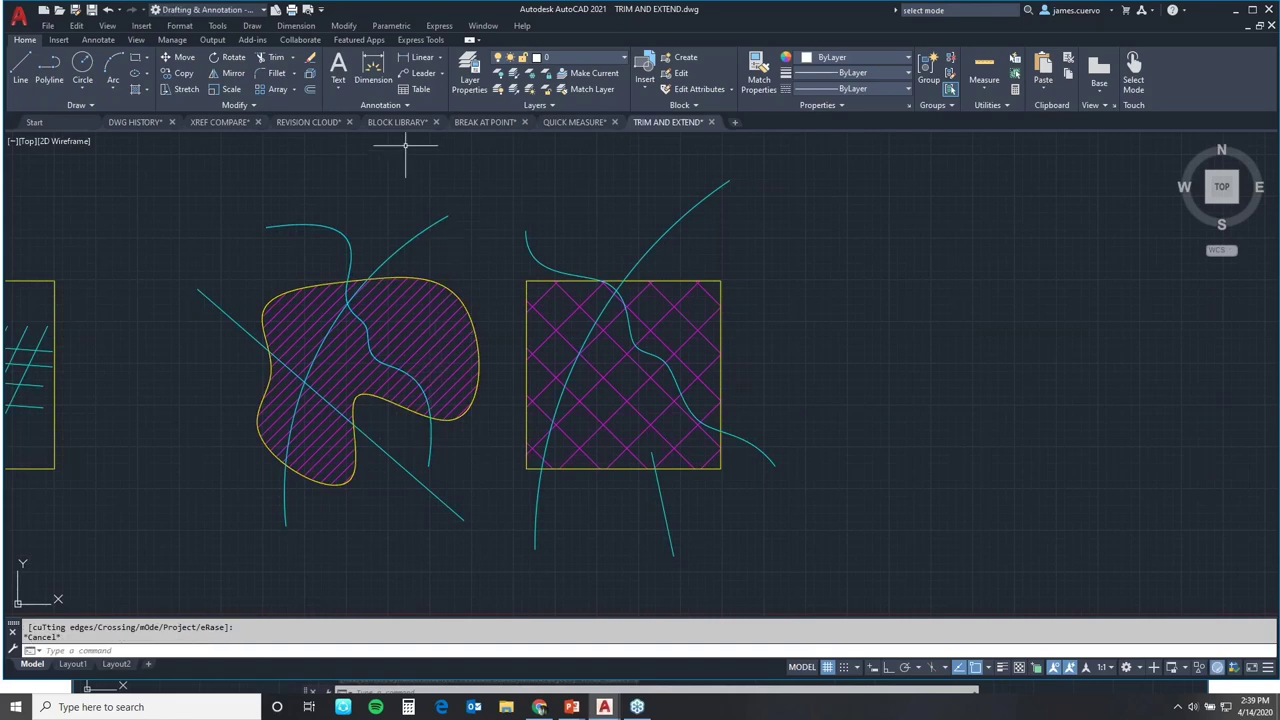
# Extend the lower cyan curve up into the square, then return to the PowerPoint slide show.
pyautogui.click(293, 59)
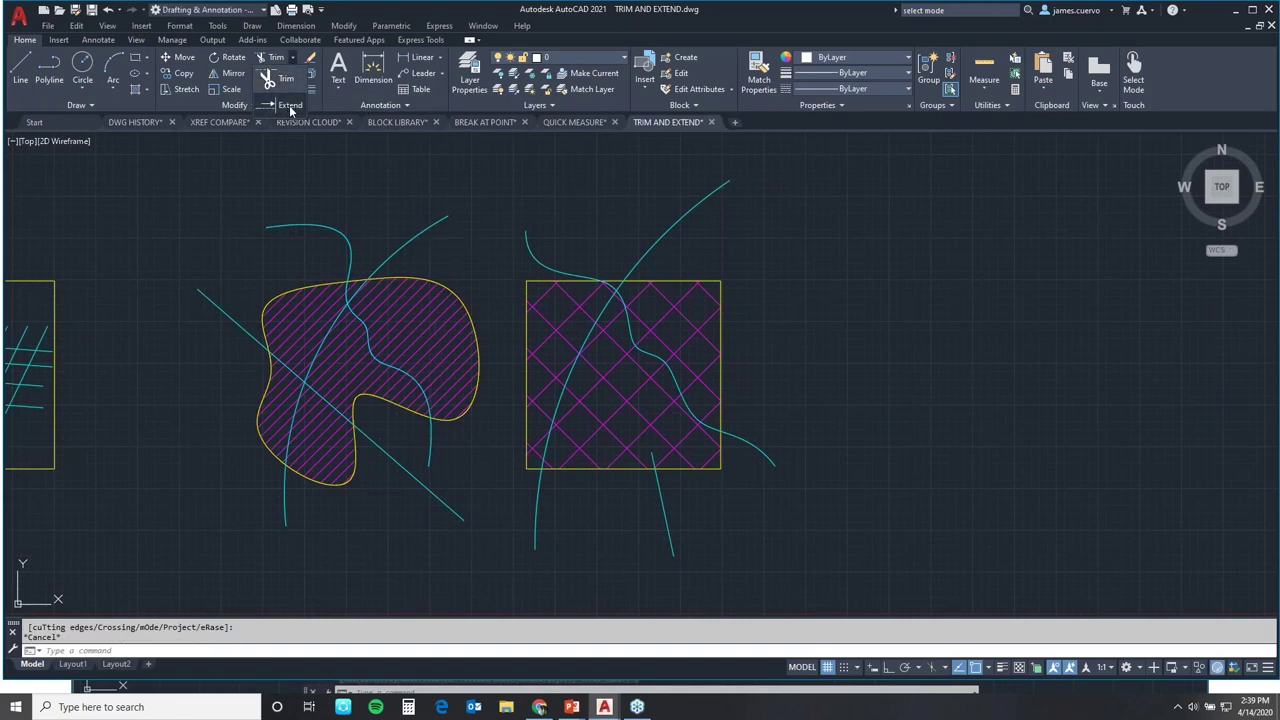
pyautogui.click(289, 106)
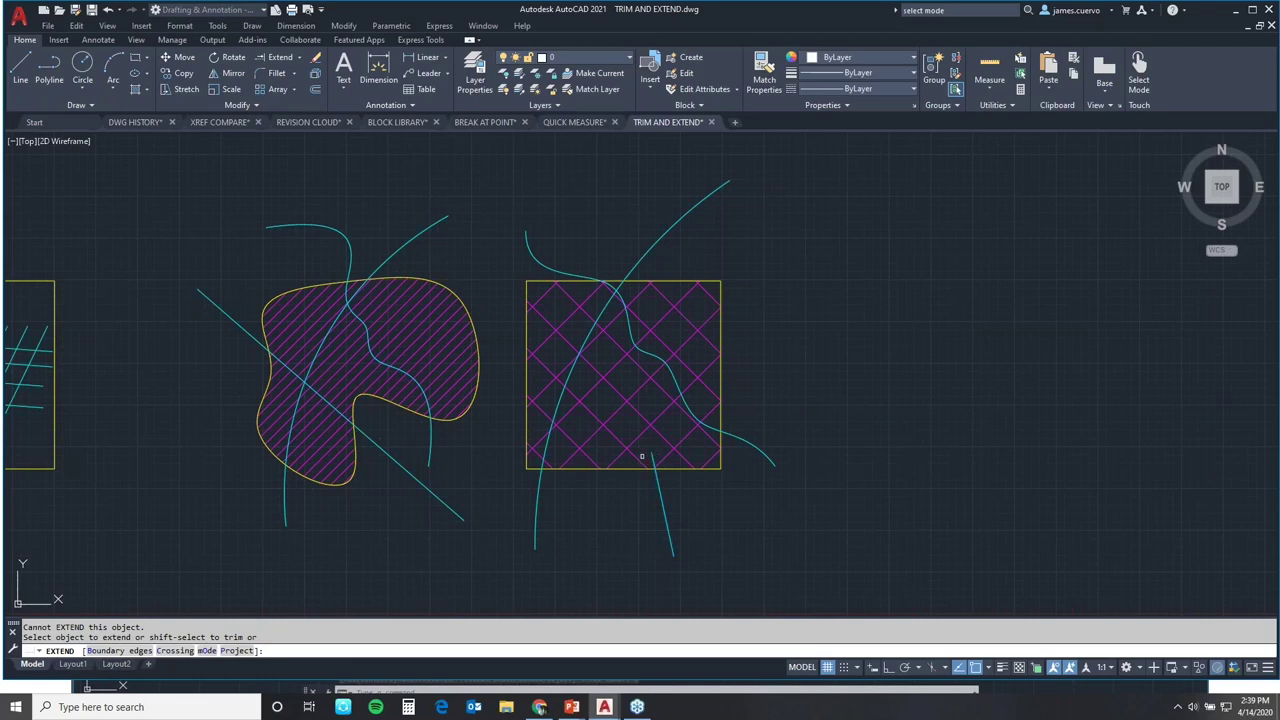
pyautogui.click(652, 456)
pyautogui.click(658, 428)
pyautogui.click(605, 365)
pyautogui.click(637, 420)
pyautogui.press('Escape')
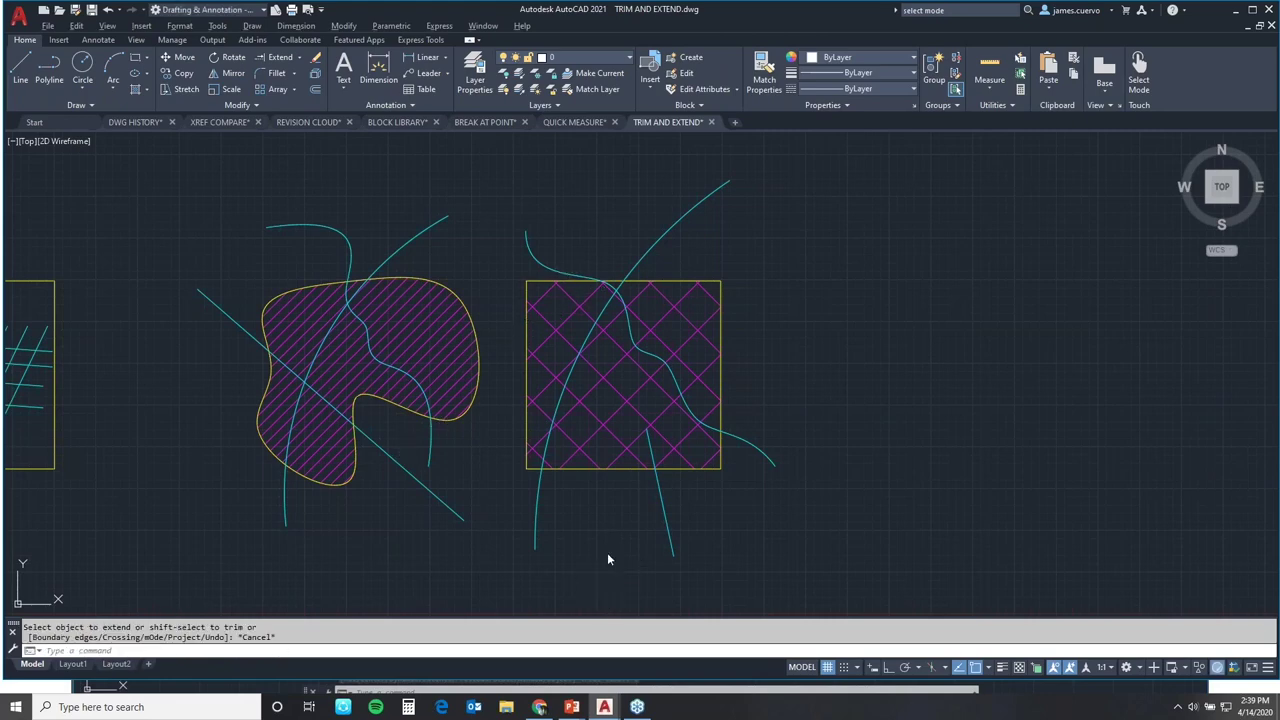
pyautogui.hotkey('alt', 'Tab')
pyautogui.hotkey('alt', 'Tab')
pyautogui.hotkey('alt', 'Tab')
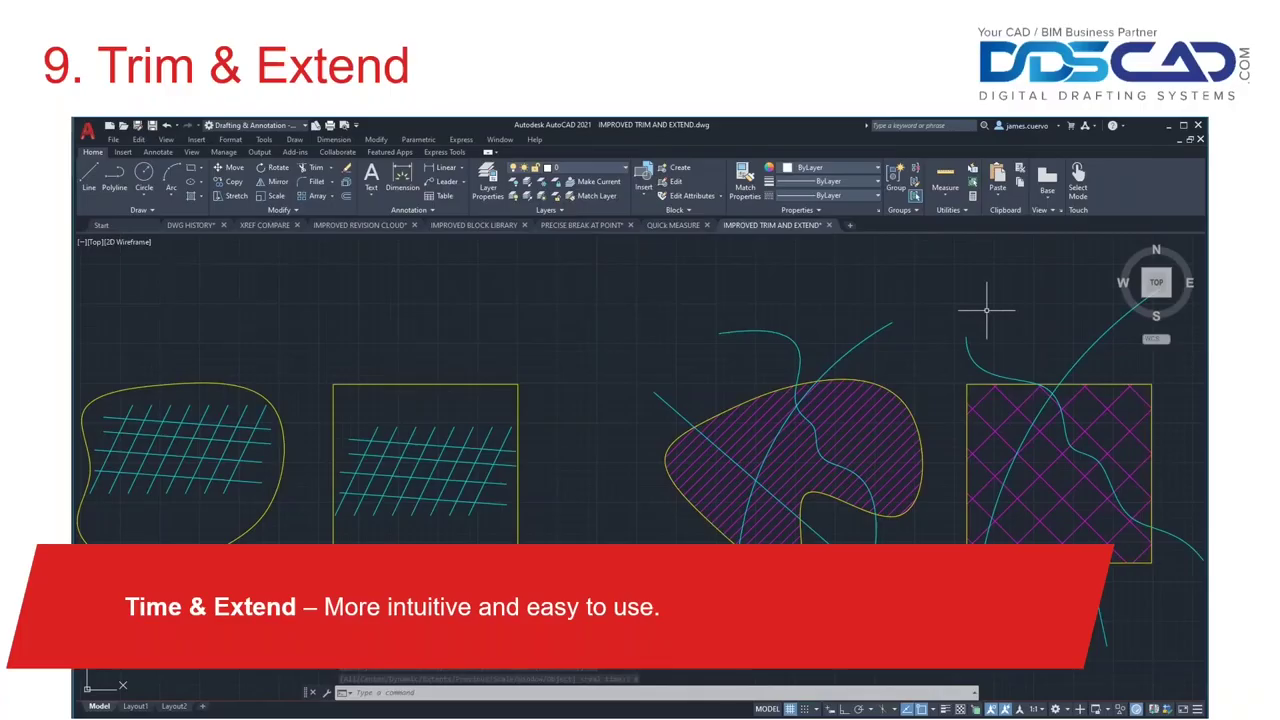
# Advance the slide show to the 'AutoCAD 2021 for Mac' slide.
pyautogui.press('Right')
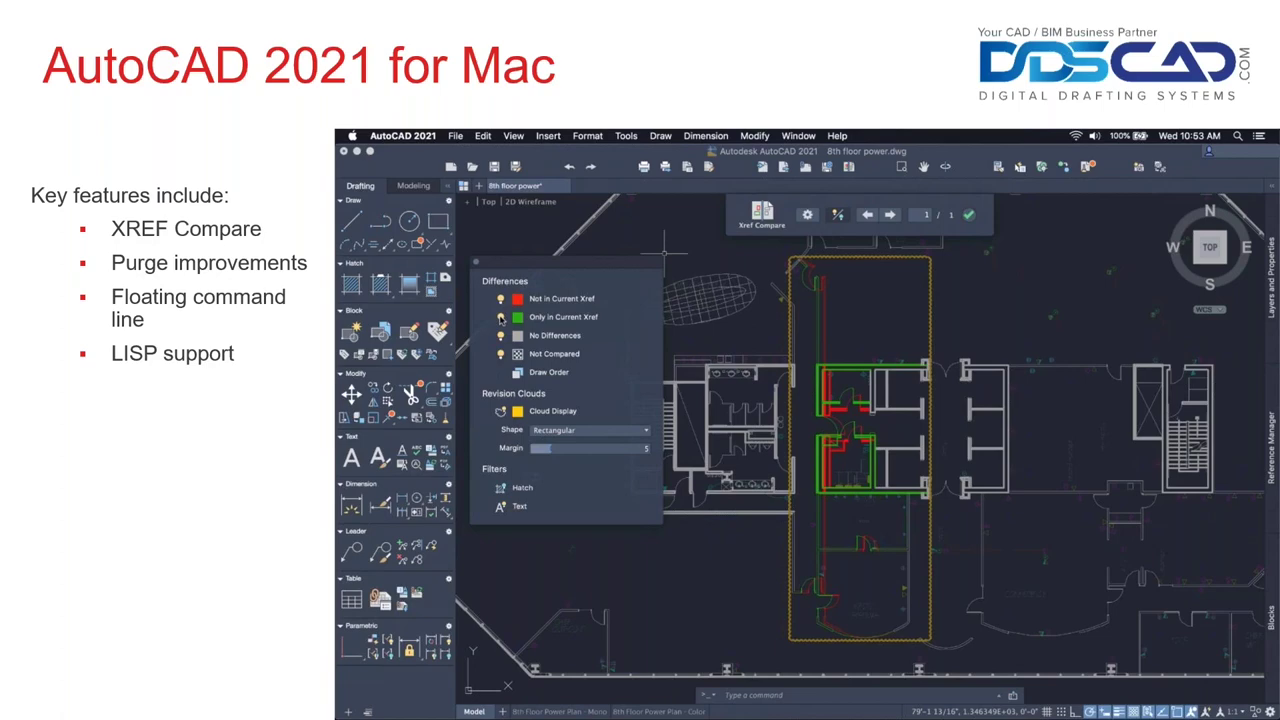
# Switch toward the QUICK MEASURE drawing, then bring the slide show back to the front.
pyautogui.press('super+Tab')
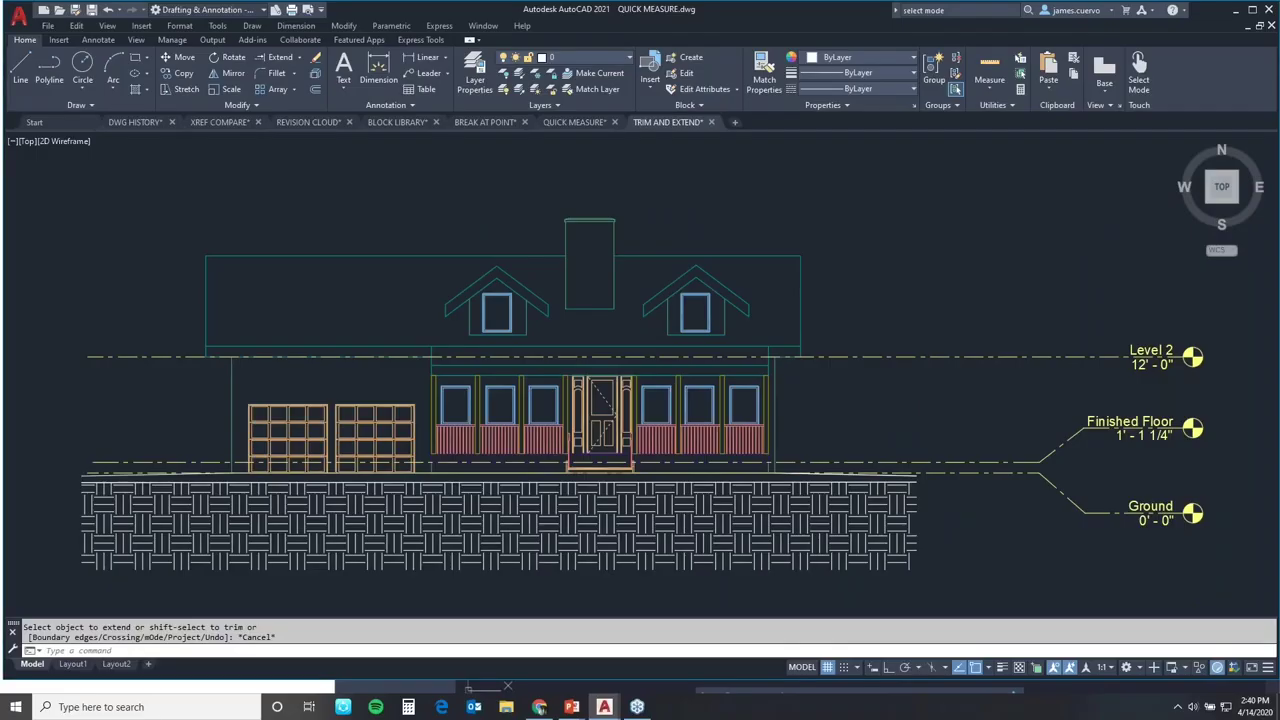
pyautogui.hotkey('alt', 'Tab')
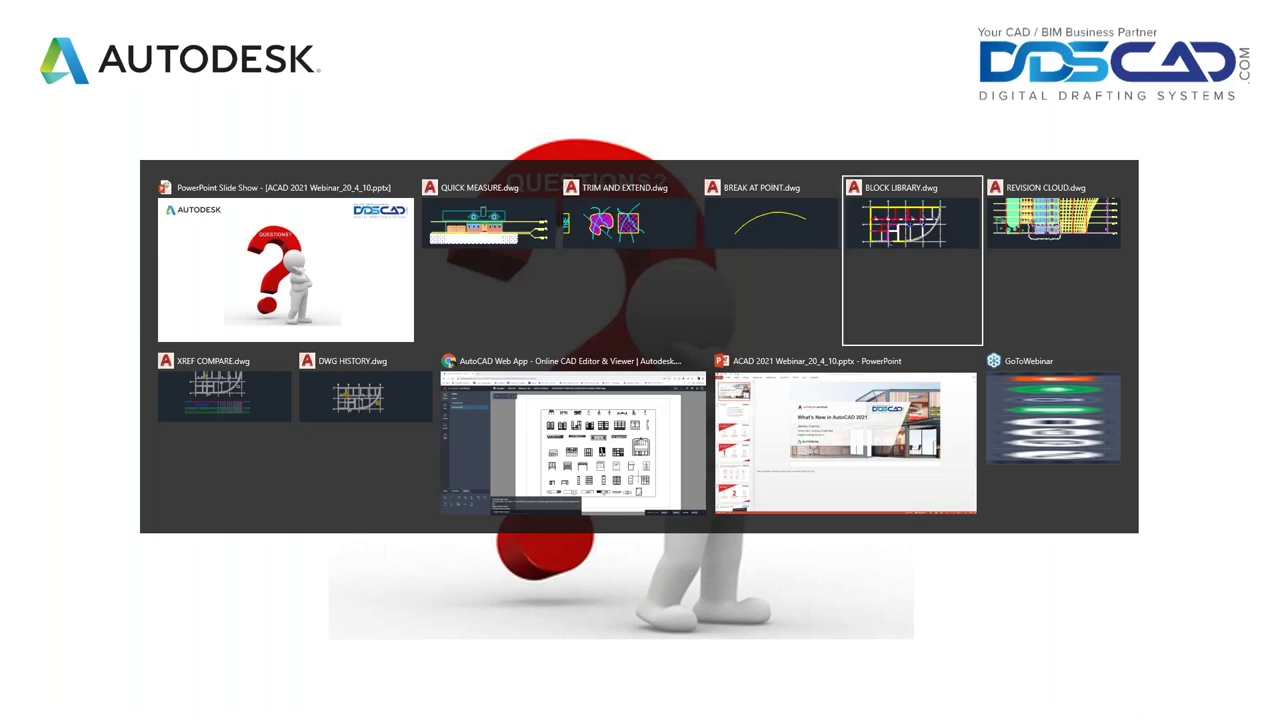
# Bring QUICK MEASURE.dwg forward, start Quick Measure, turn on Dynamic Input, then cancel measuring.
pyautogui.hotkey('alt', 'Tab')
pyautogui.hotkey('alt', 'Tab')
pyautogui.hotkey('alt', 'Tab')
pyautogui.hotkey('alt', 'Tab')
pyautogui.hotkey('alt', 'Tab')
pyautogui.hotkey('alt', 'Tab')
pyautogui.hotkey('alt', 'Tab')
pyautogui.hotkey('alt', 'Tab')
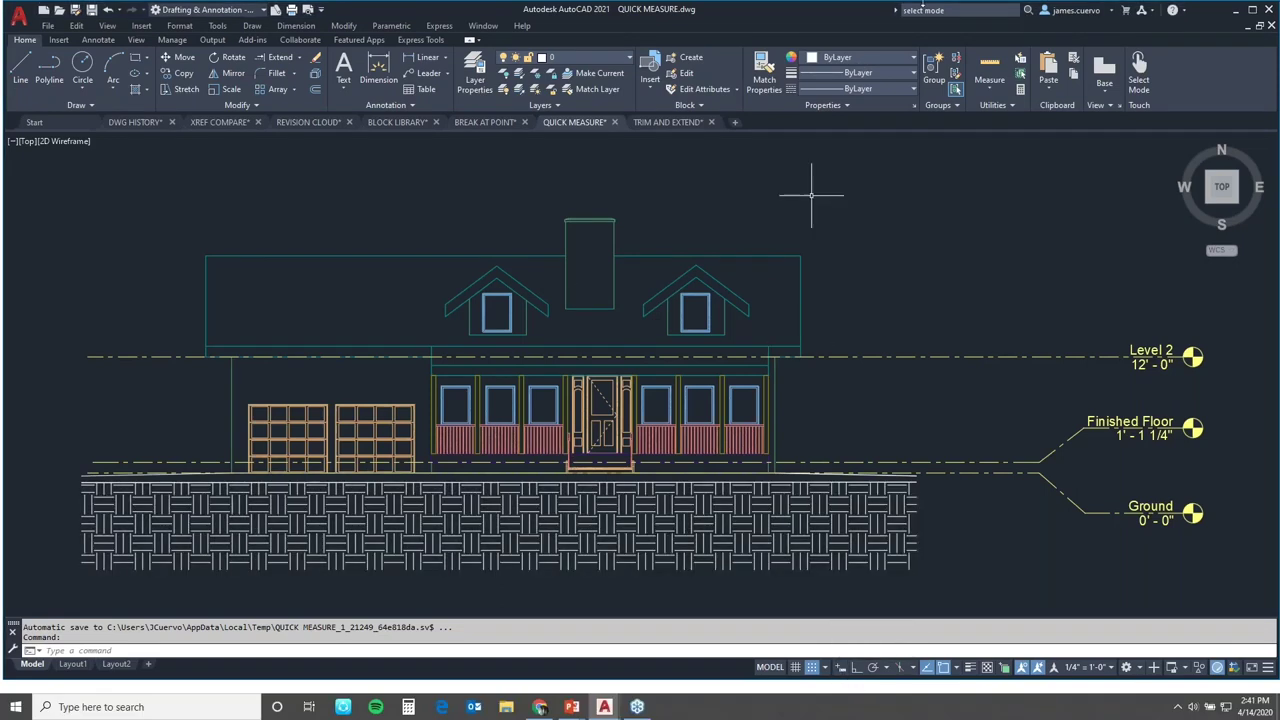
pyautogui.click(989, 90)
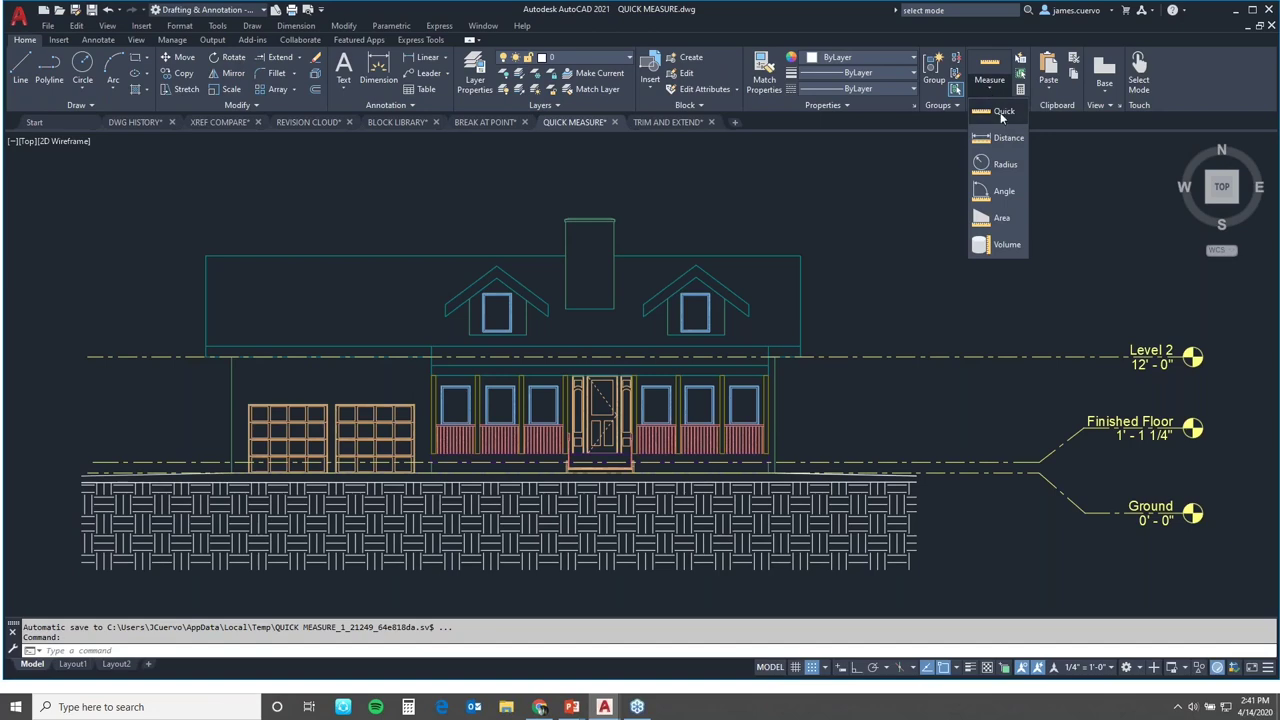
pyautogui.click(1003, 112)
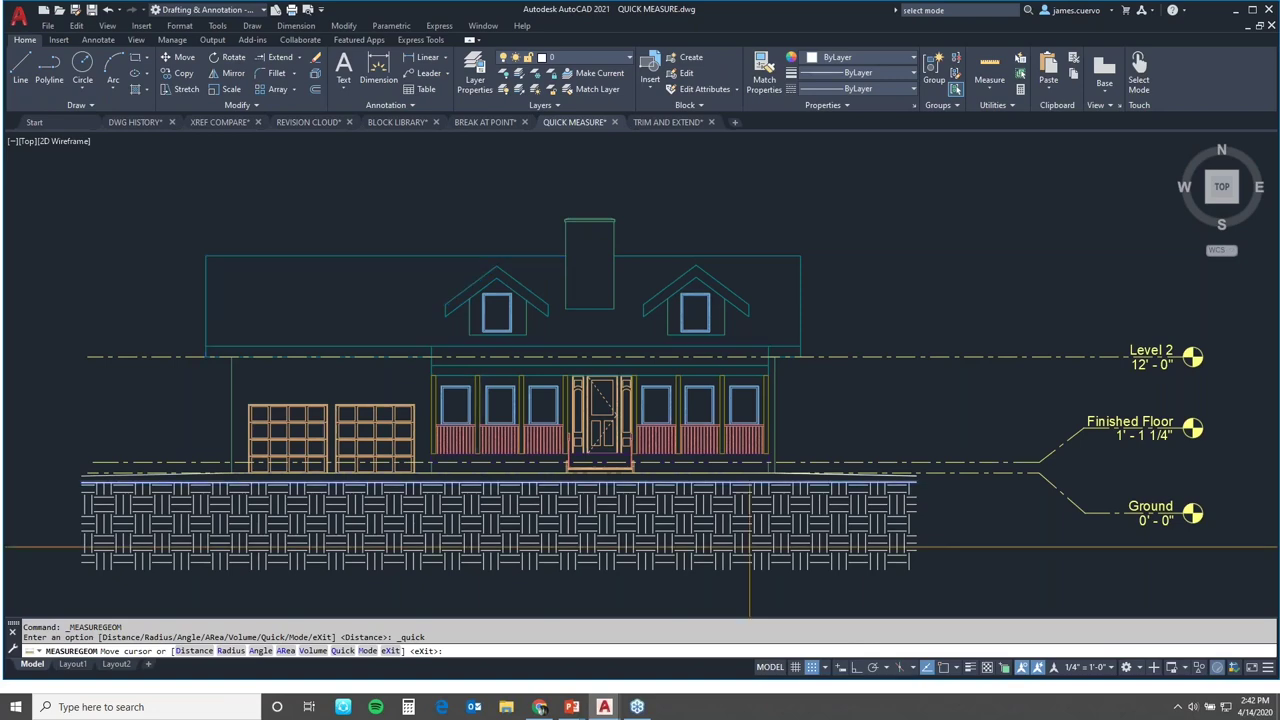
pyautogui.click(844, 673)
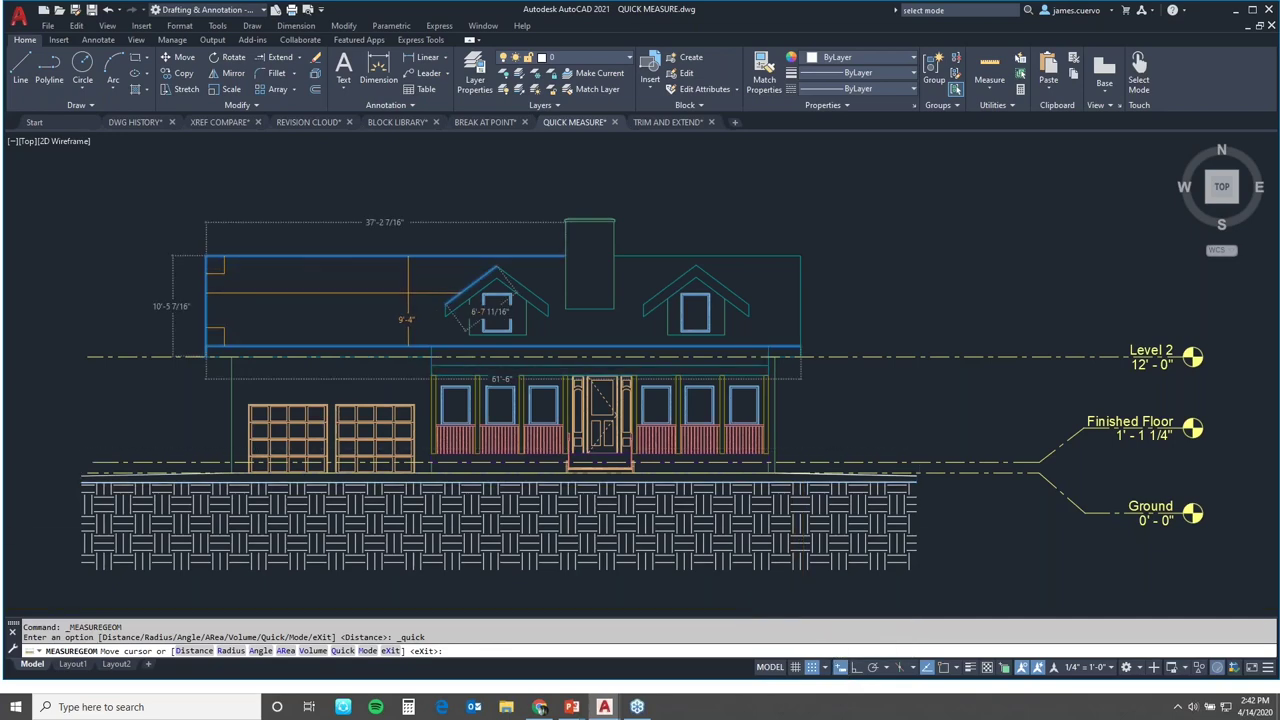
pyautogui.press('Escape')
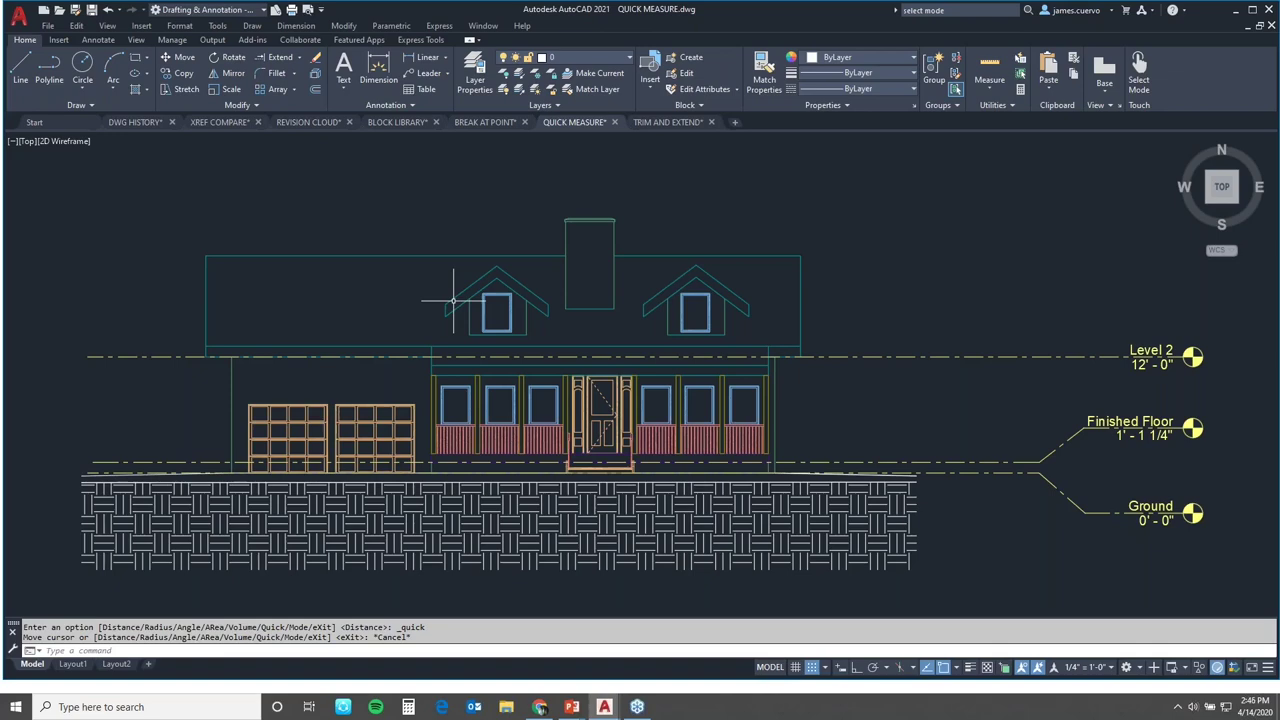
# Return to the full-screen PowerPoint slide show on the Questions? slide.
pyautogui.hotkey('alt', 'Tab')
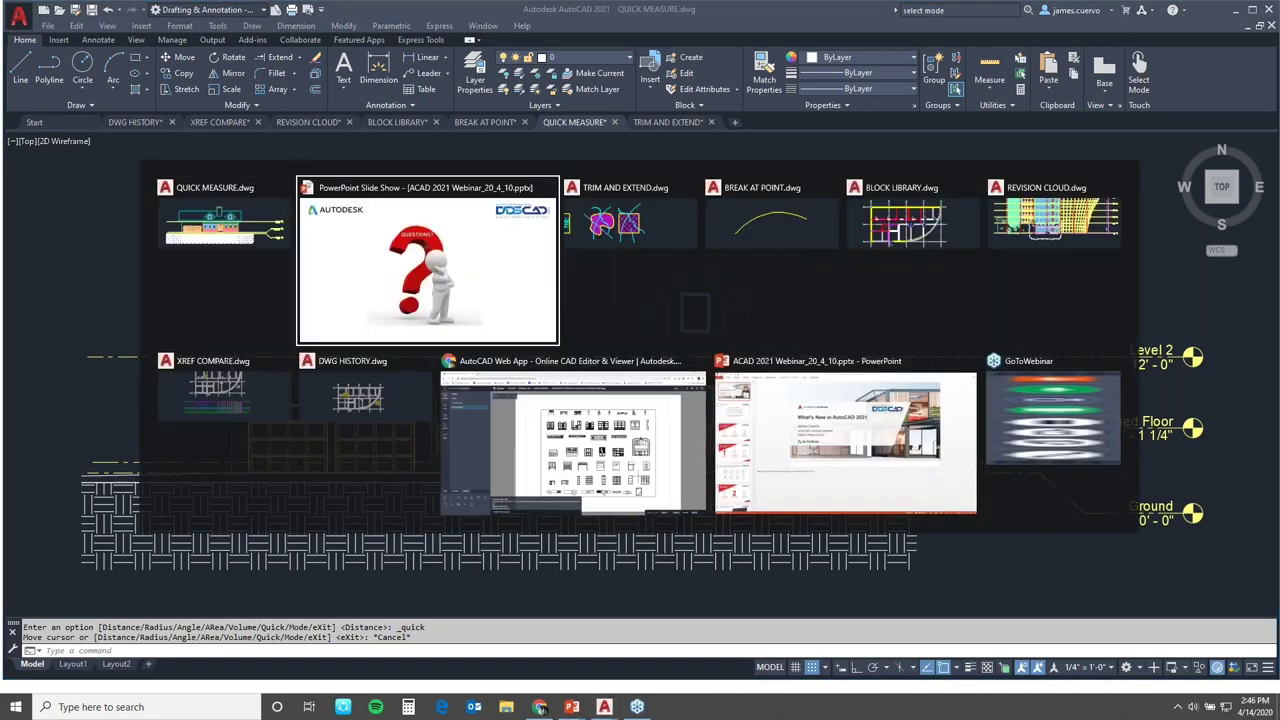